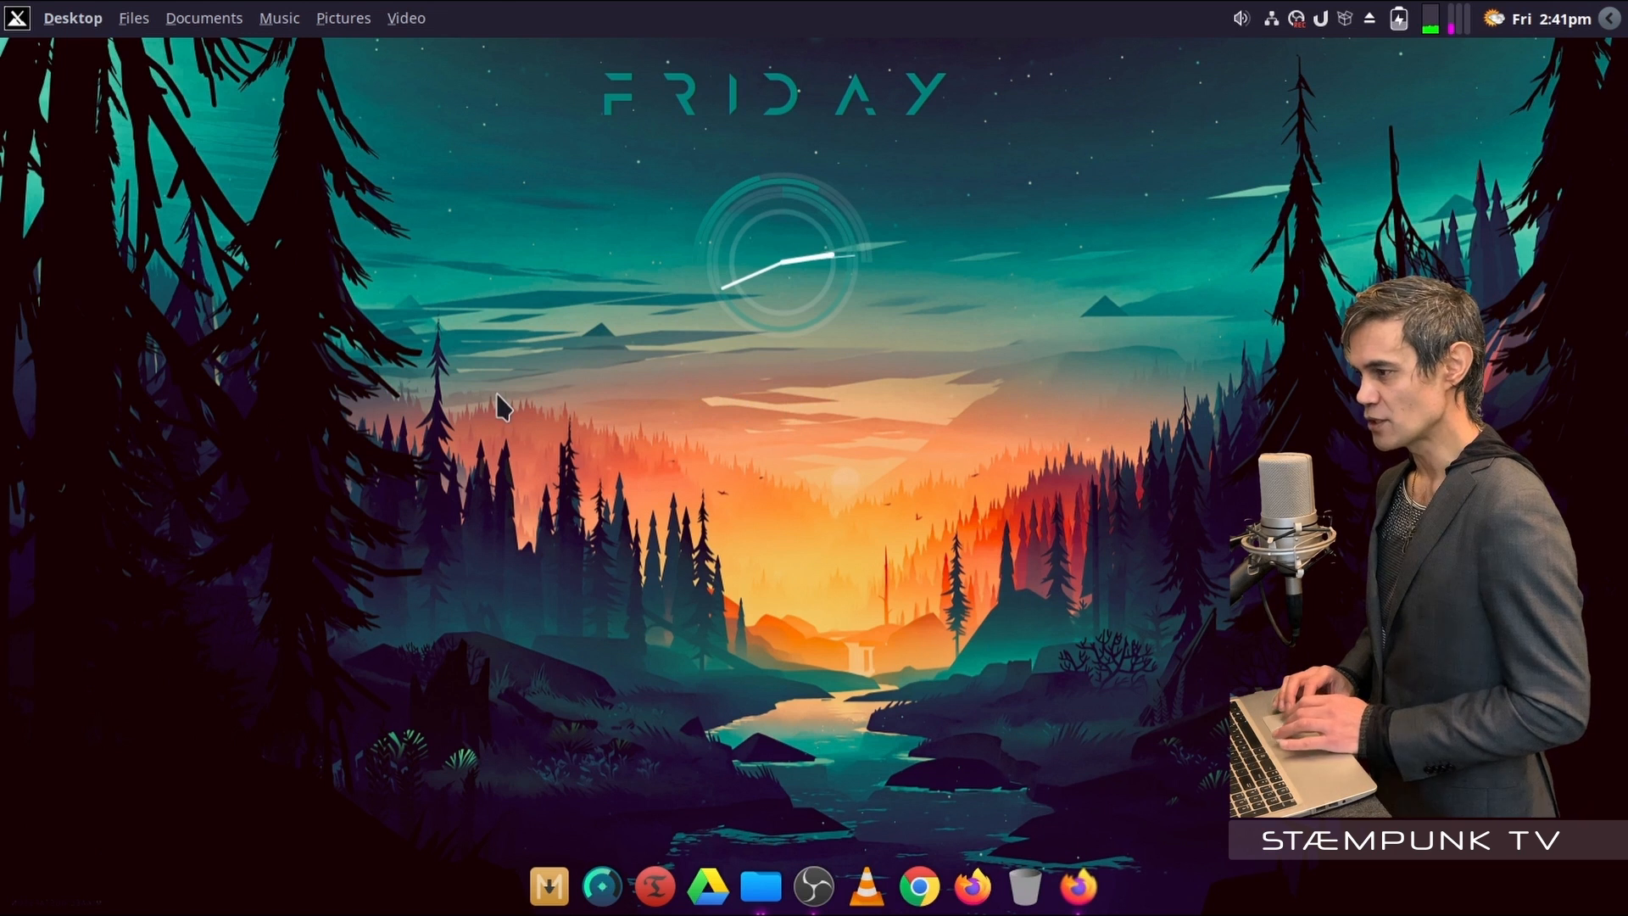
Show the file manager, launch MX Package Installer by authenticating with the account password, and list the Stable Repo packages
click(760, 886)
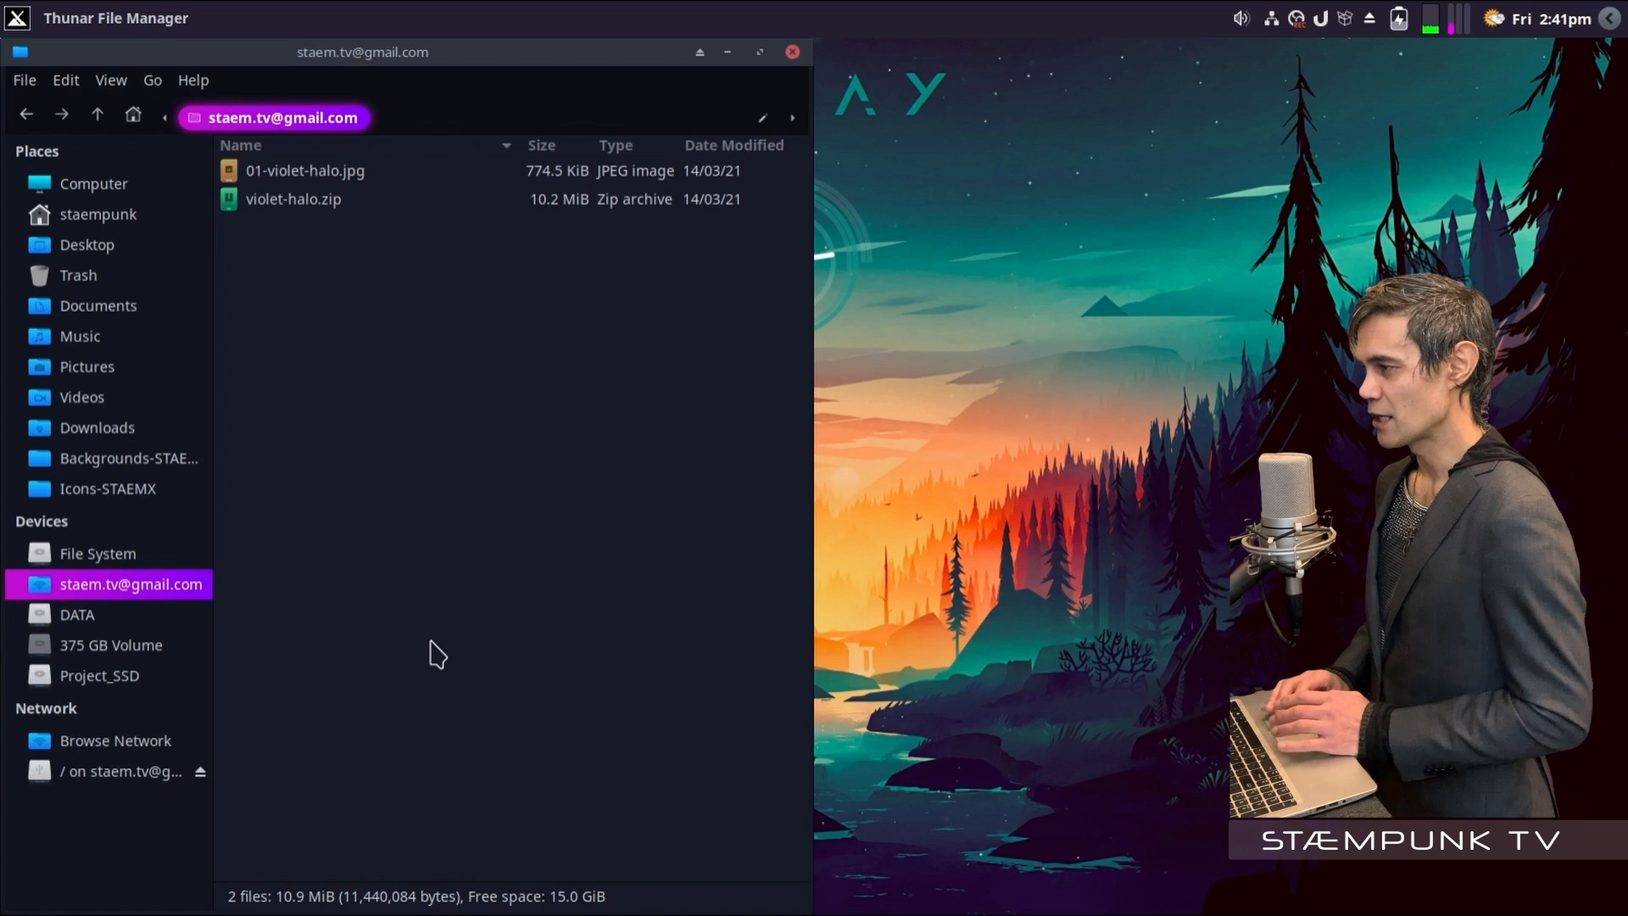
click(540, 888)
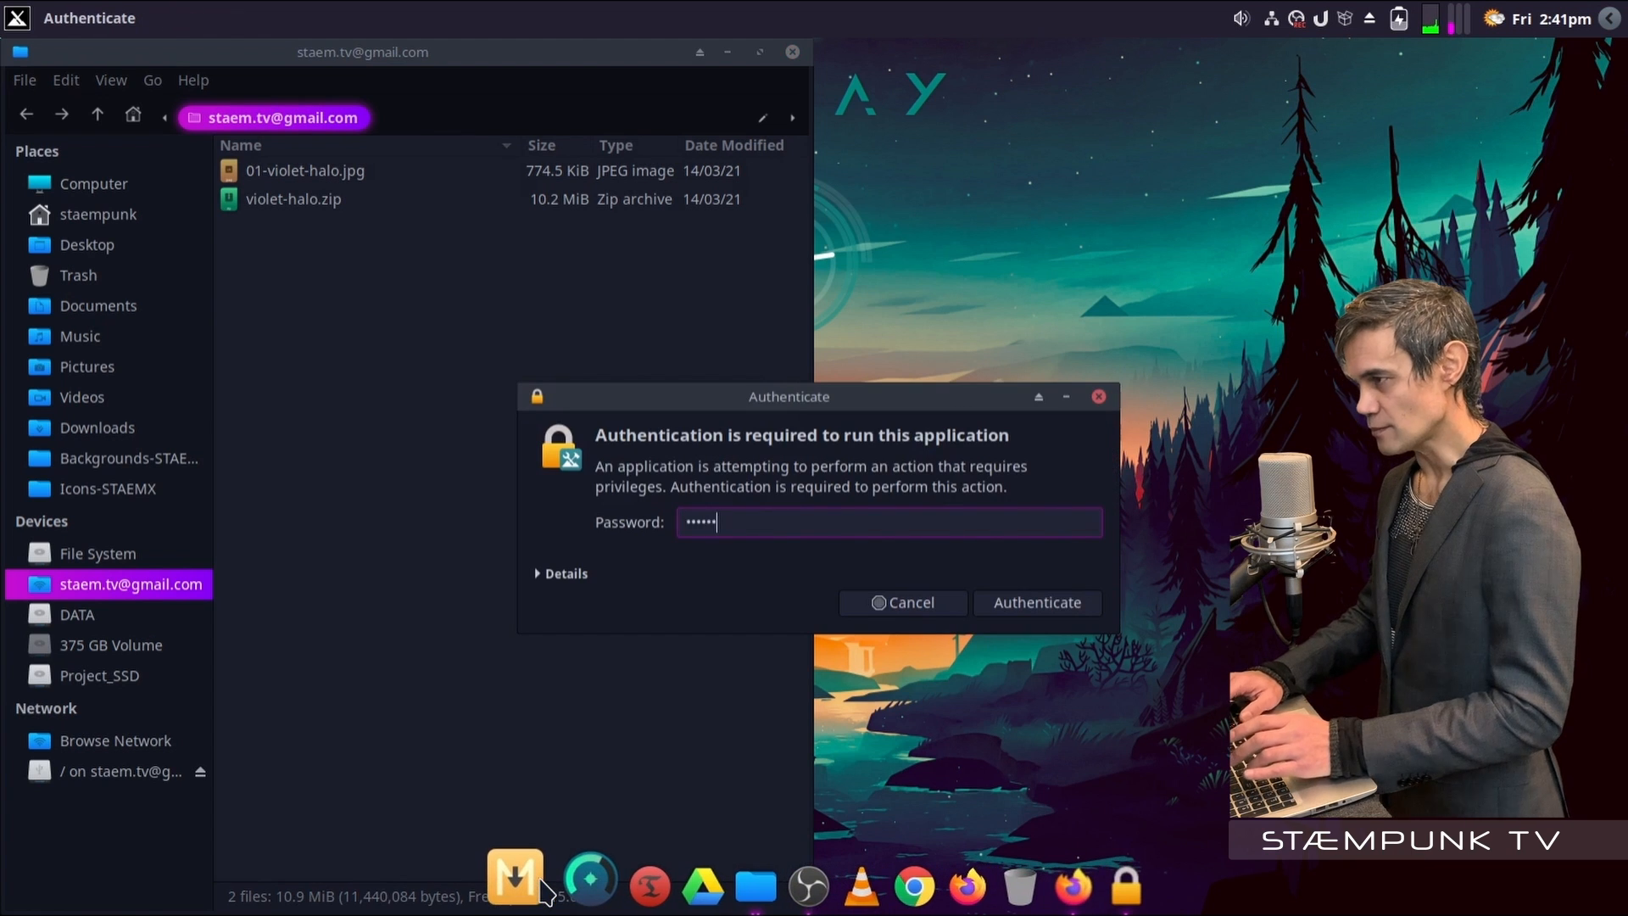
key(Return)
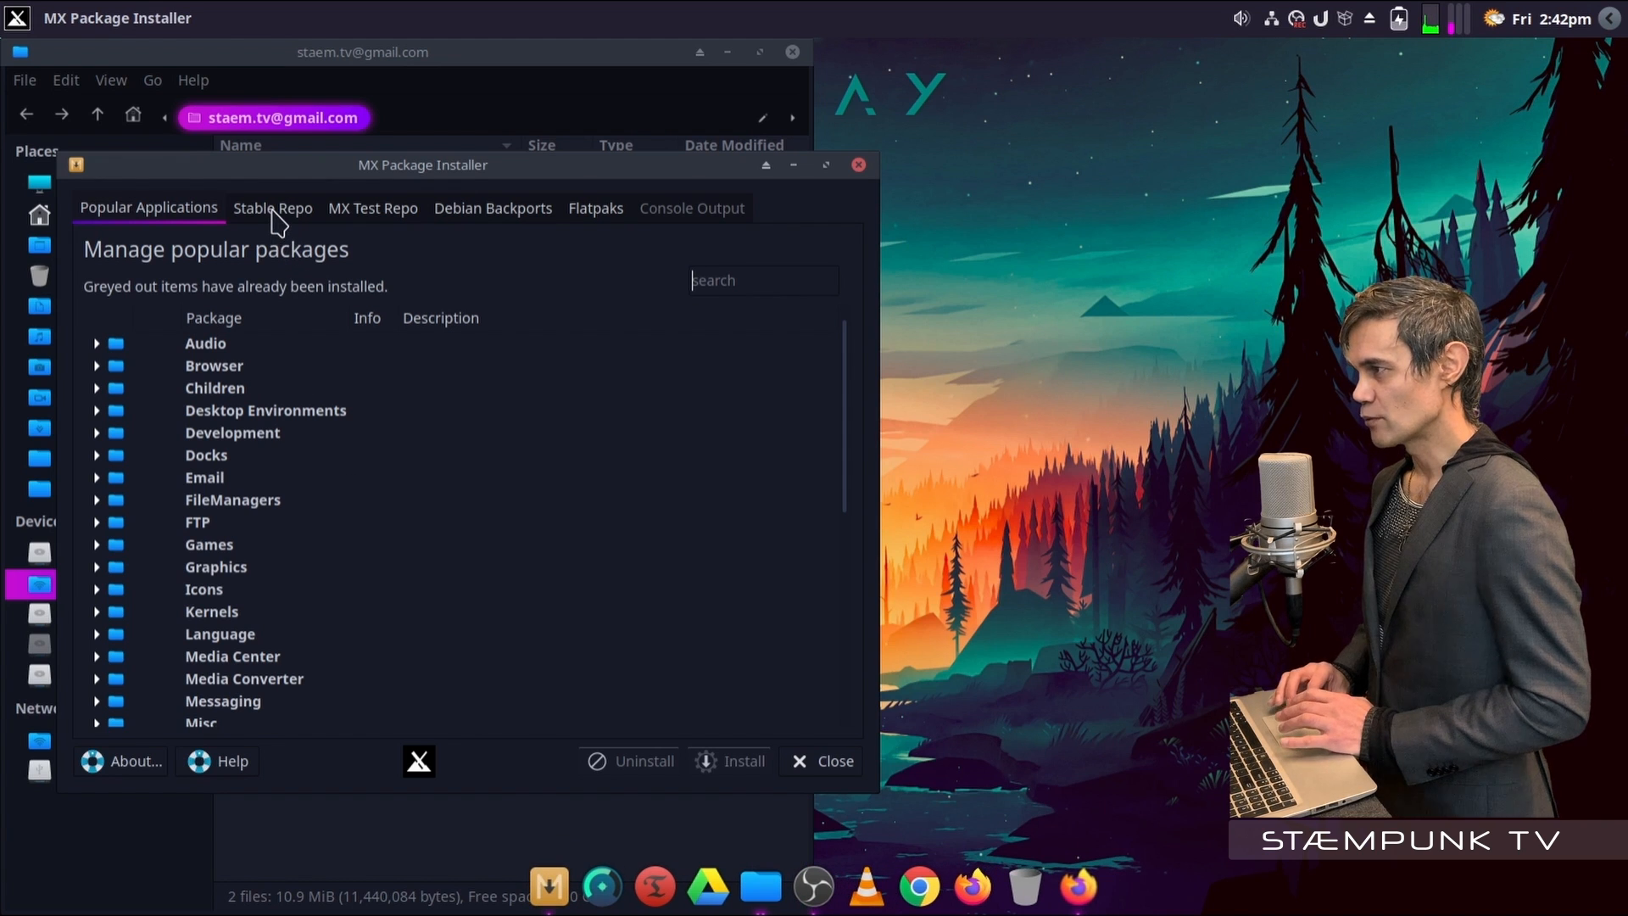
click(279, 222)
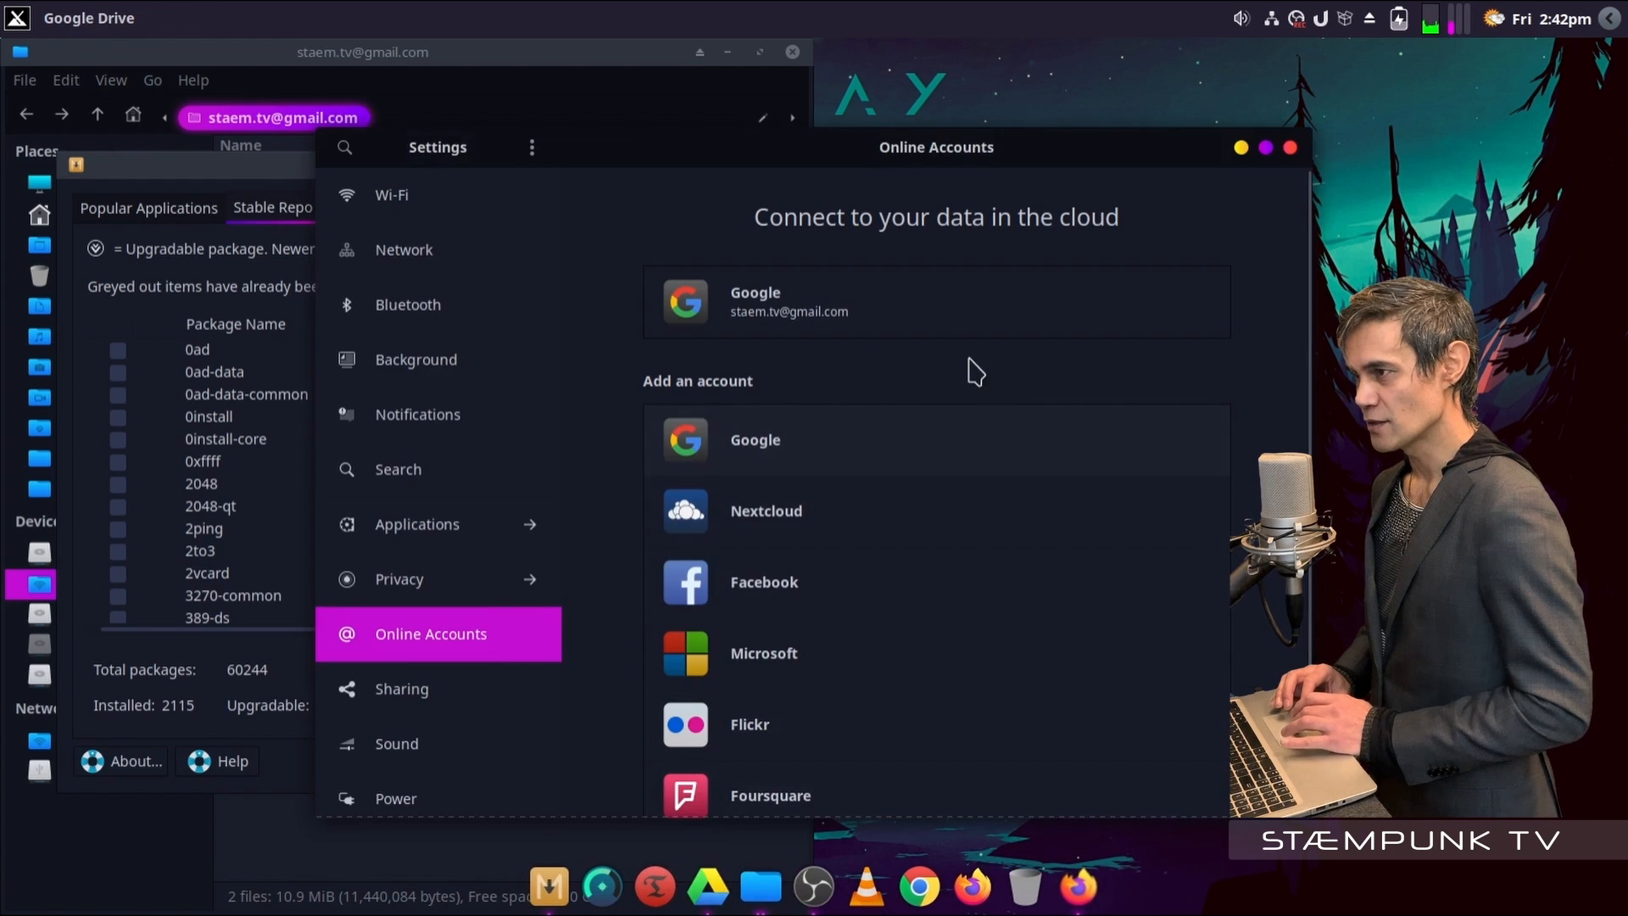
Remove the connected Google account from Online Accounts, dismiss the removal notice and close the Settings window
click(972, 313)
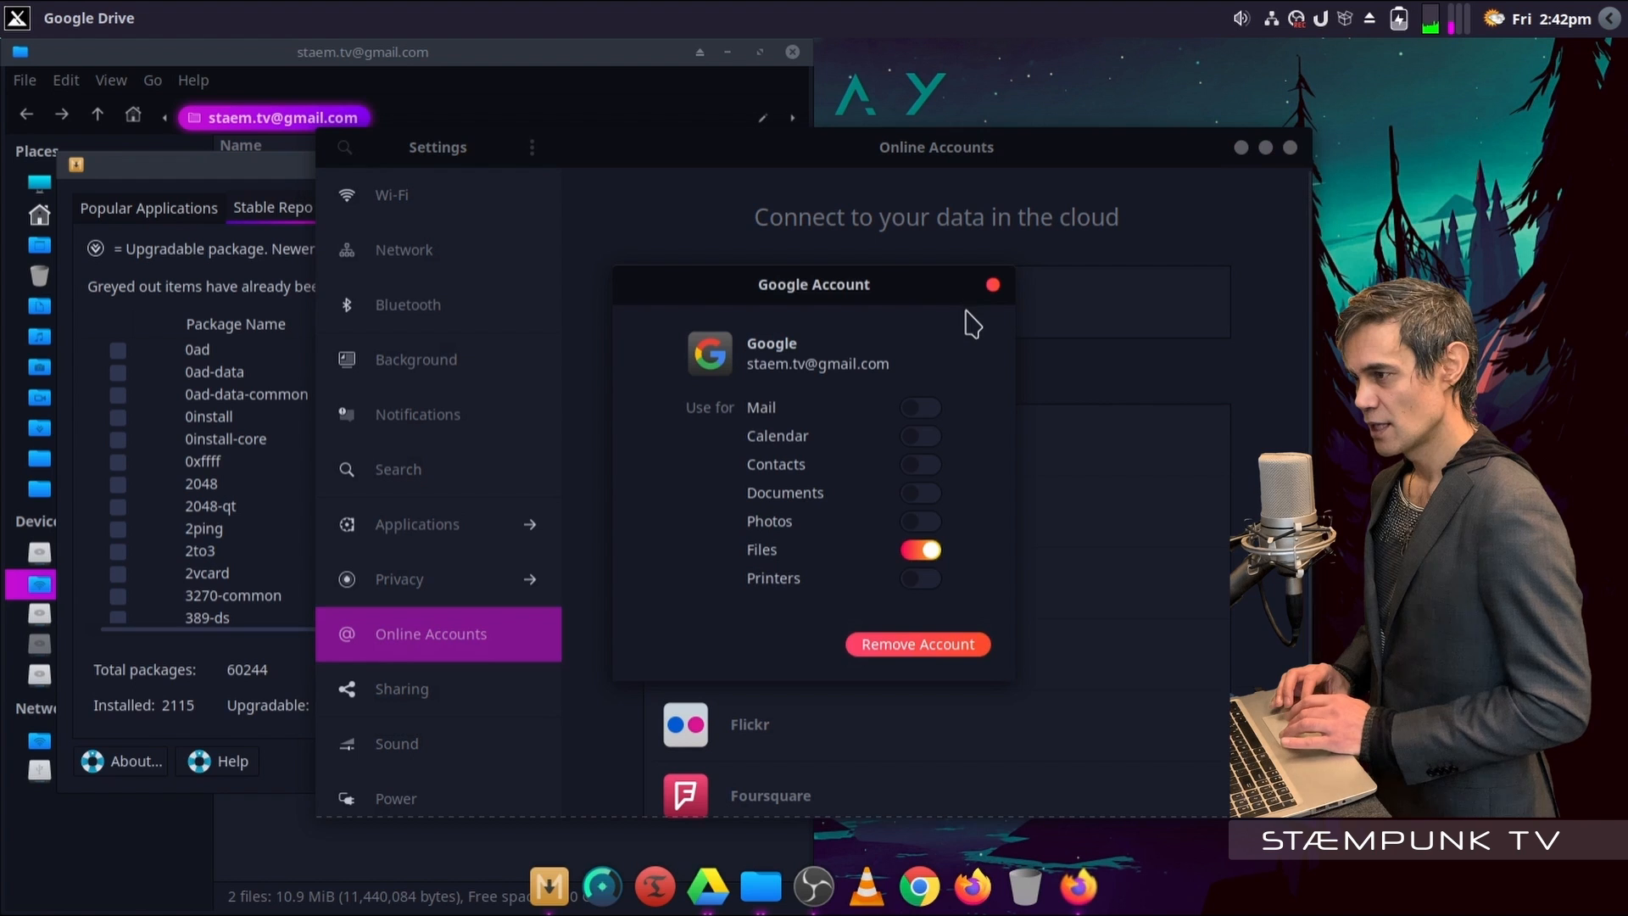
click(936, 646)
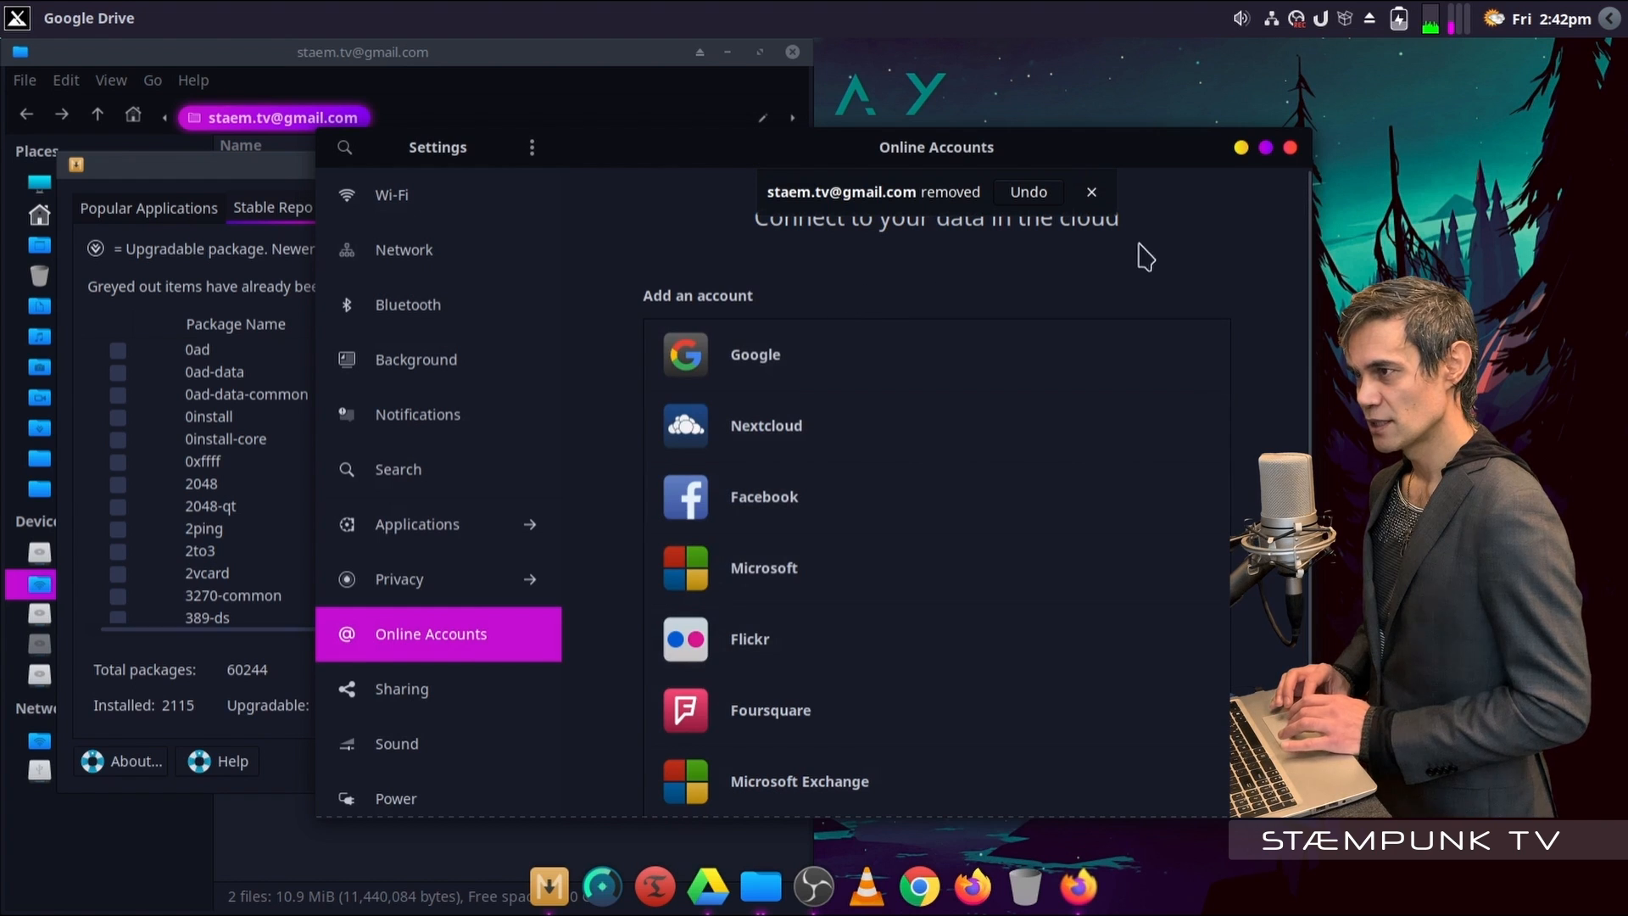
click(1092, 191)
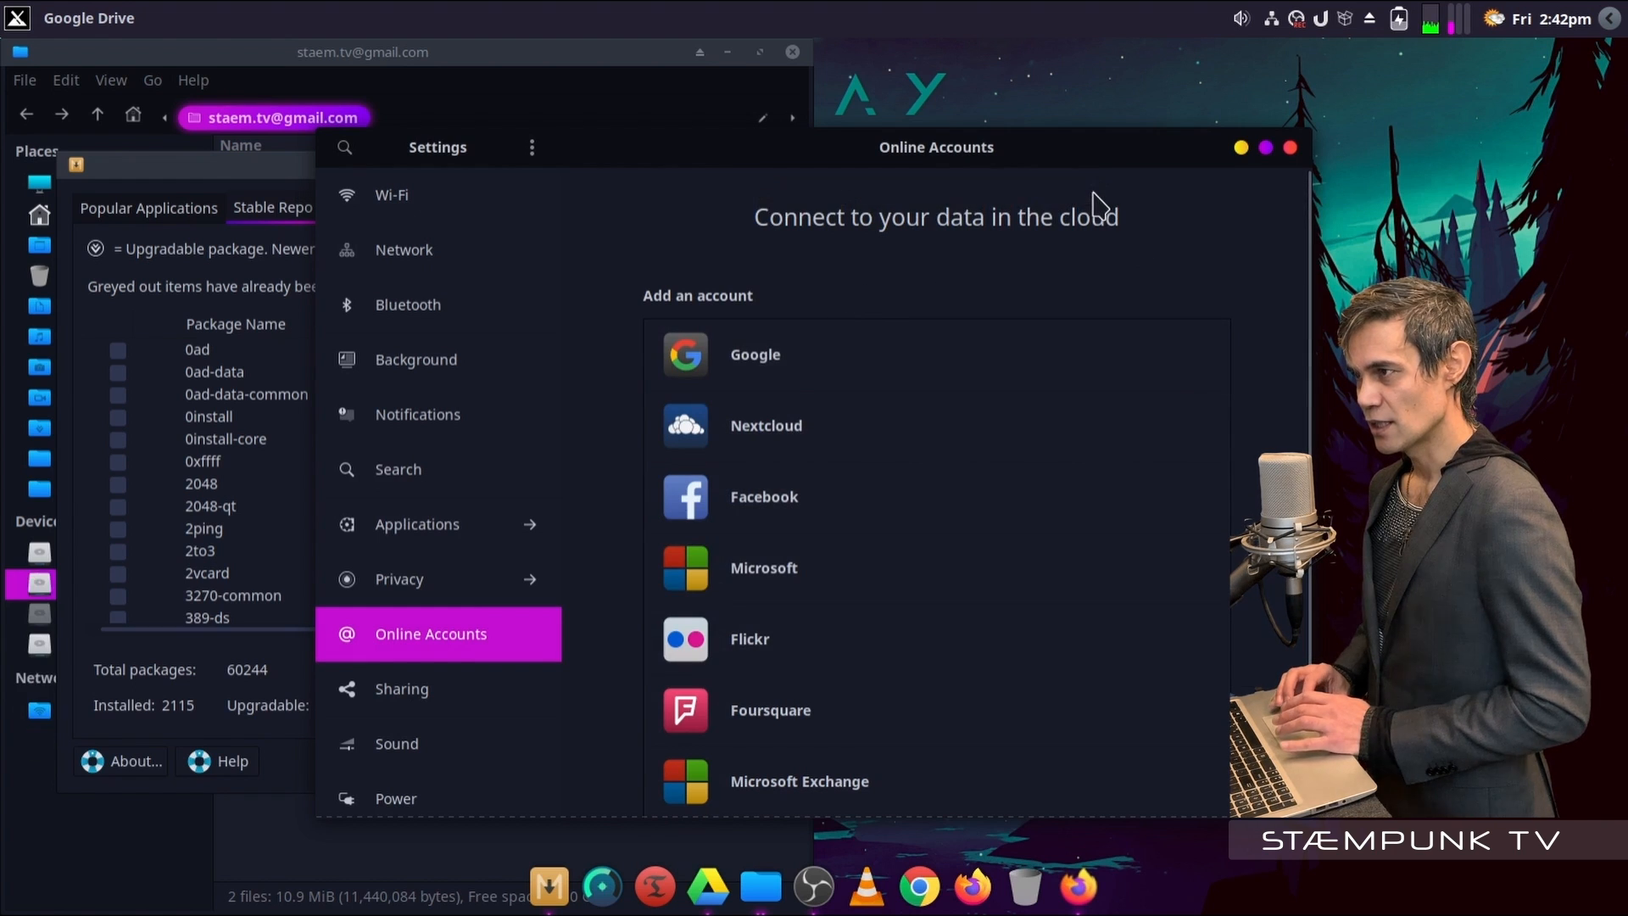
click(1289, 148)
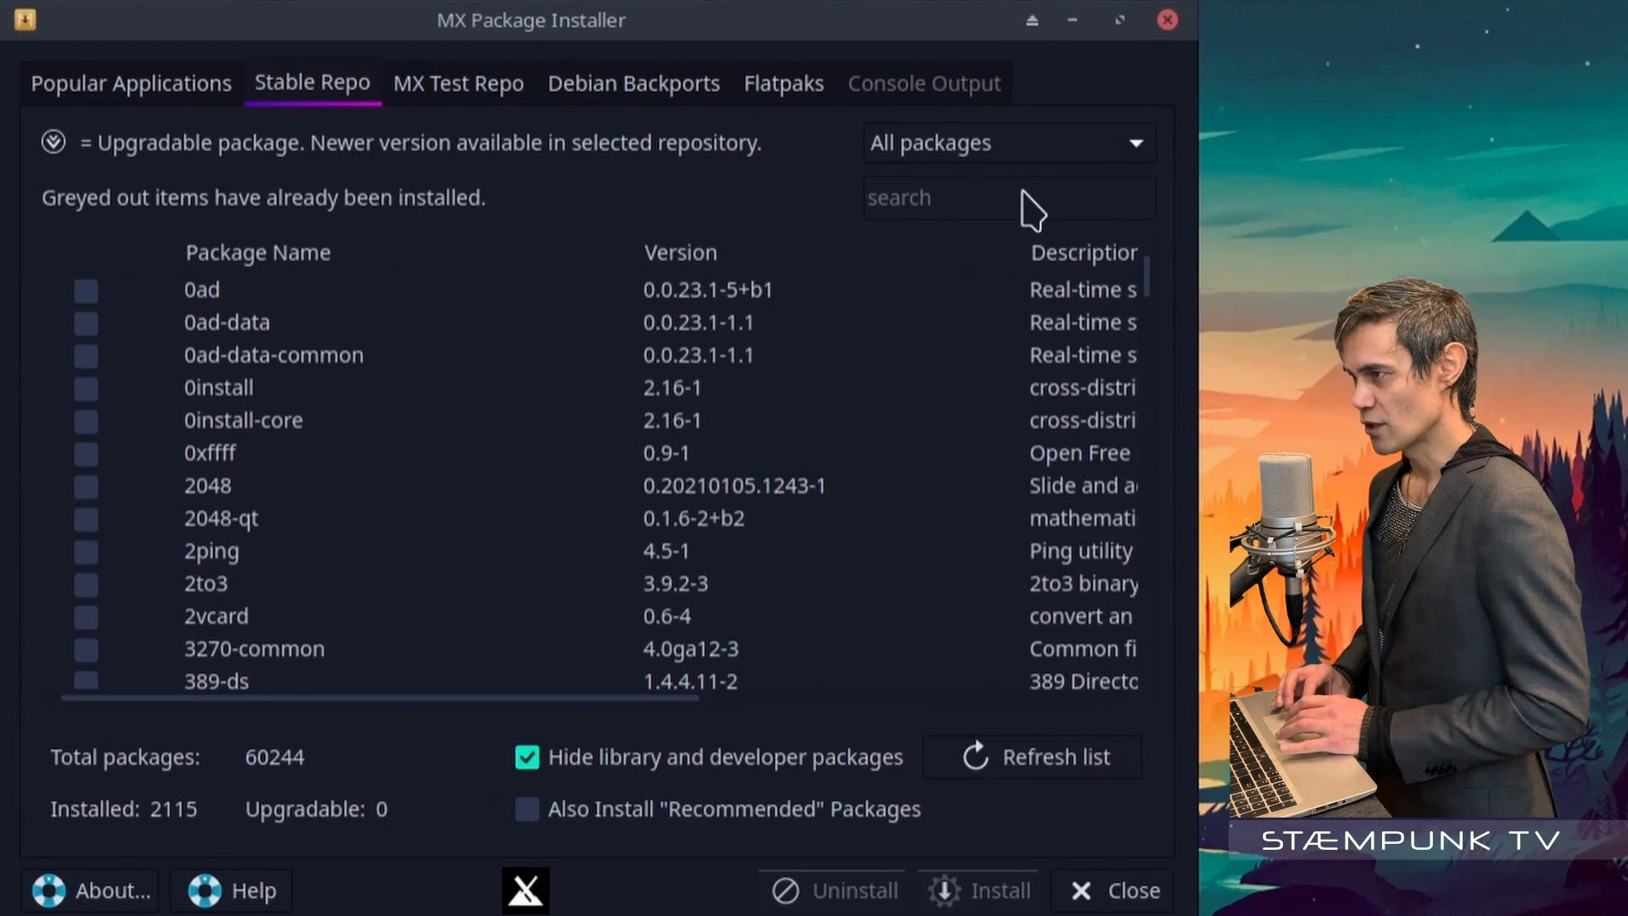
Search the Stable Repo for "gnome-onlin" and mark the gnome-online-accounts package
text(gnome)
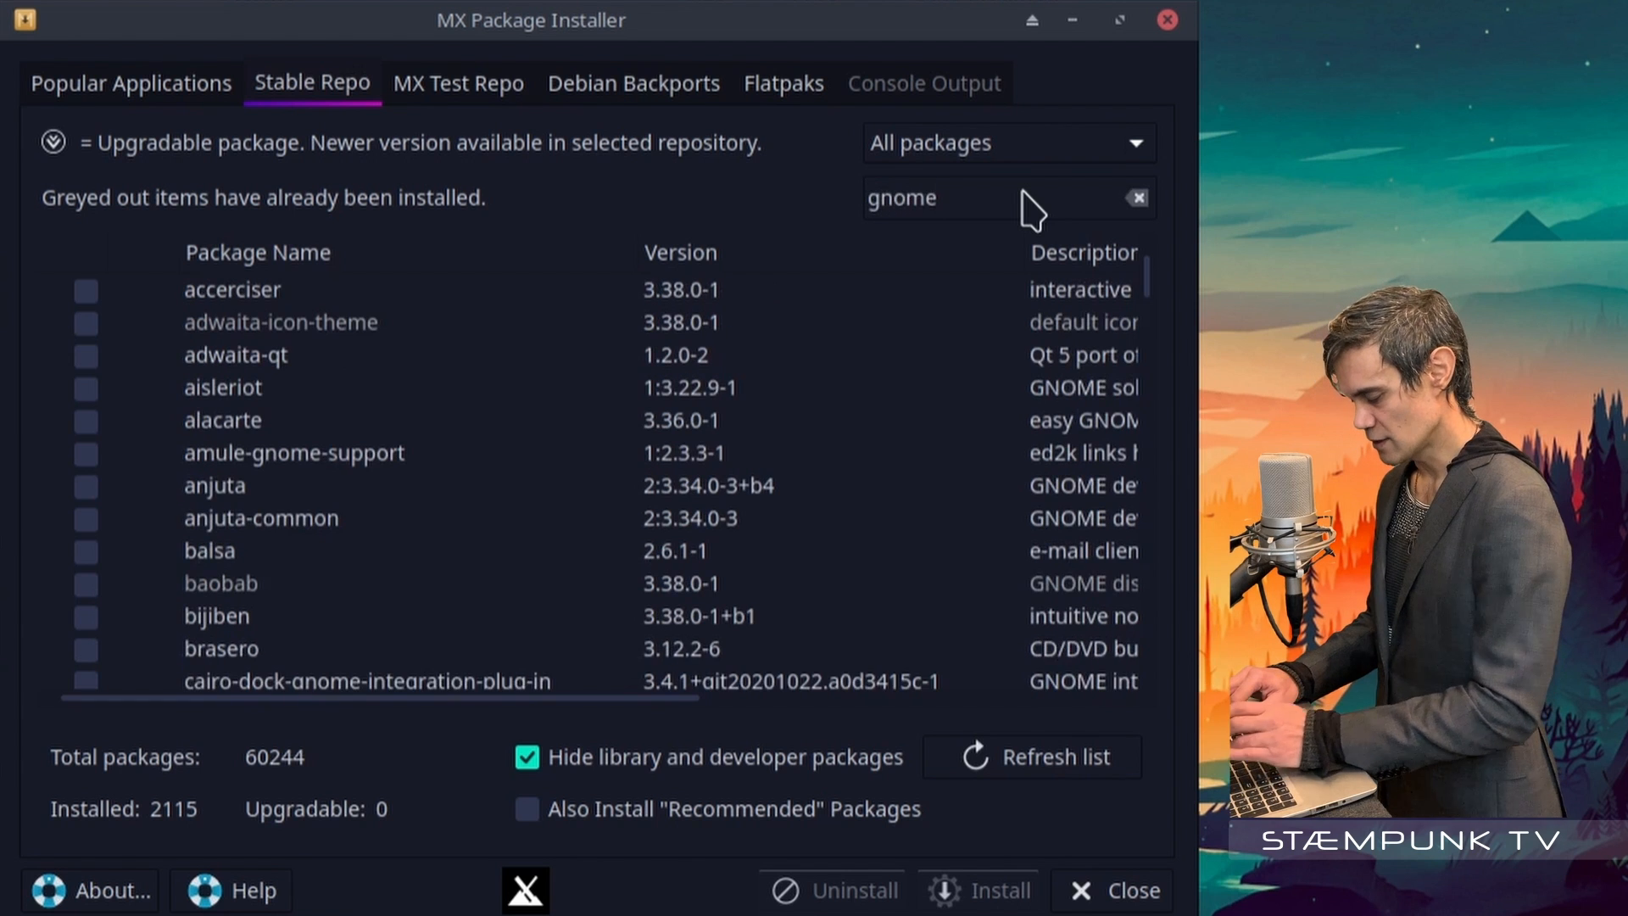
text(-onlin)
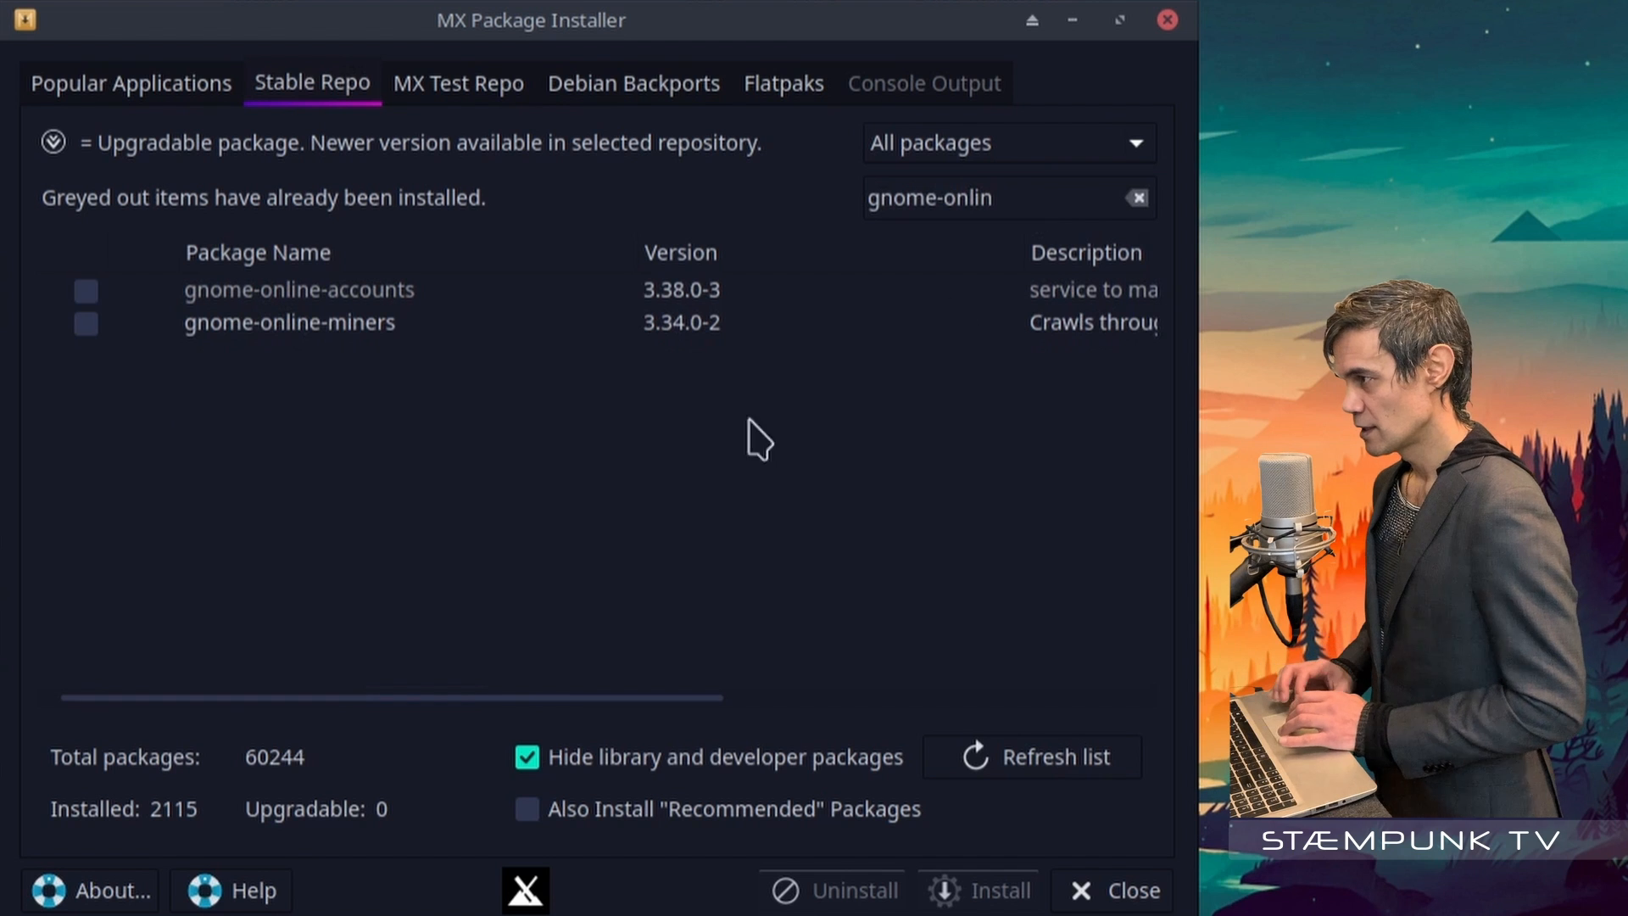
click(85, 291)
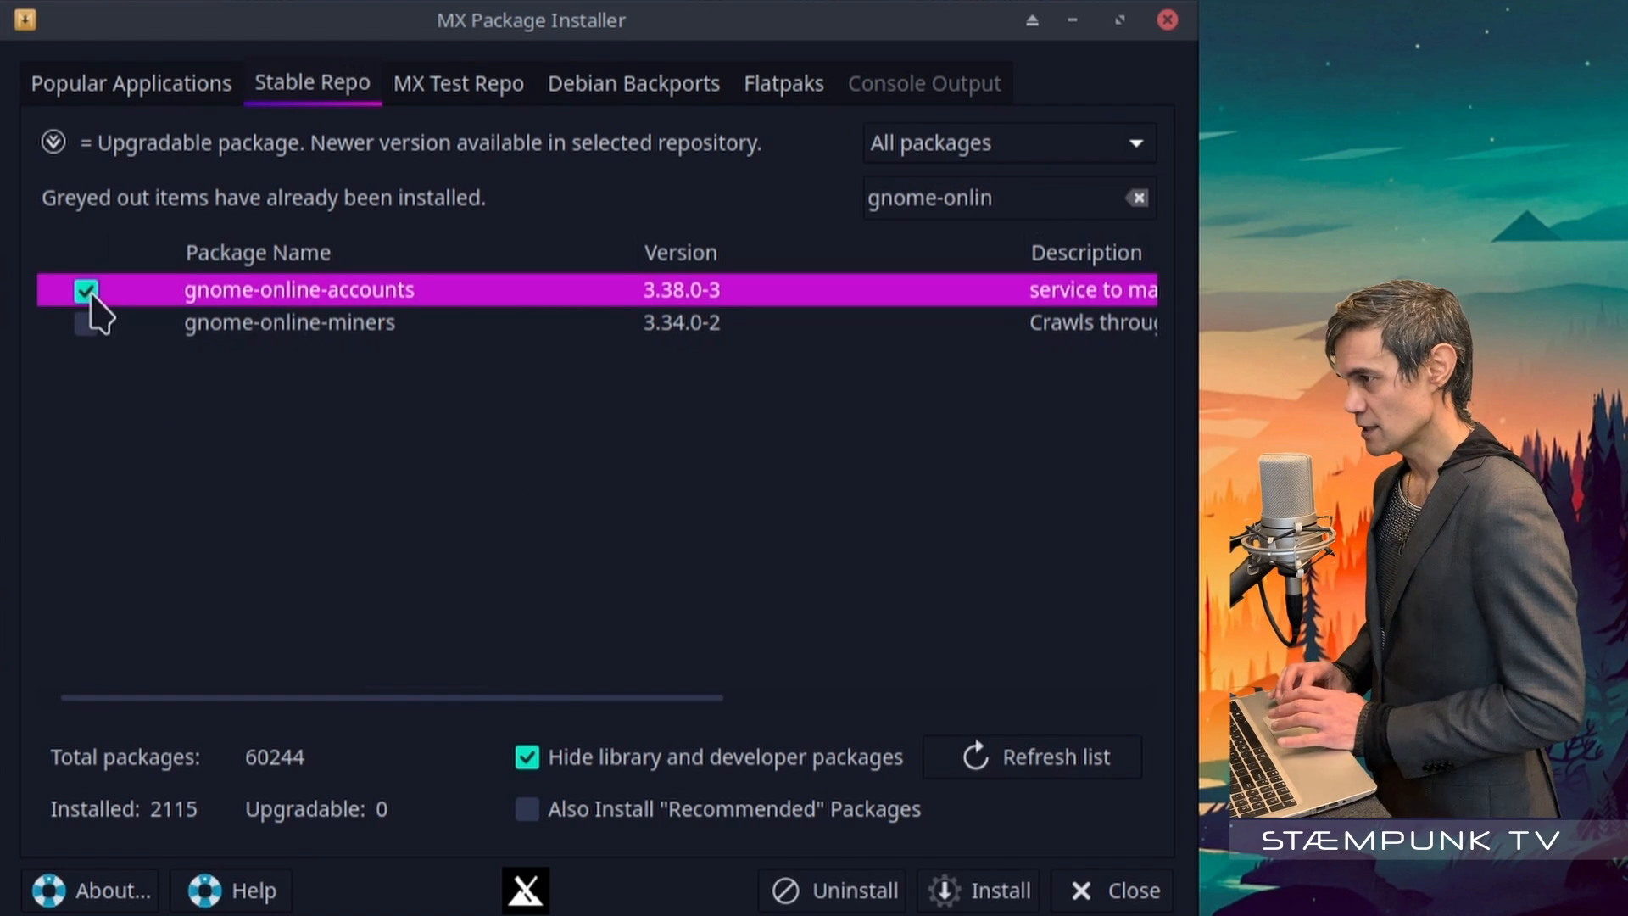
Search for "gnome-contro", mark gnome-control-center and gnome-control-center-data, and start uninstalling all marked packages
double_click(973, 199)
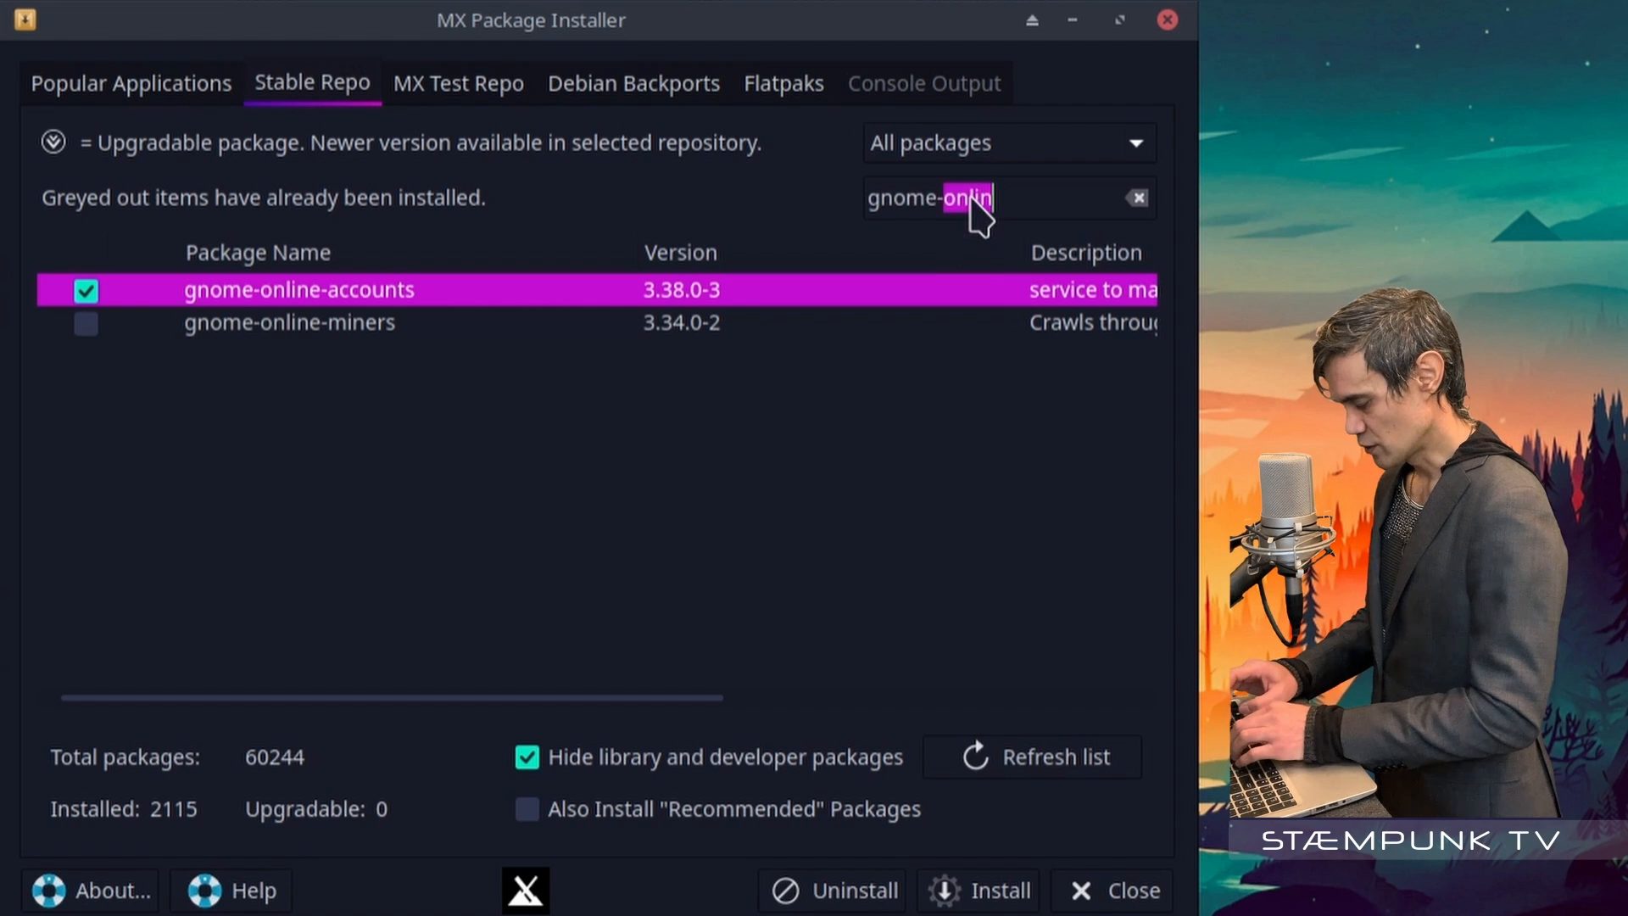
text(contro)
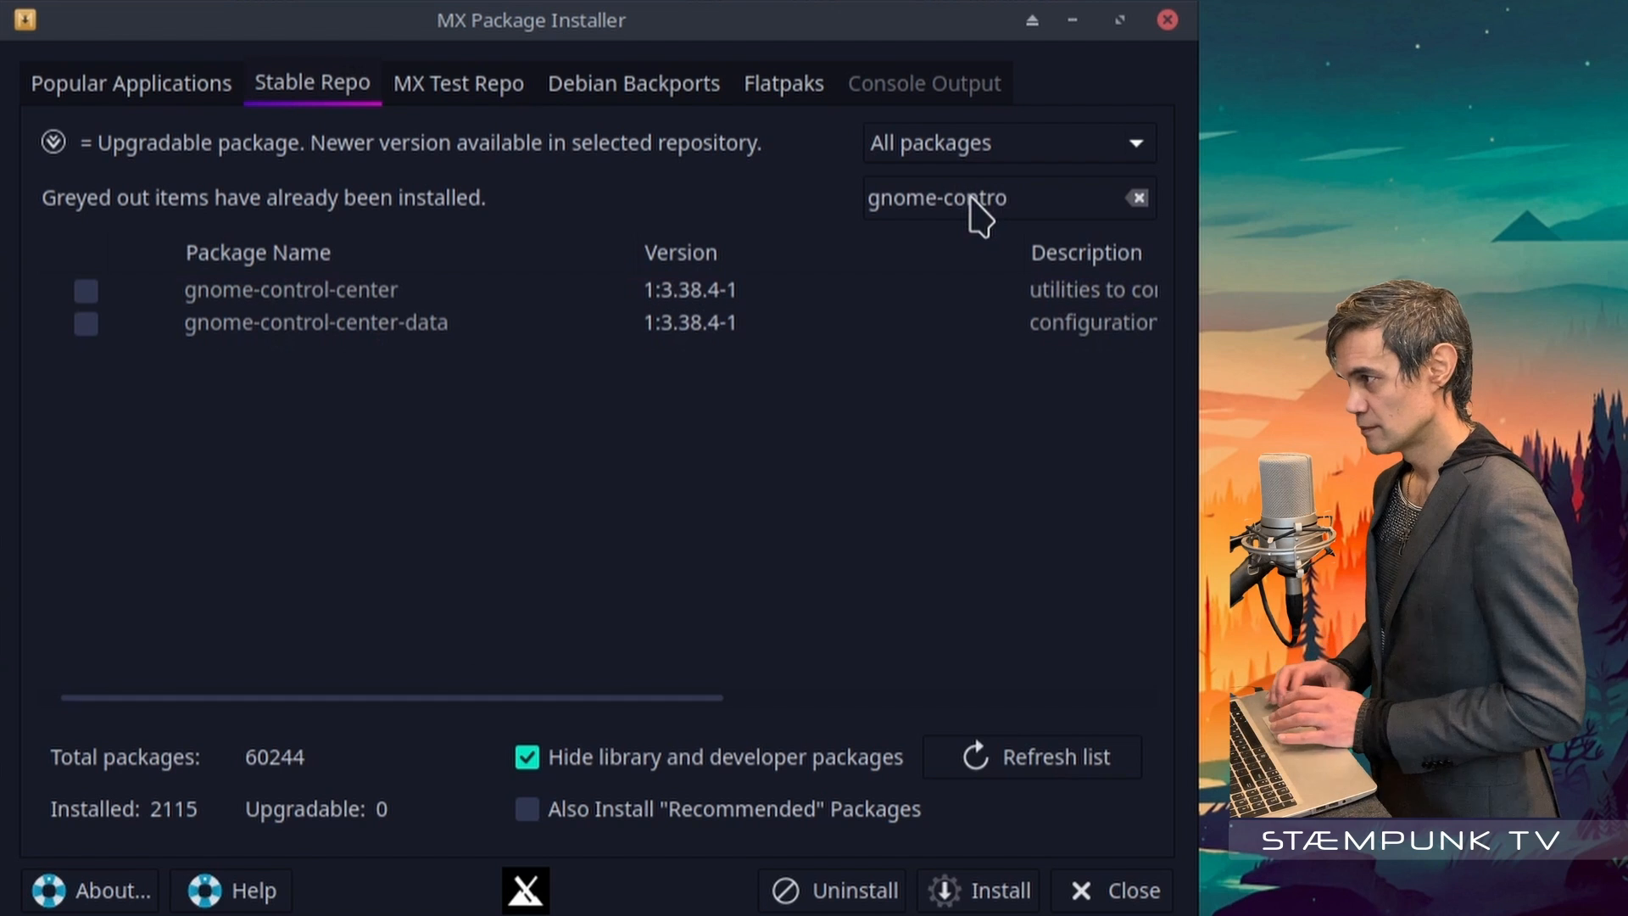
click(86, 291)
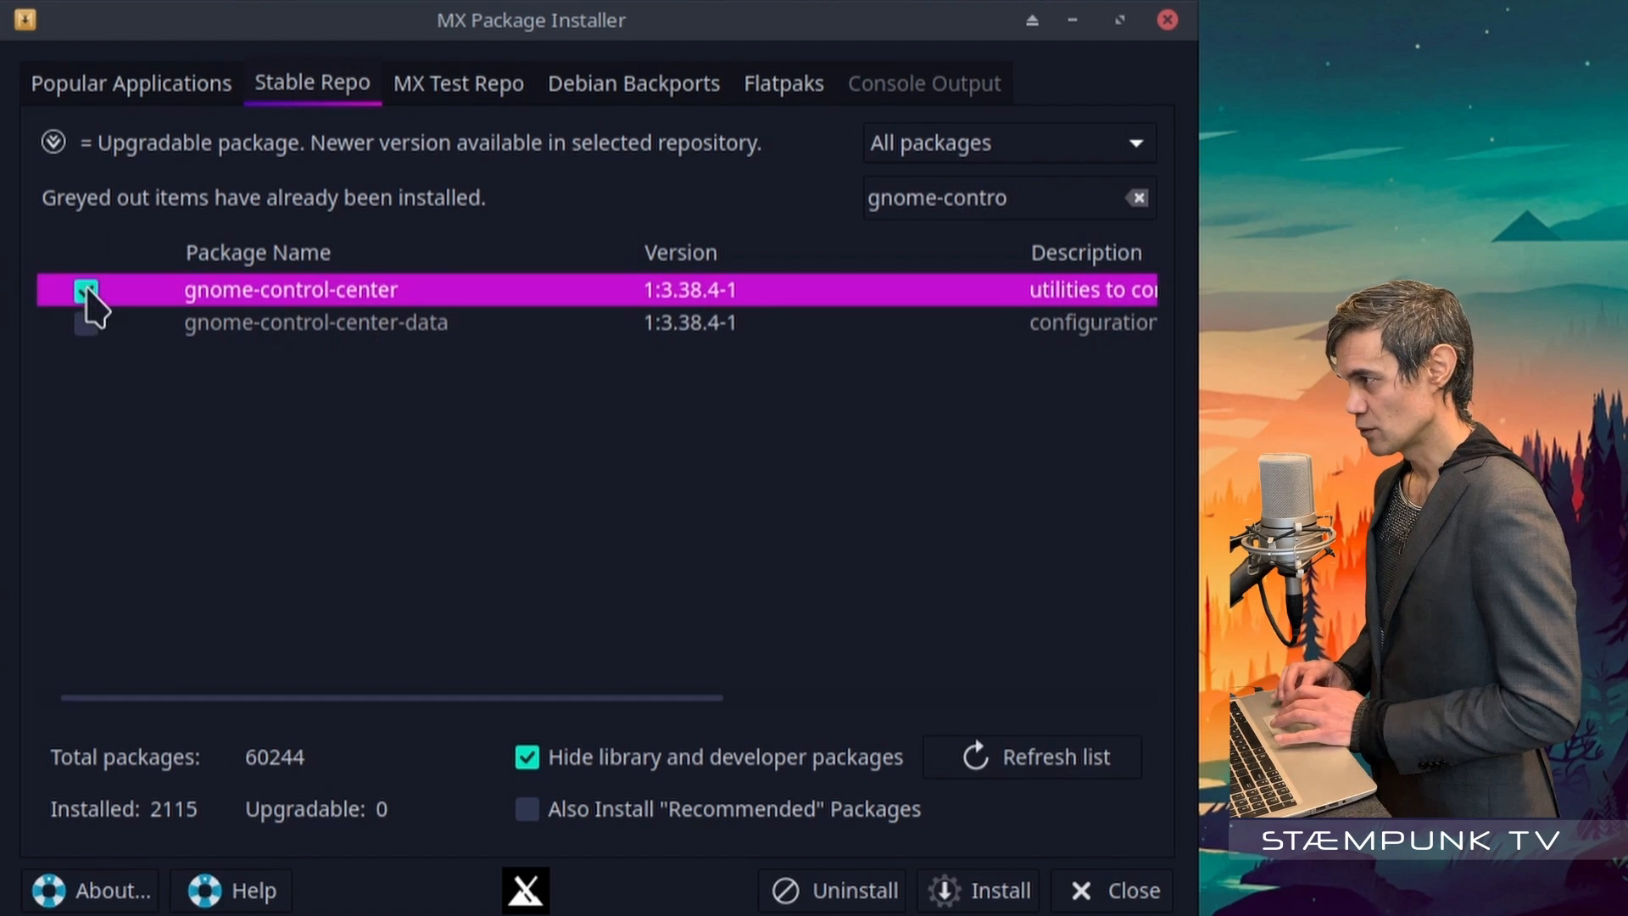
click(86, 324)
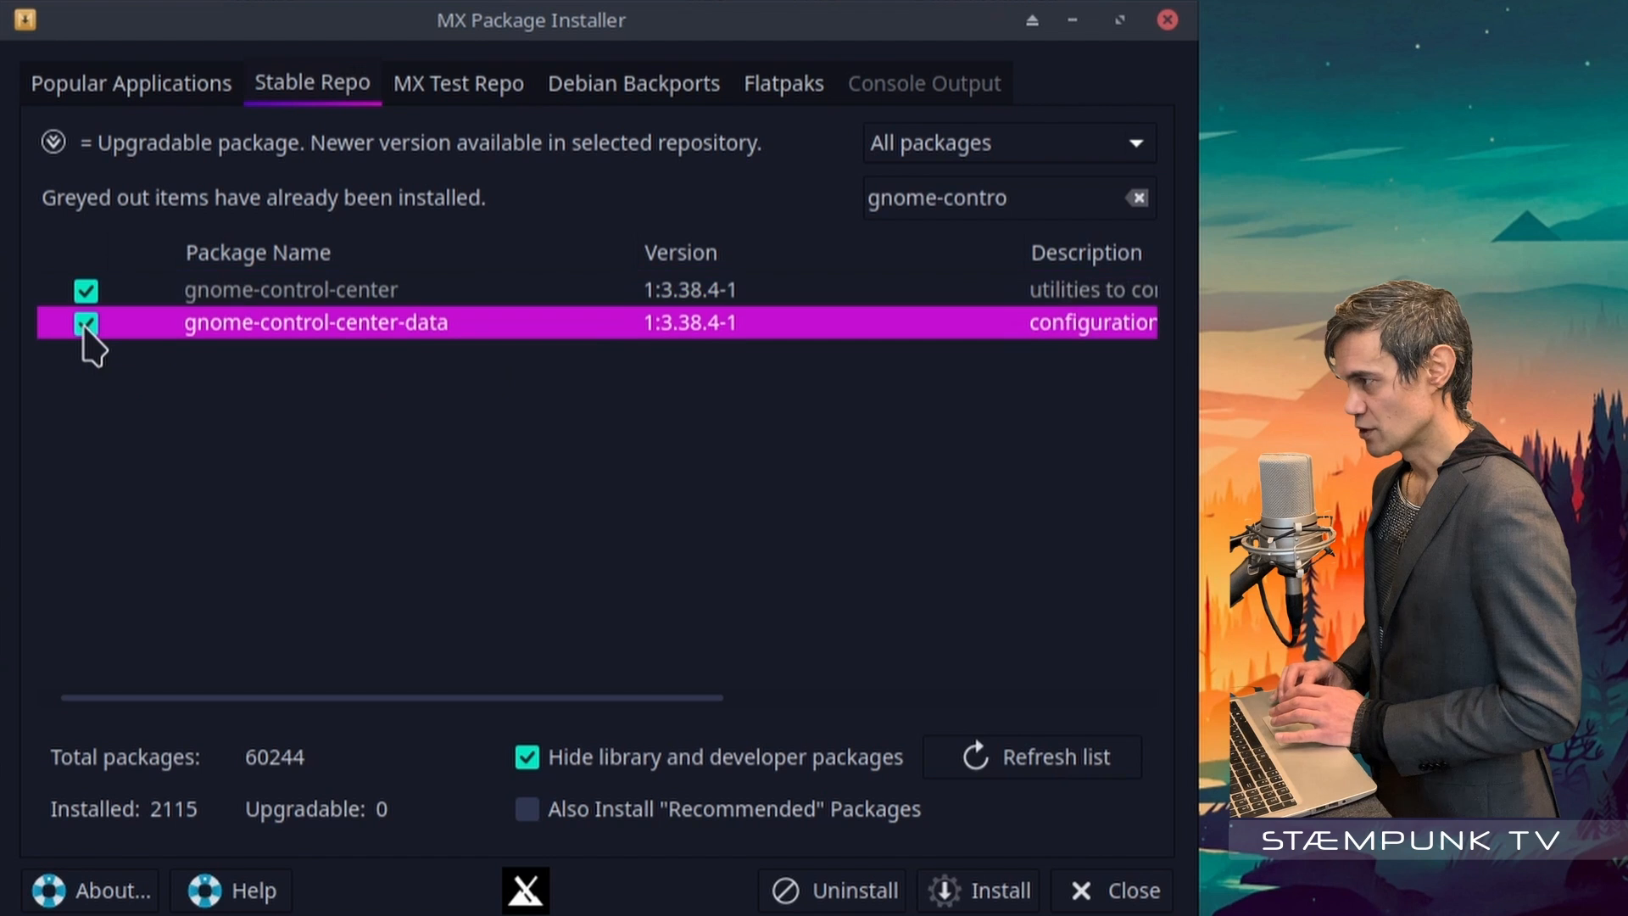
click(854, 890)
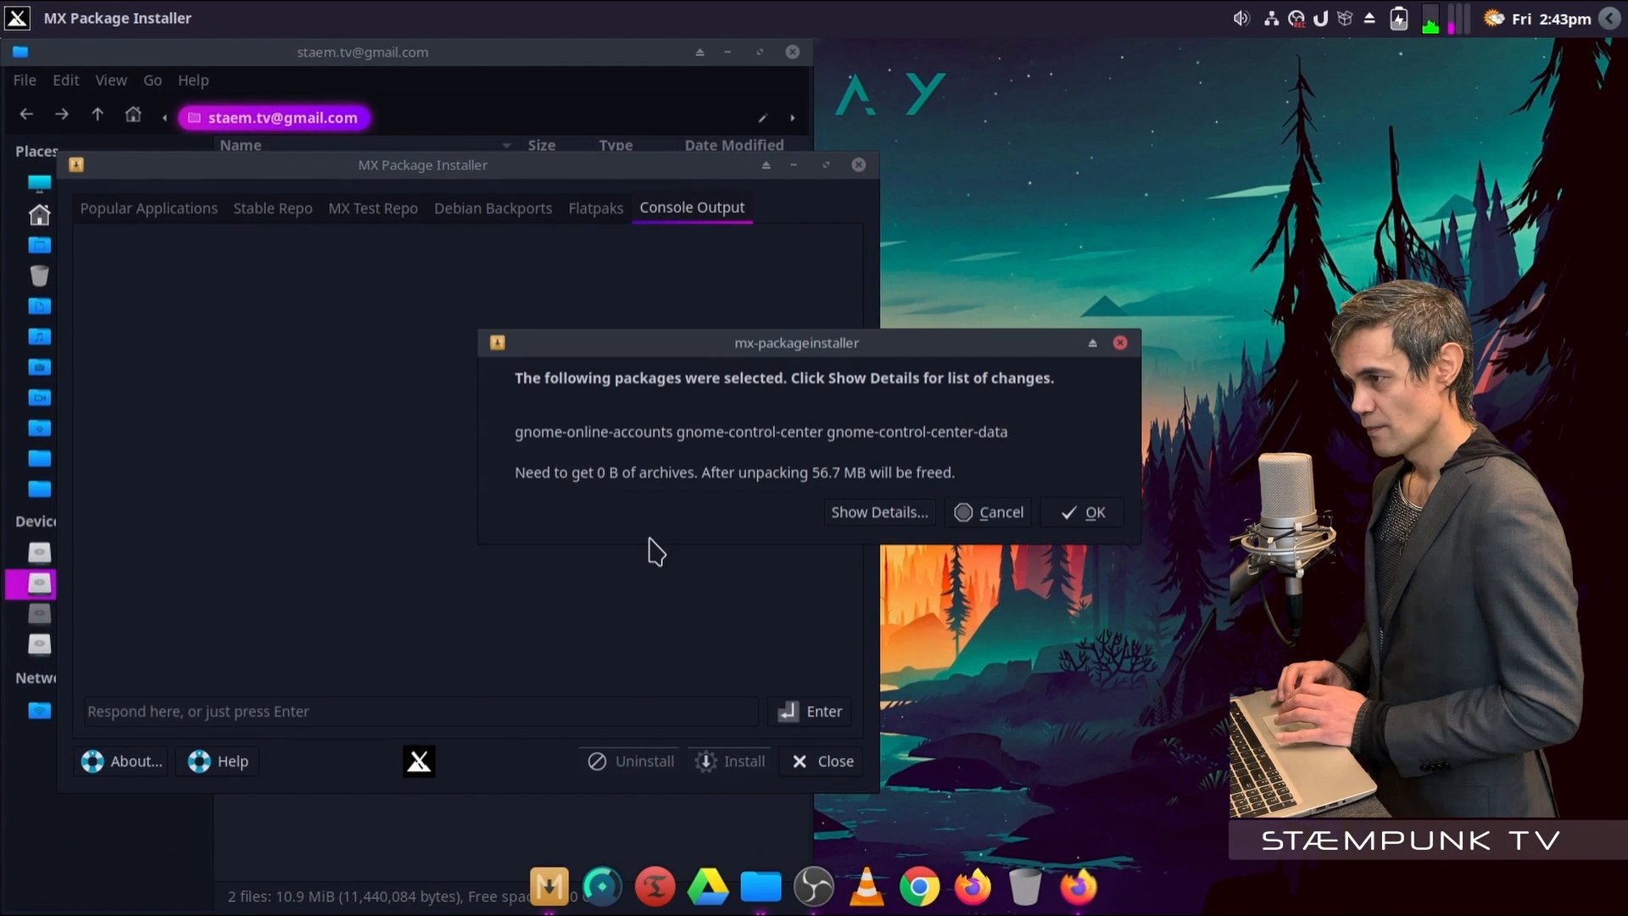
Switch the file manager to File System and minimise it, and confirm the pending removal of the three GNOME packages
click(410, 57)
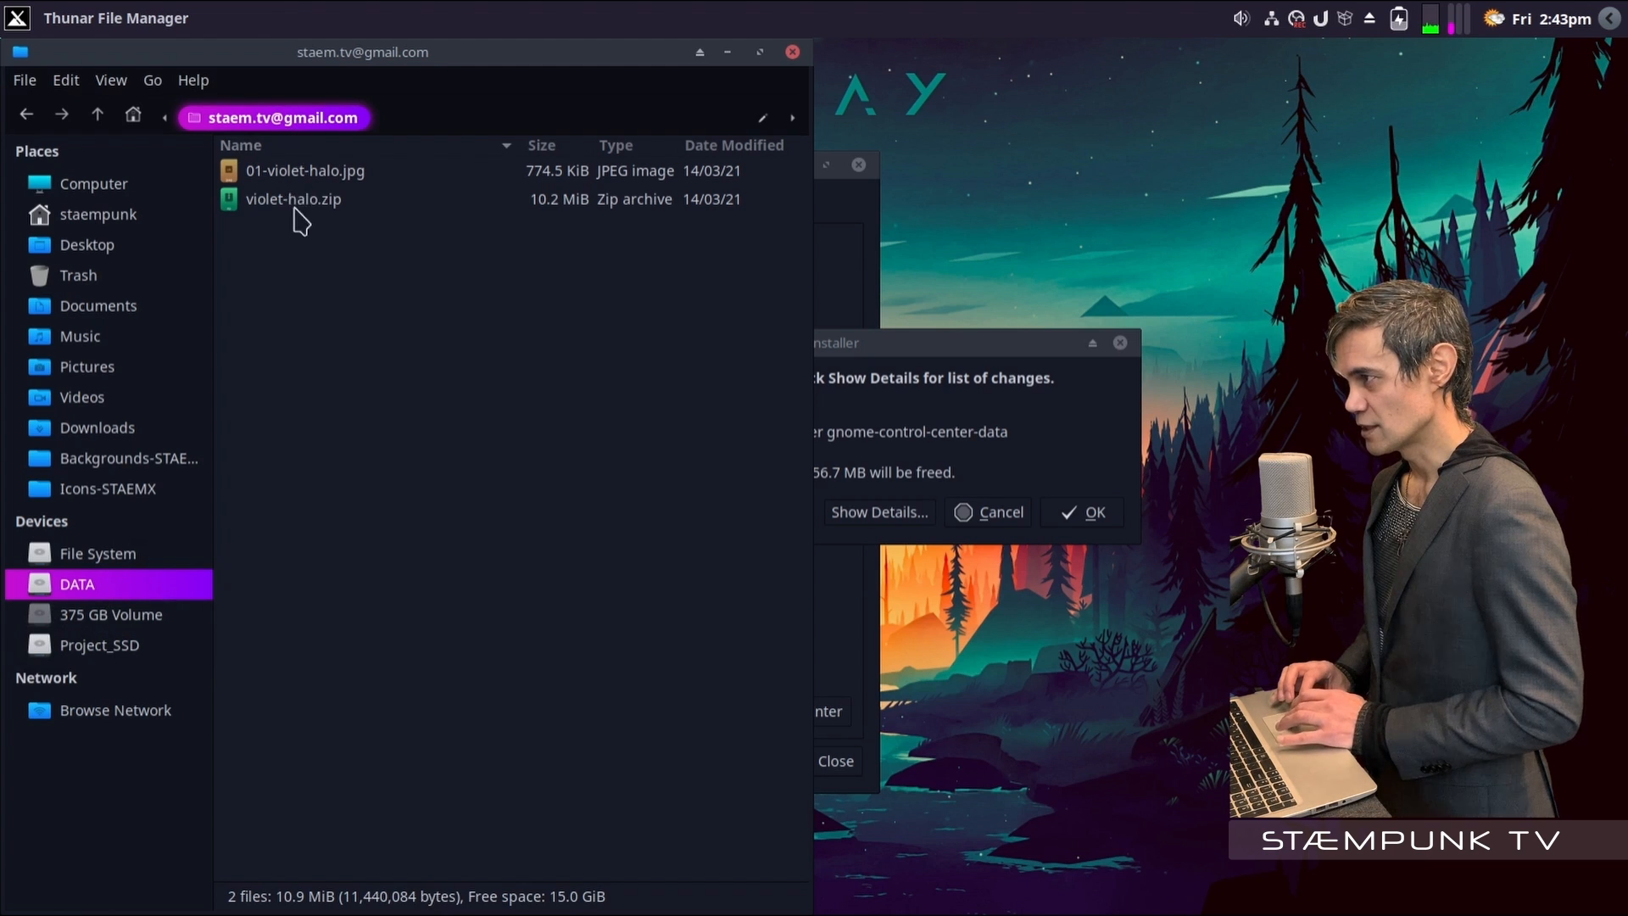
click(109, 558)
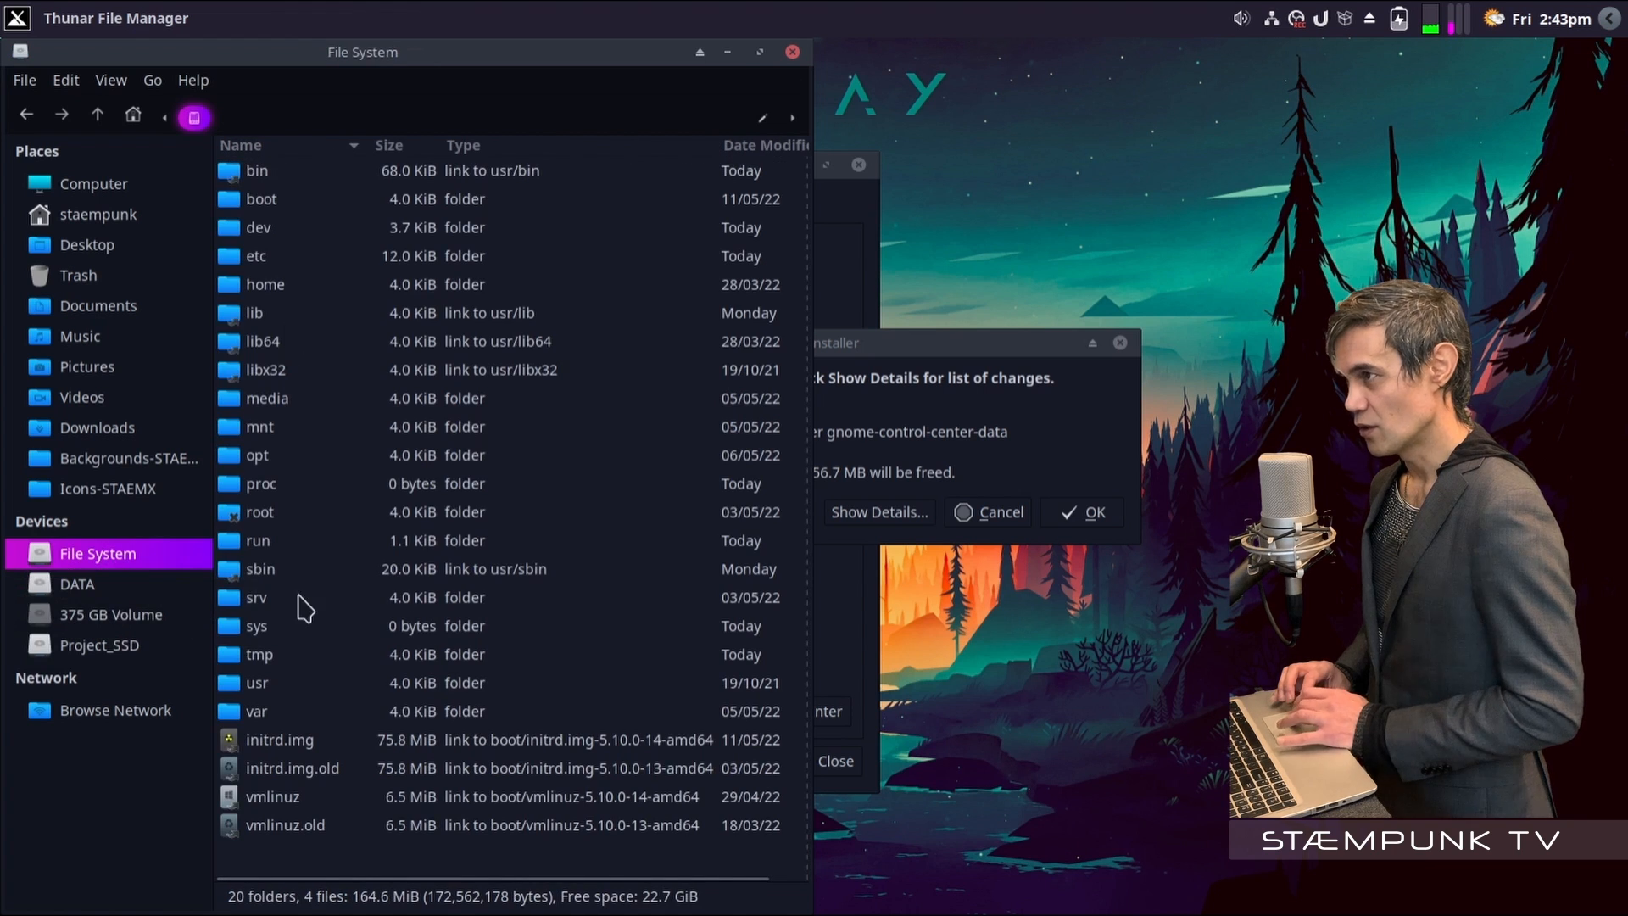
click(727, 52)
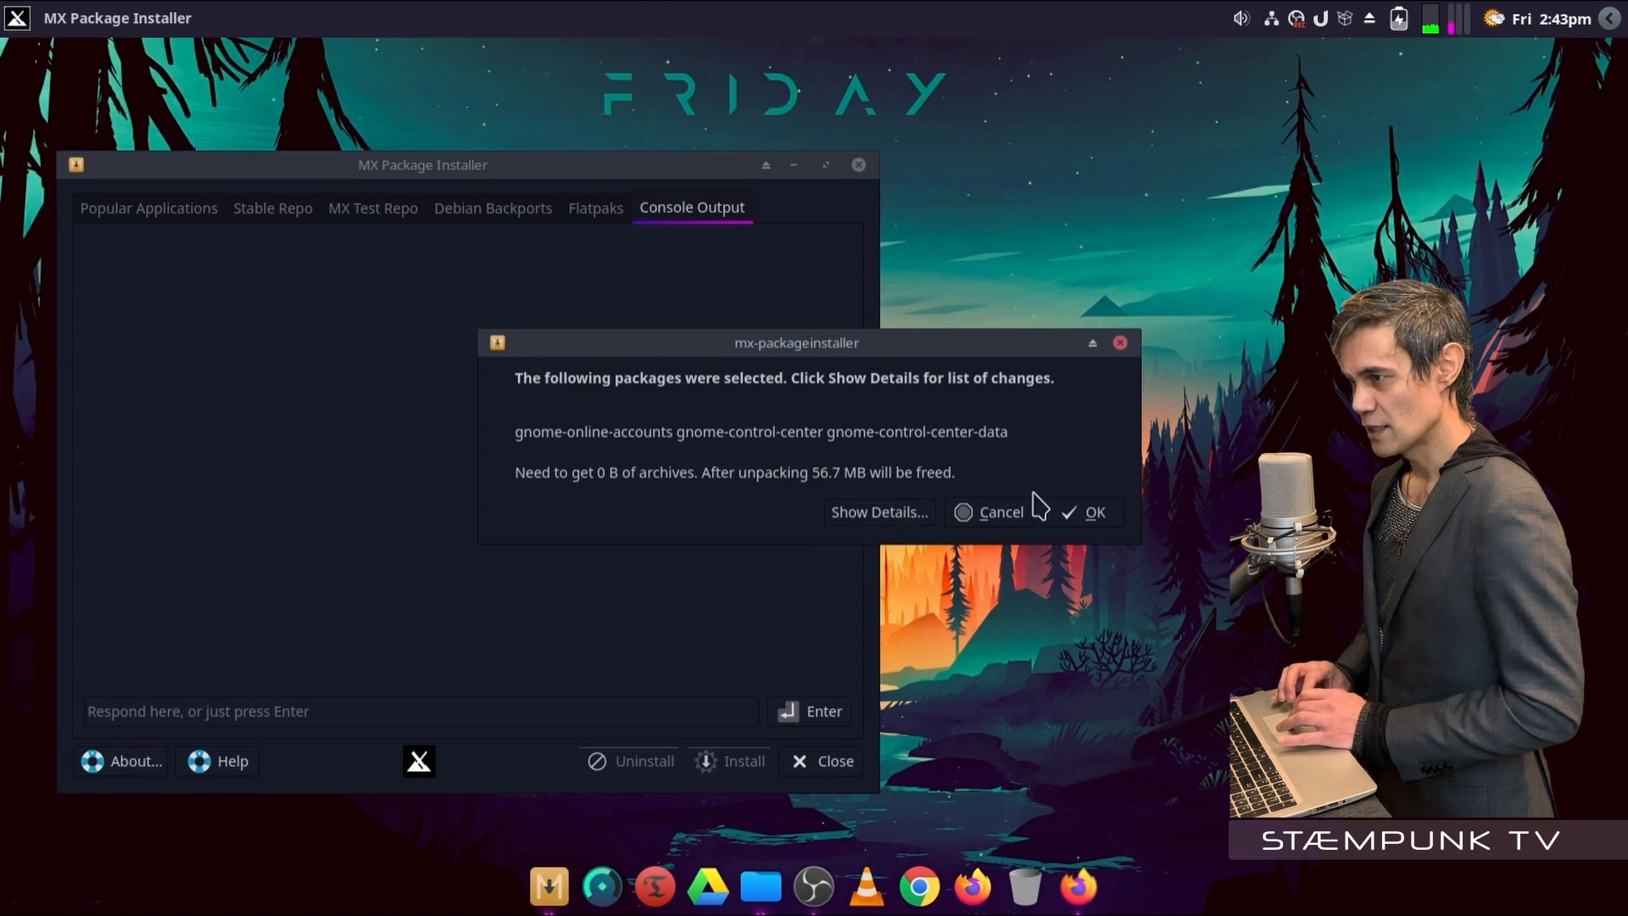
click(1071, 512)
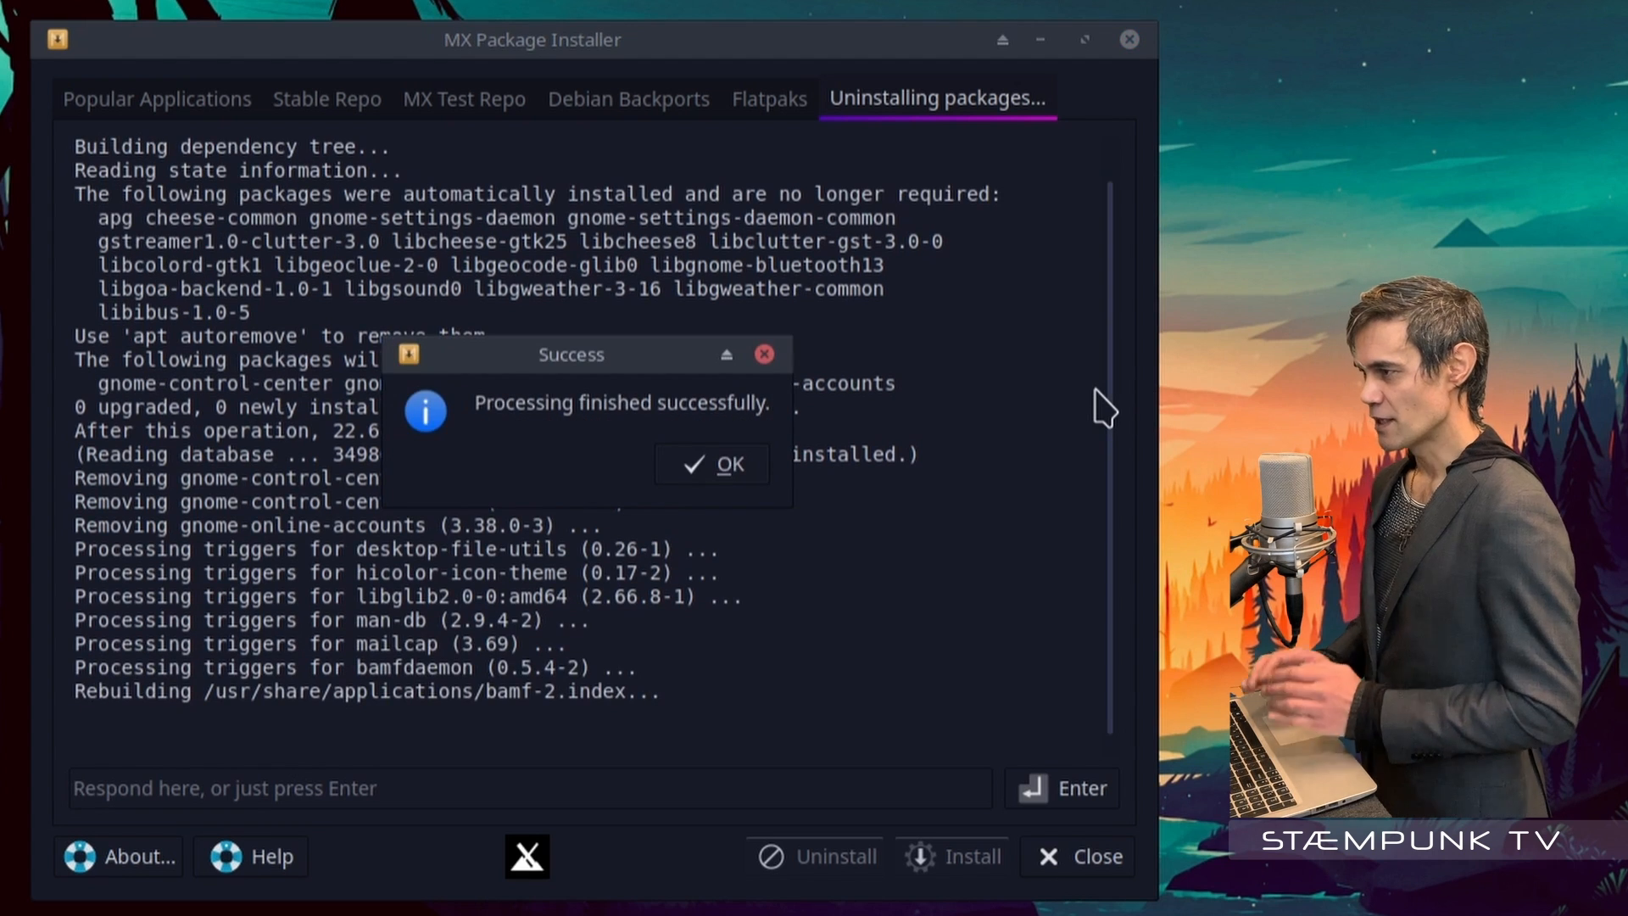
click(721, 472)
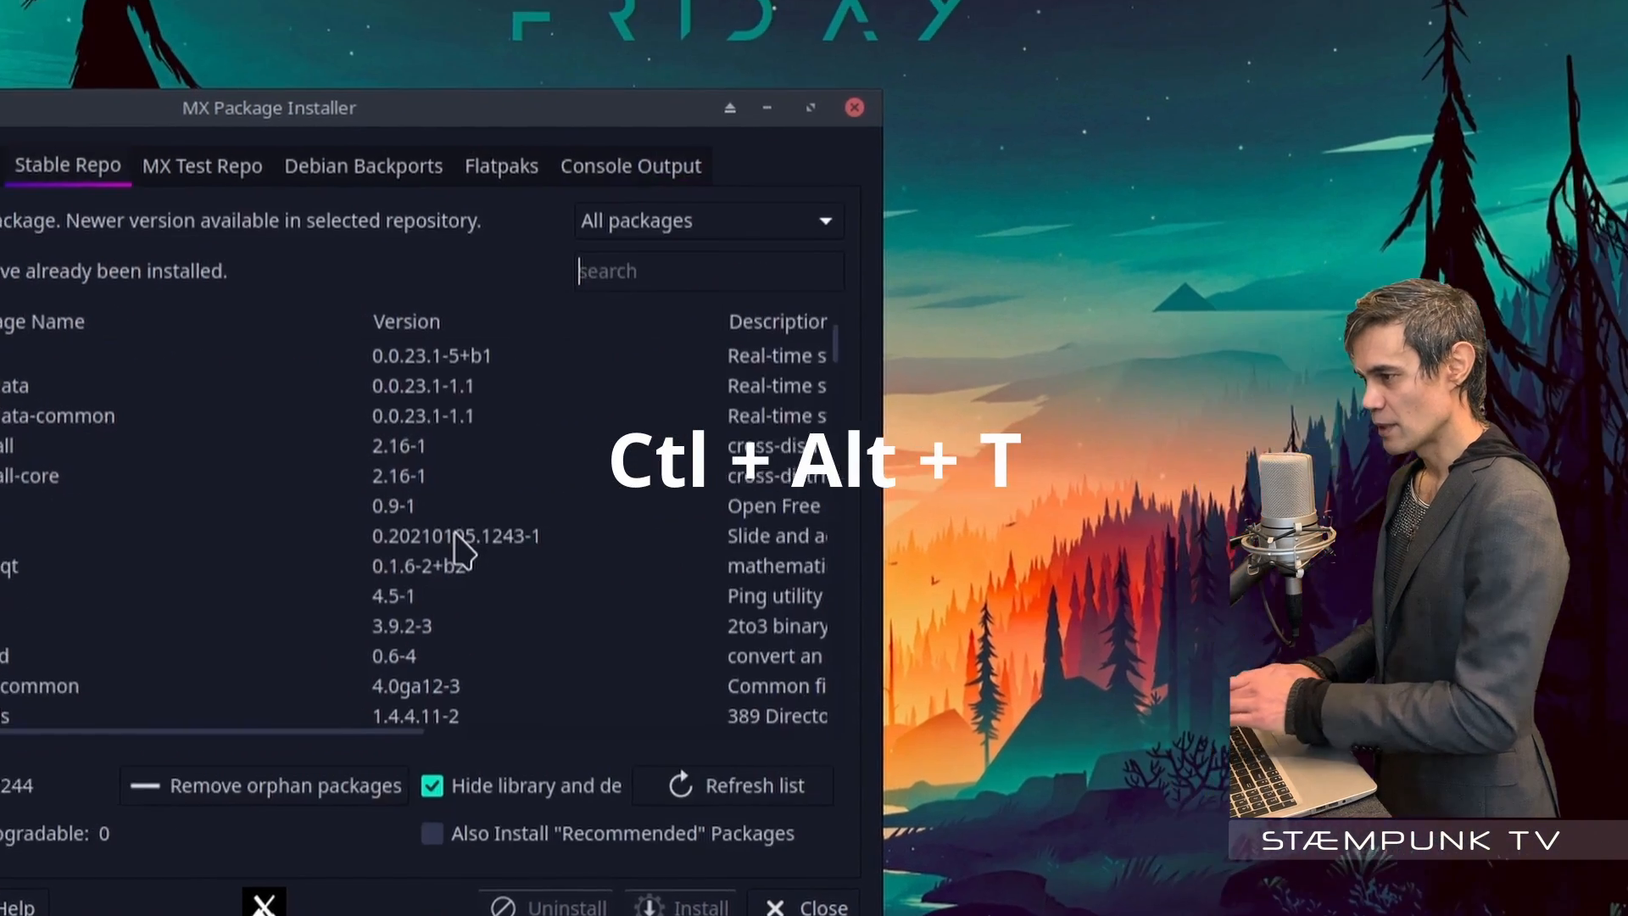
Run "sudo apt autoremove -y" in a terminal, closing MX Package Installer to release the package lock, and exit the terminal
key(ctrl+alt+t)
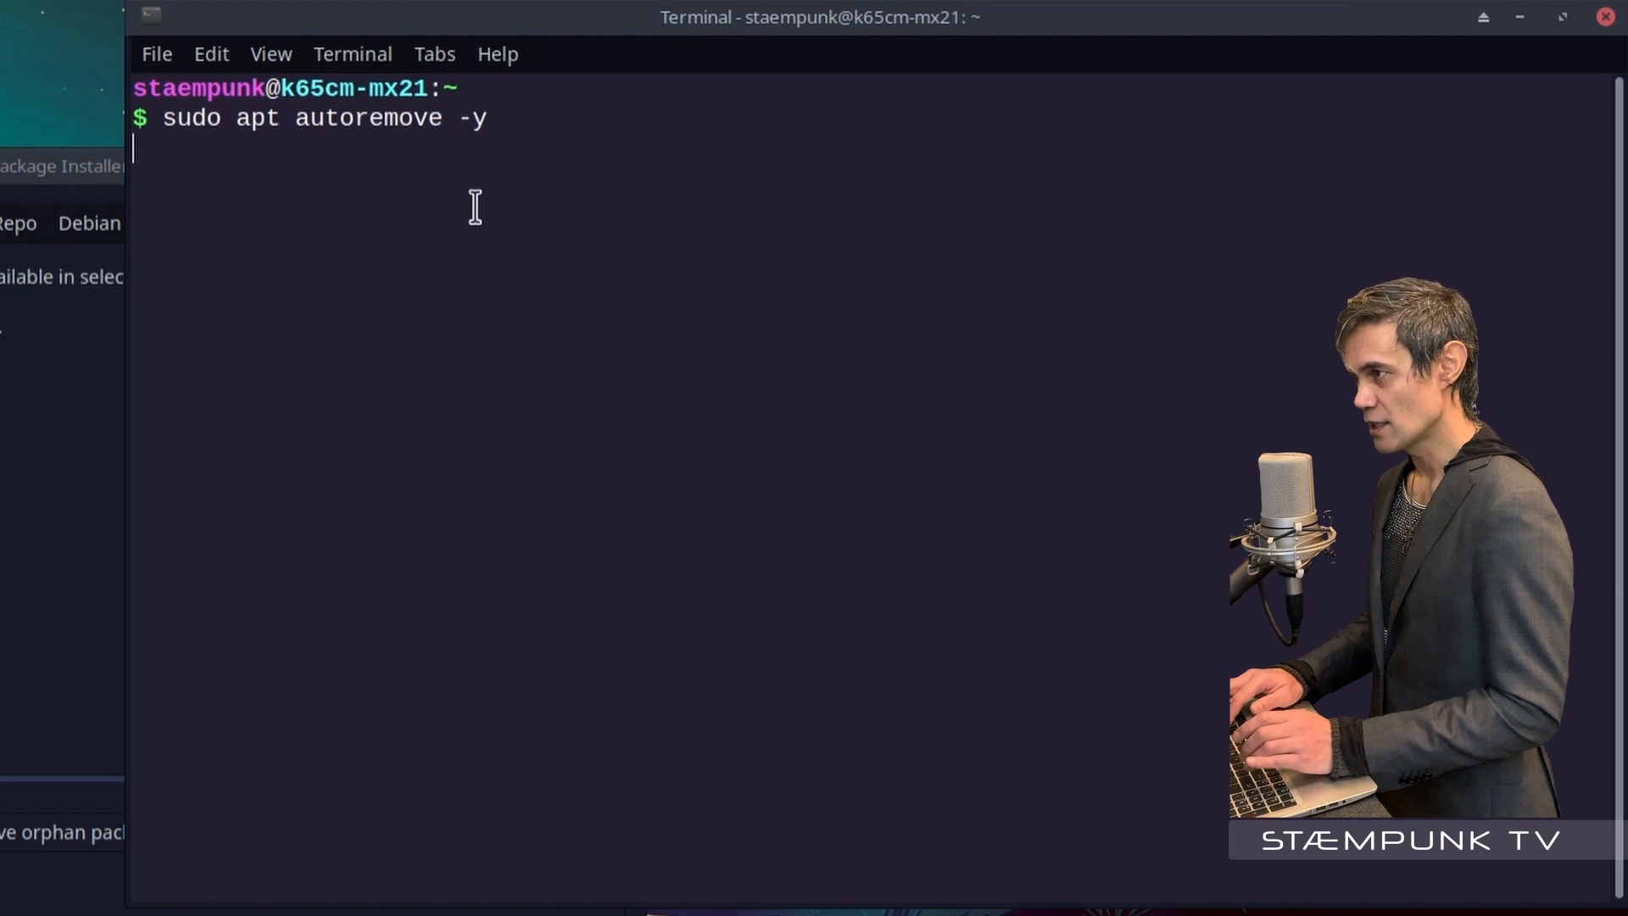
key(Return)
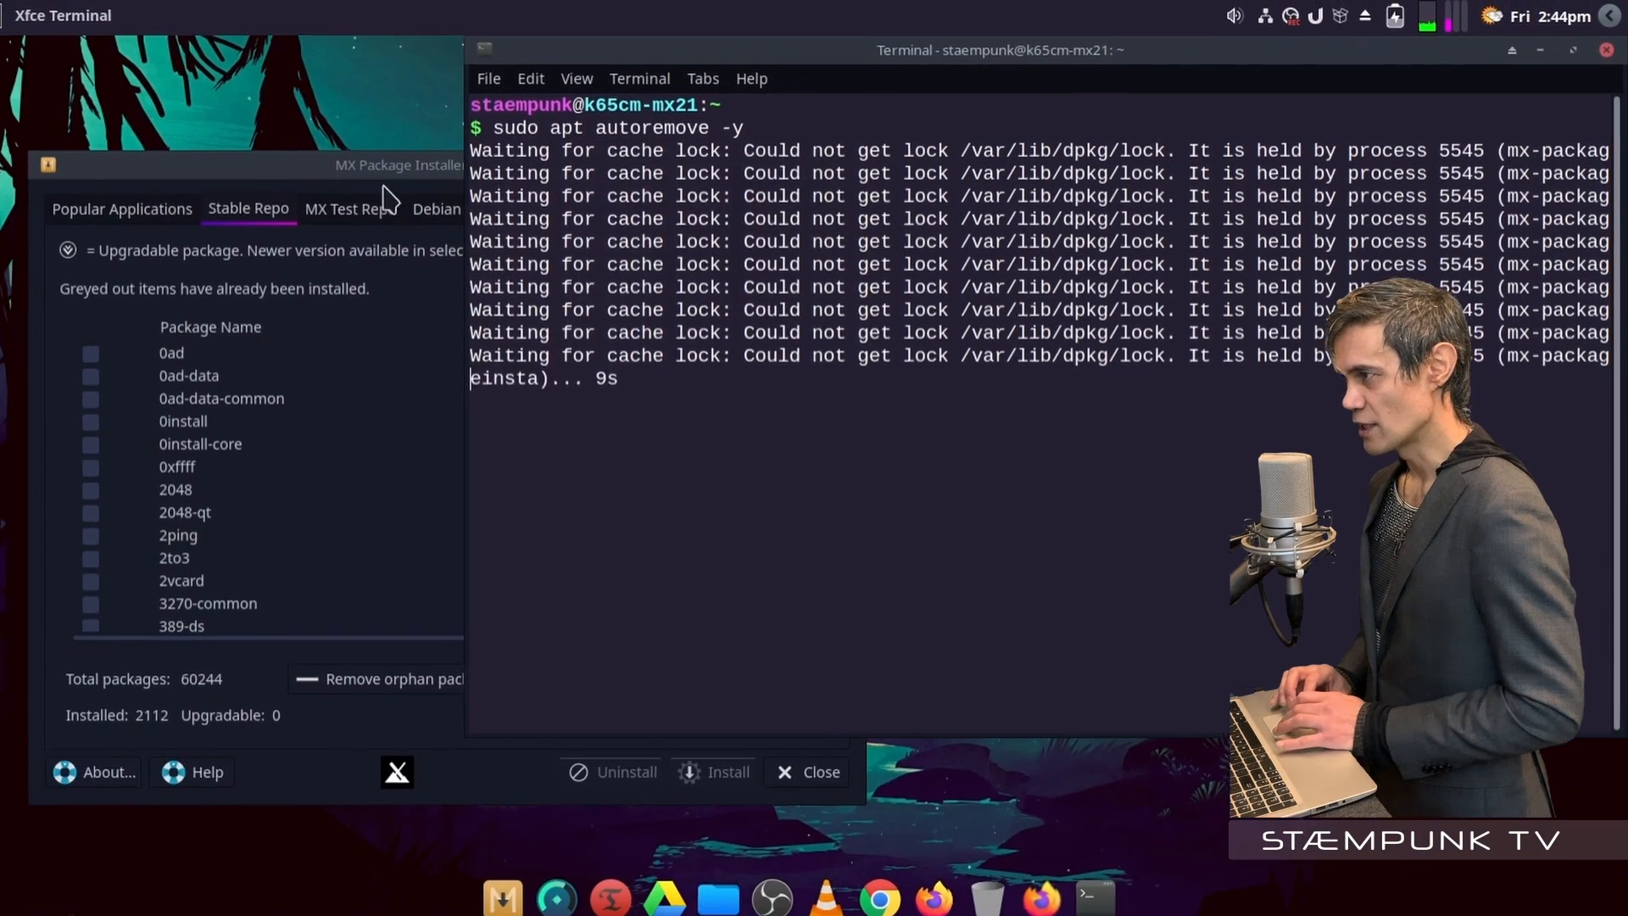
click(387, 166)
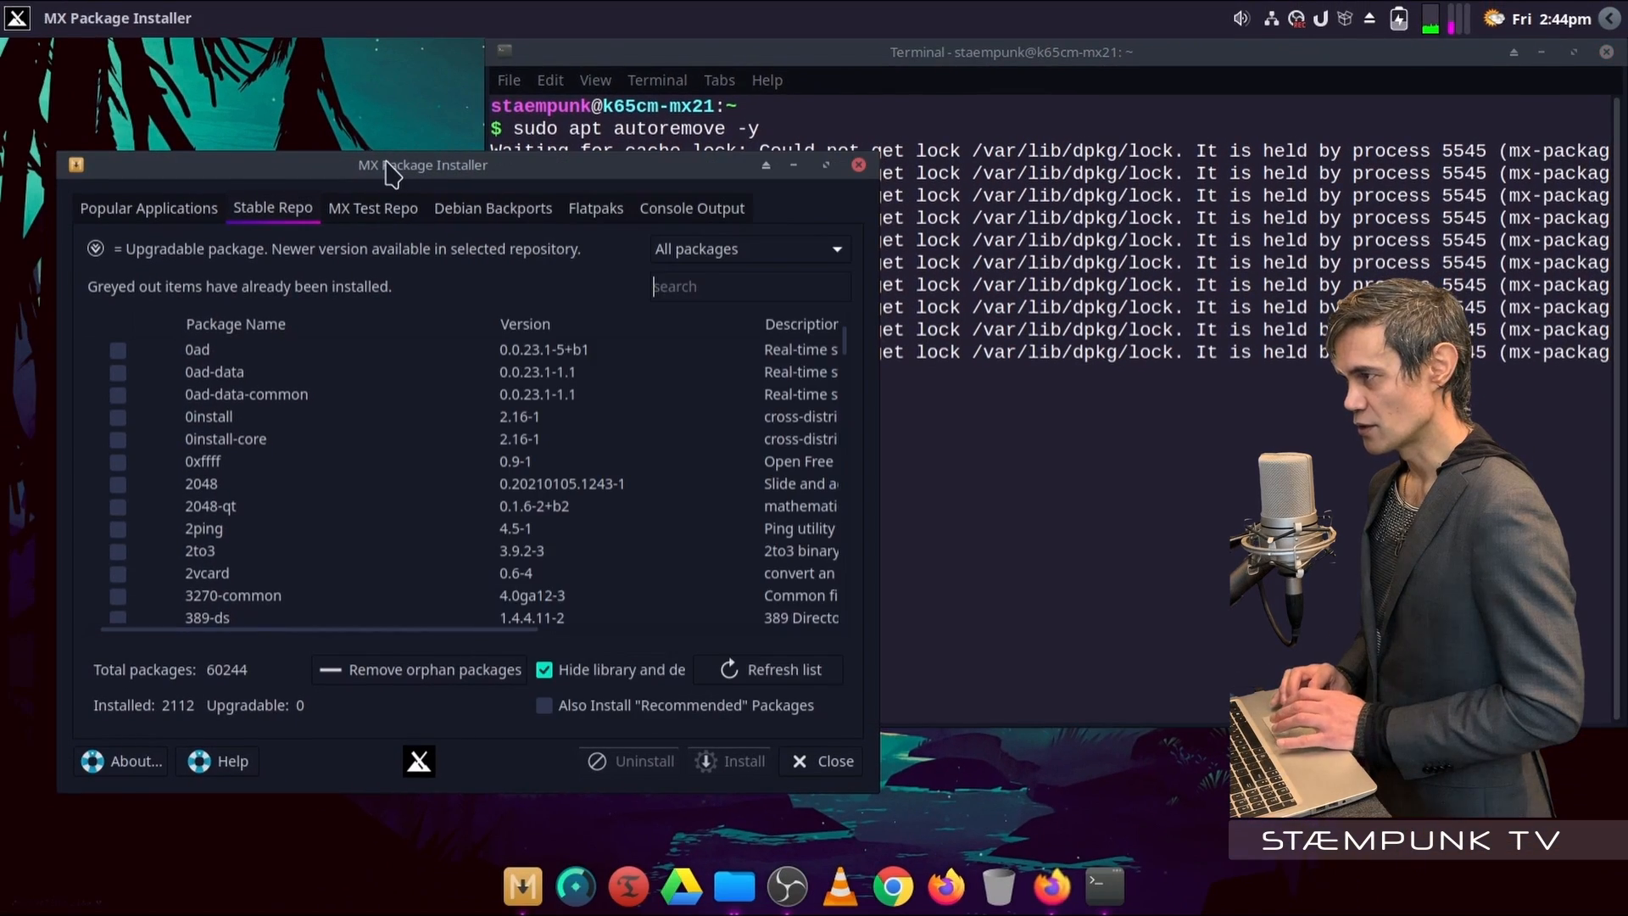
click(824, 763)
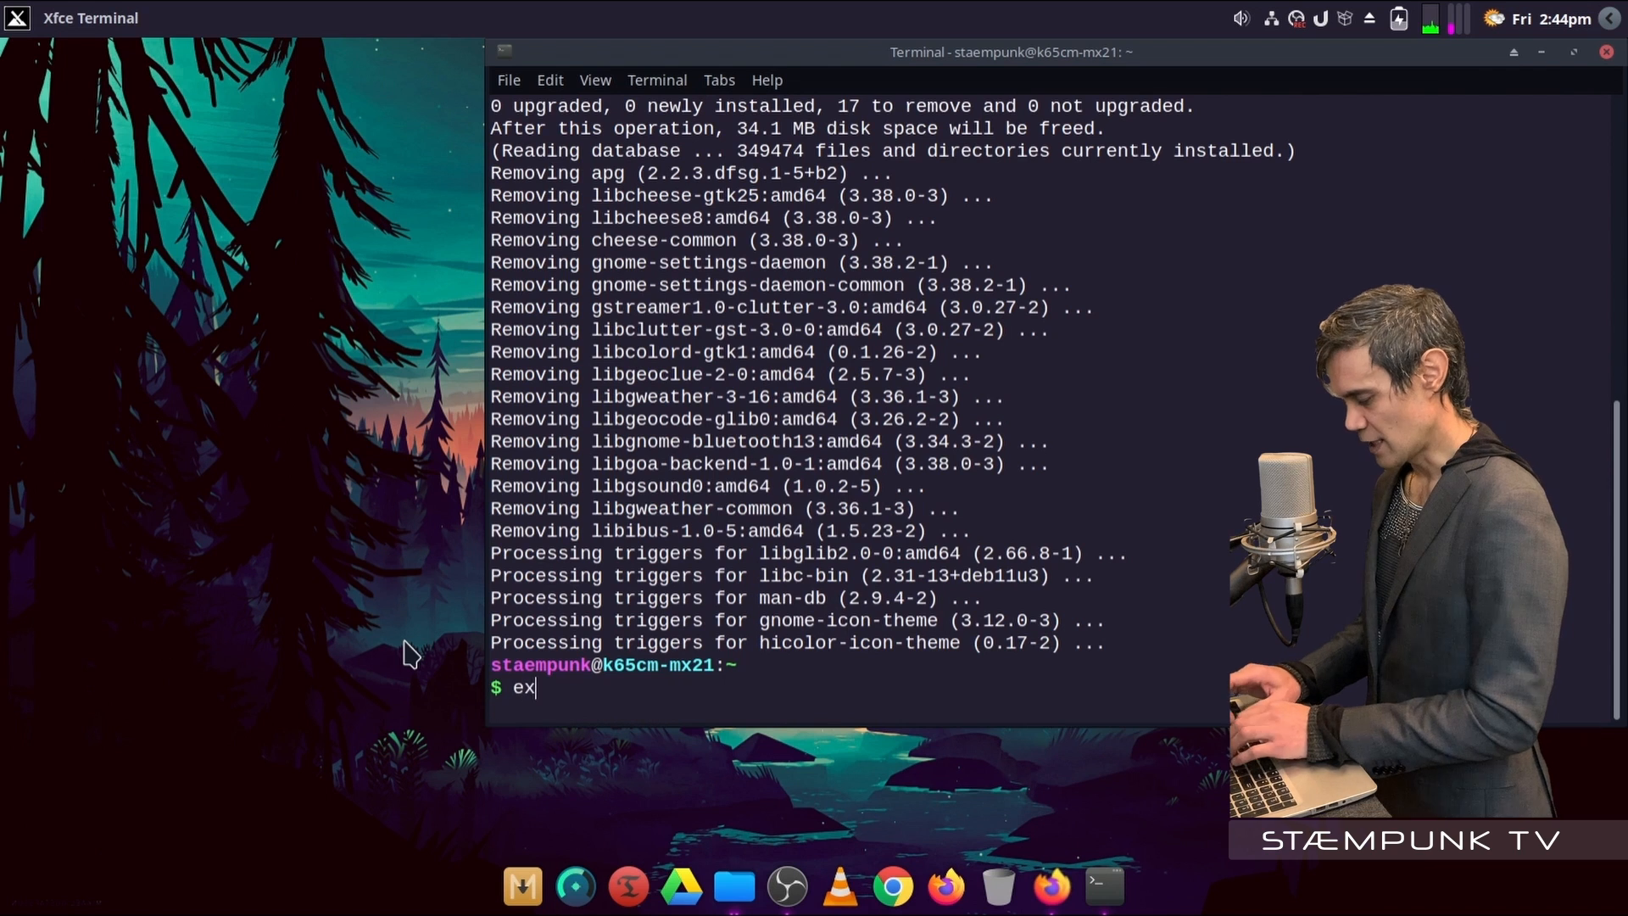
text(it)
key(Return)
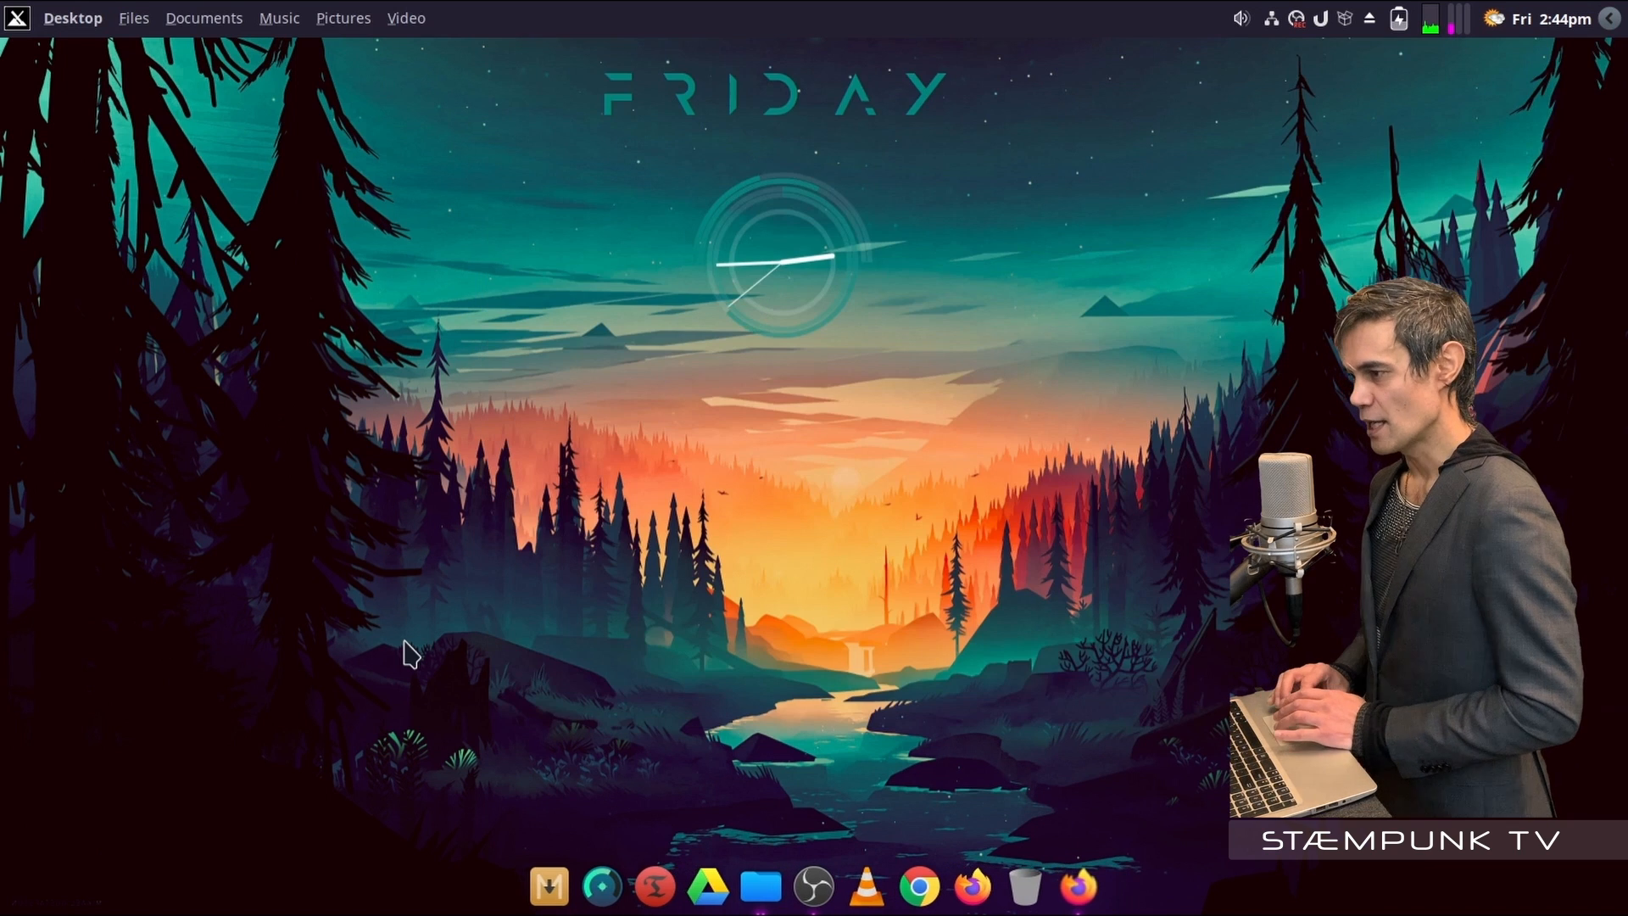
Show hidden files in the home folder in the file manager and go to .local/share/applications
click(763, 886)
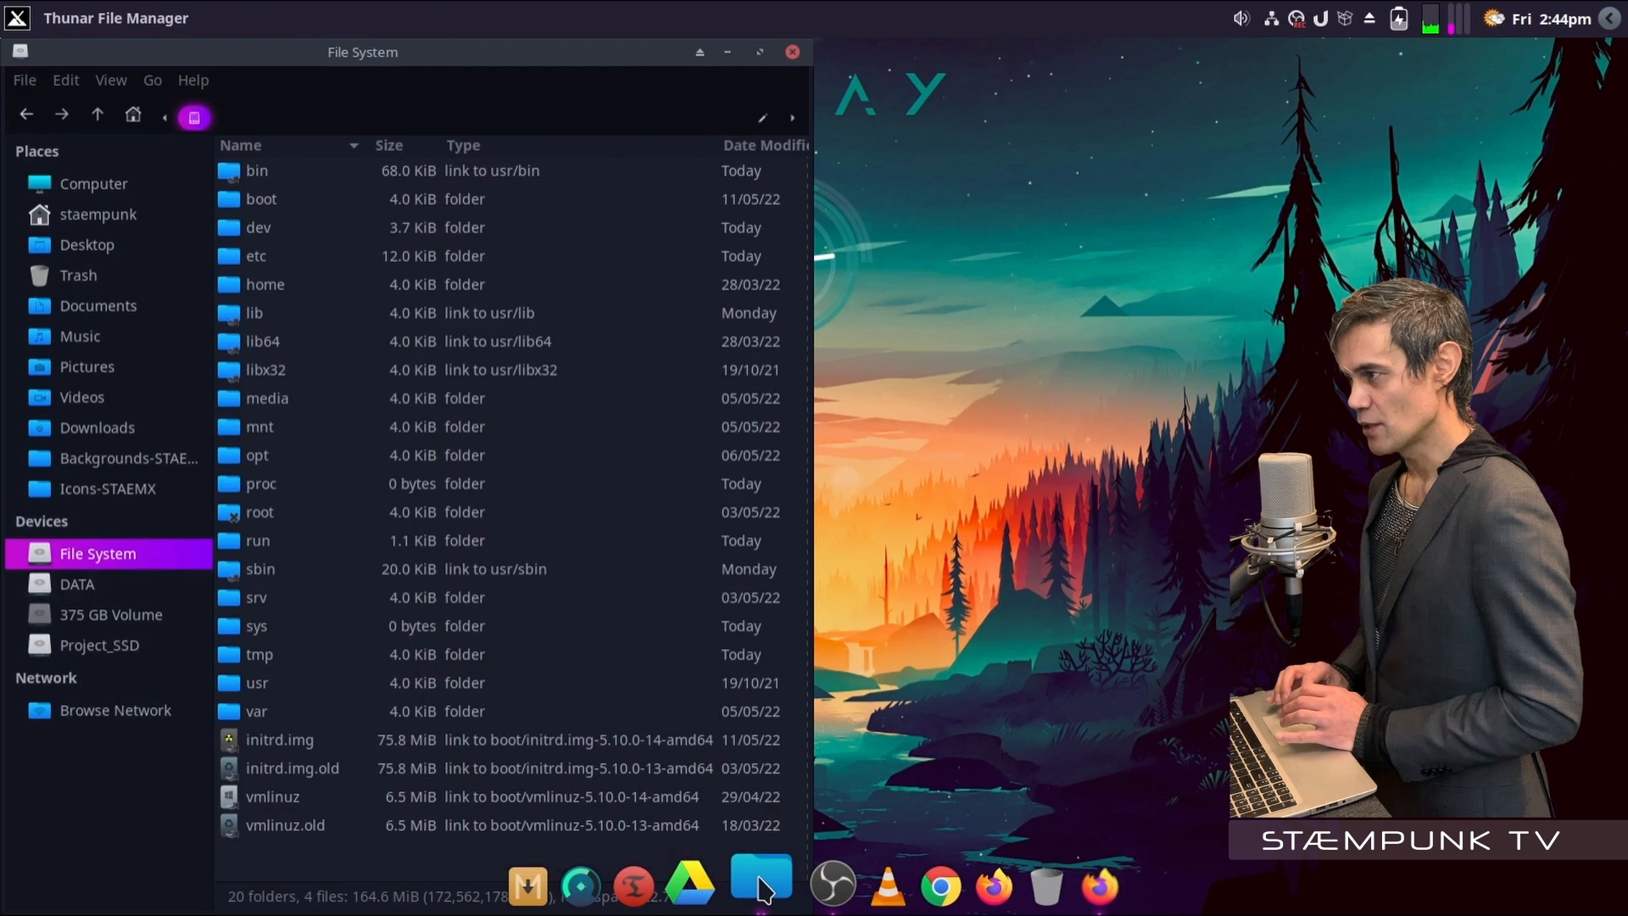
click(96, 217)
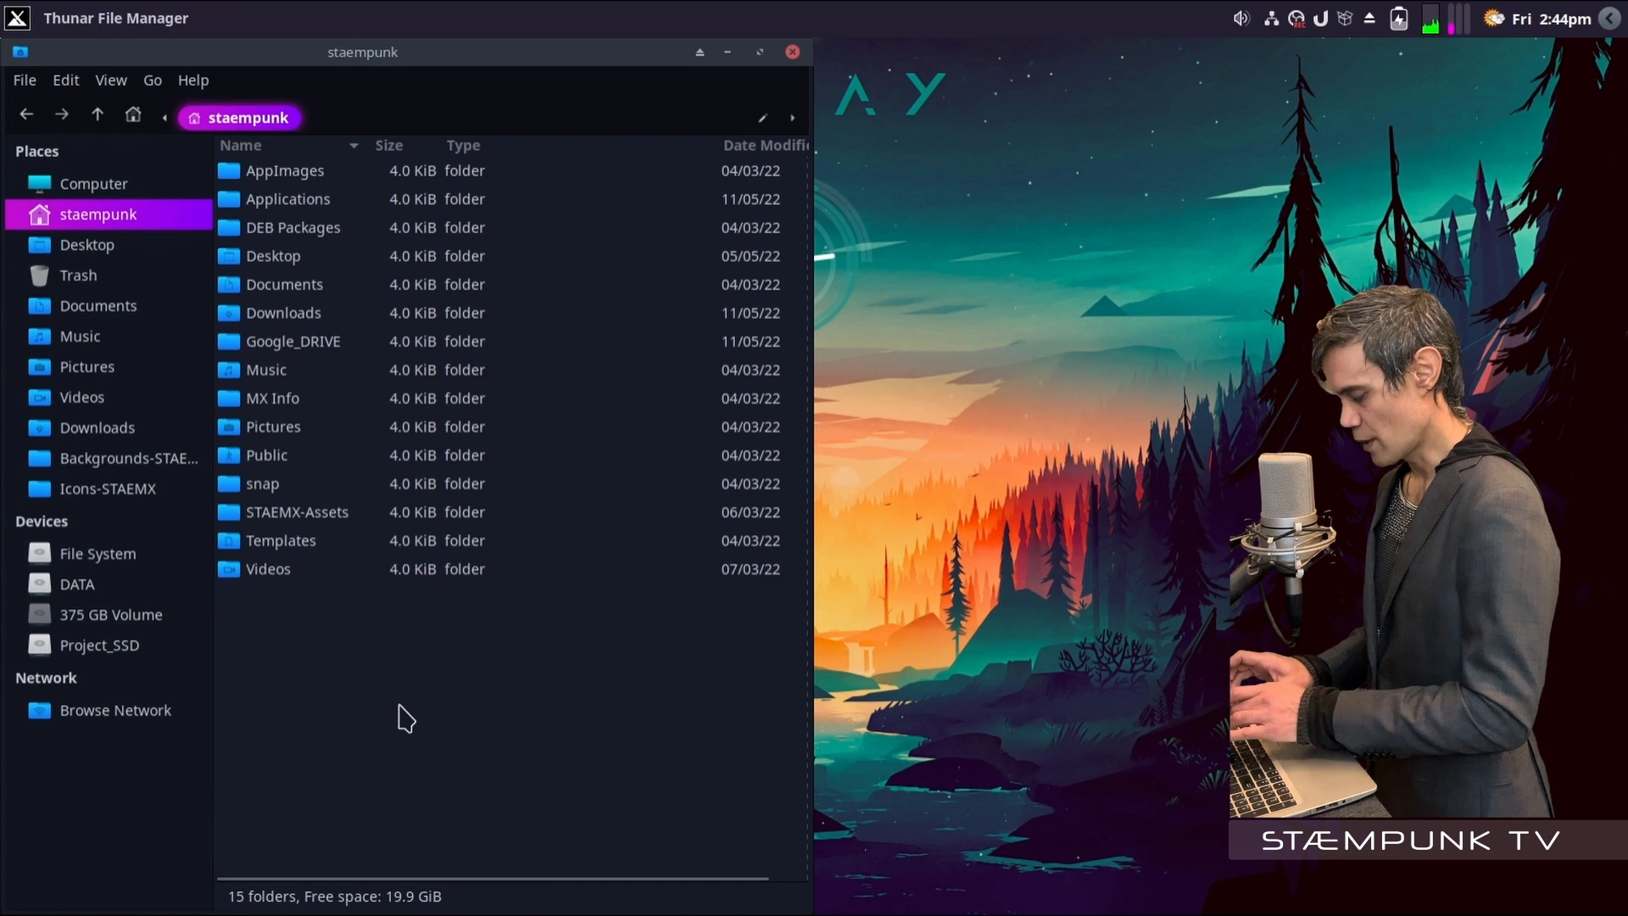
key(ctrl+h)
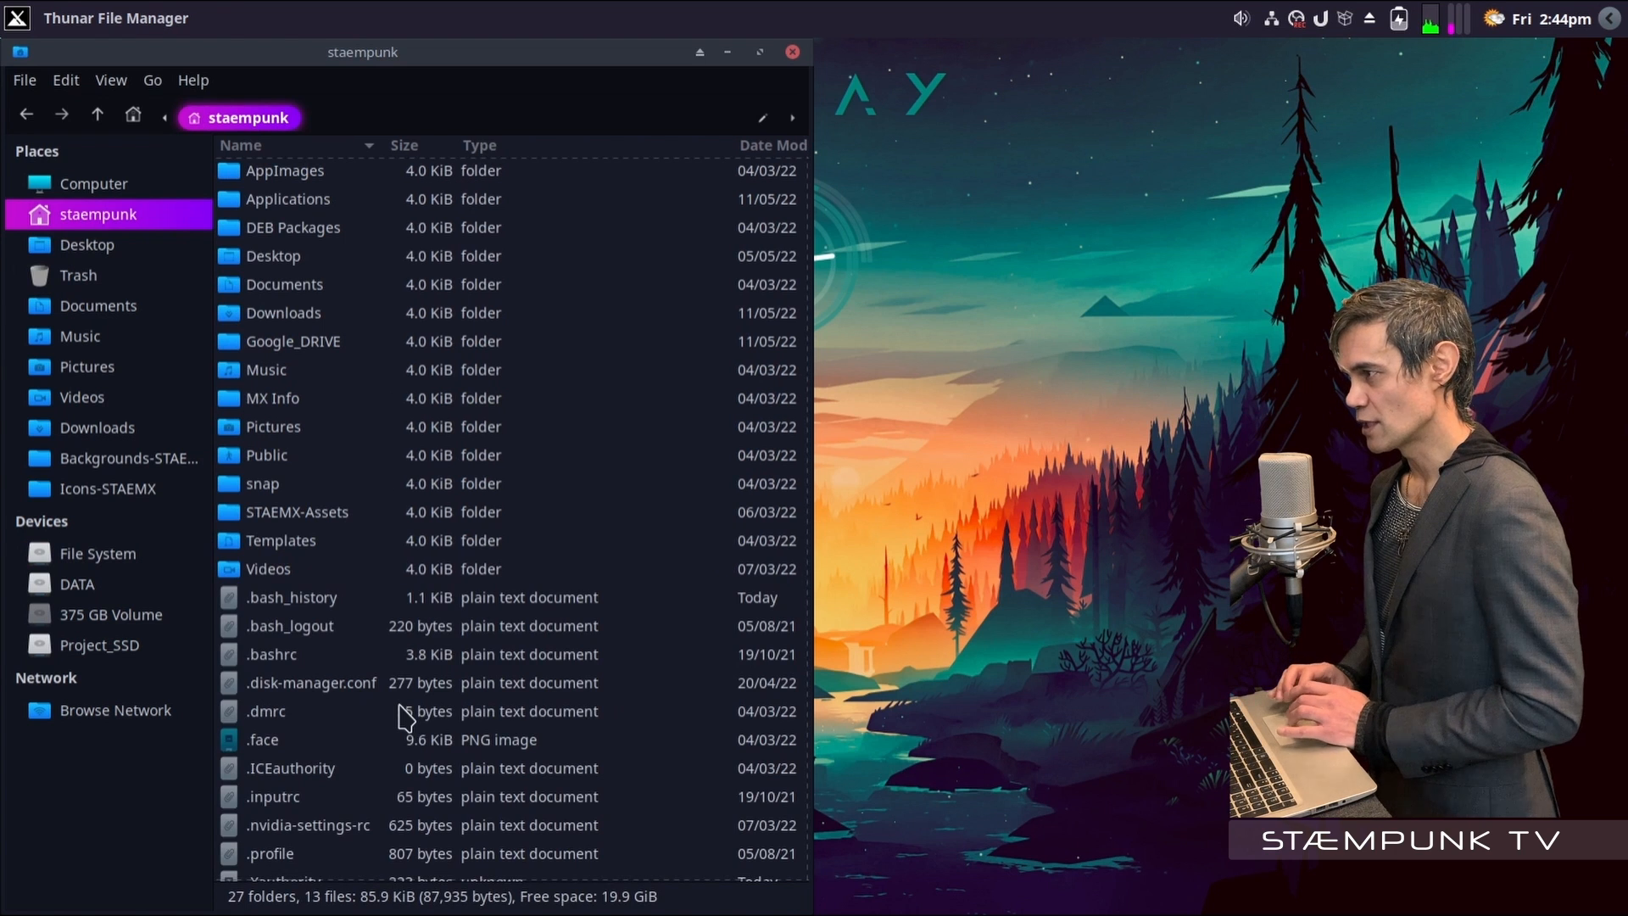
scroll(457, 660, up, 4)
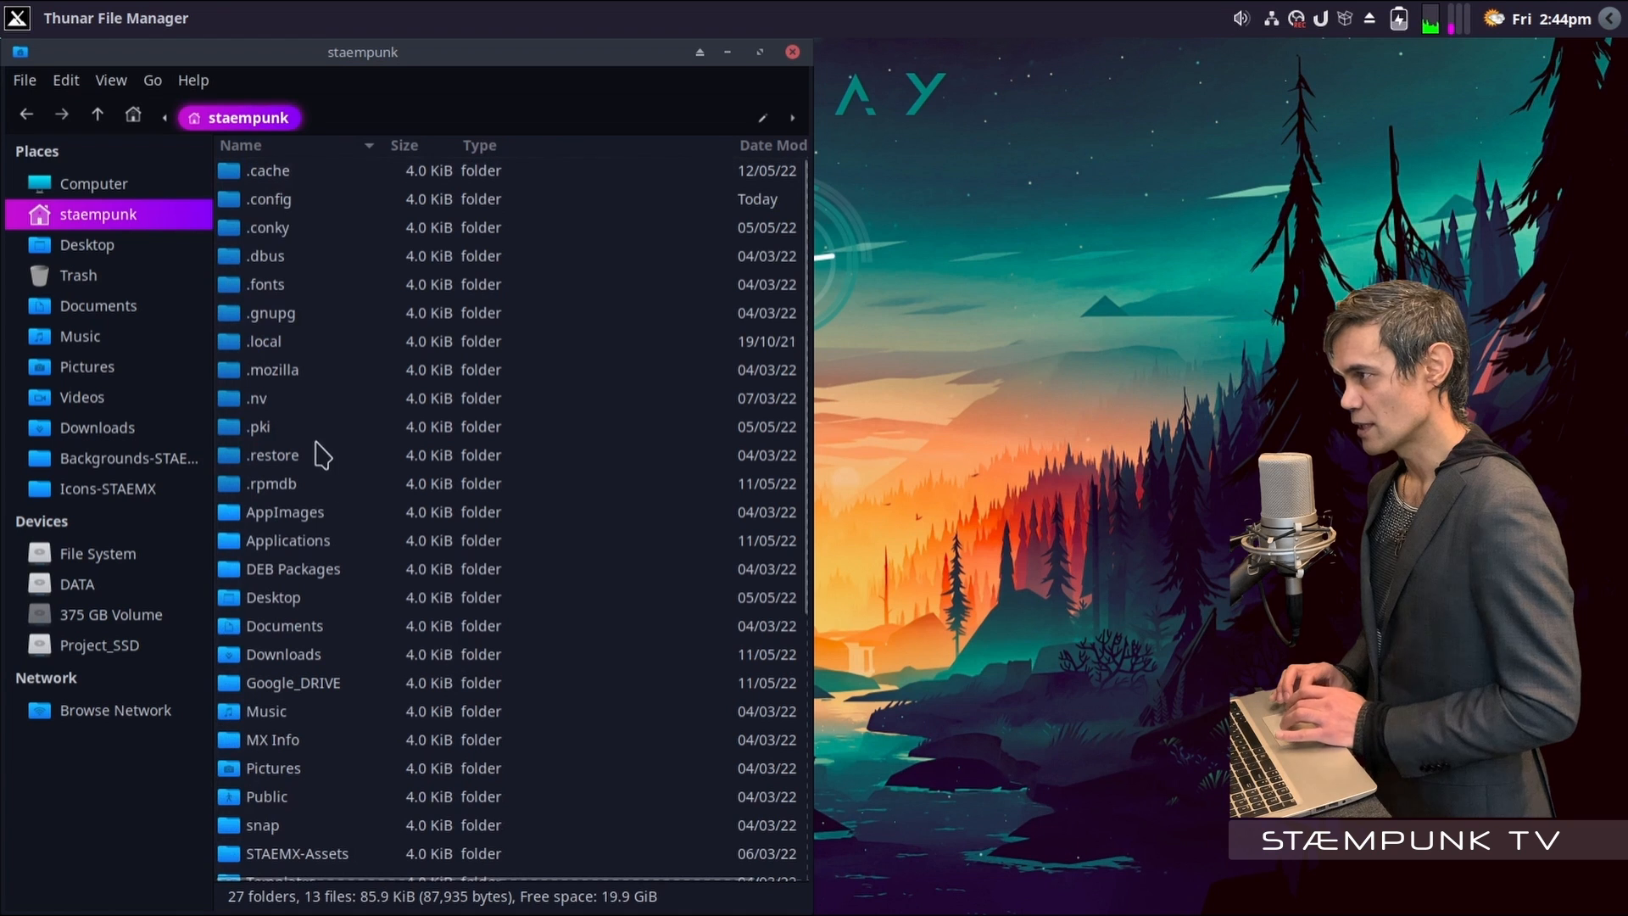
double_click(231, 344)
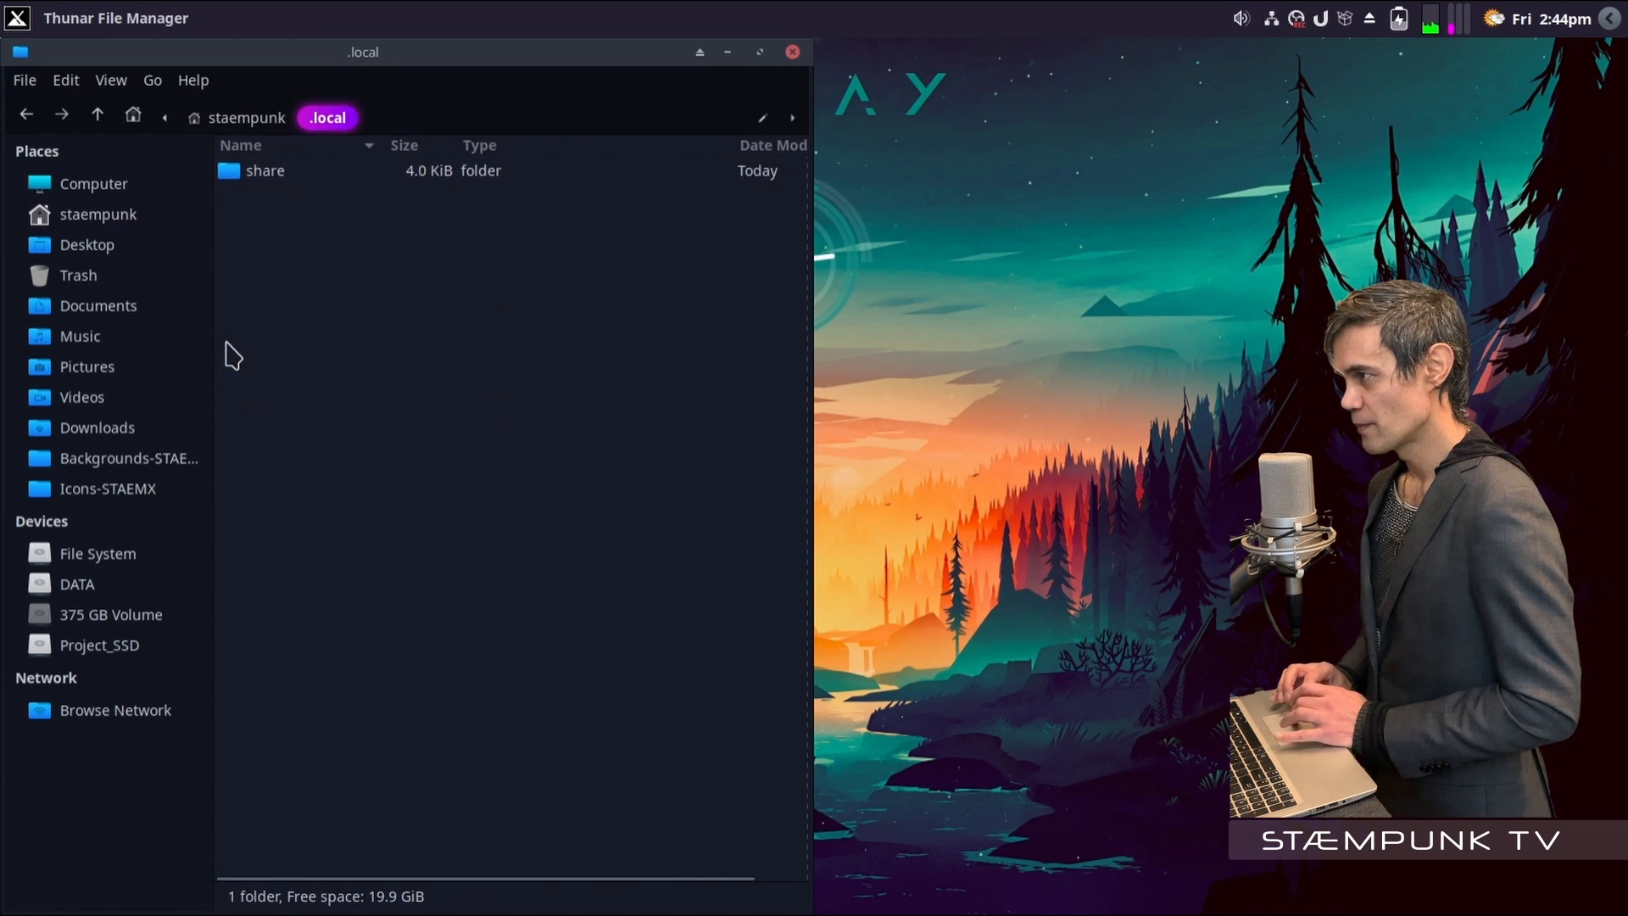
double_click(231, 173)
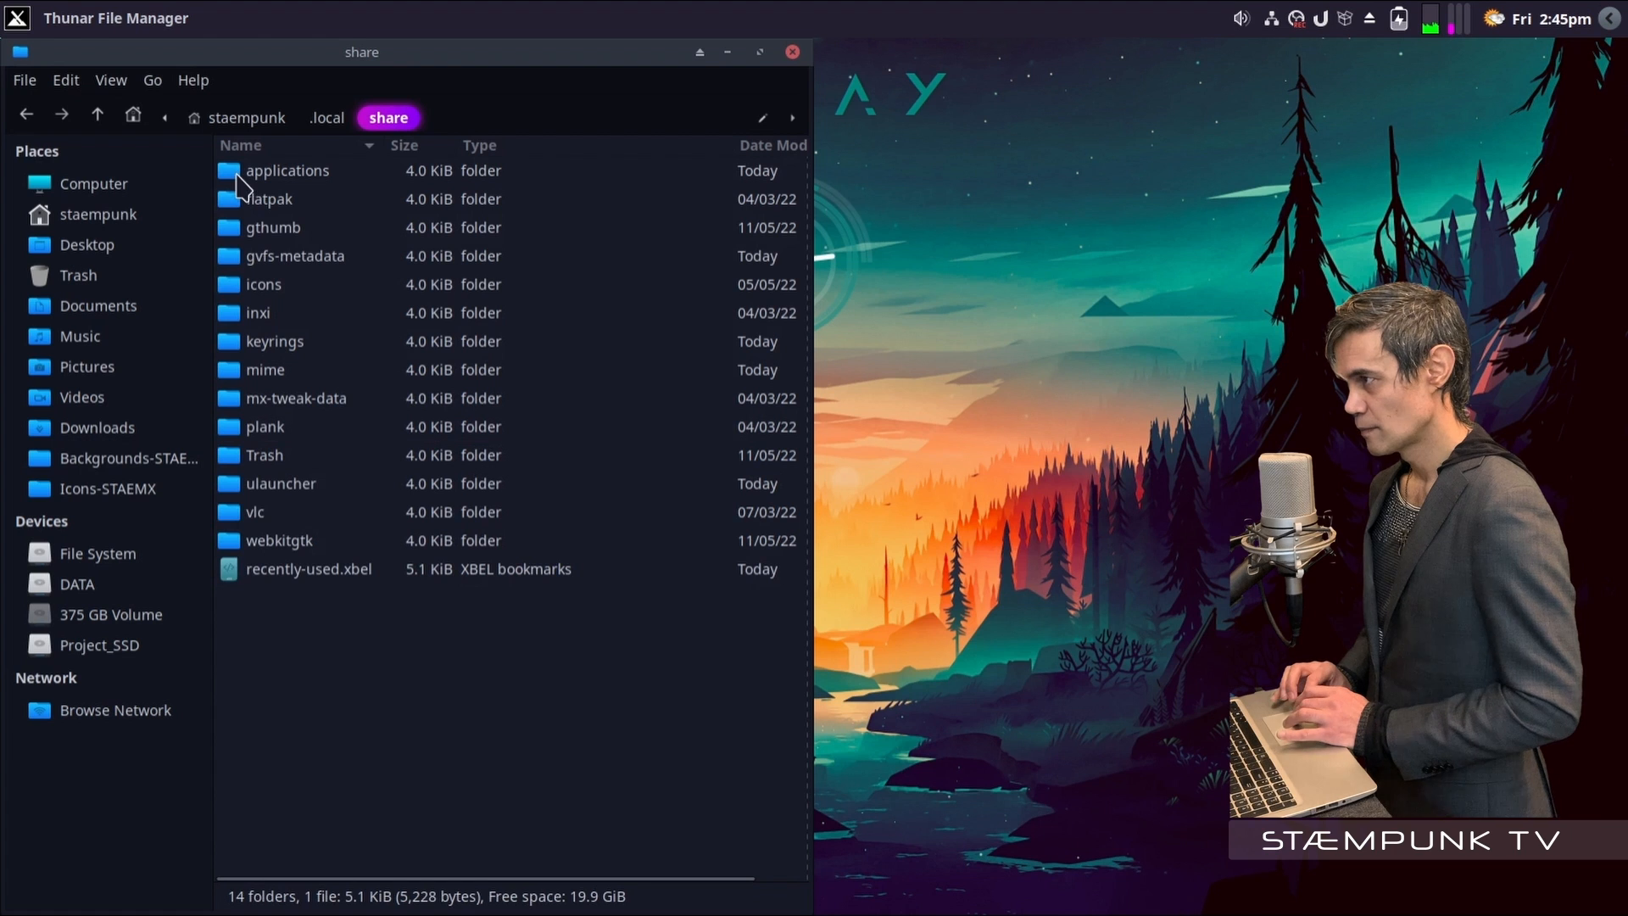
double_click(231, 172)
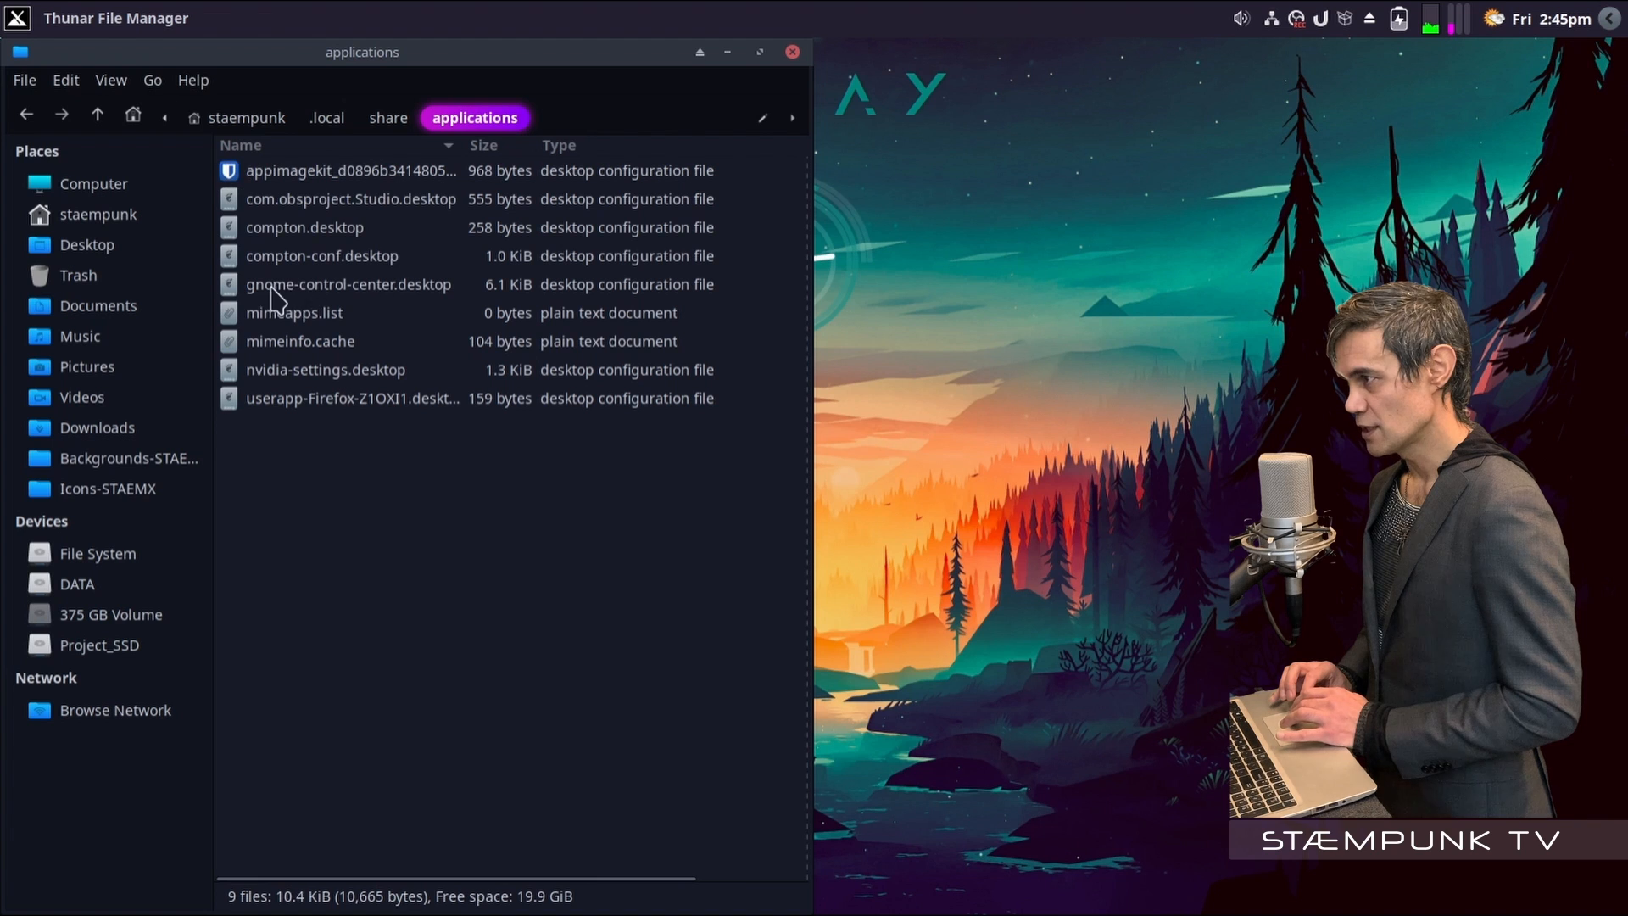
Permanently delete gnome-control-center.desktop from the .local/share/applications folder
click(313, 288)
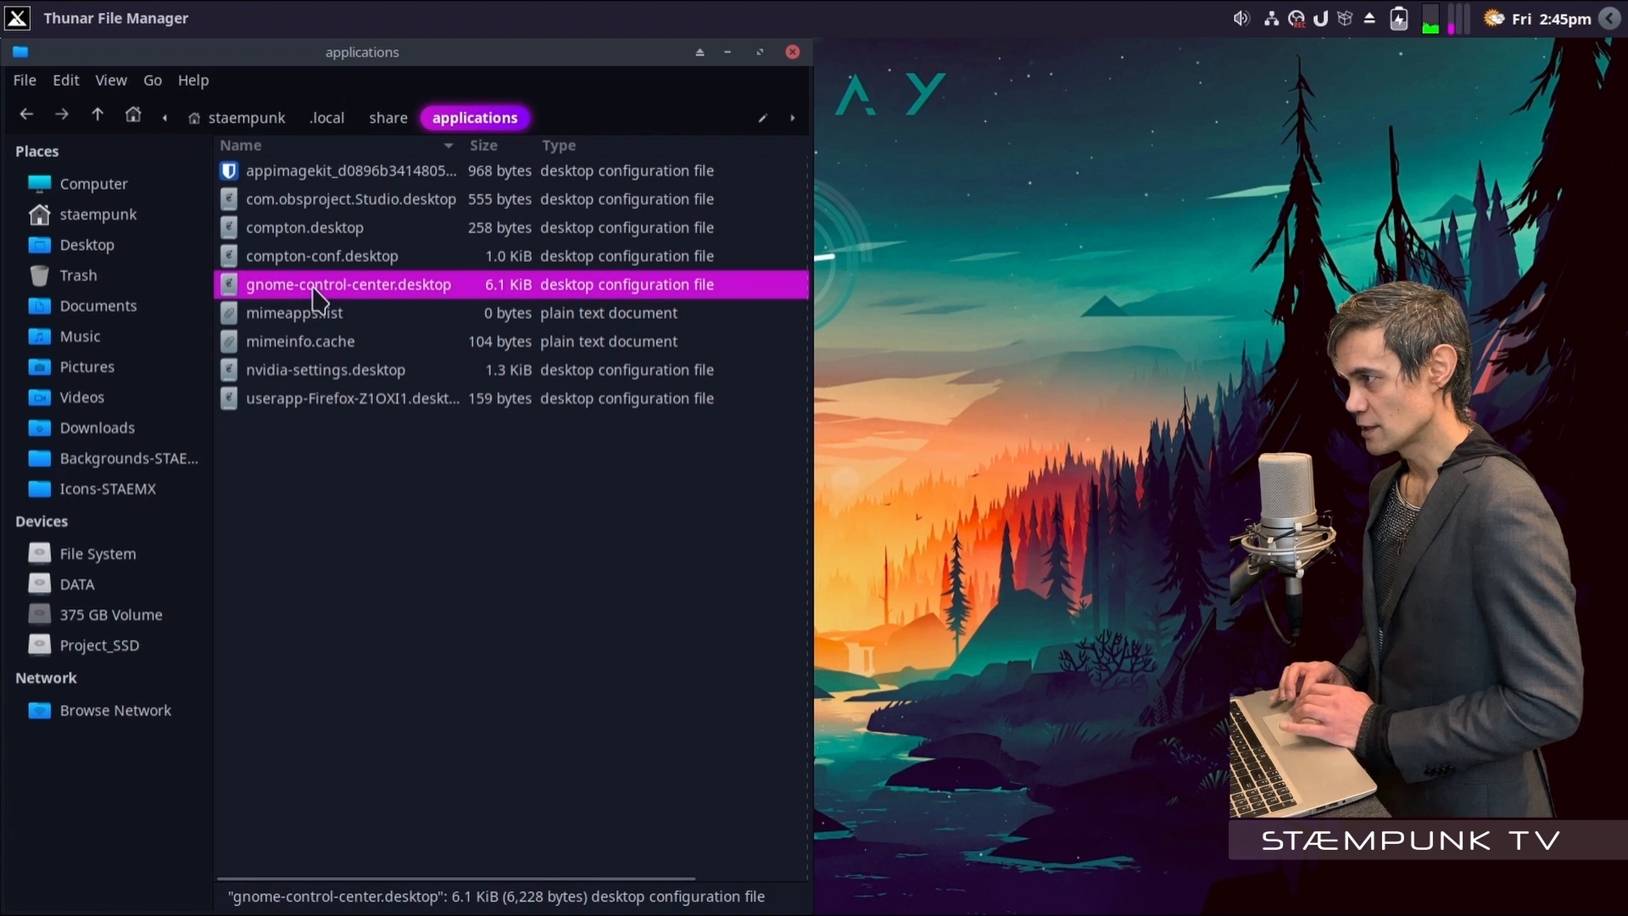
right_click(313, 289)
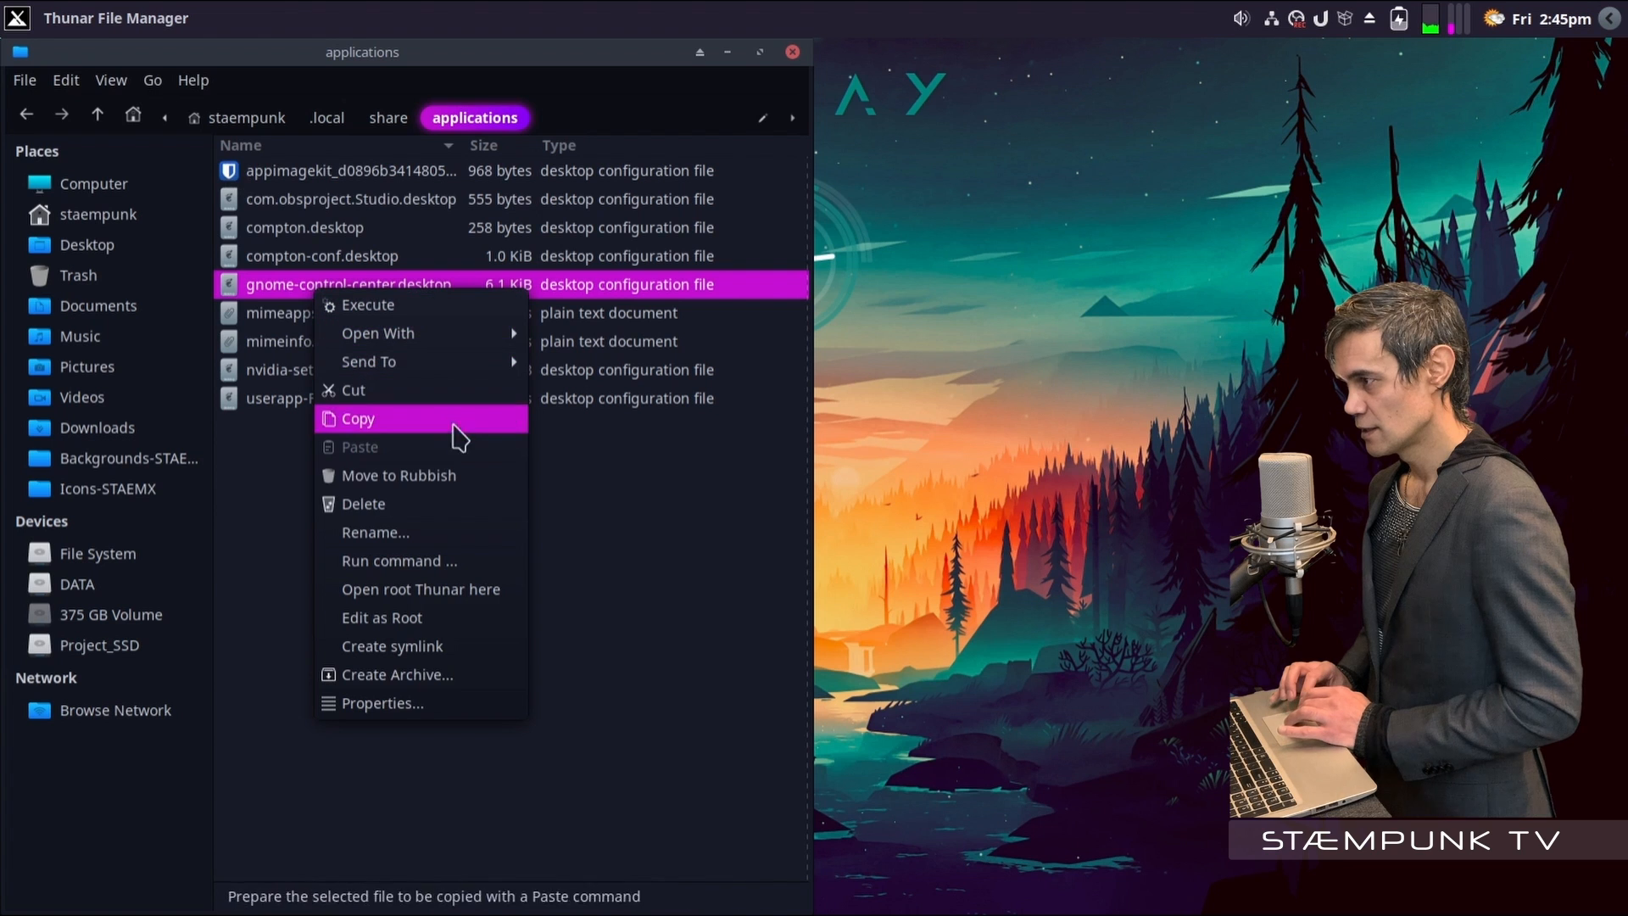
click(447, 504)
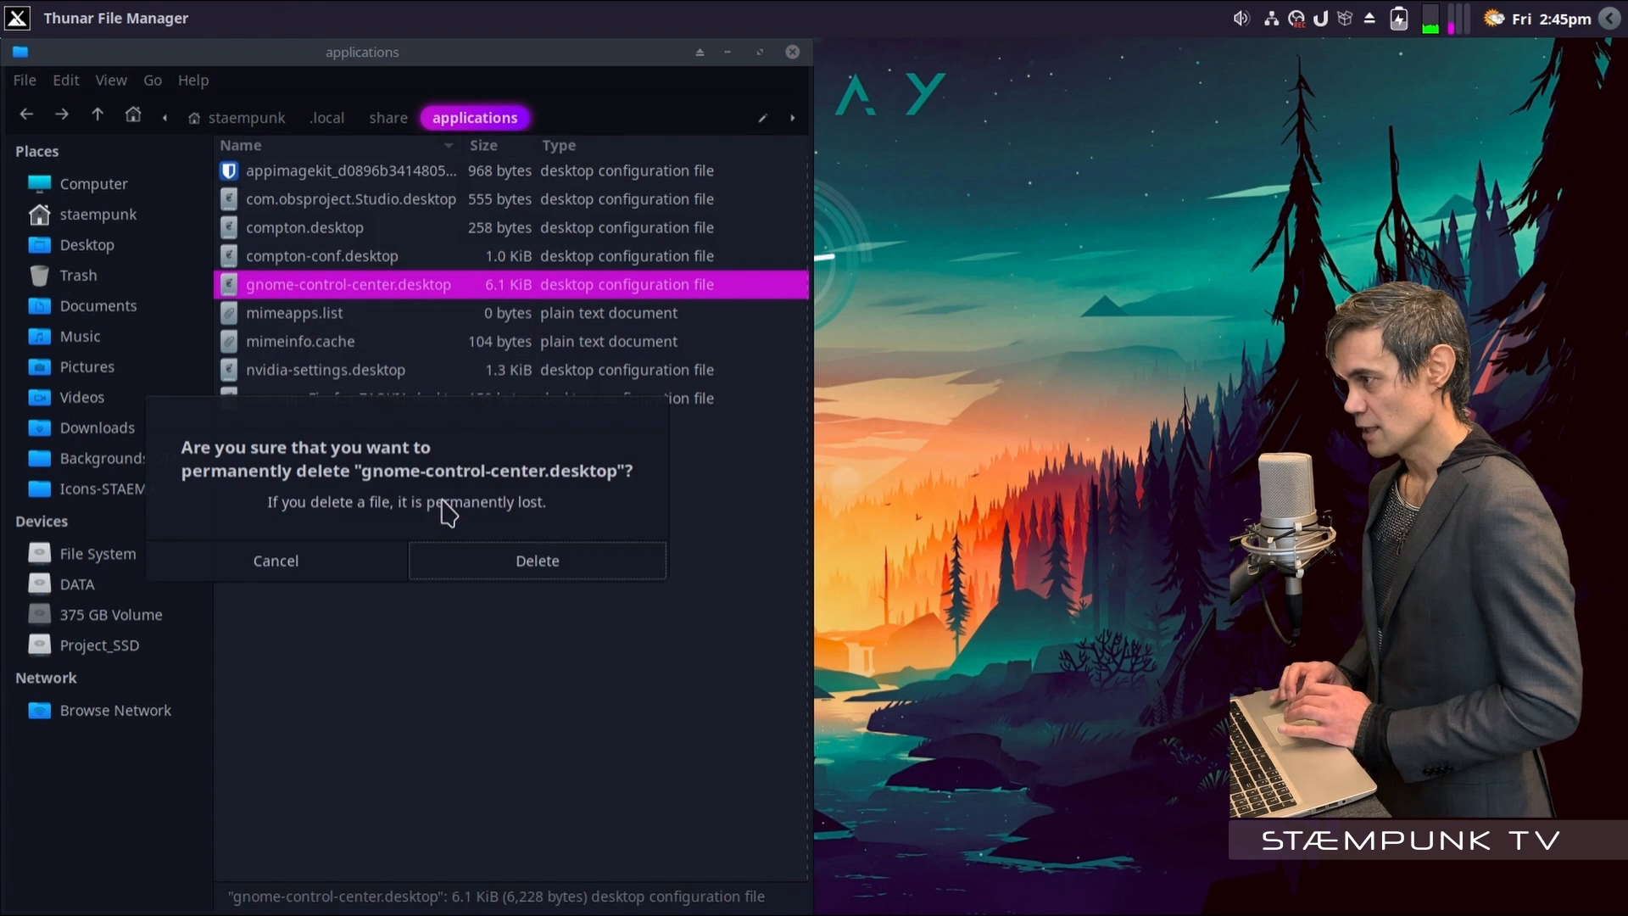
click(527, 558)
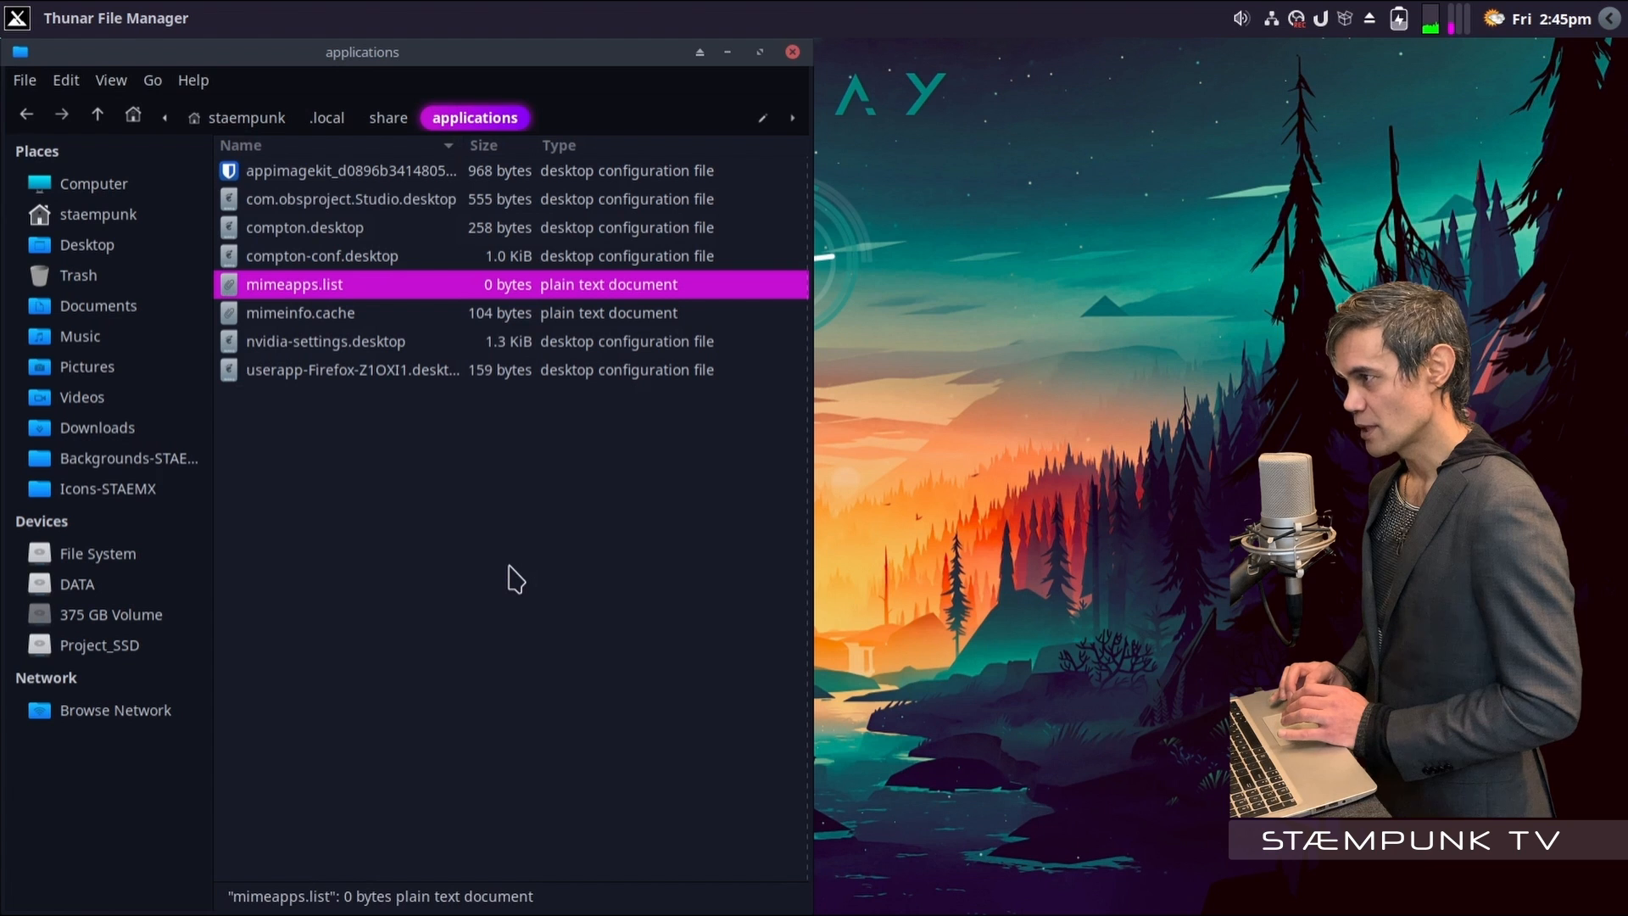
Go to /usr/share/applications on the File System and check the list for a leftover gnome-control-center launcher
click(106, 562)
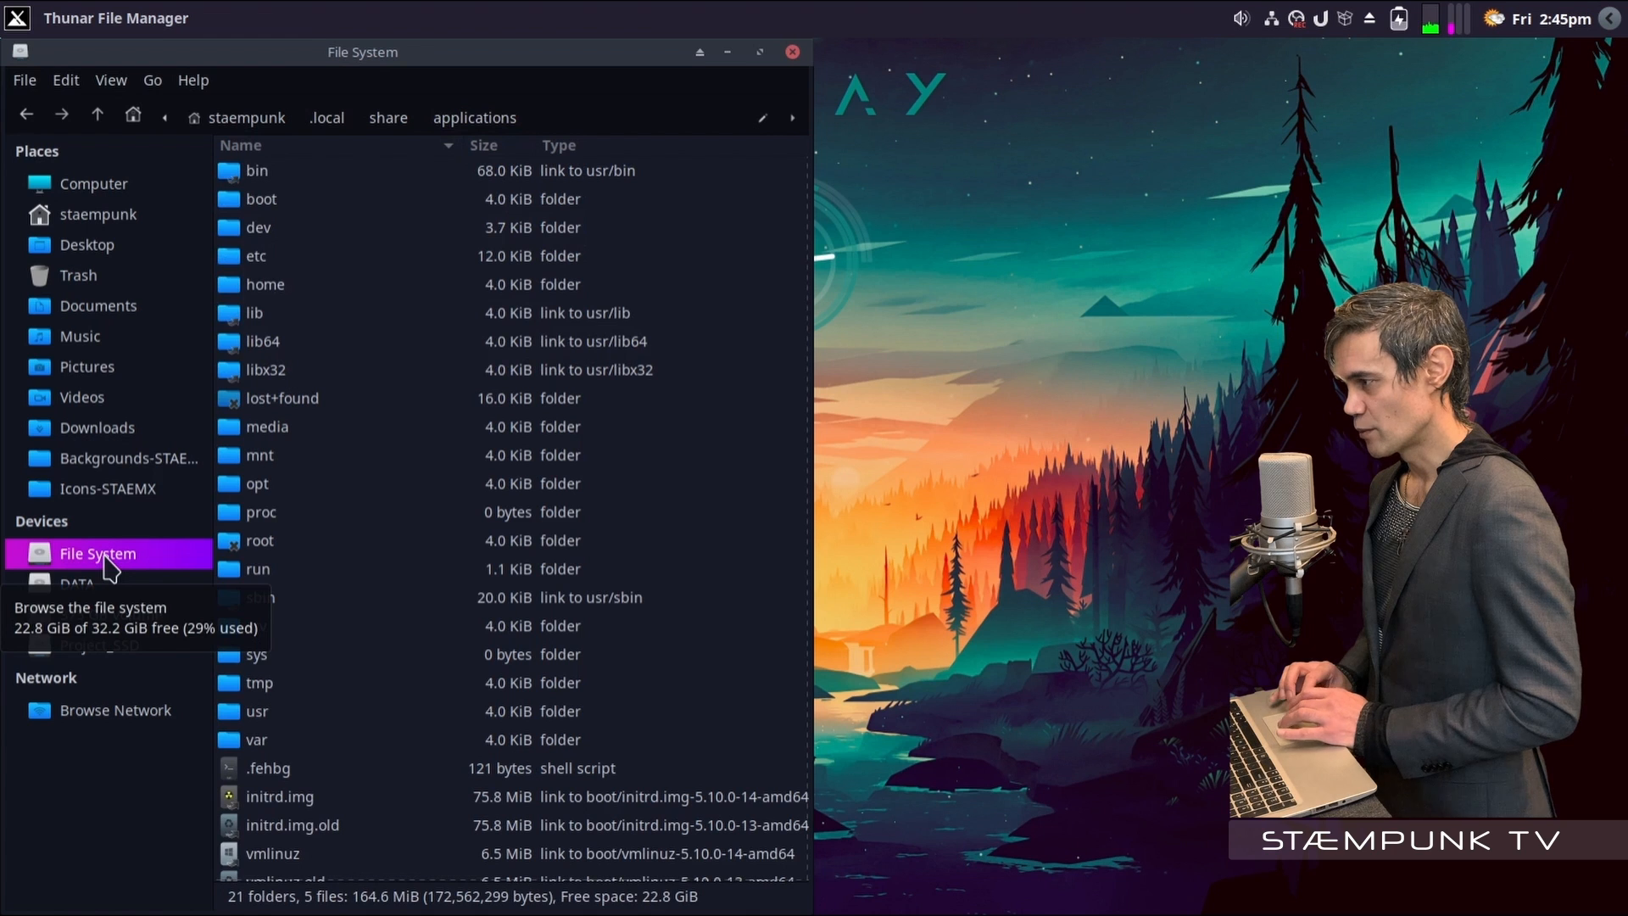
double_click(226, 717)
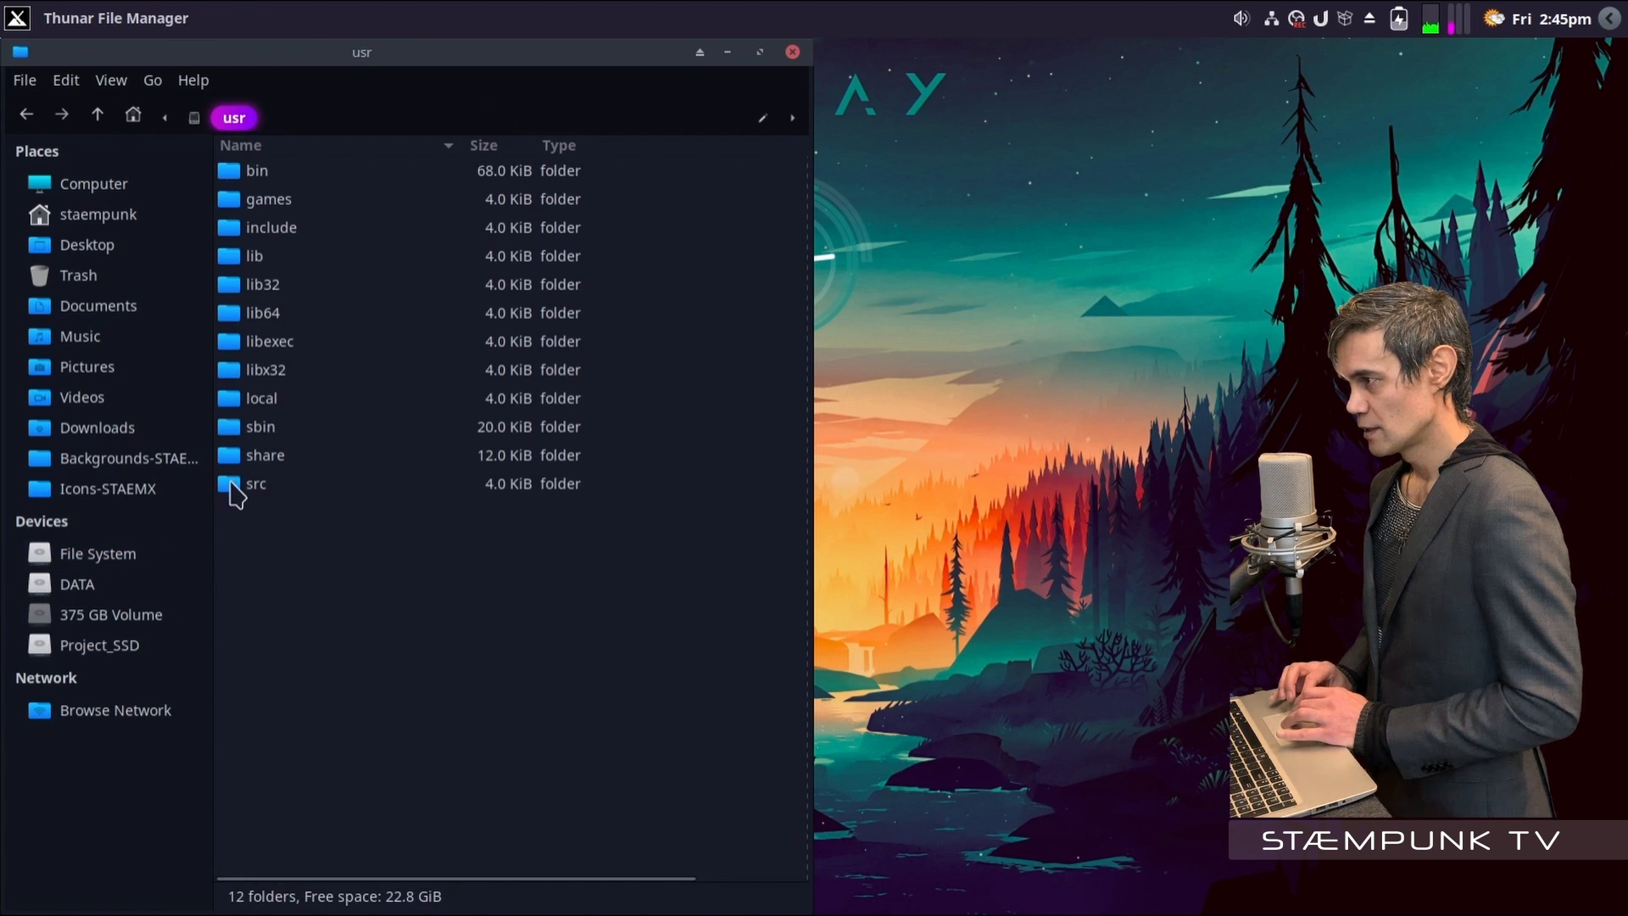
double_click(236, 458)
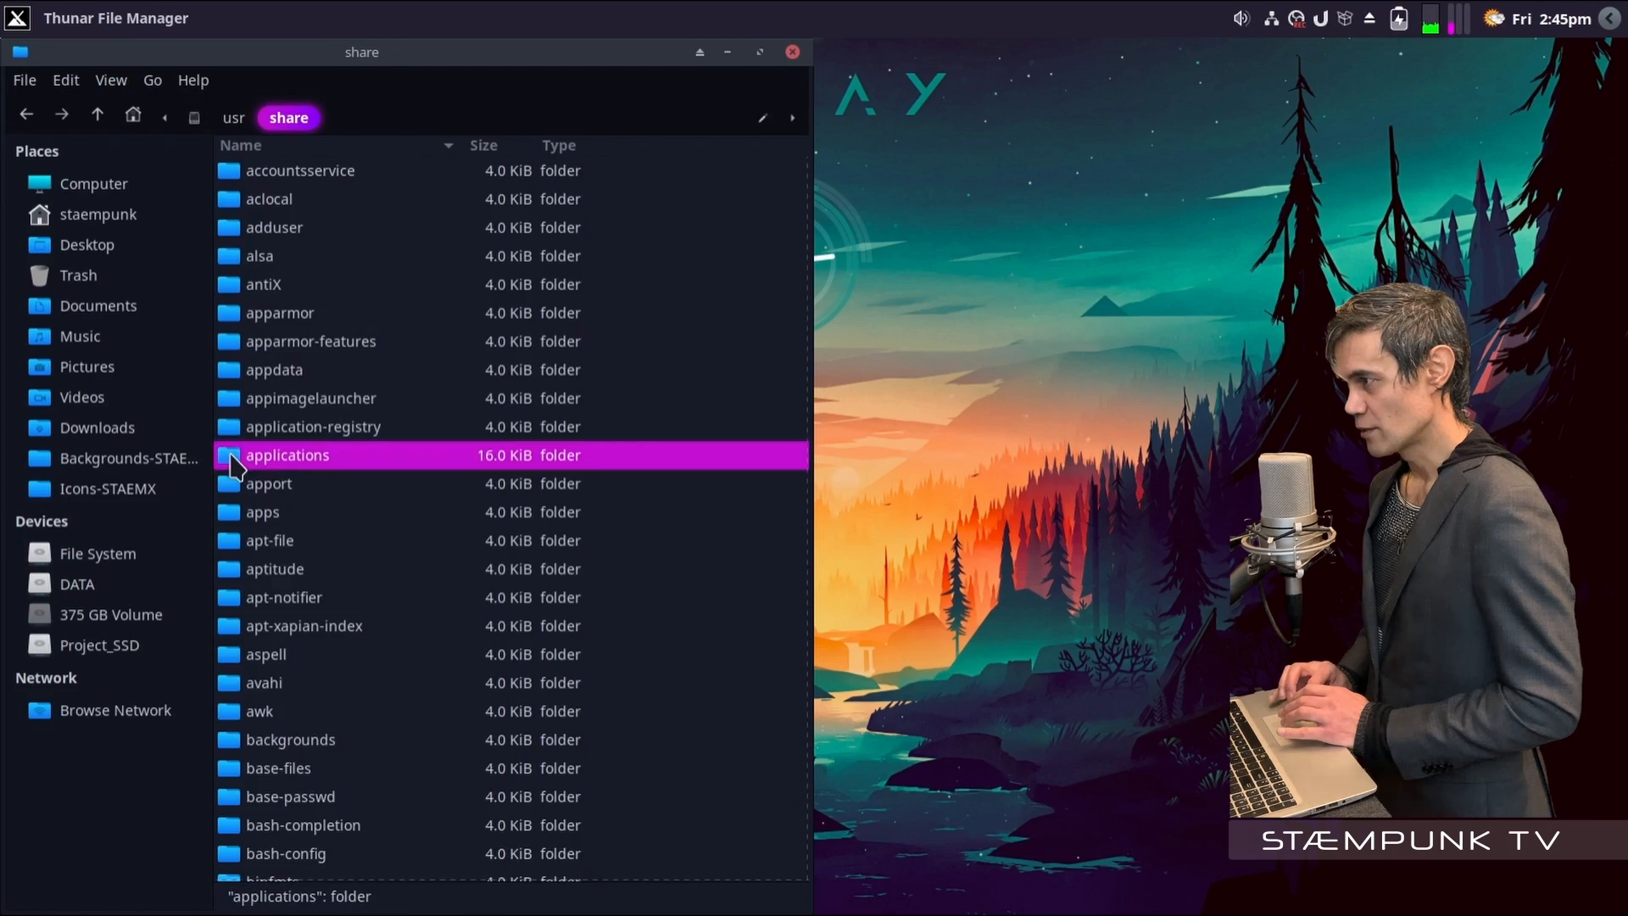
double_click(236, 458)
scroll(401, 468, down, 10)
scroll(401, 467, down, 15)
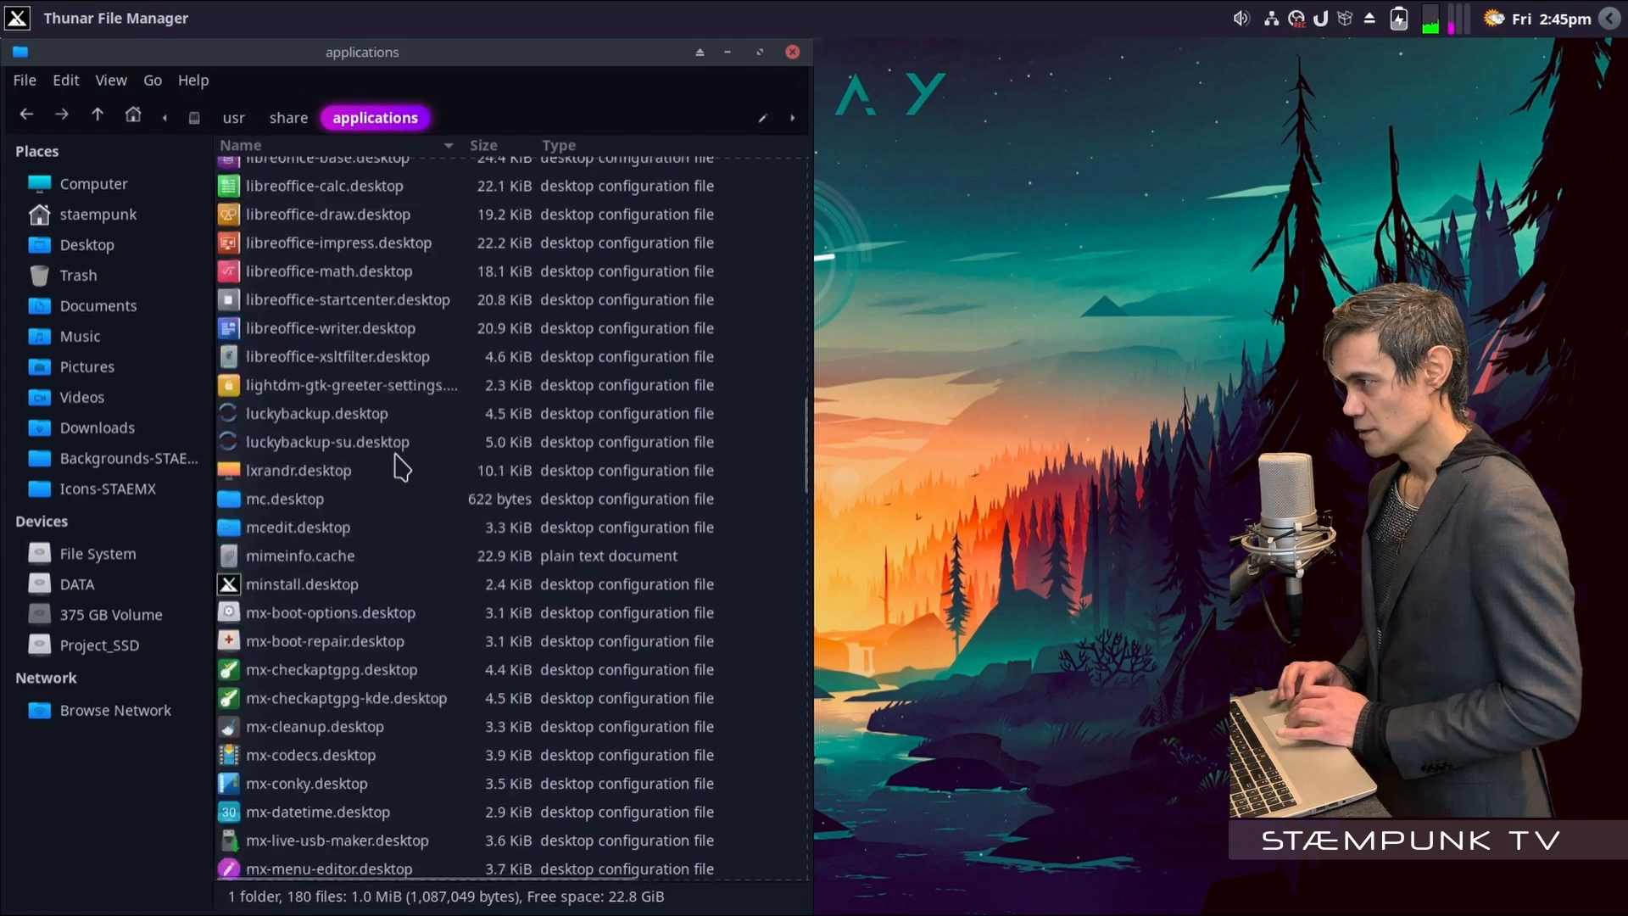
scroll(401, 467, up, 15)
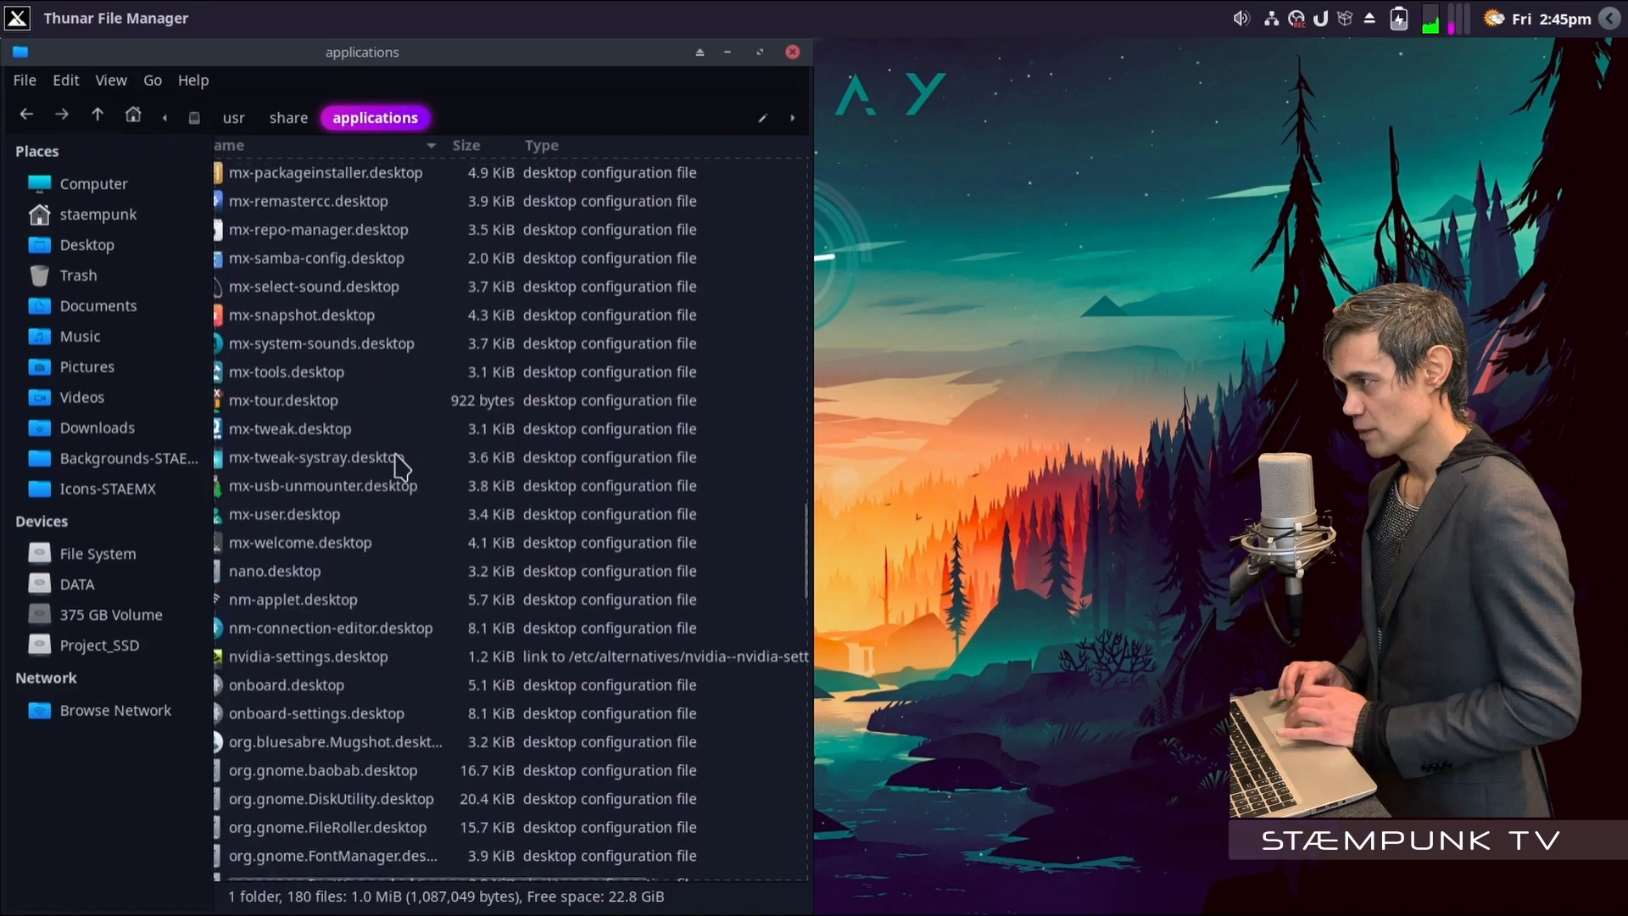
scroll(395, 464, up, 5)
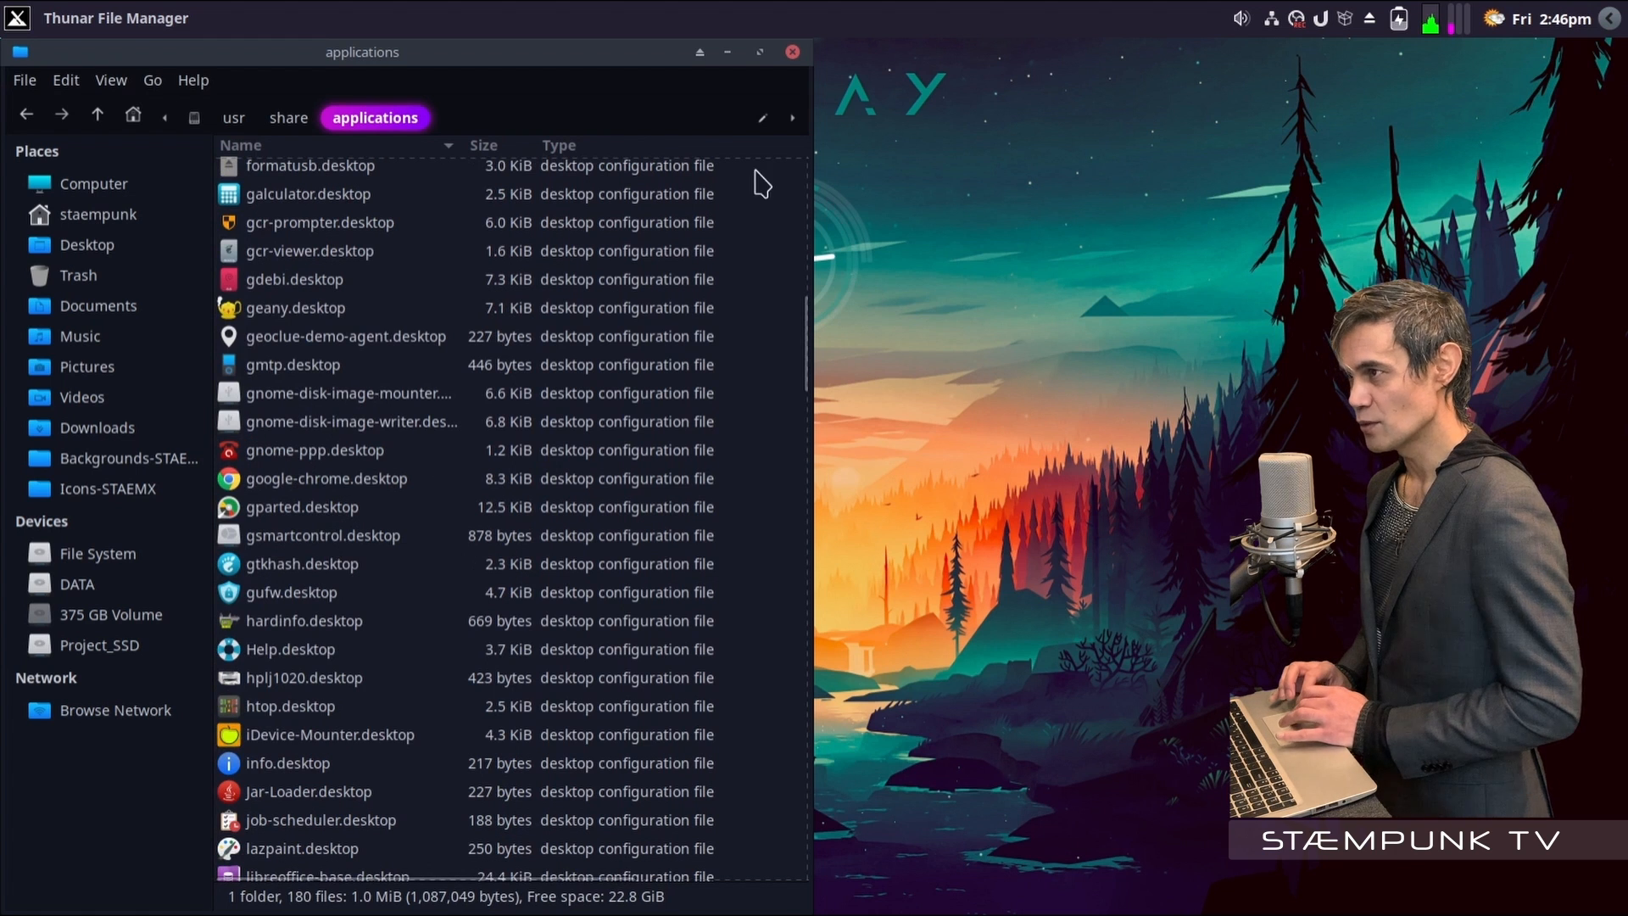
Close the file manager and remove the Google Drive launcher from the dock
click(792, 51)
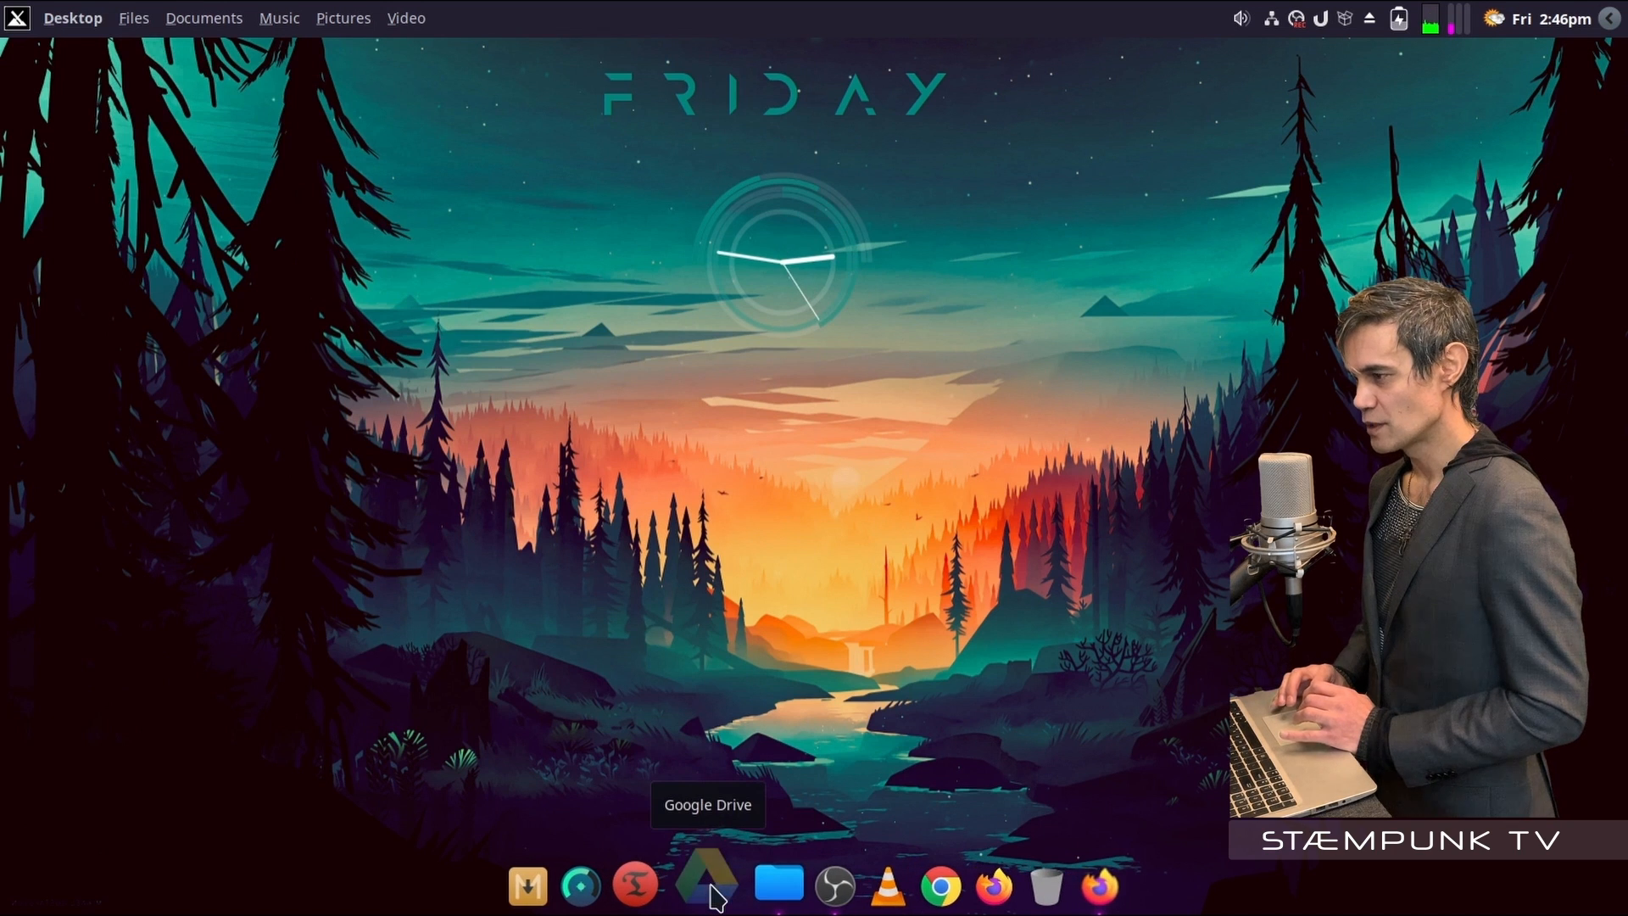
drag(717, 897, 656, 336)
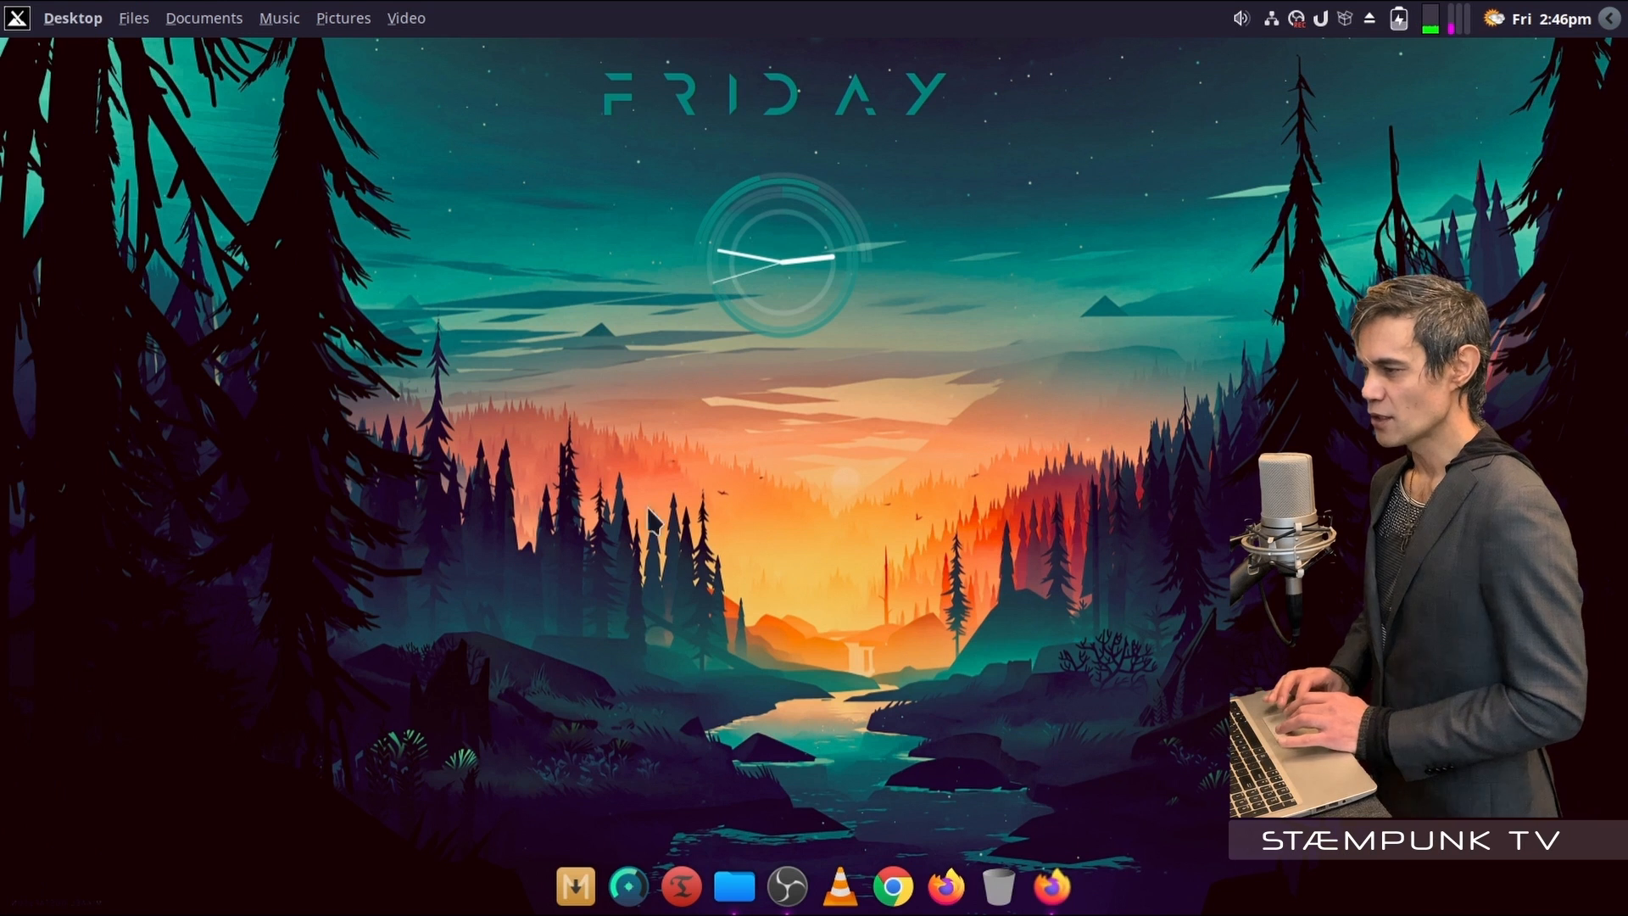
Open MX Package Installer, authenticating with the account password, and search the Stable Repo for "rclone"
click(583, 884)
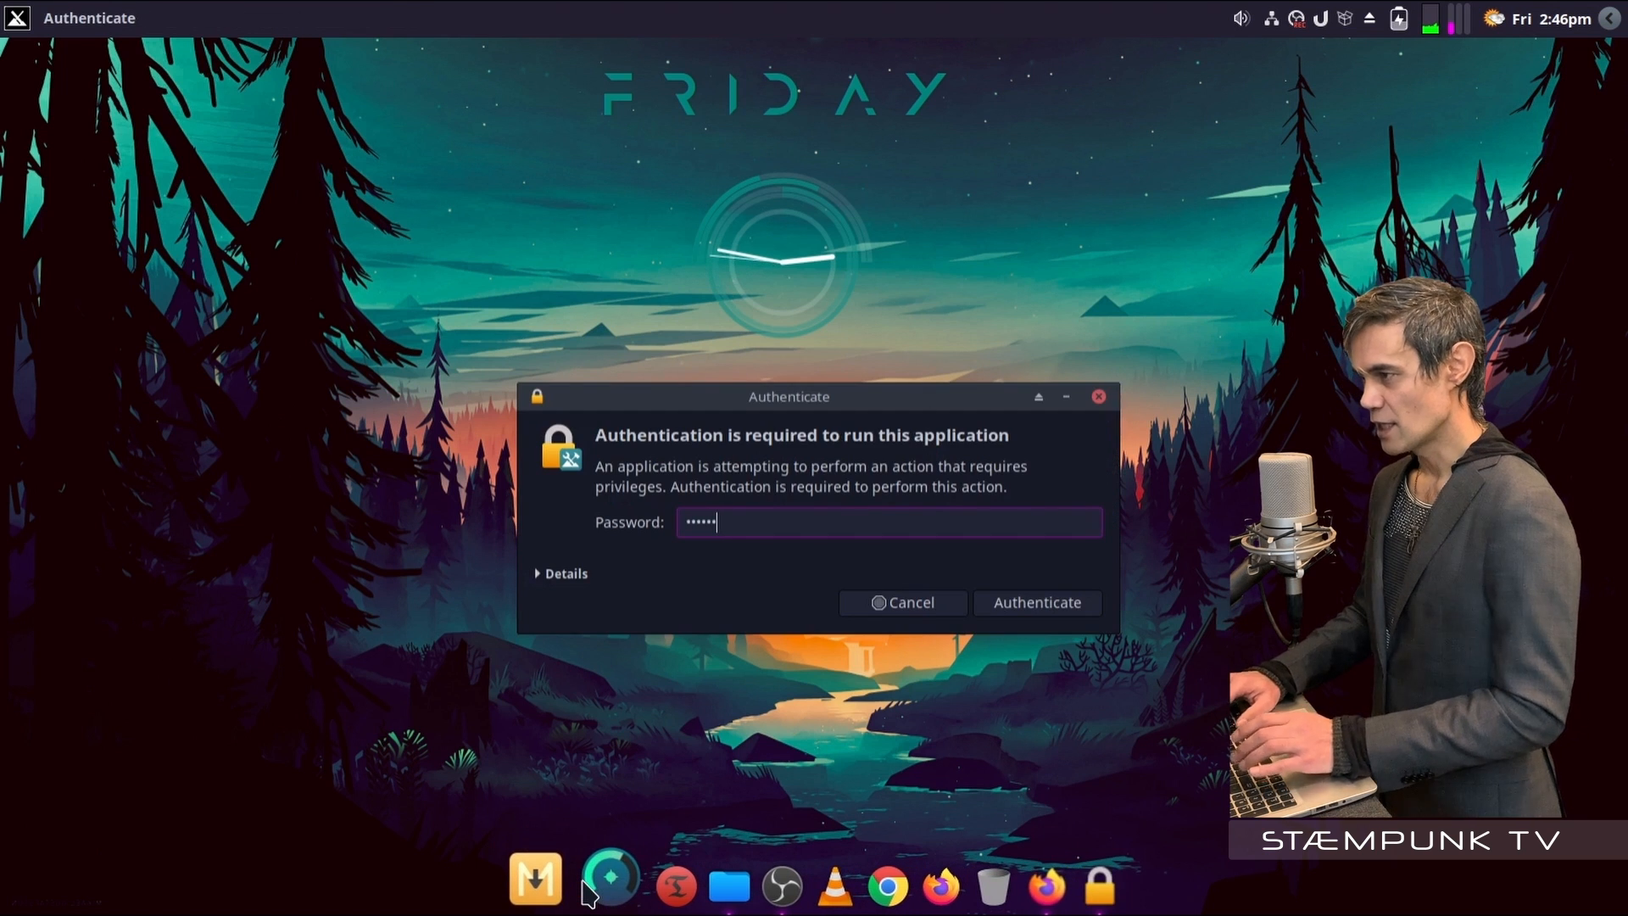
key(Return)
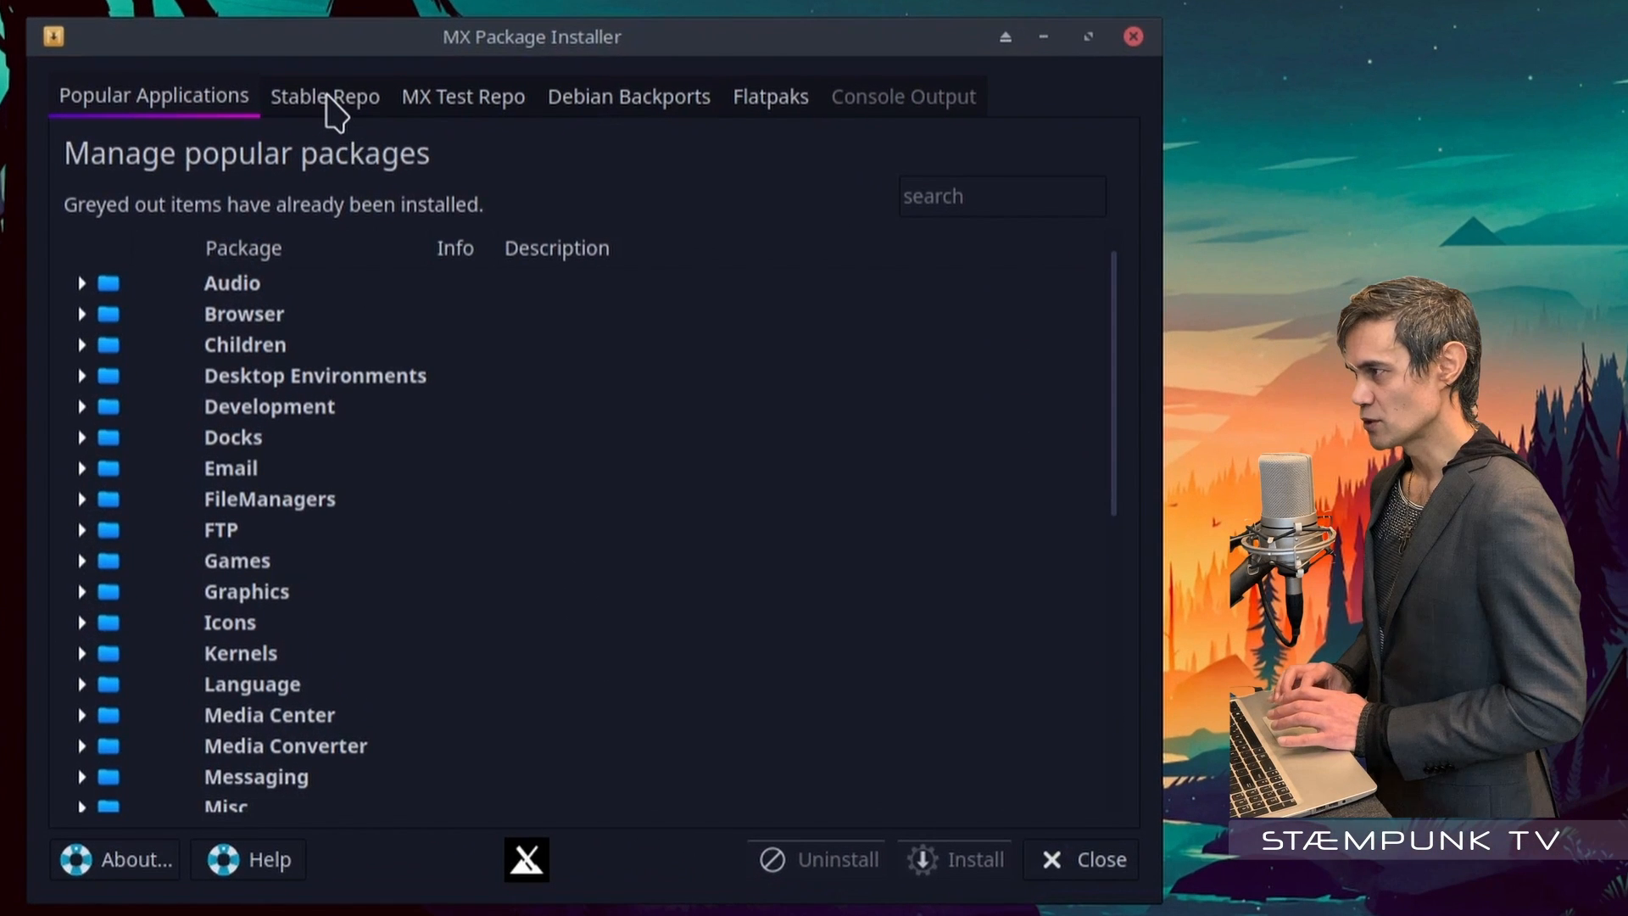
click(336, 113)
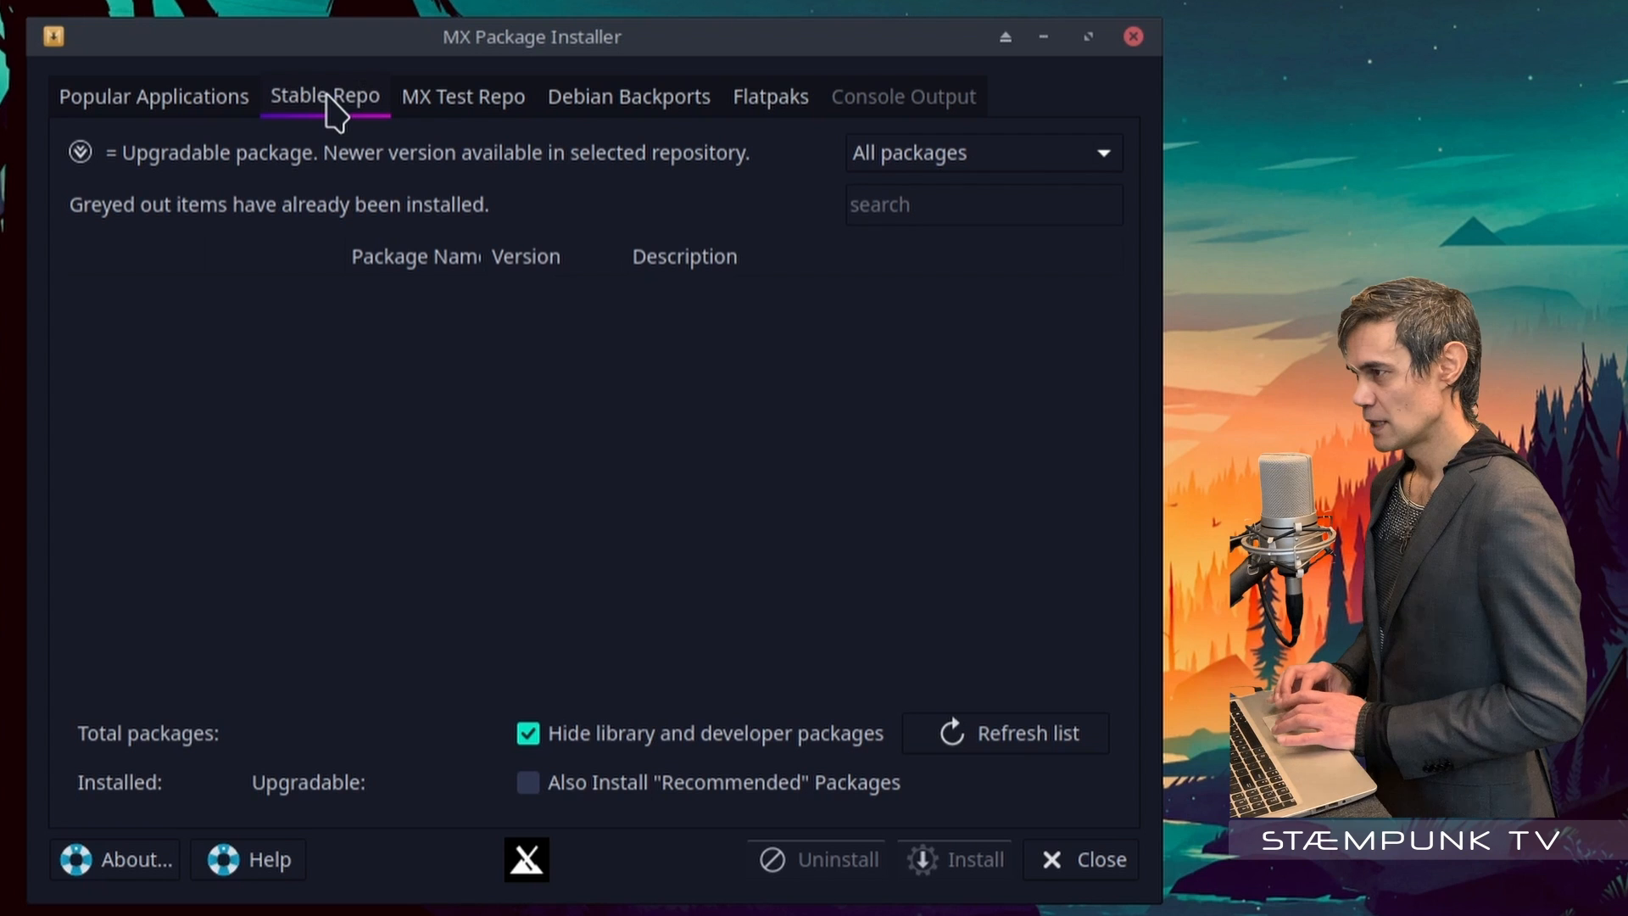
click(923, 216)
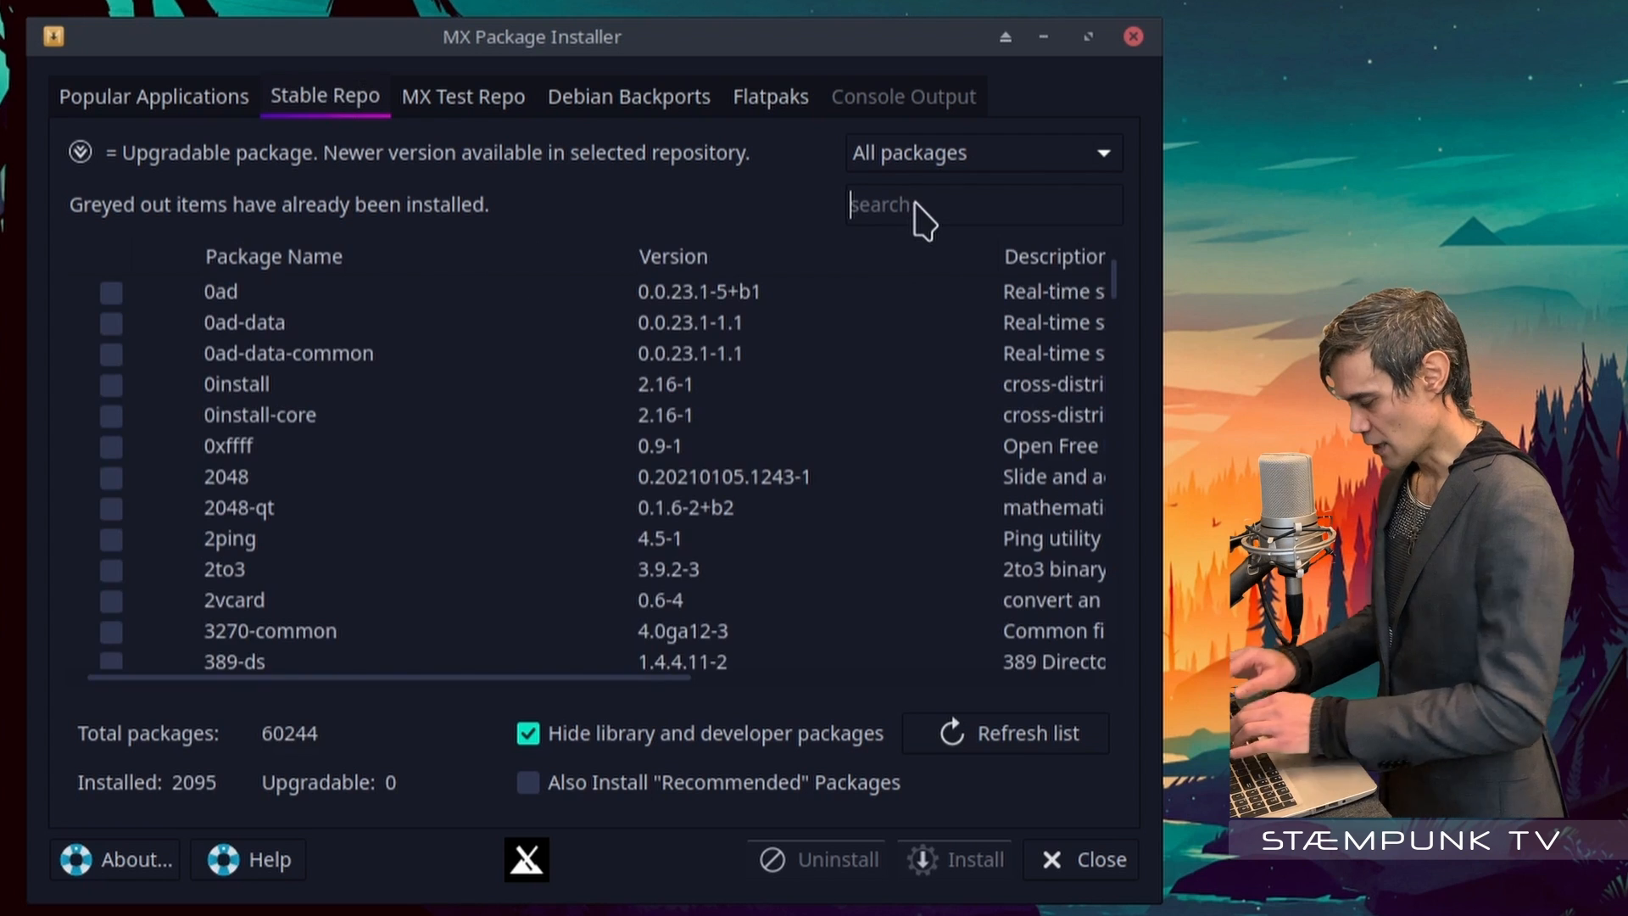
text(rclone)
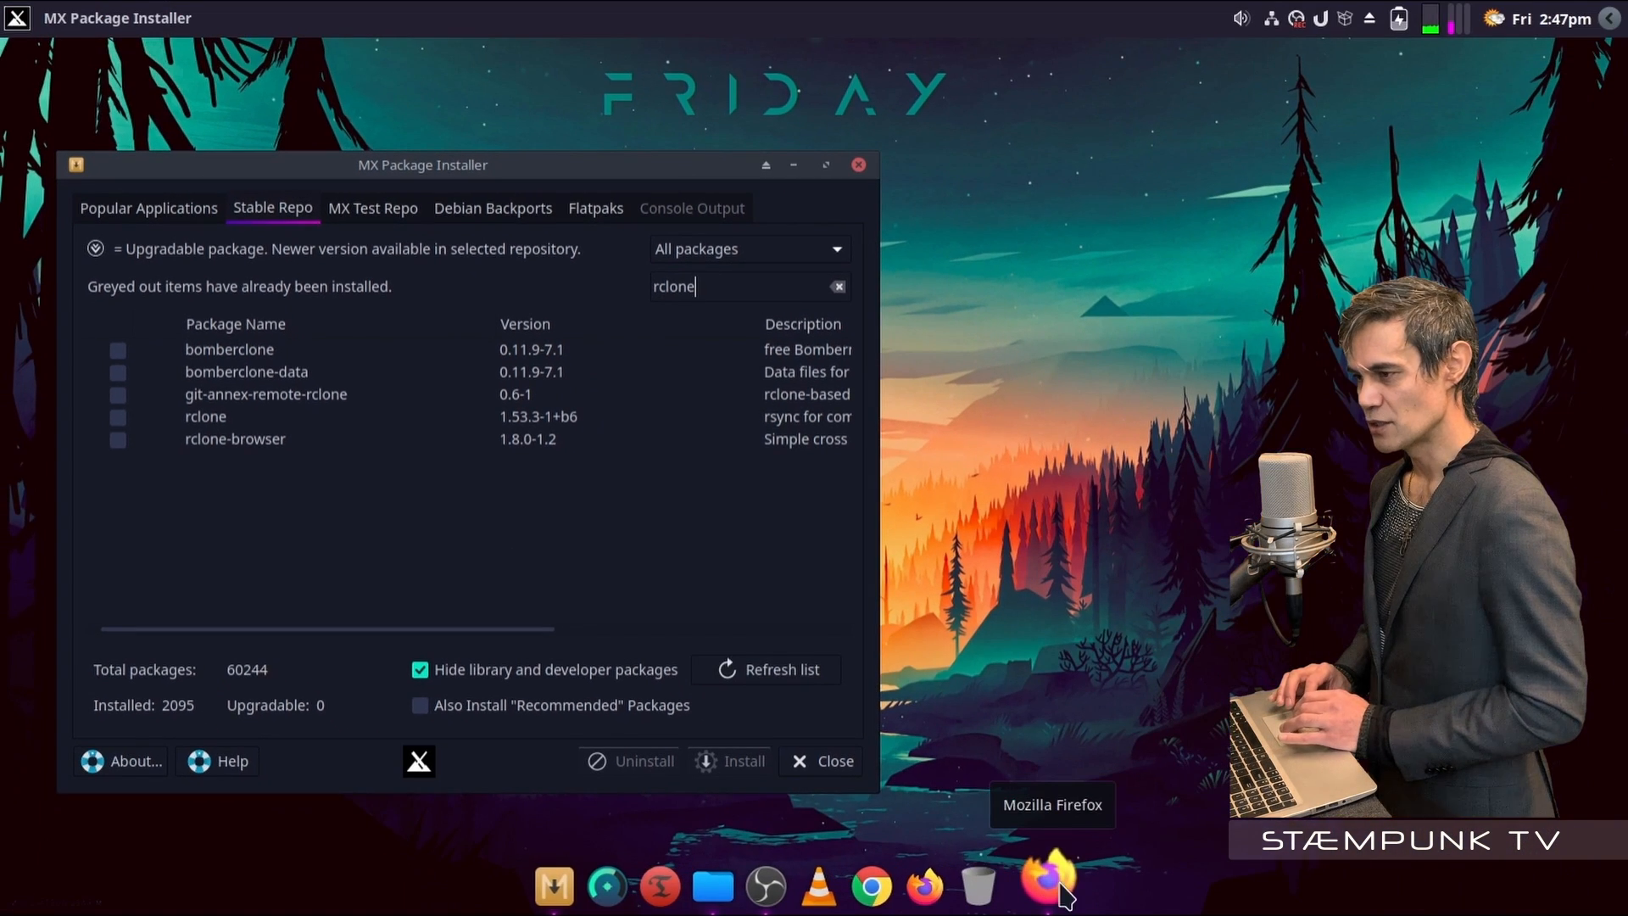
Switch to Firefox, load rclone.org and go to its Downloads page
click(1054, 878)
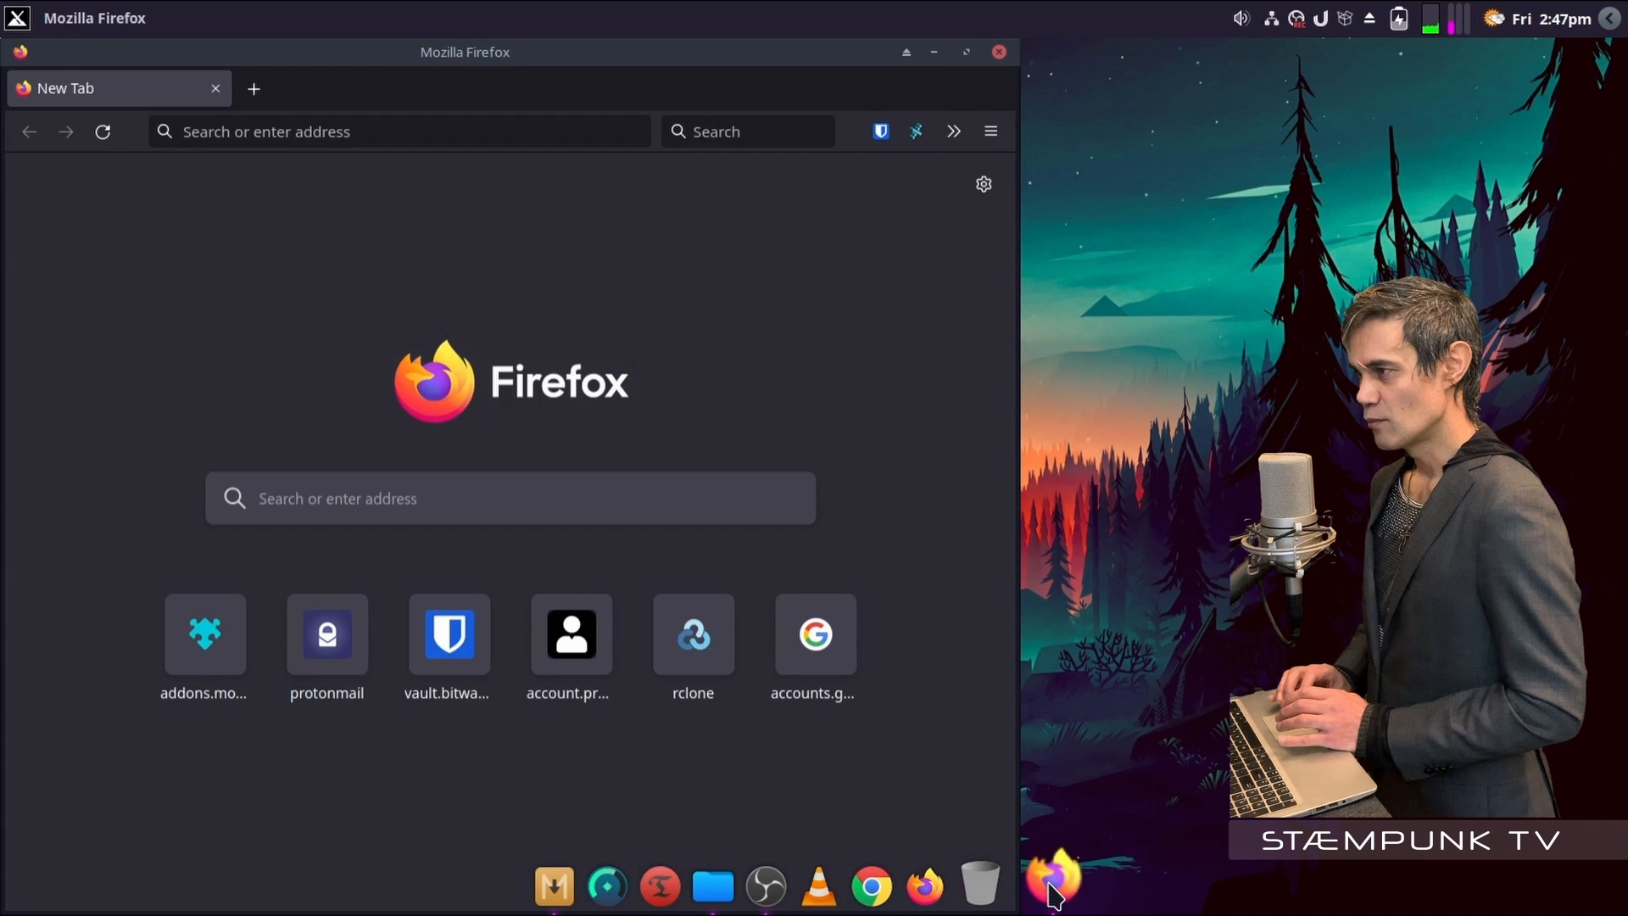
click(395, 129)
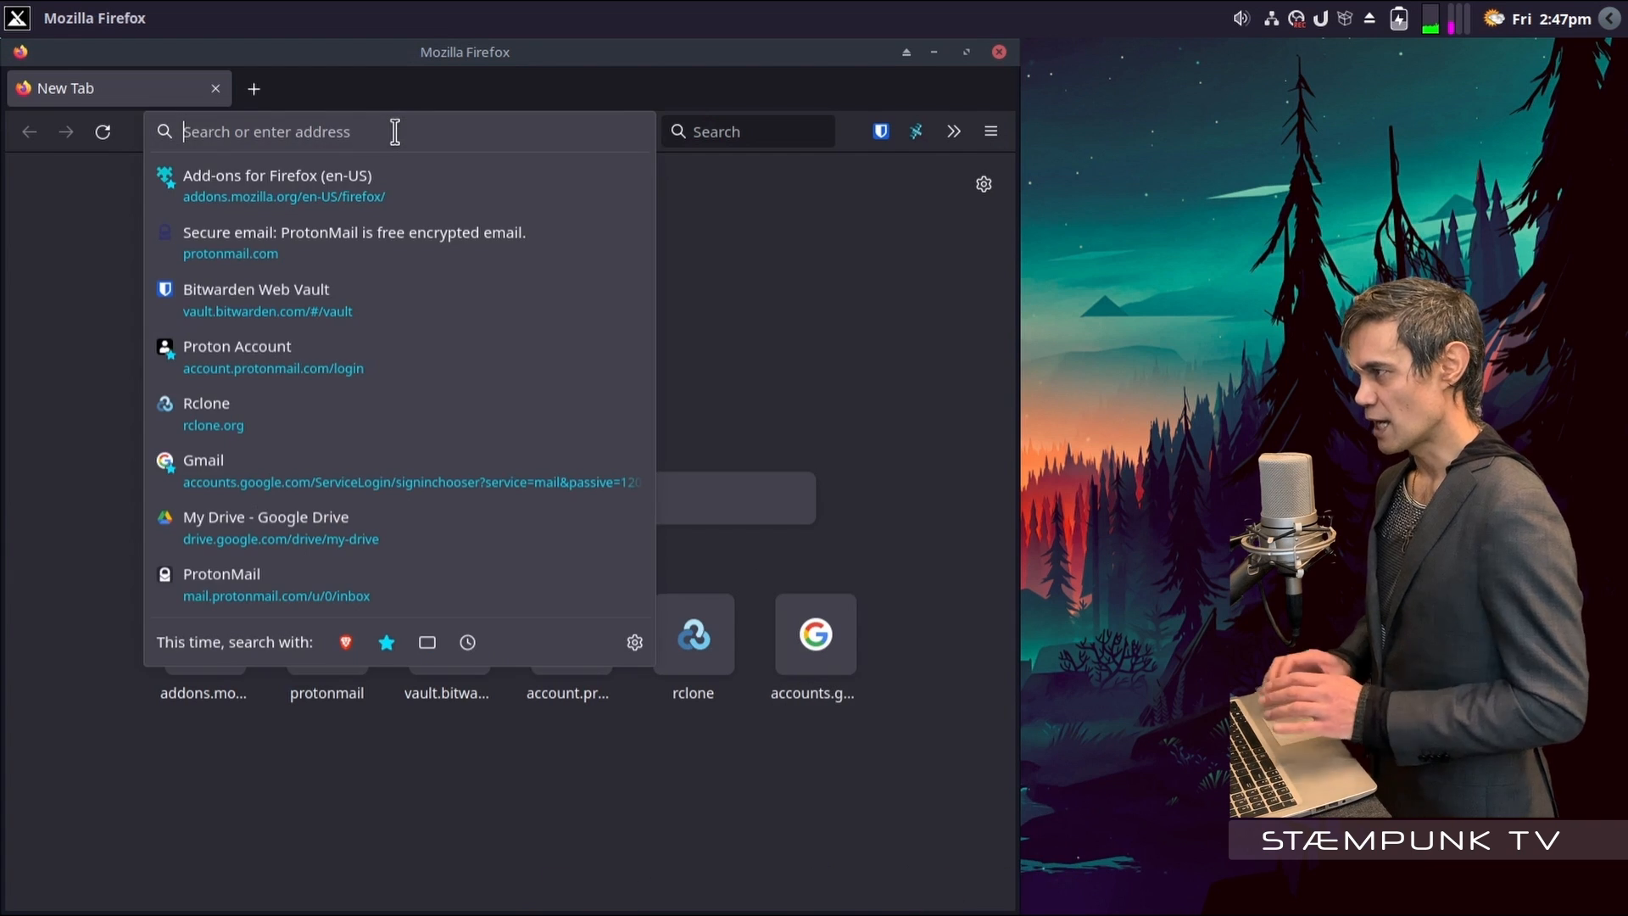
text(rclone.org/)
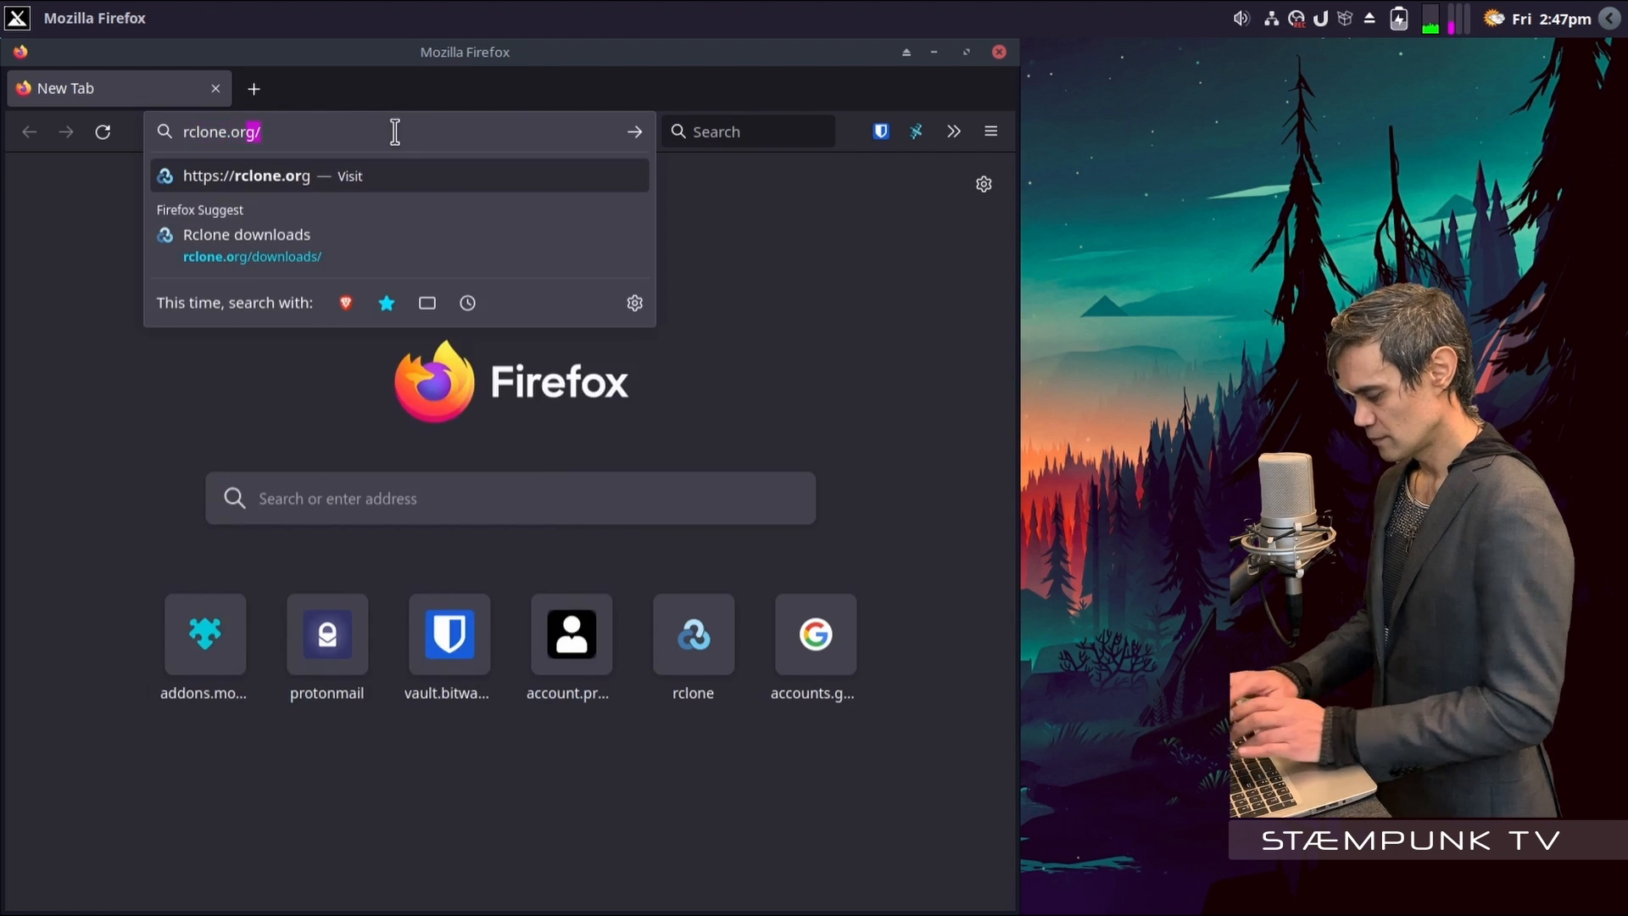
key(Return)
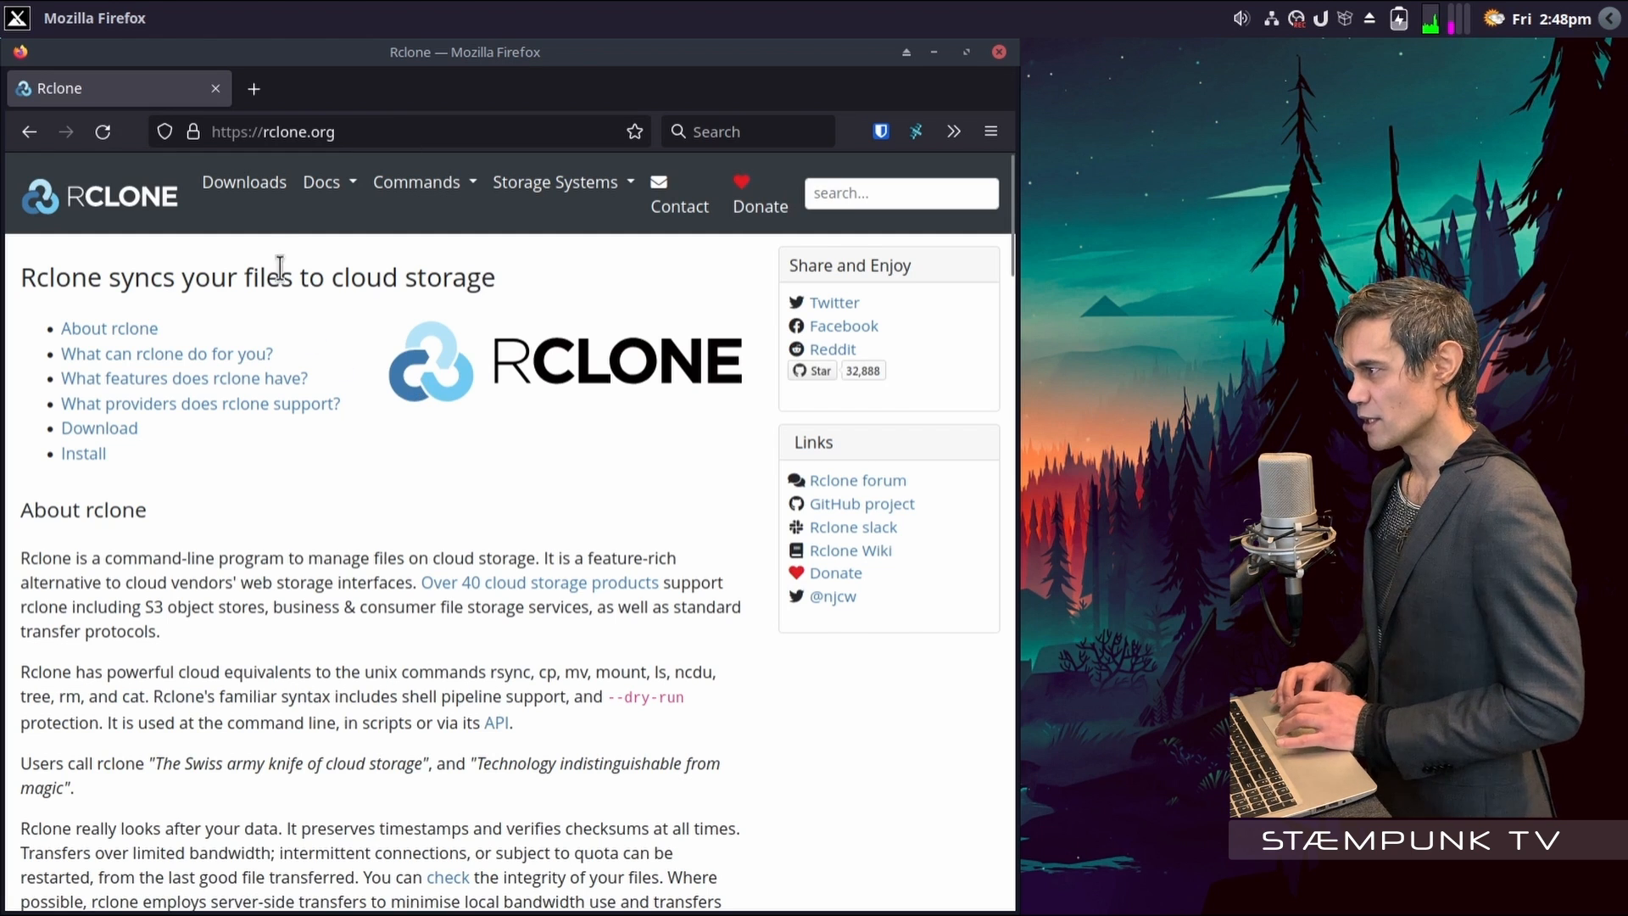
click(246, 197)
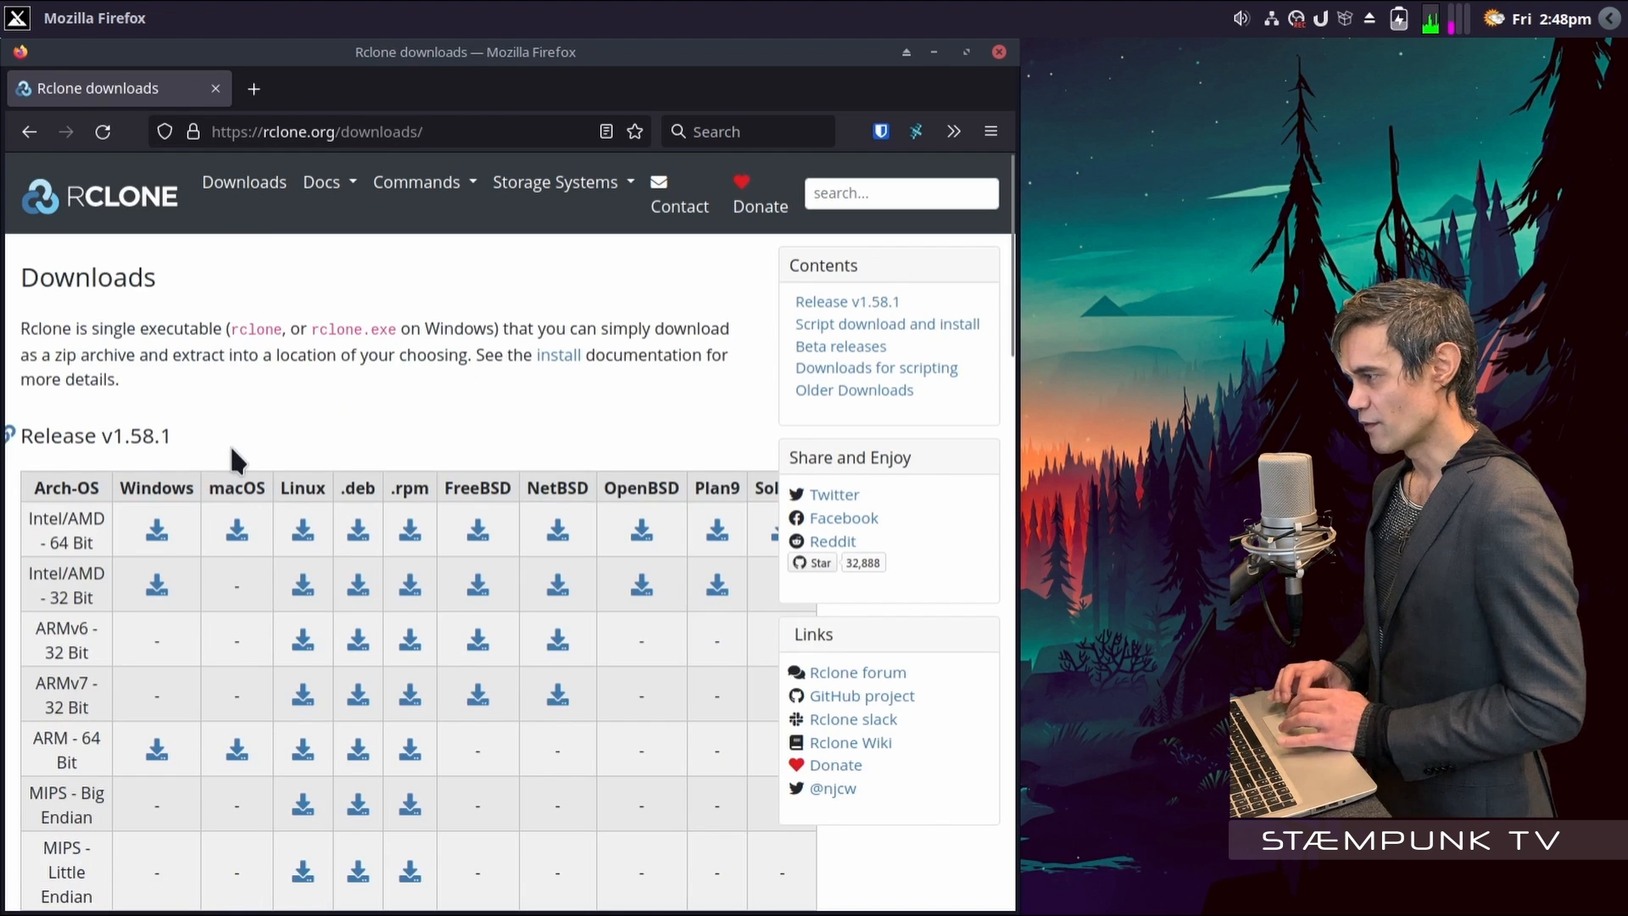
Return to MX Package Installer to compare its rclone version with the website's release, and close the installer
key(alt+Tab)
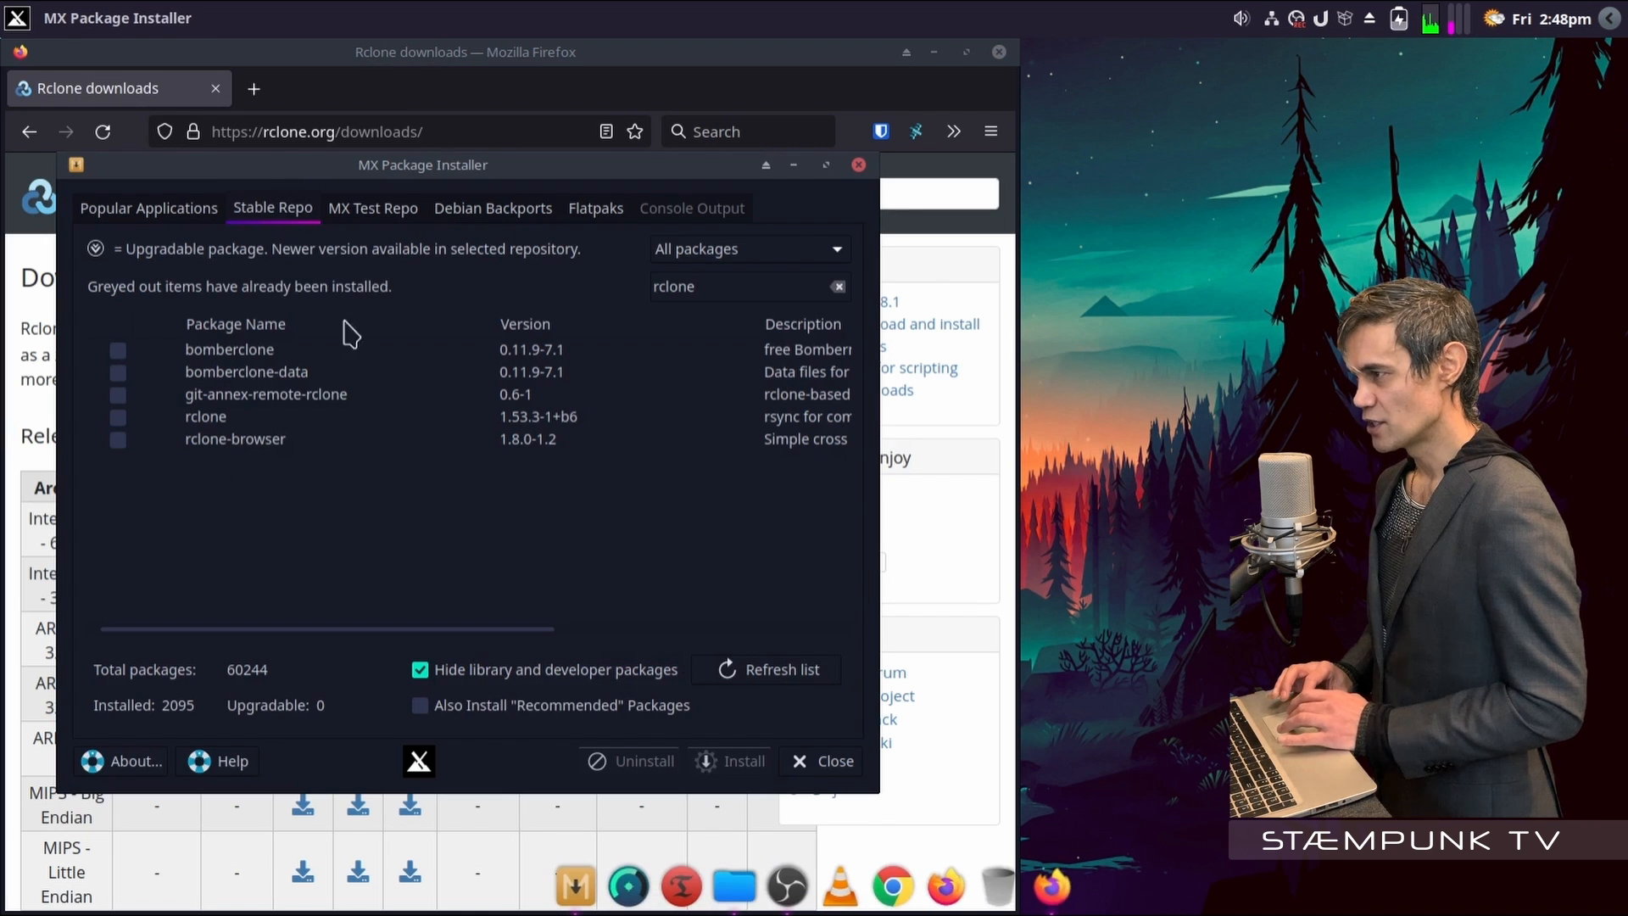
drag(332, 164, 320, 164)
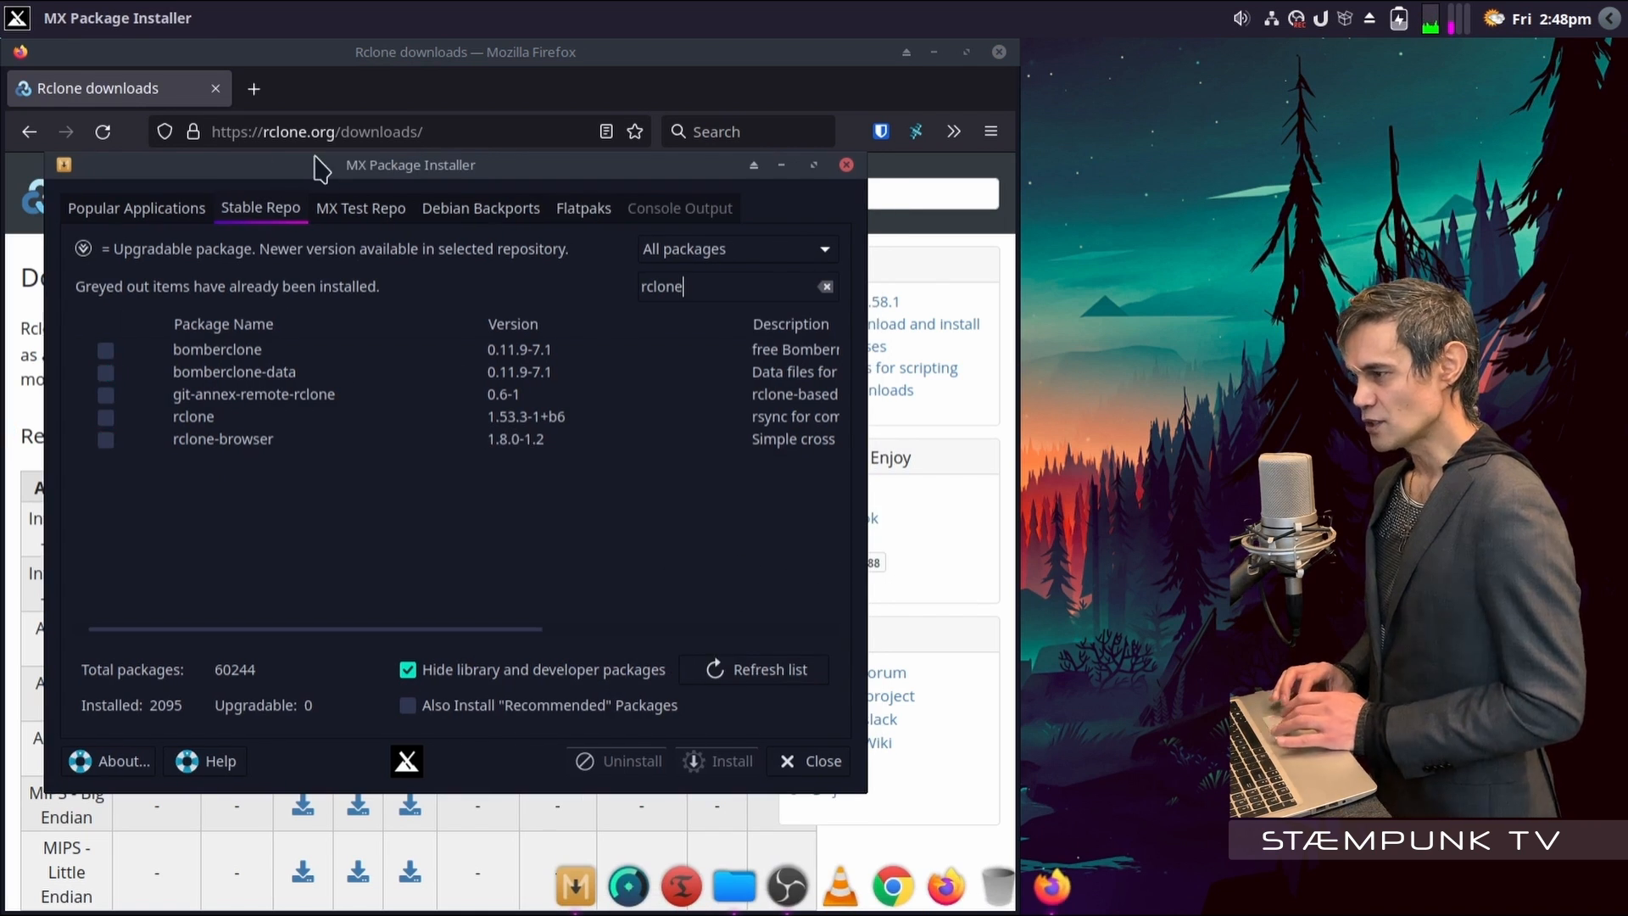
click(805, 763)
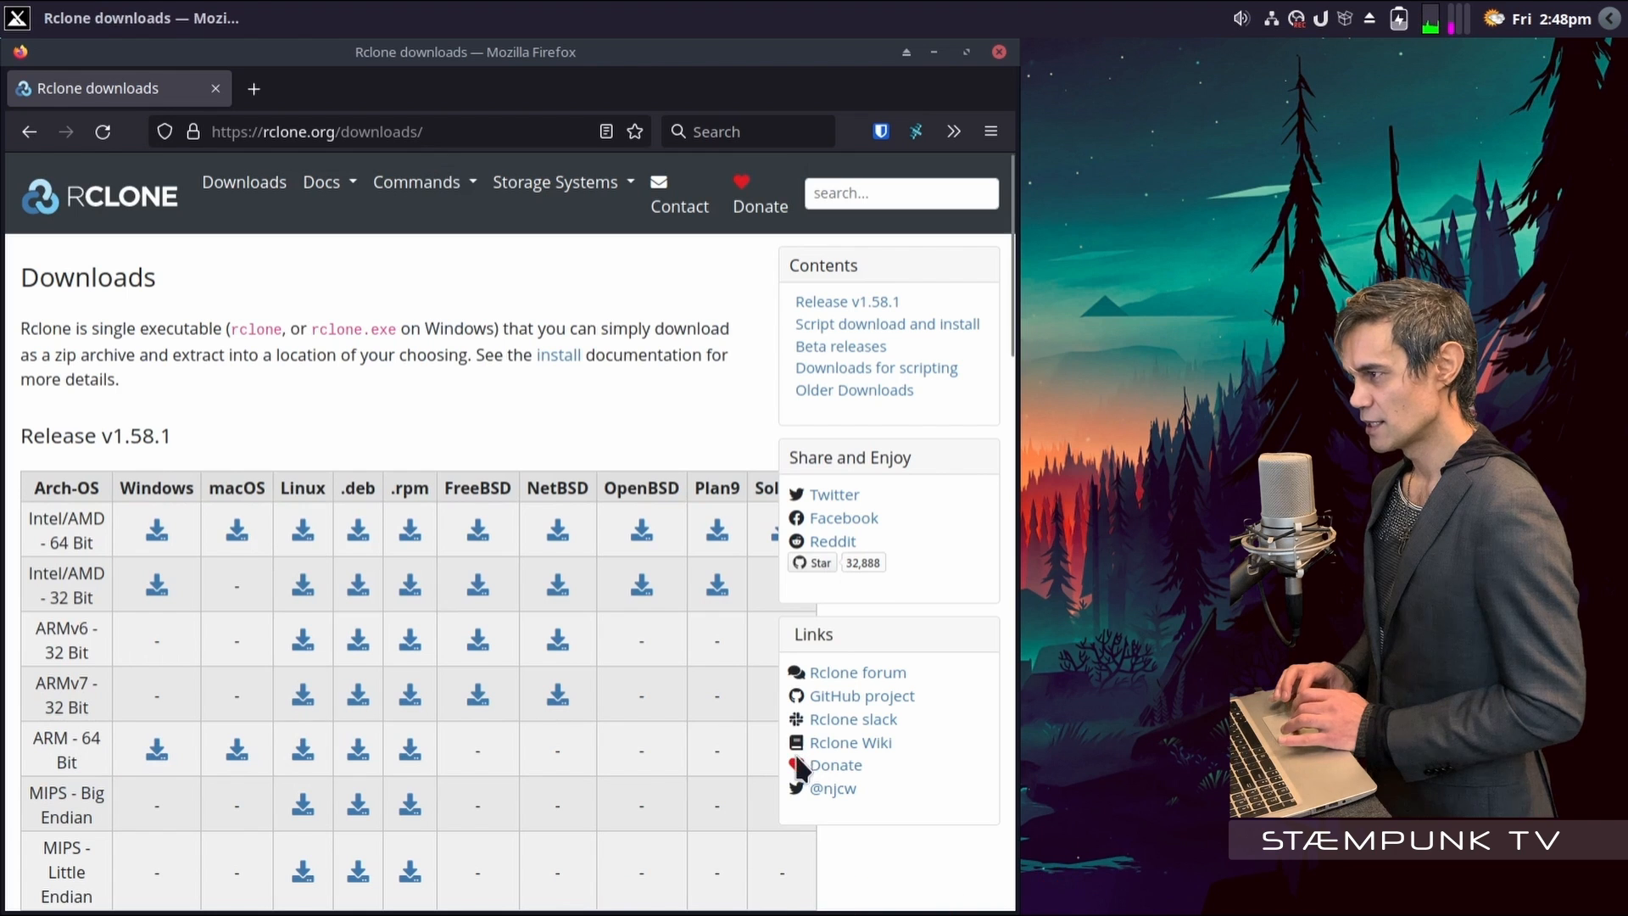
double_click(636, 55)
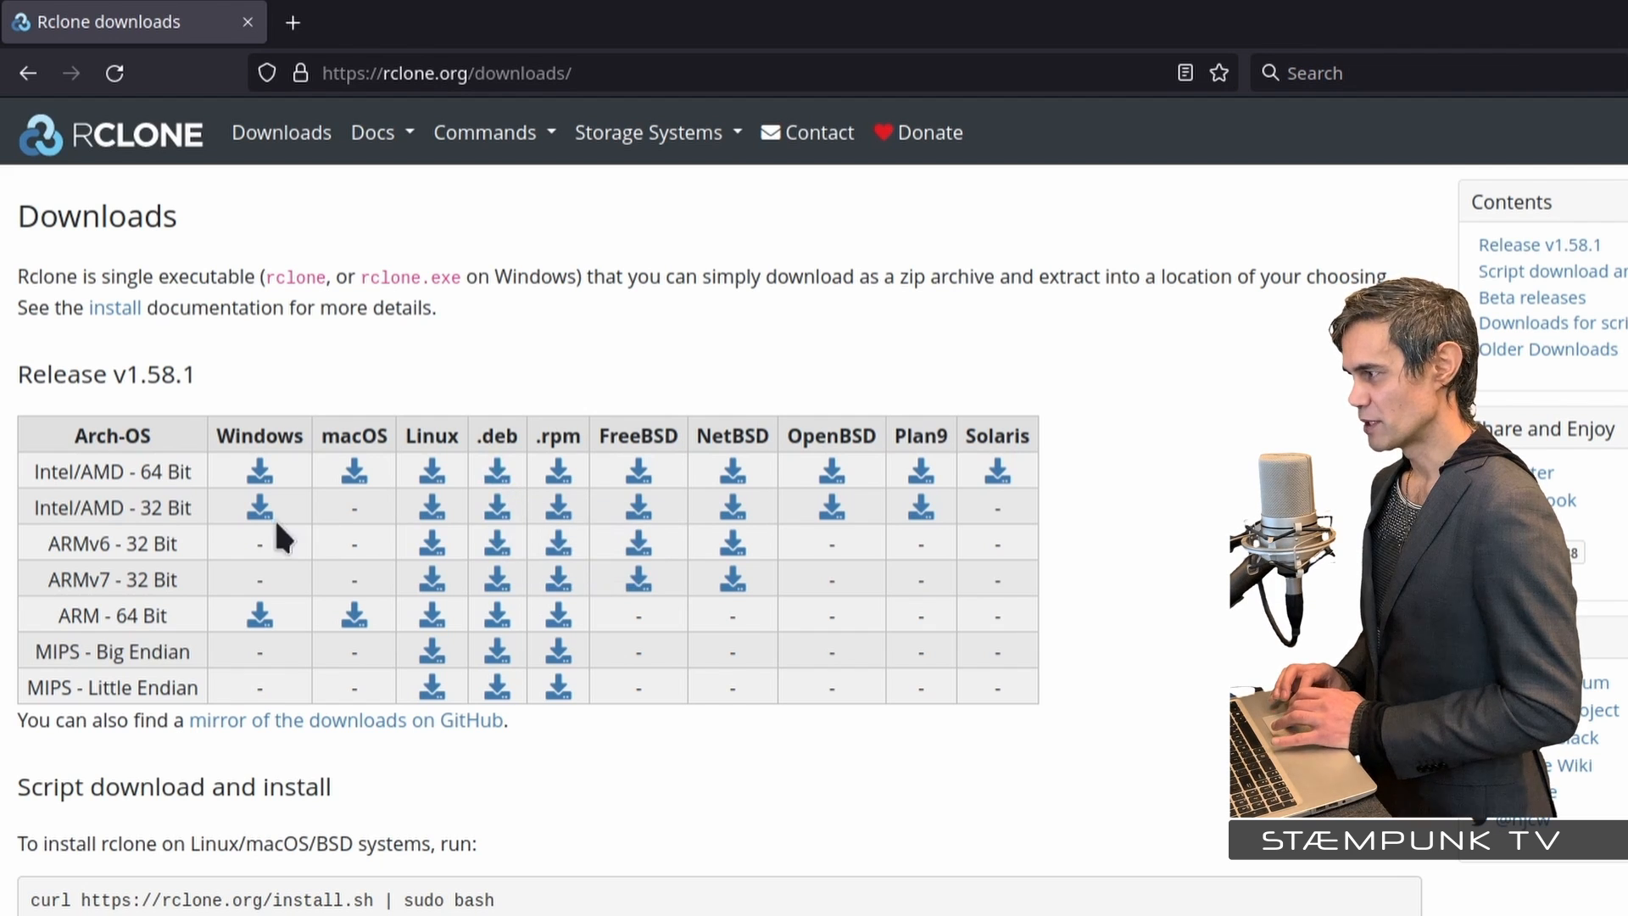
scroll(1070, 523, down, 3)
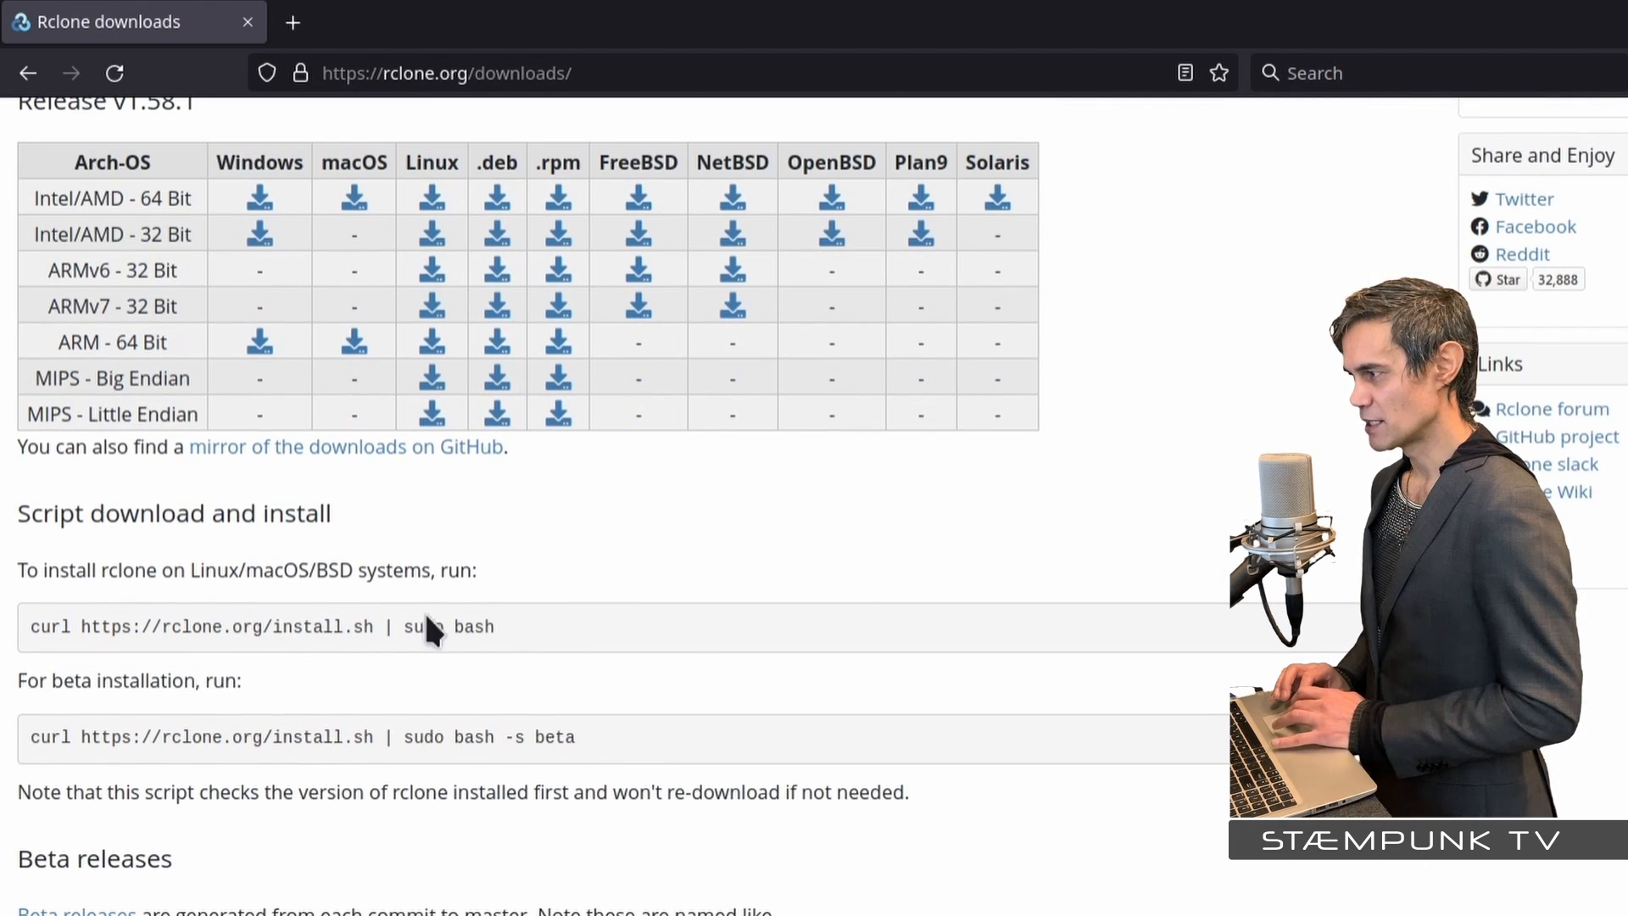
triple_click(324, 631)
key(ctrl+c)
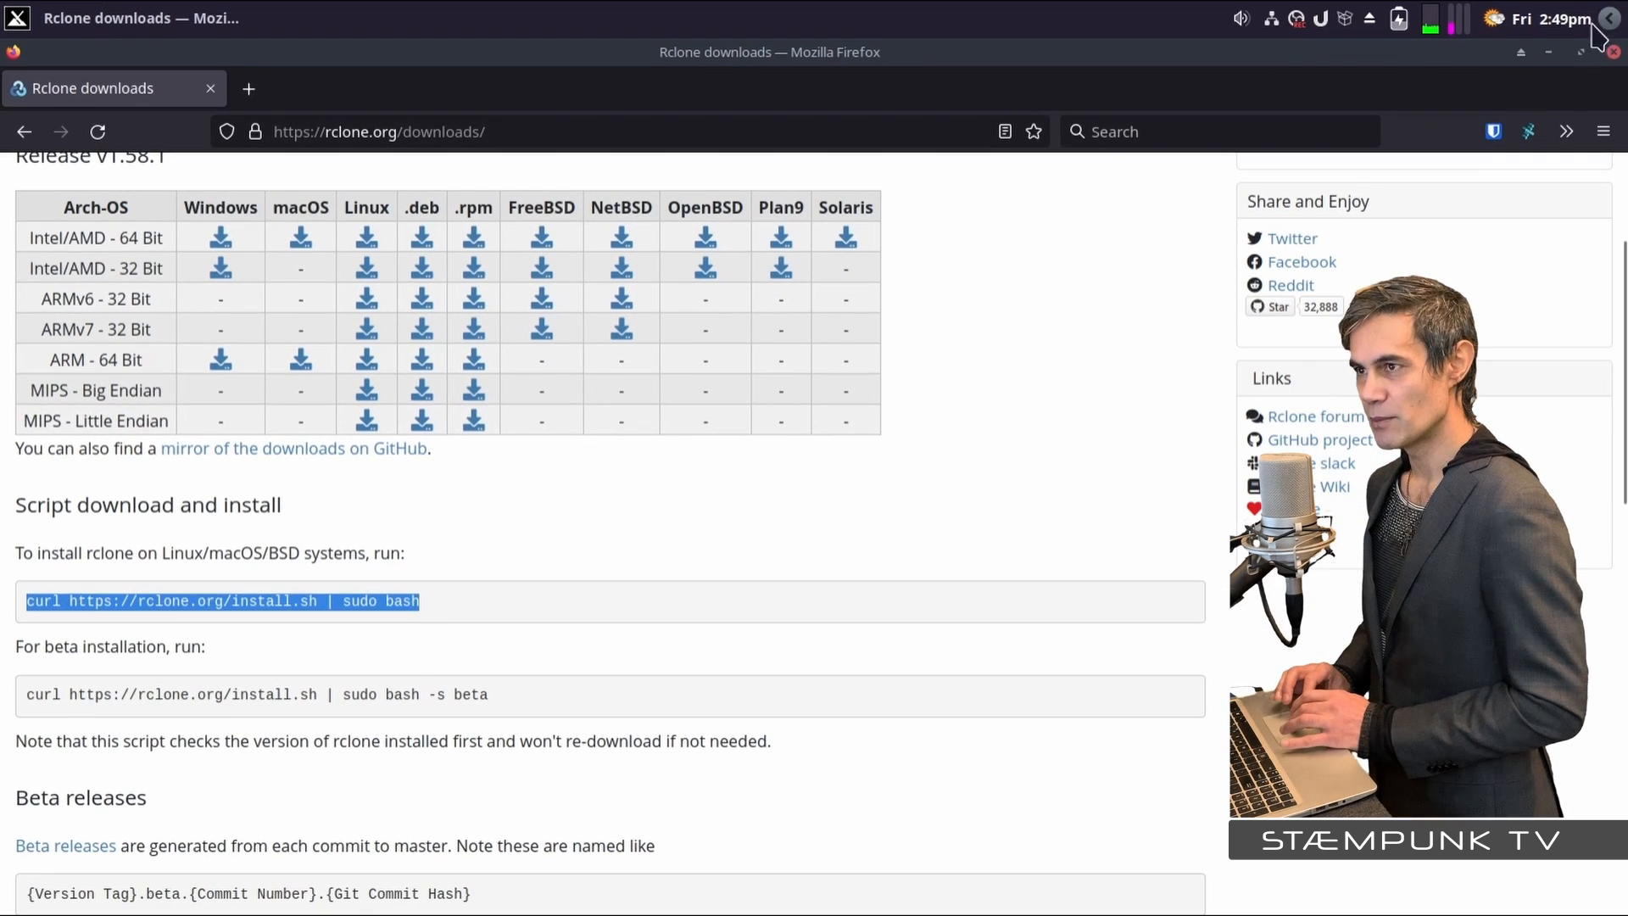
click(1547, 52)
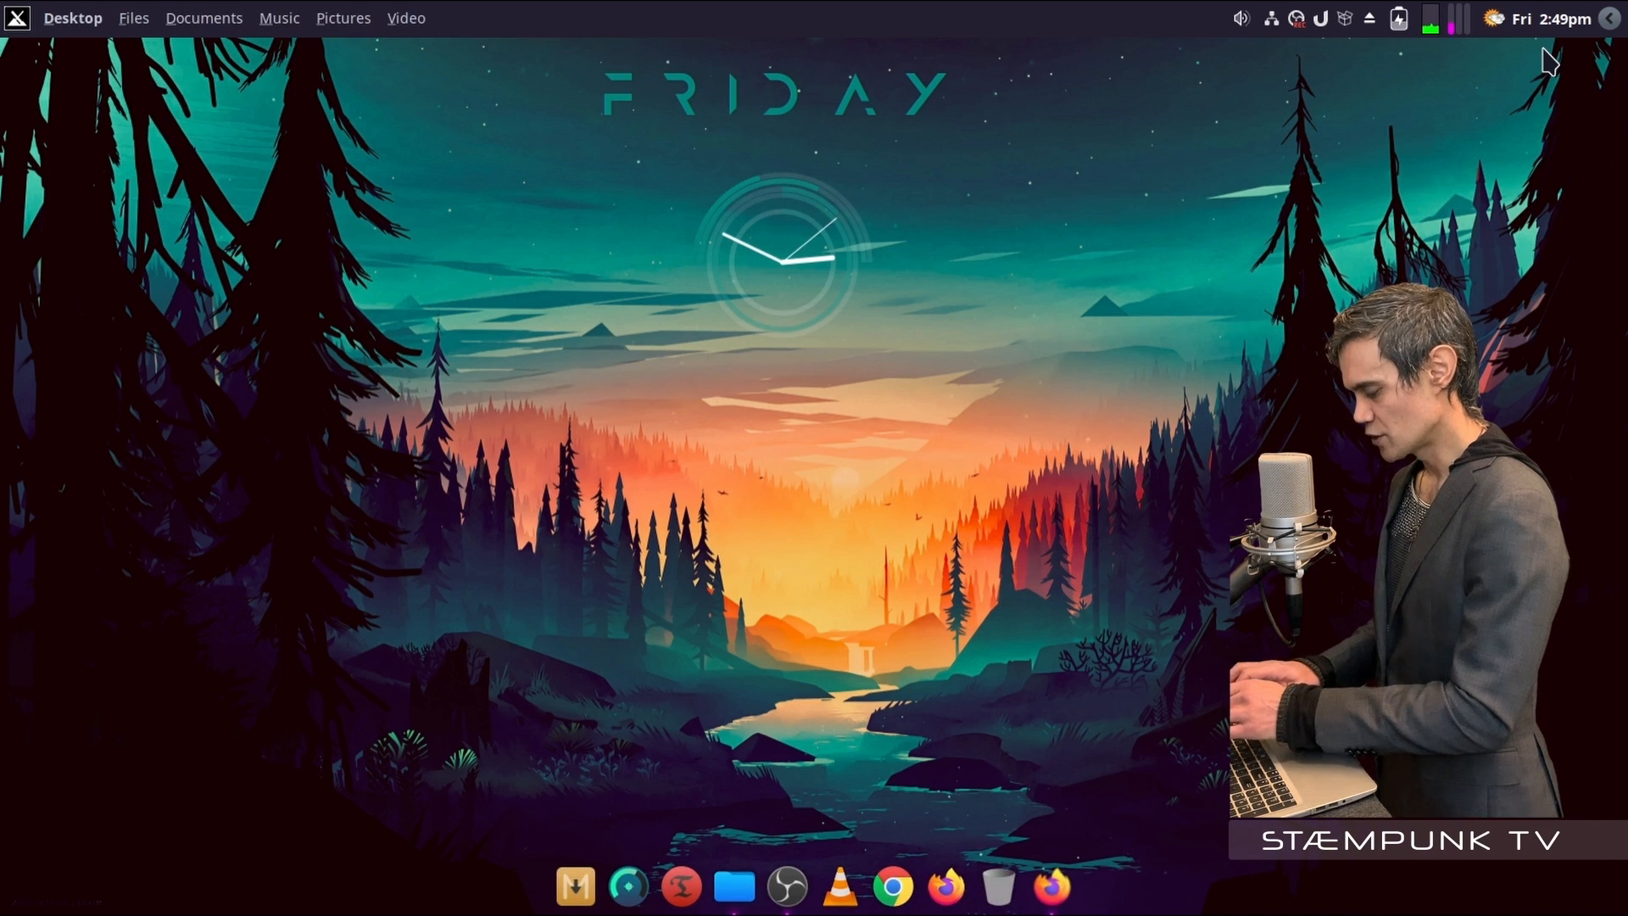
key(ctrl+alt+t)
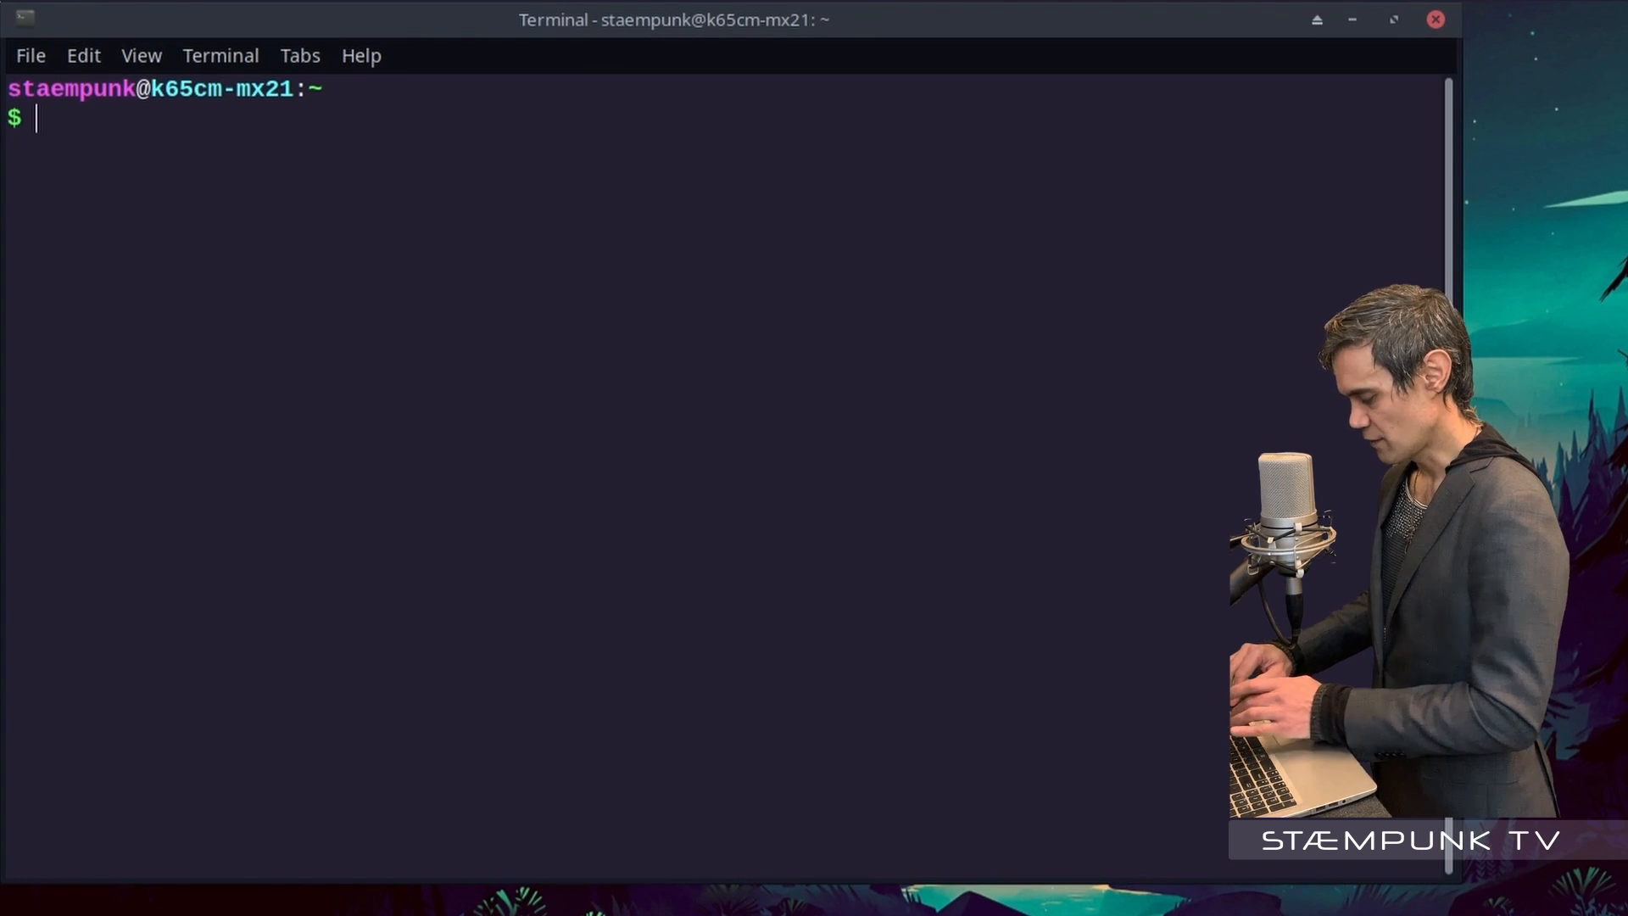
key(ctrl+shift+v)
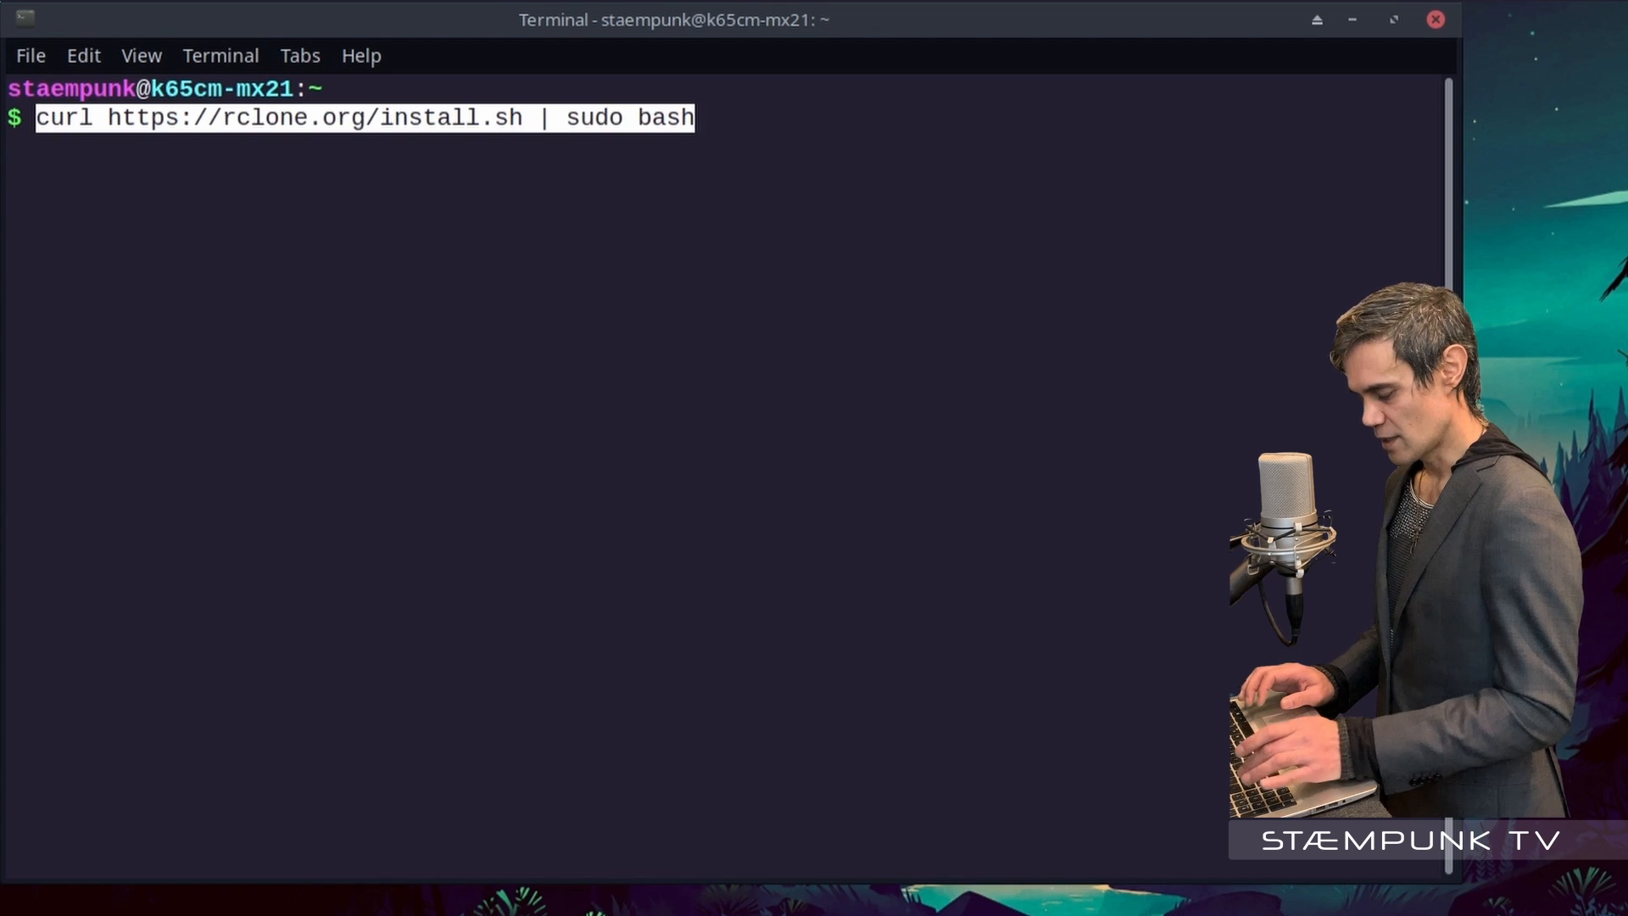
key(Return)
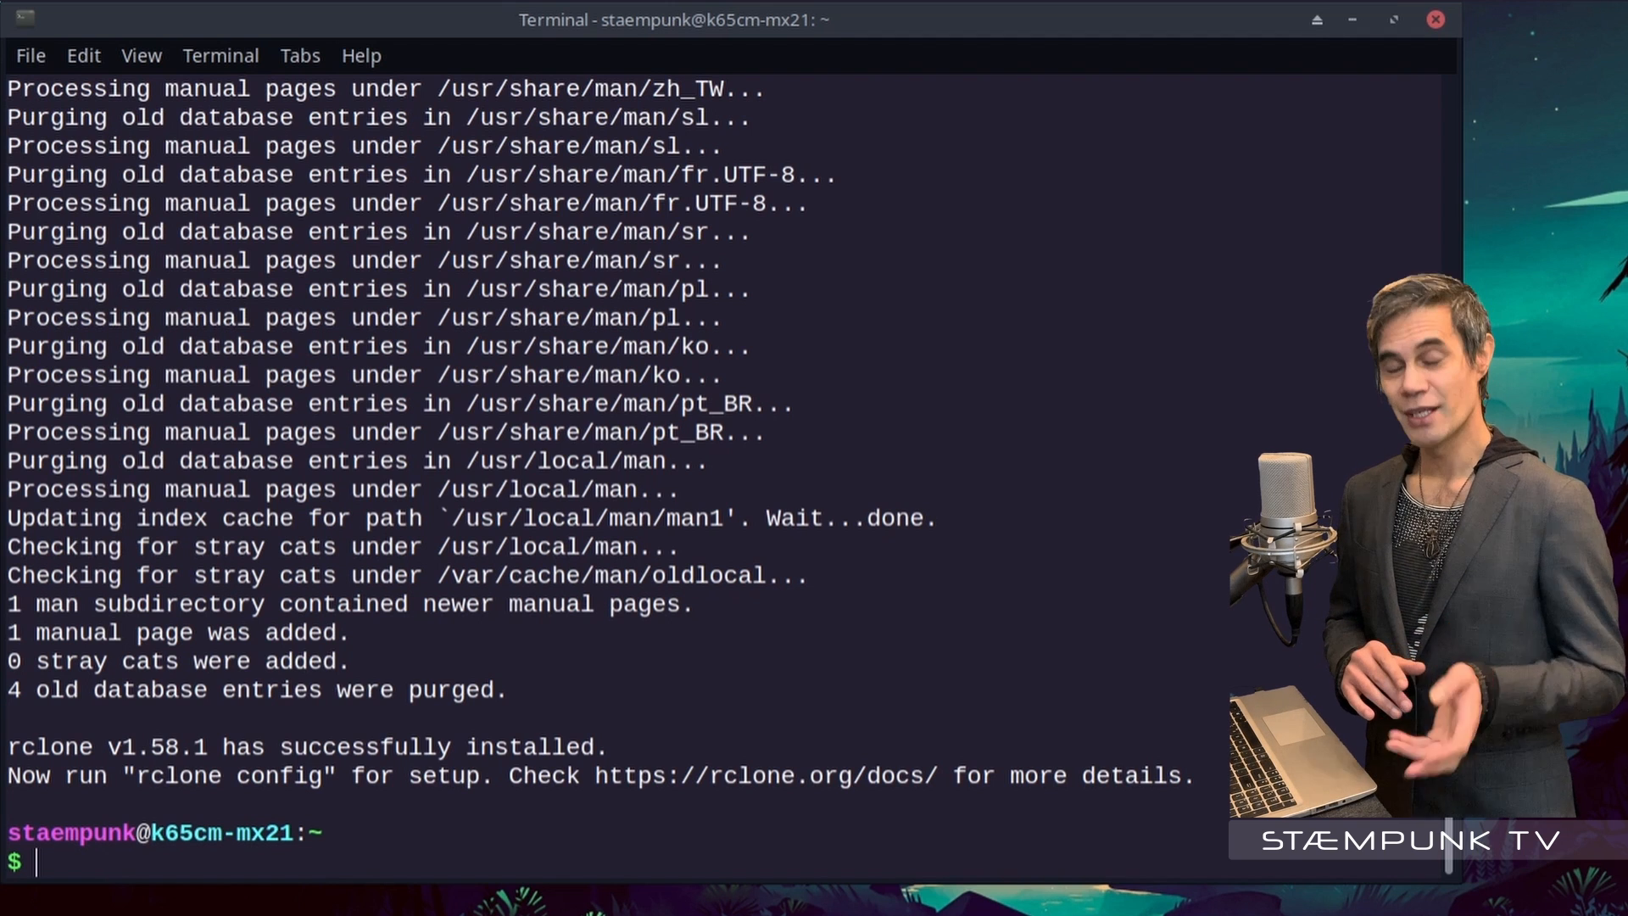
Highlight the "rclone config" setup hint in the terminal output, clear the selection and close the terminal
double_click(187, 776)
drag(187, 777, 257, 777)
click(950, 634)
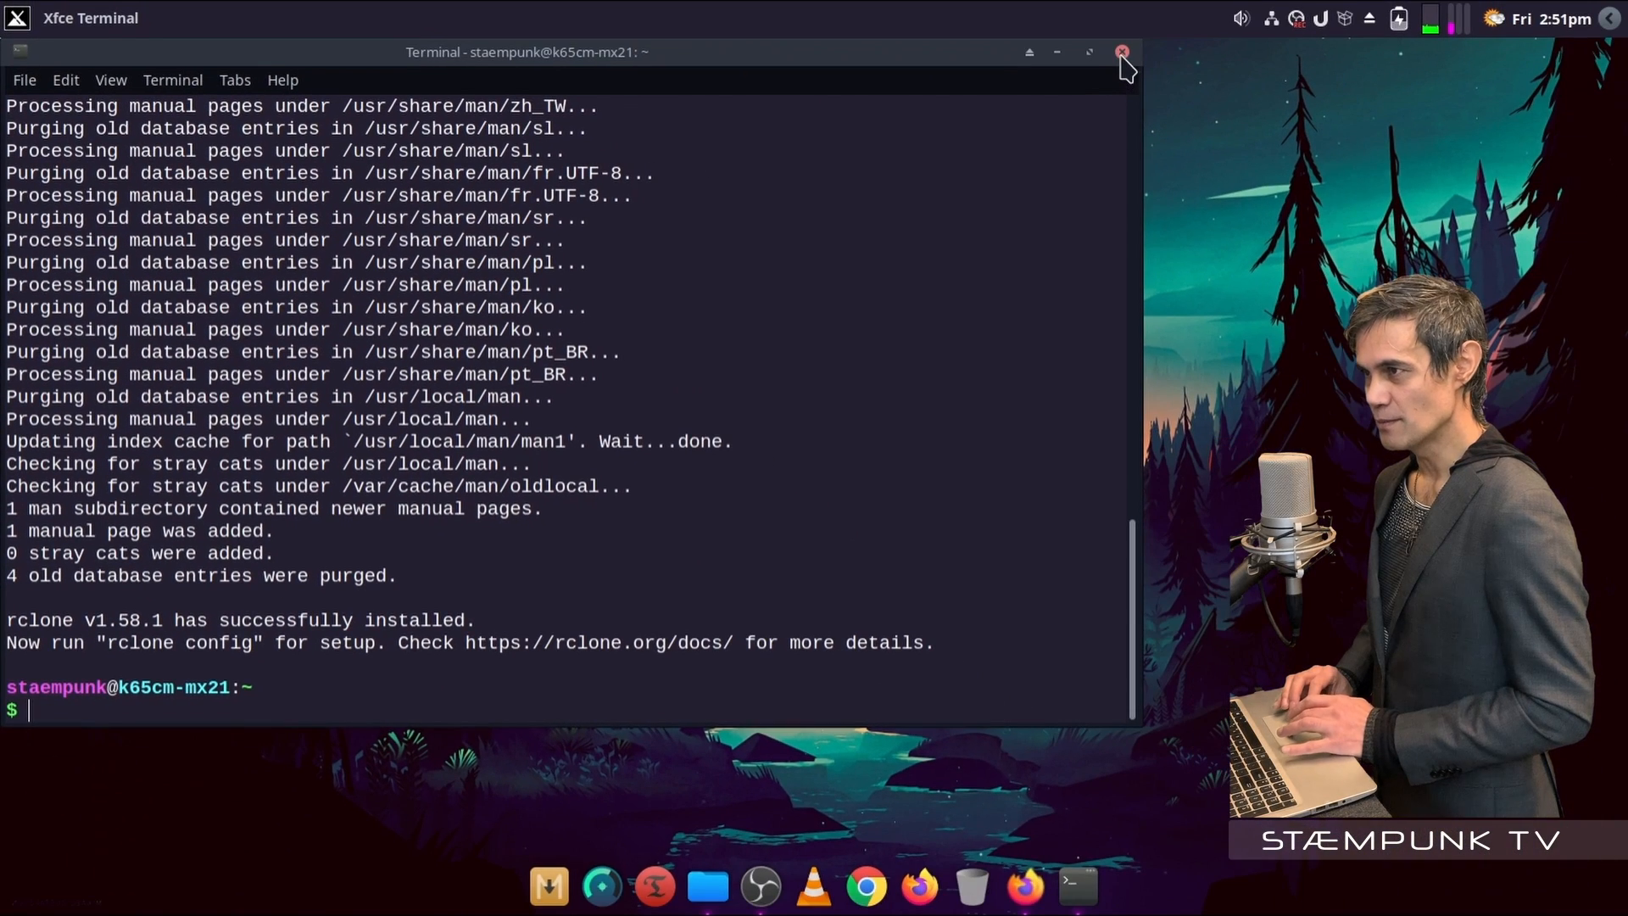
click(1123, 53)
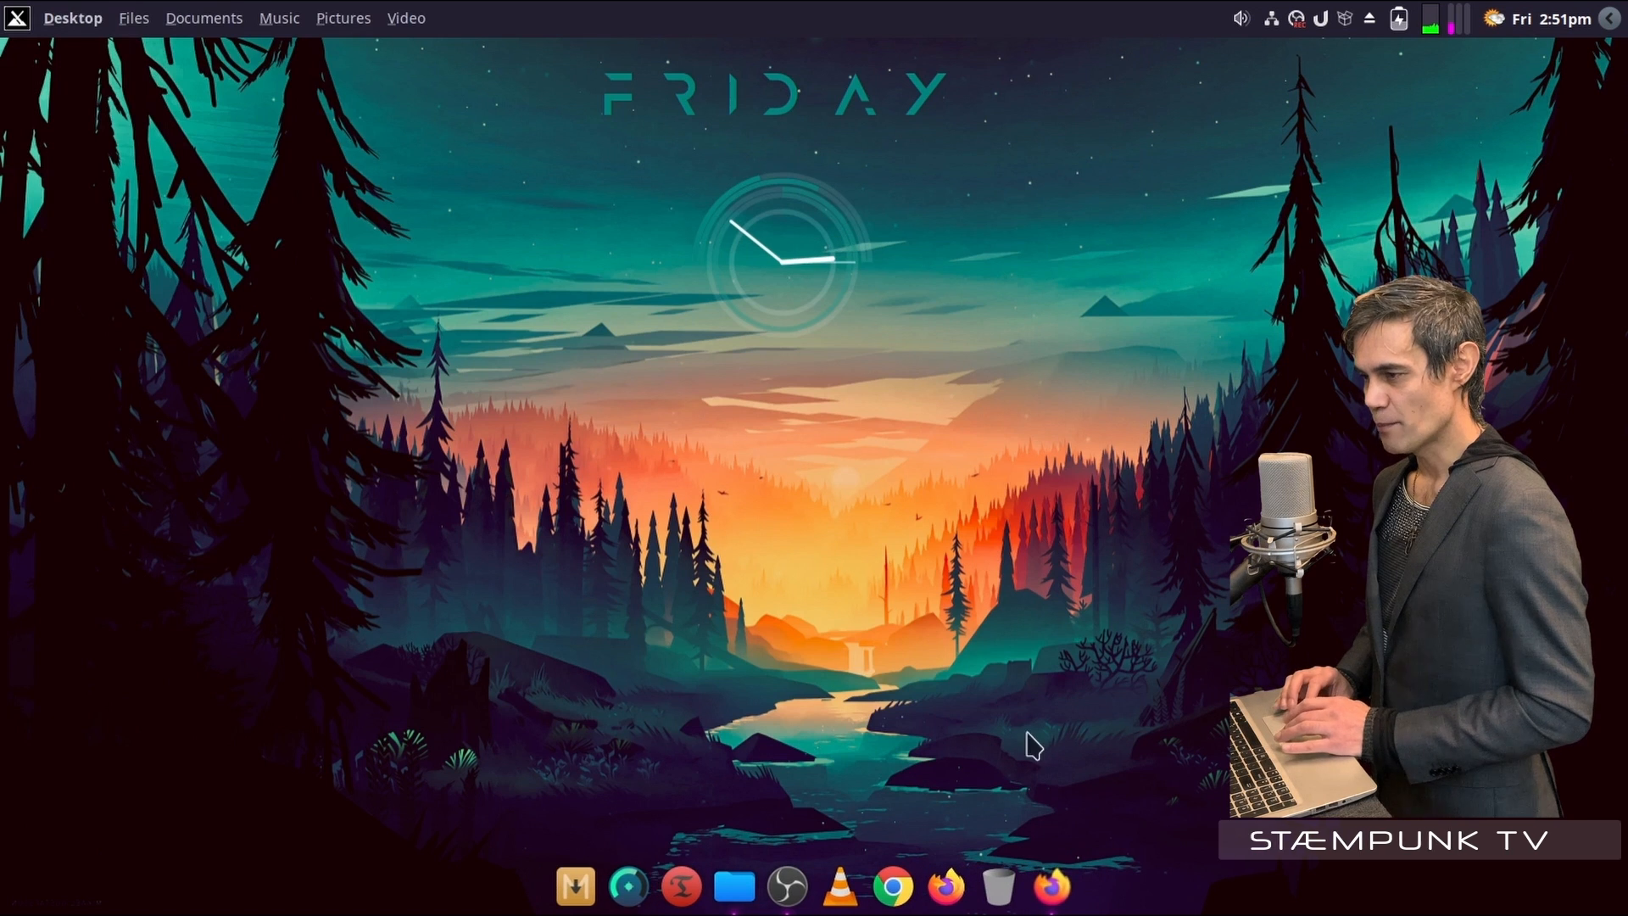
Switch back to Firefox and search the web for "rclone browser" in a new tab
click(1051, 886)
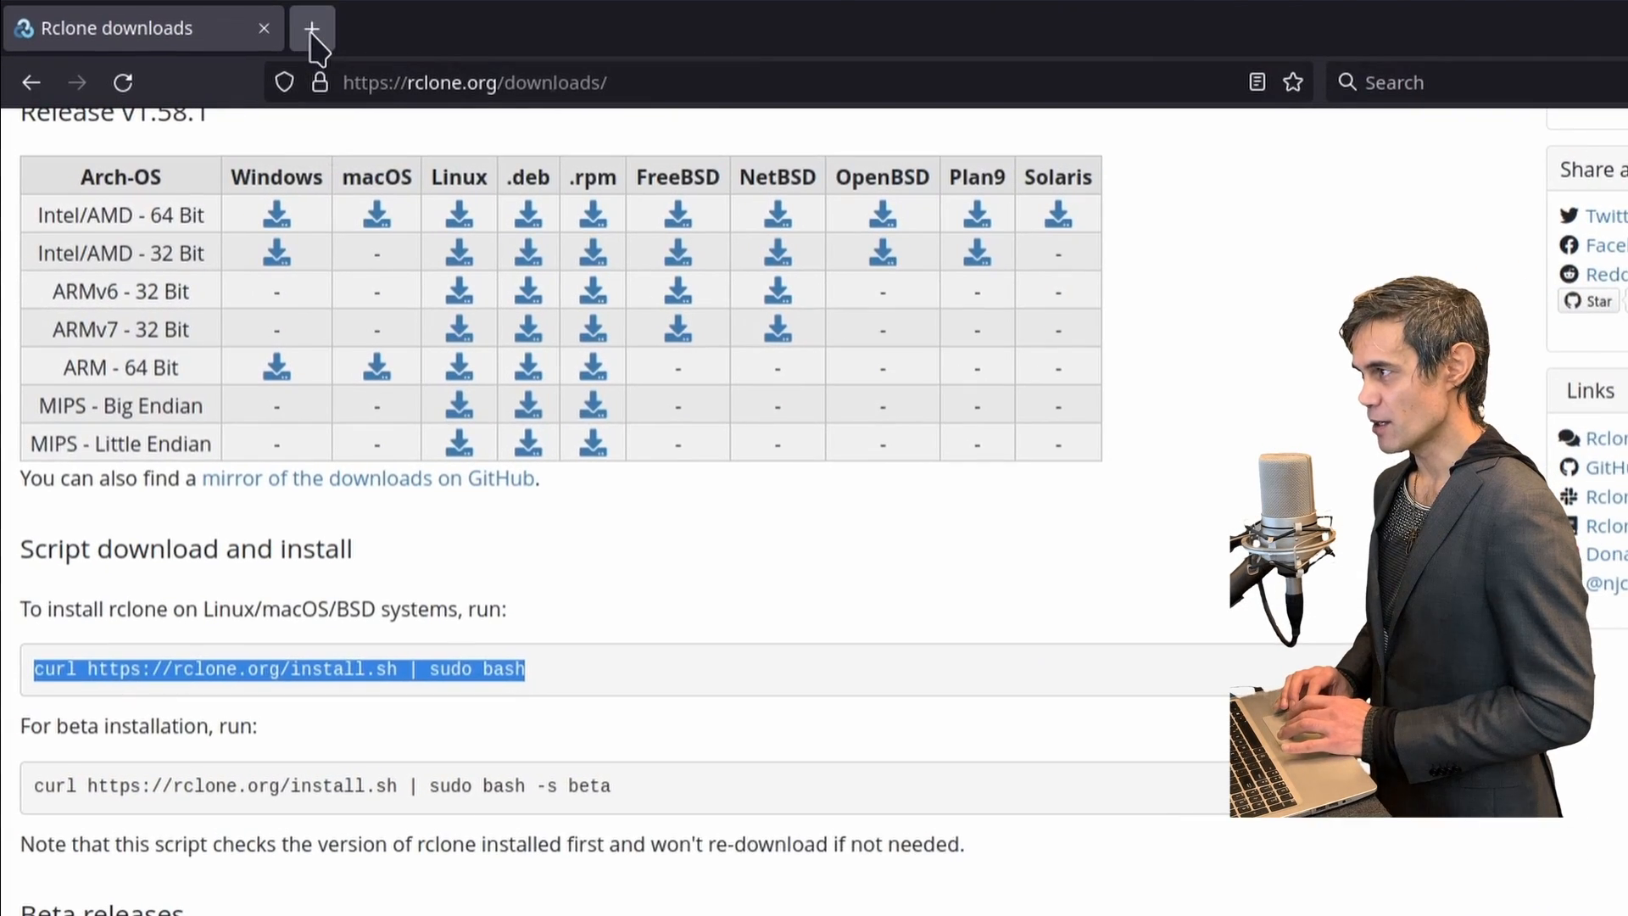
click(259, 79)
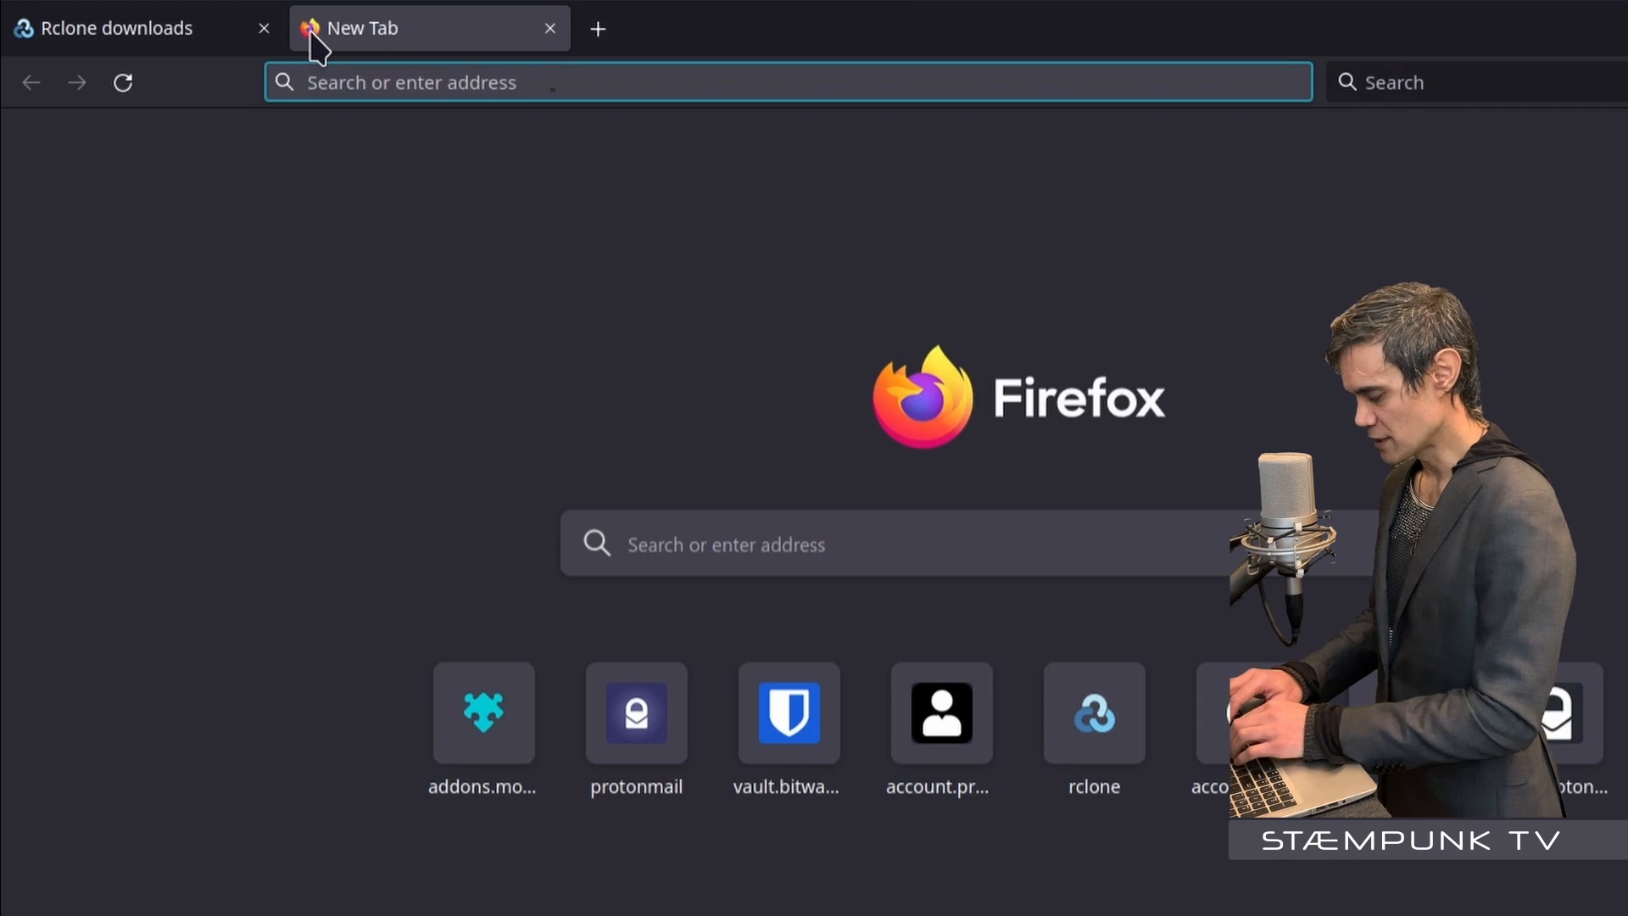
text(rclone)
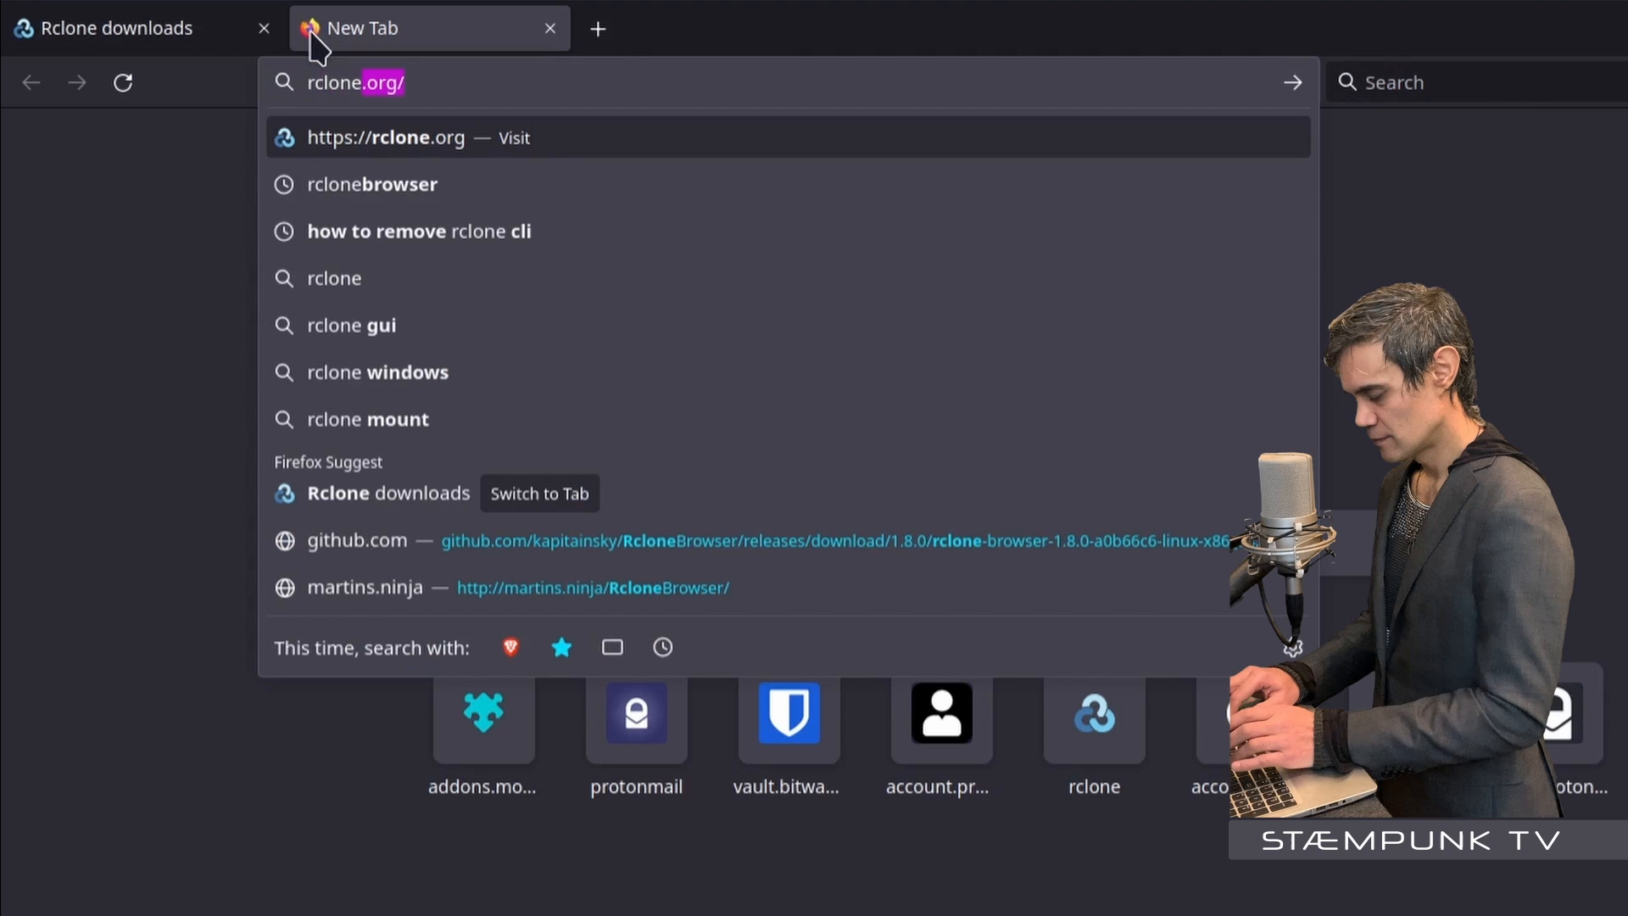
text( brow)
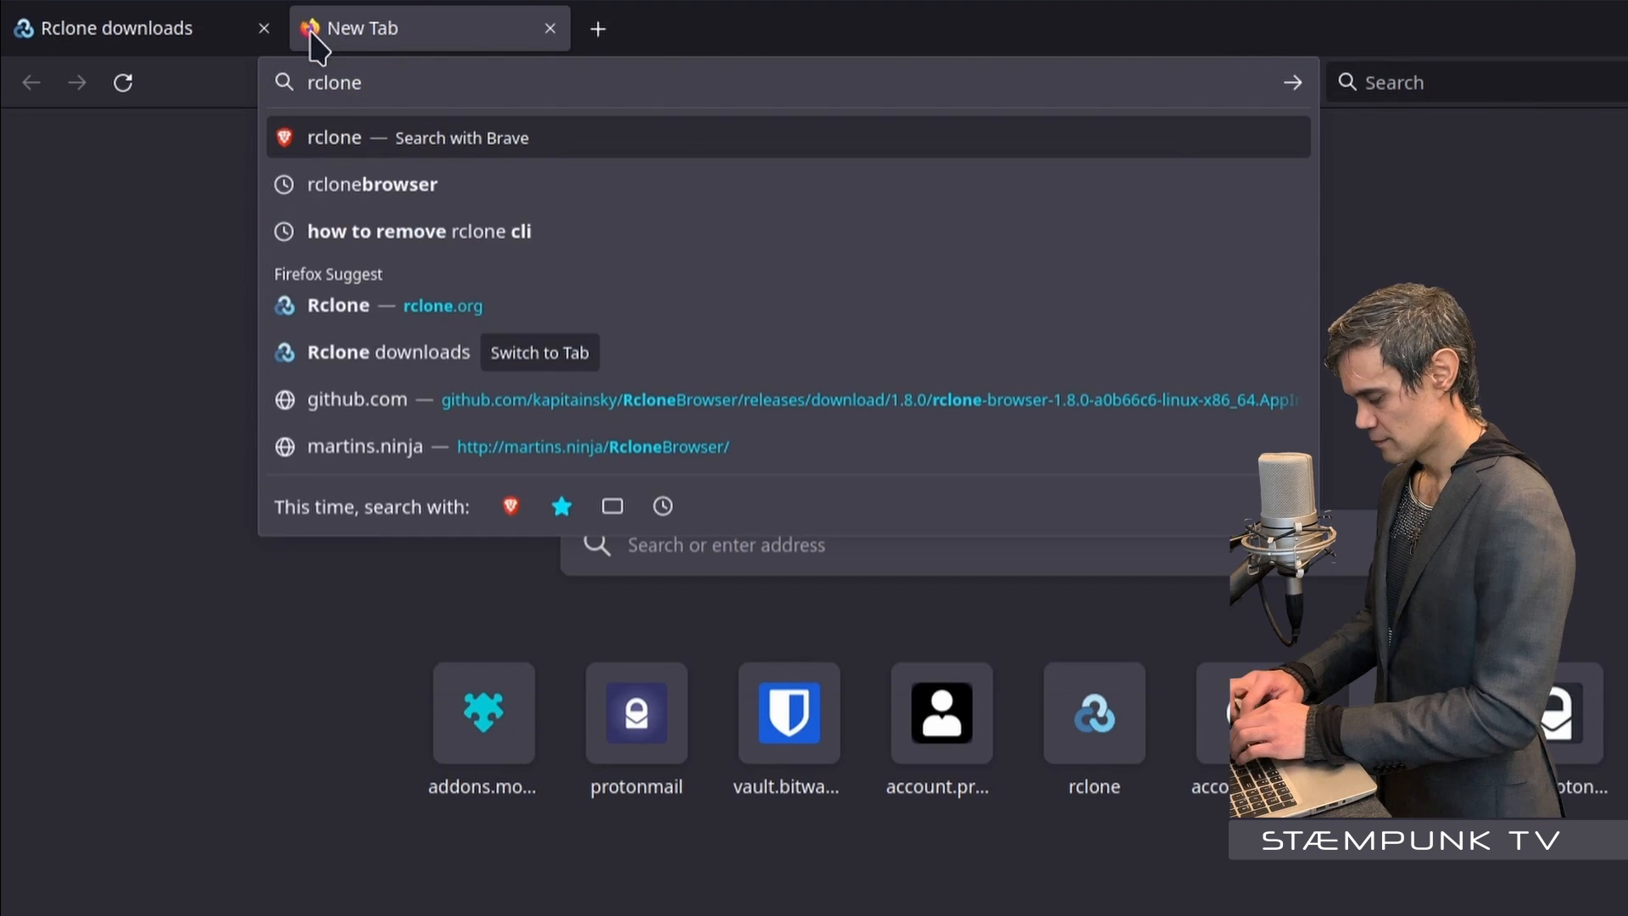
text(ser)
key(Return)
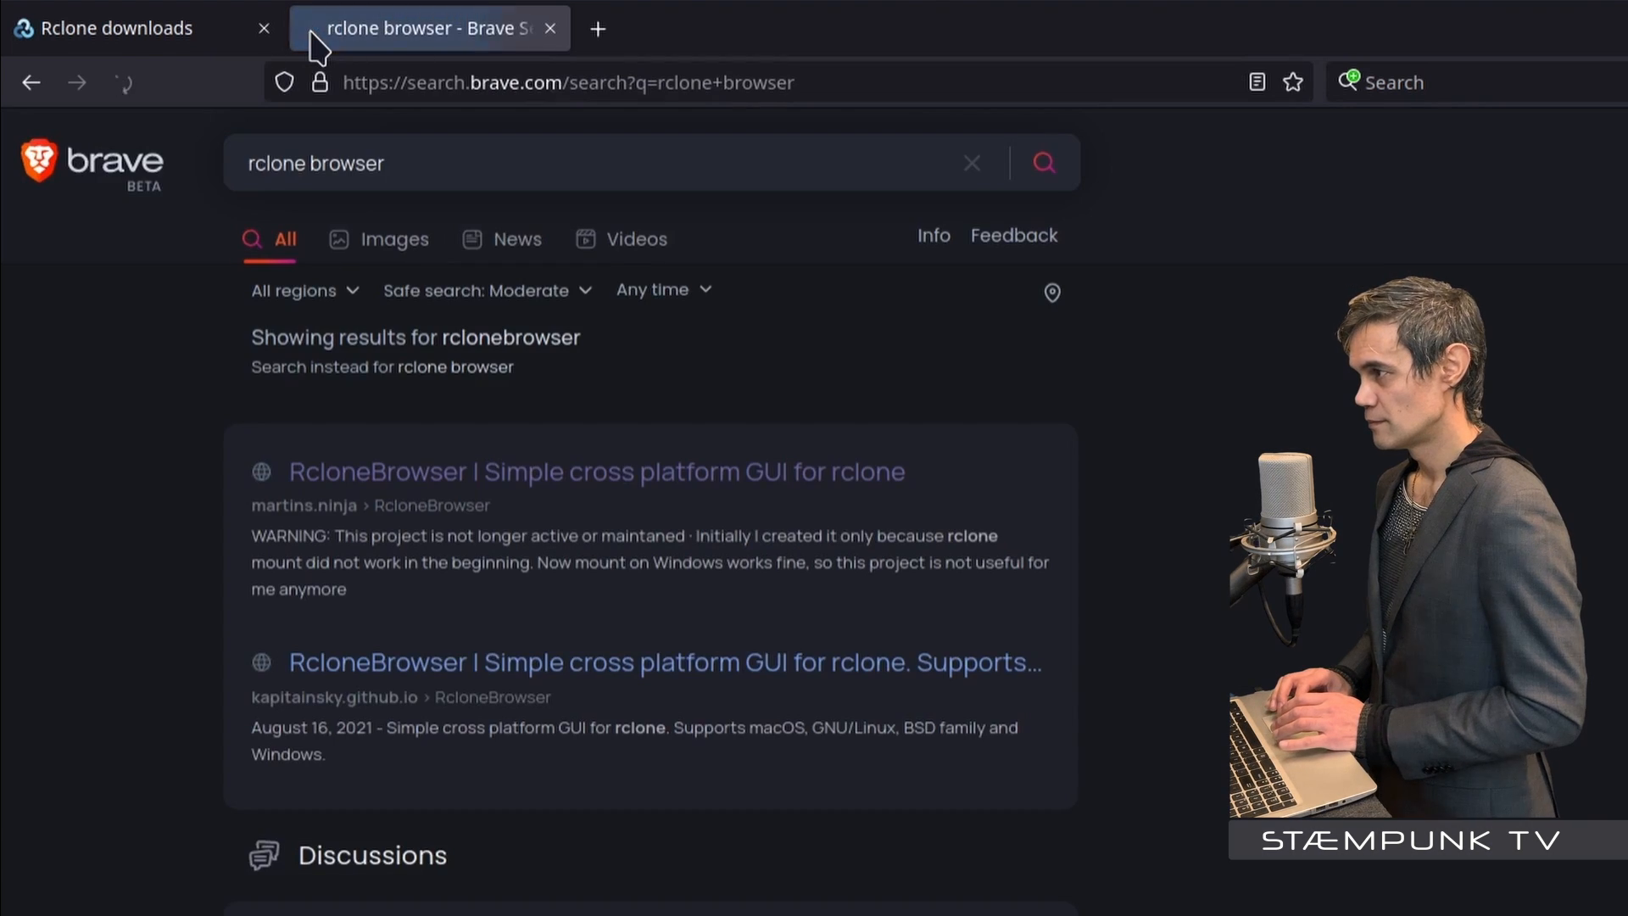
Close the Rclone downloads page and open both RcloneBrowser search results, martins.ninja and kapitainsky.github.io, in background tabs
click(261, 34)
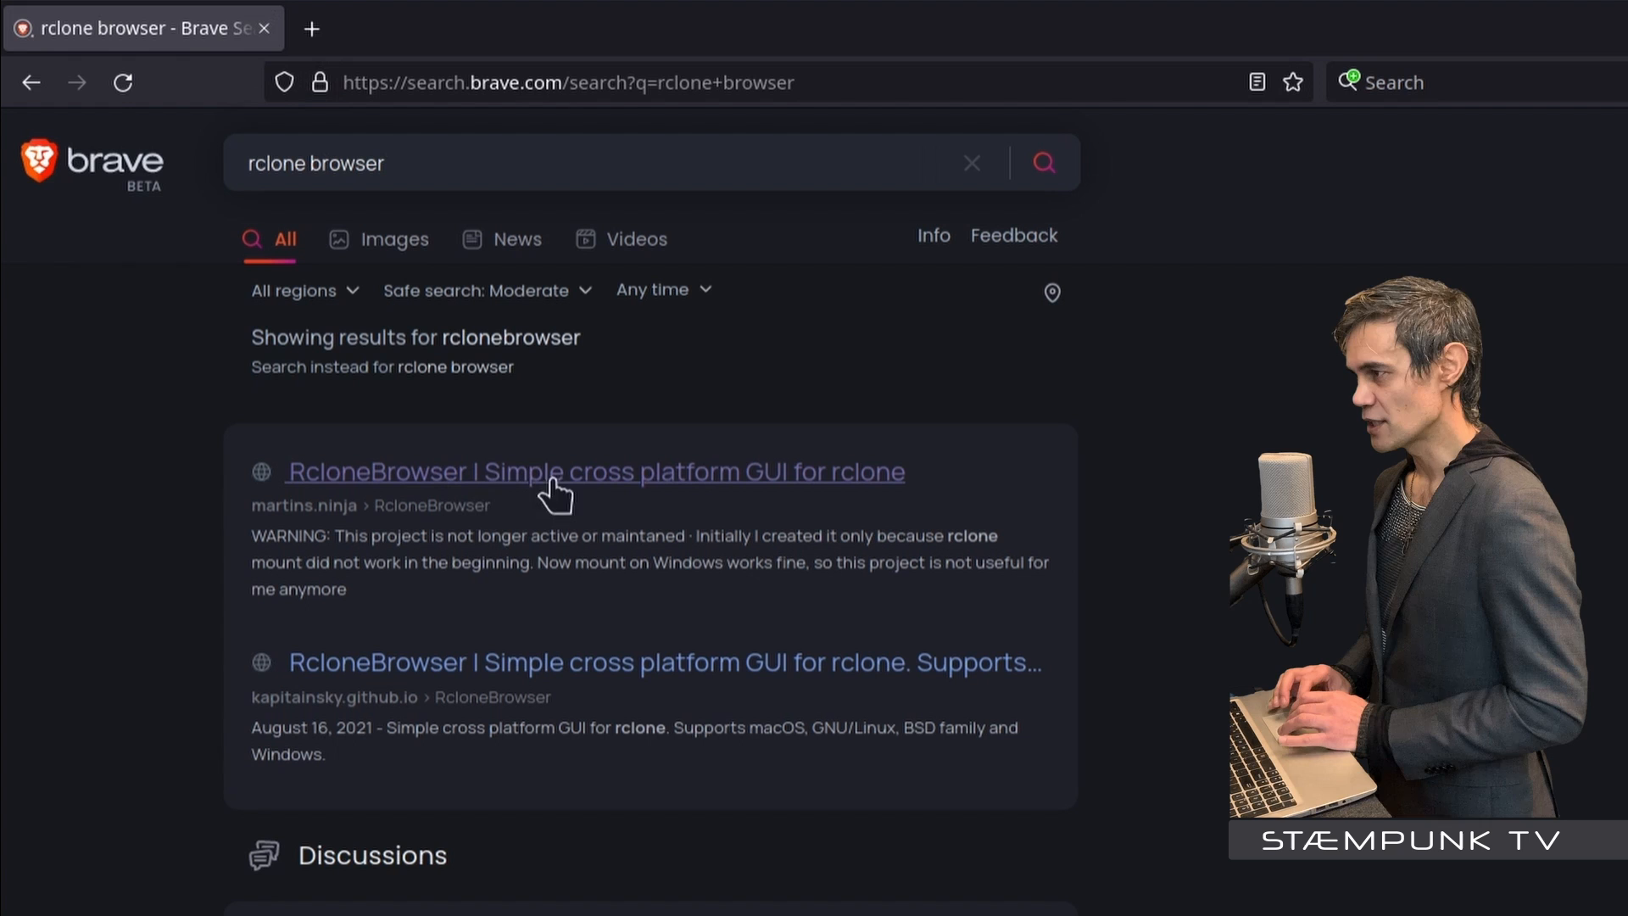
ctrl+click(583, 479)
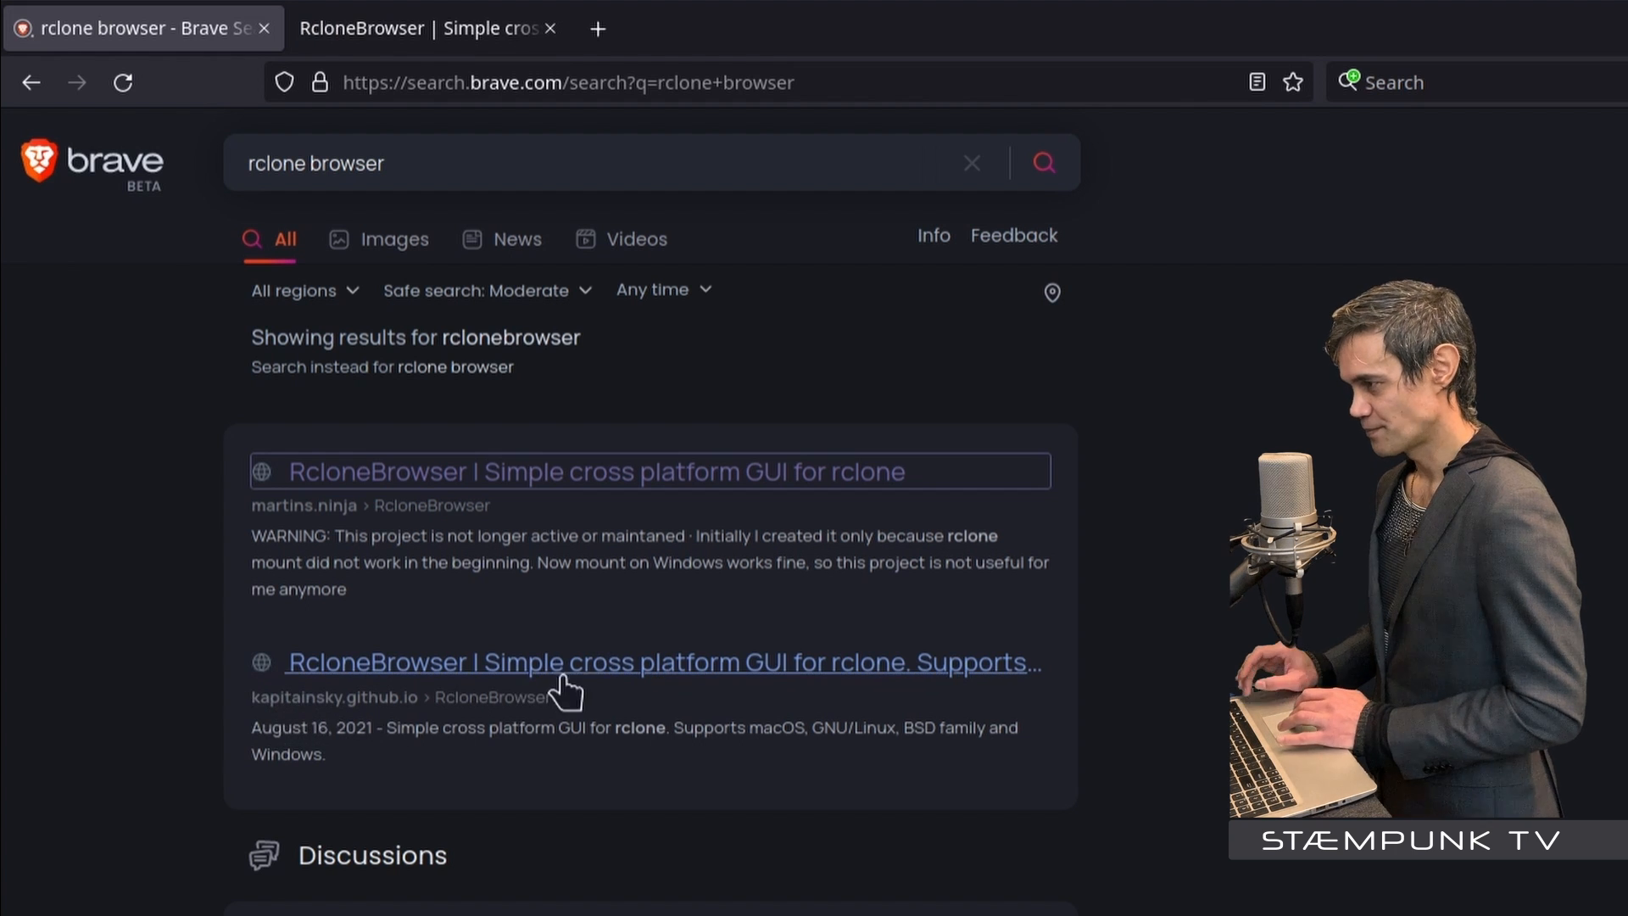
ctrl+click(587, 666)
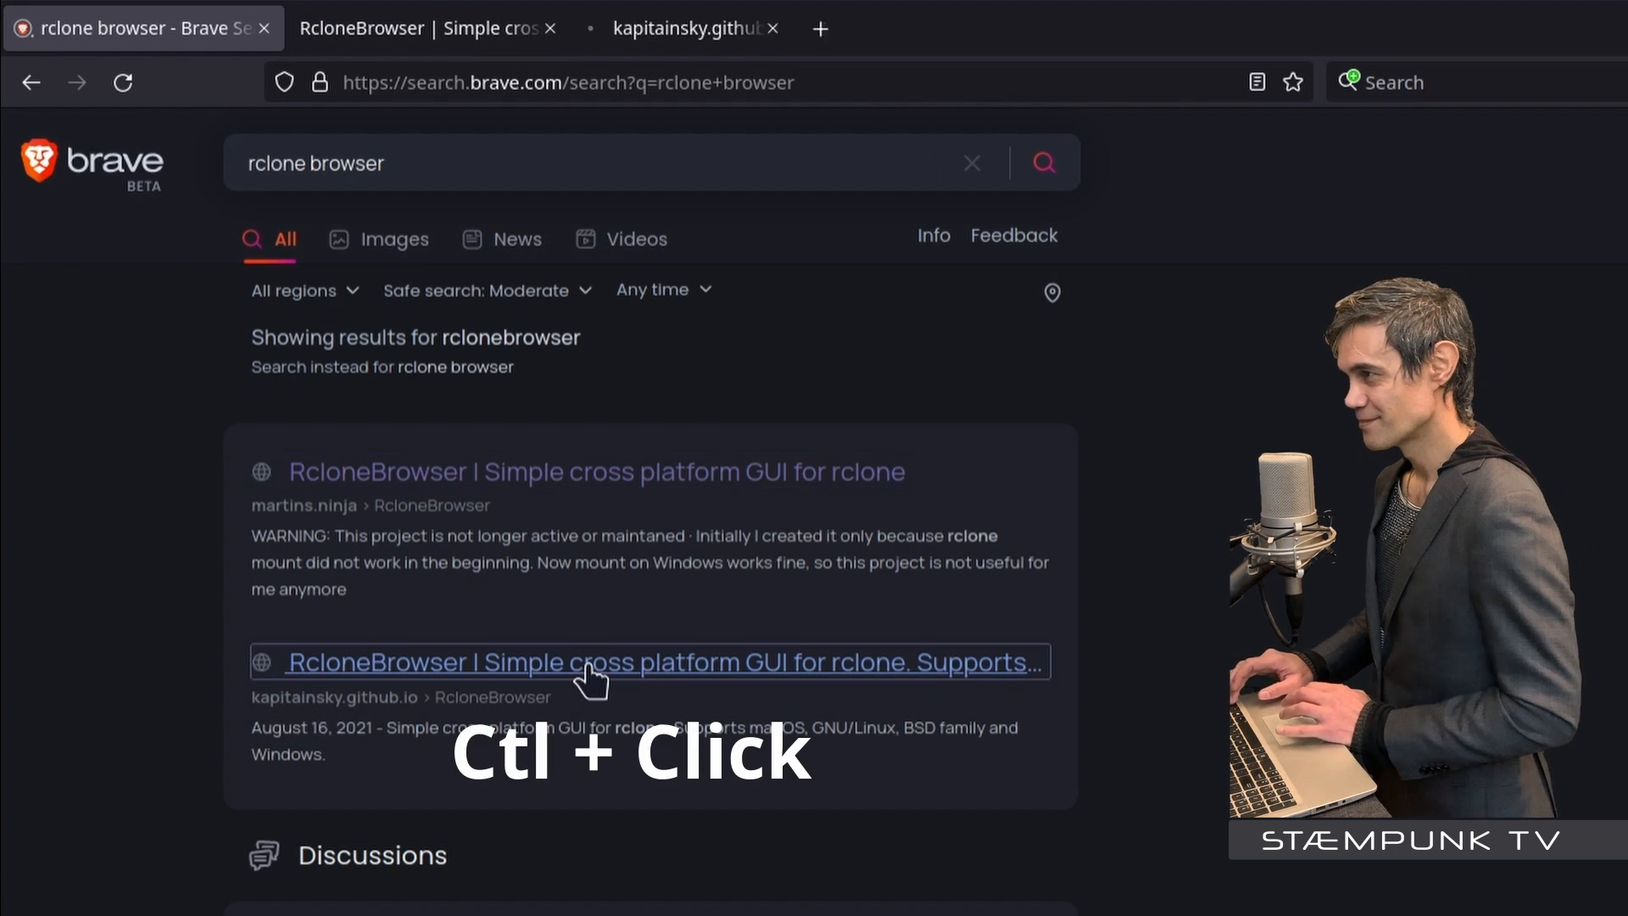
Check the maintenance status of the martins.ninja RcloneBrowser project, including its GitHub releases page and main repository page
click(452, 39)
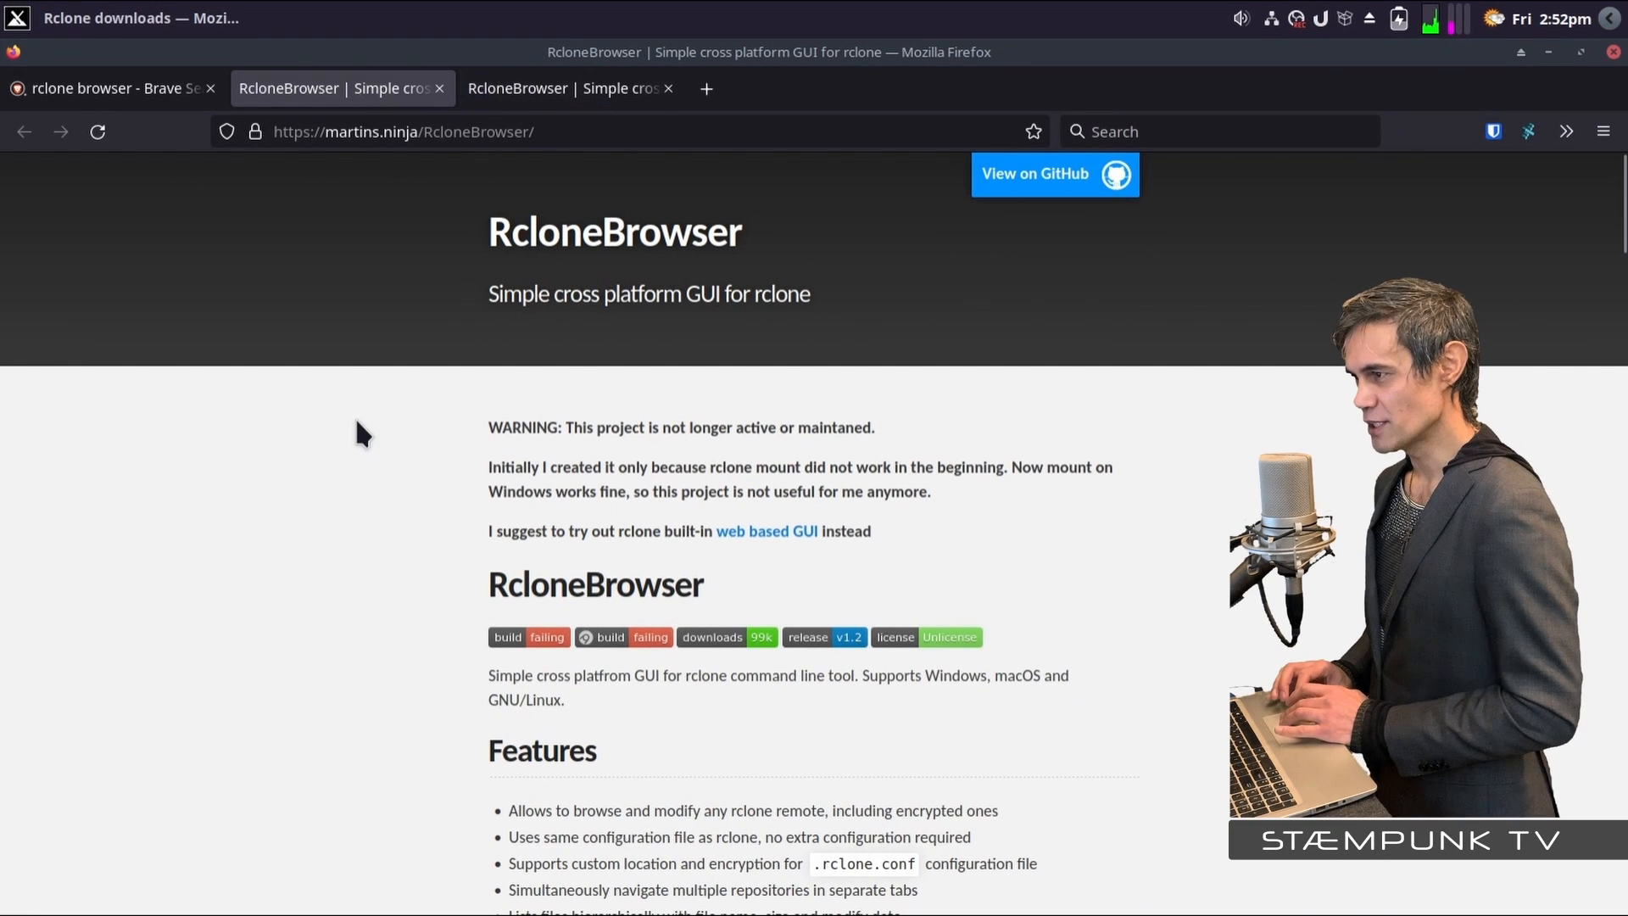
scroll(355, 421, down, 8)
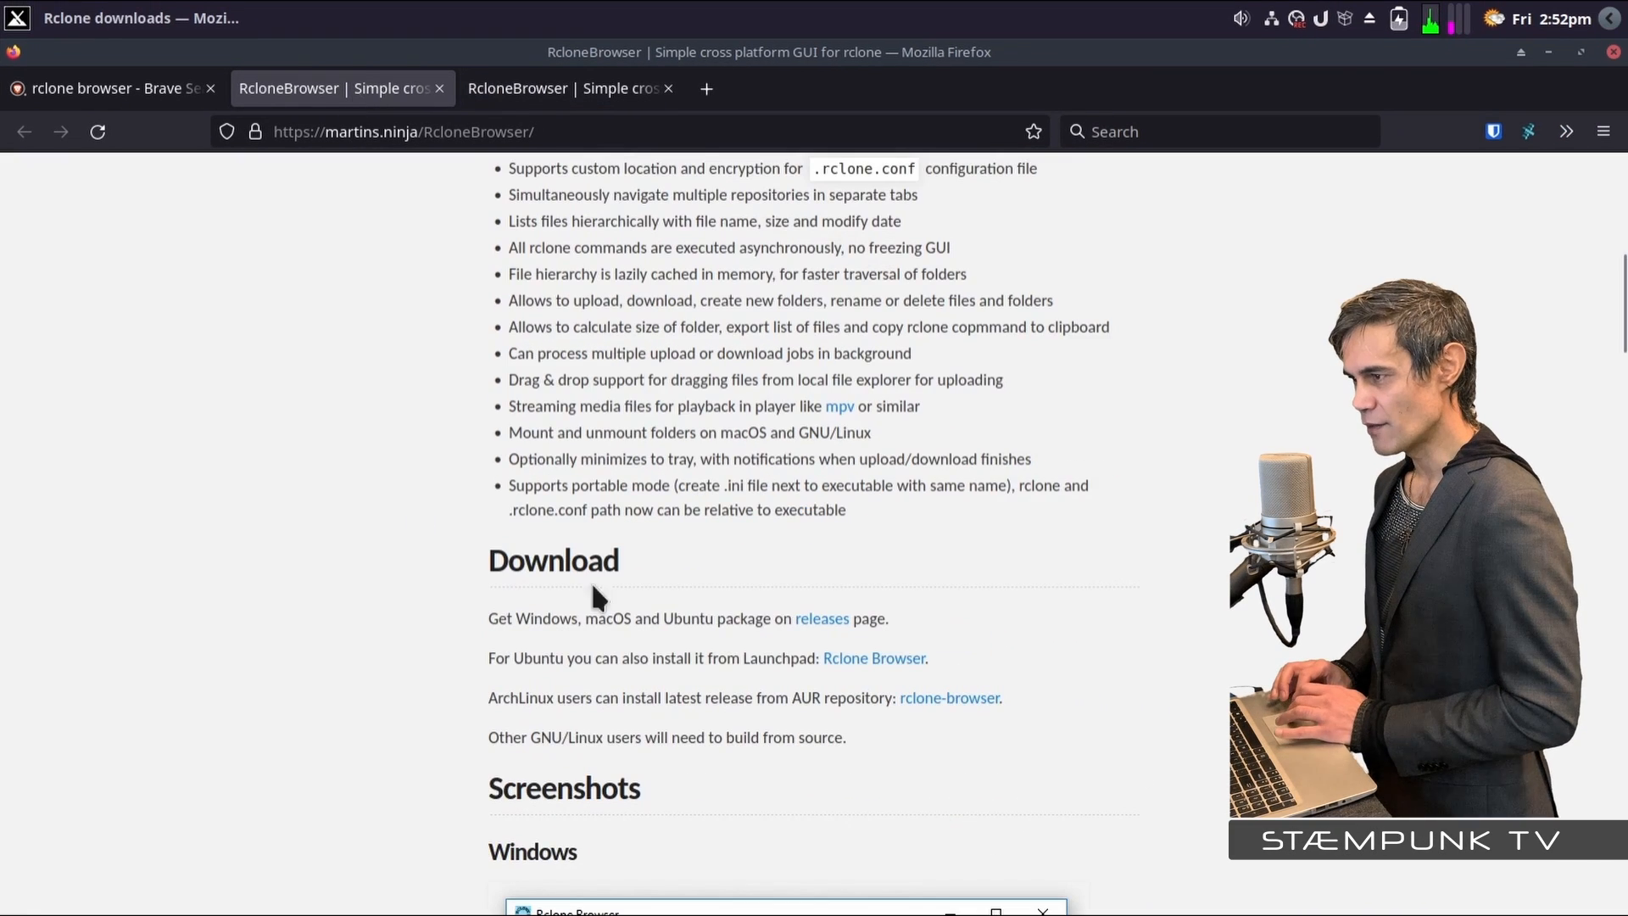
click(821, 618)
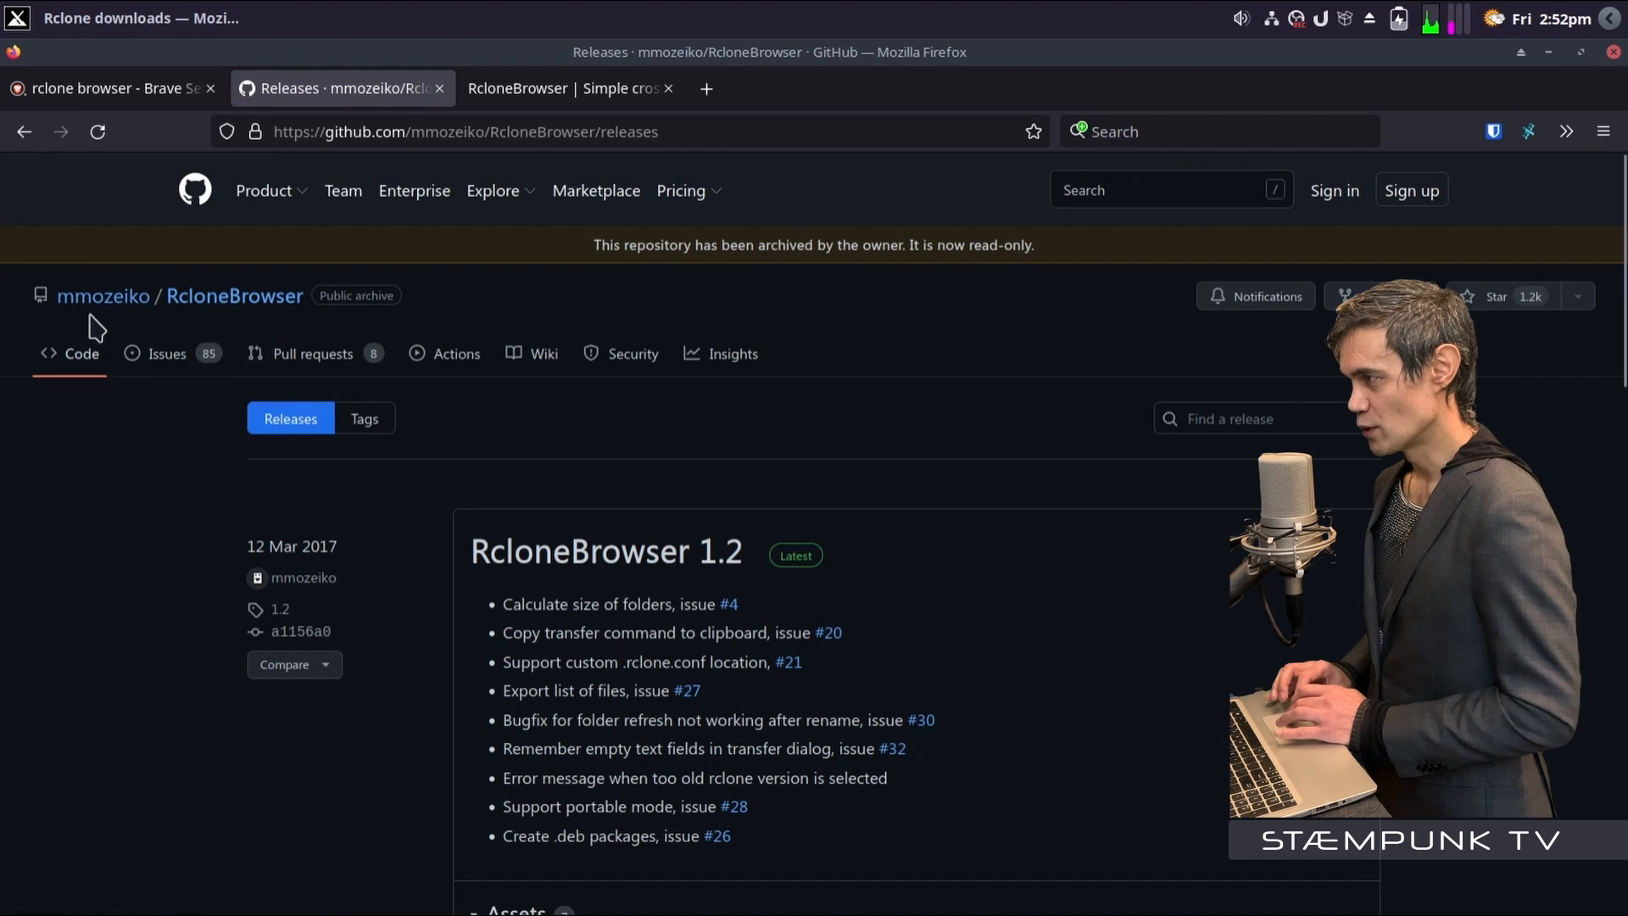
scroll(965, 584, down, 3)
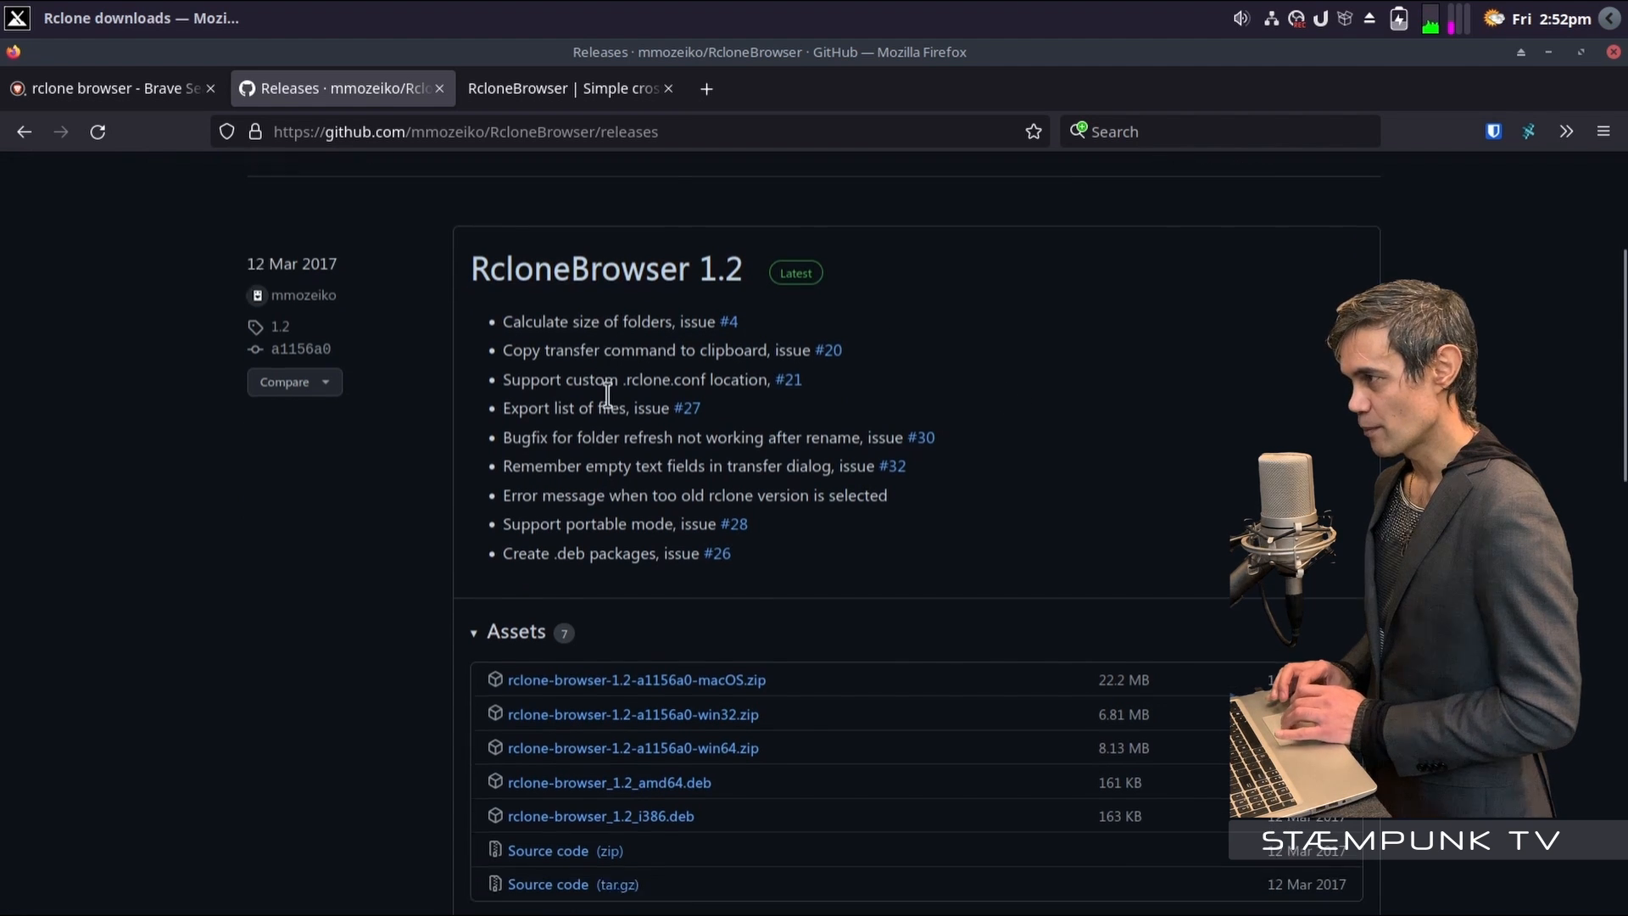
scroll(603, 410, up, 3)
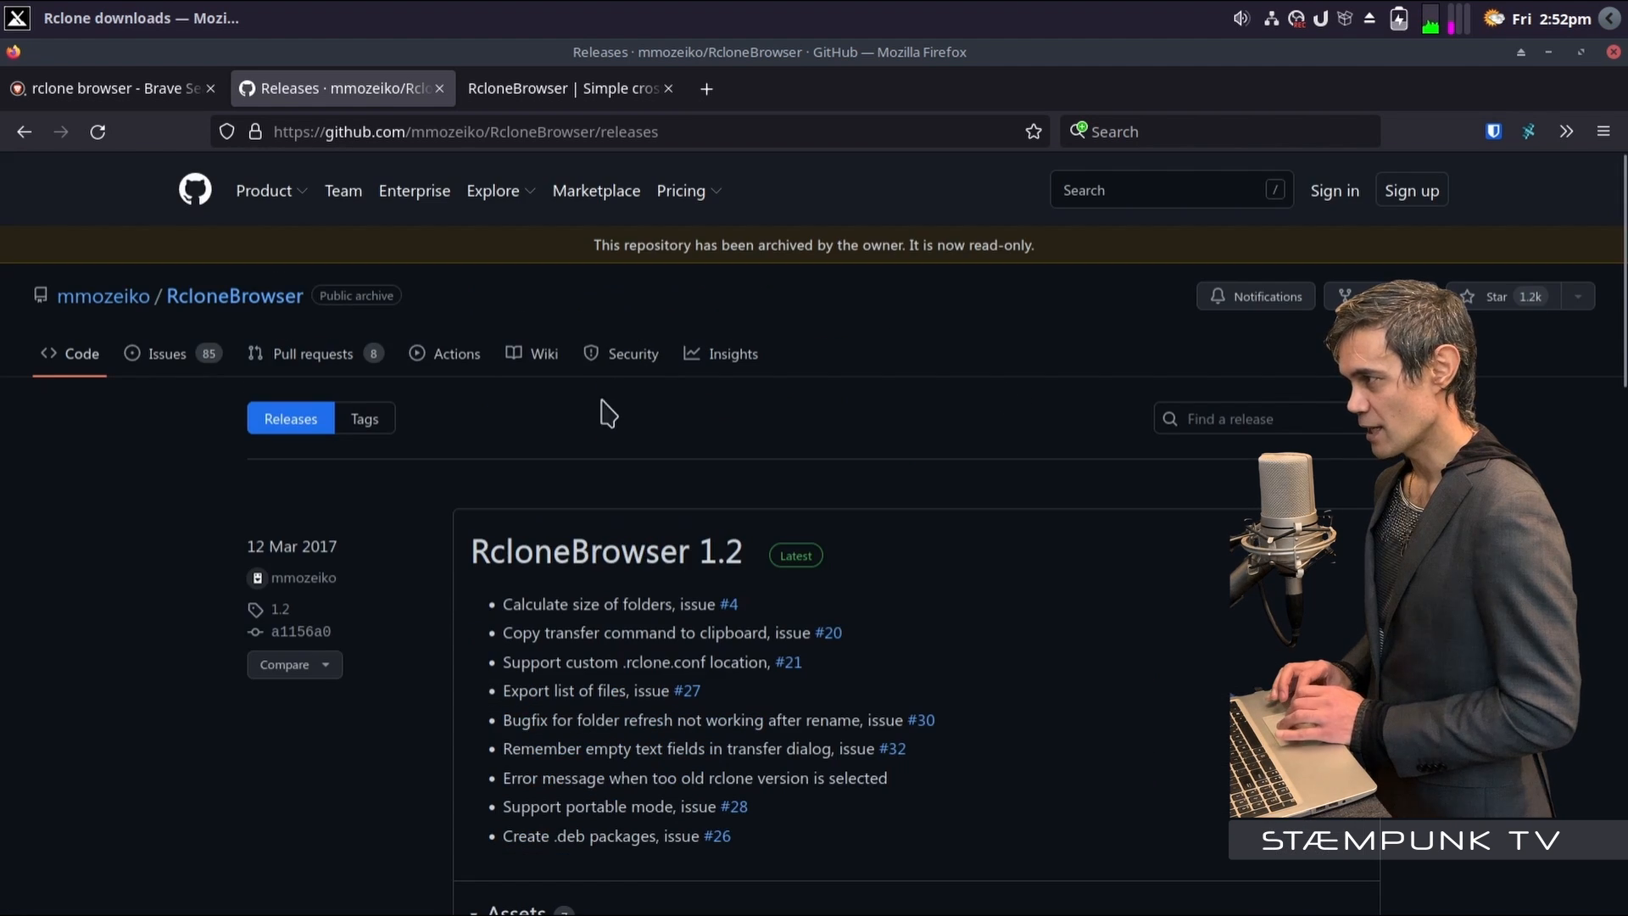
click(231, 301)
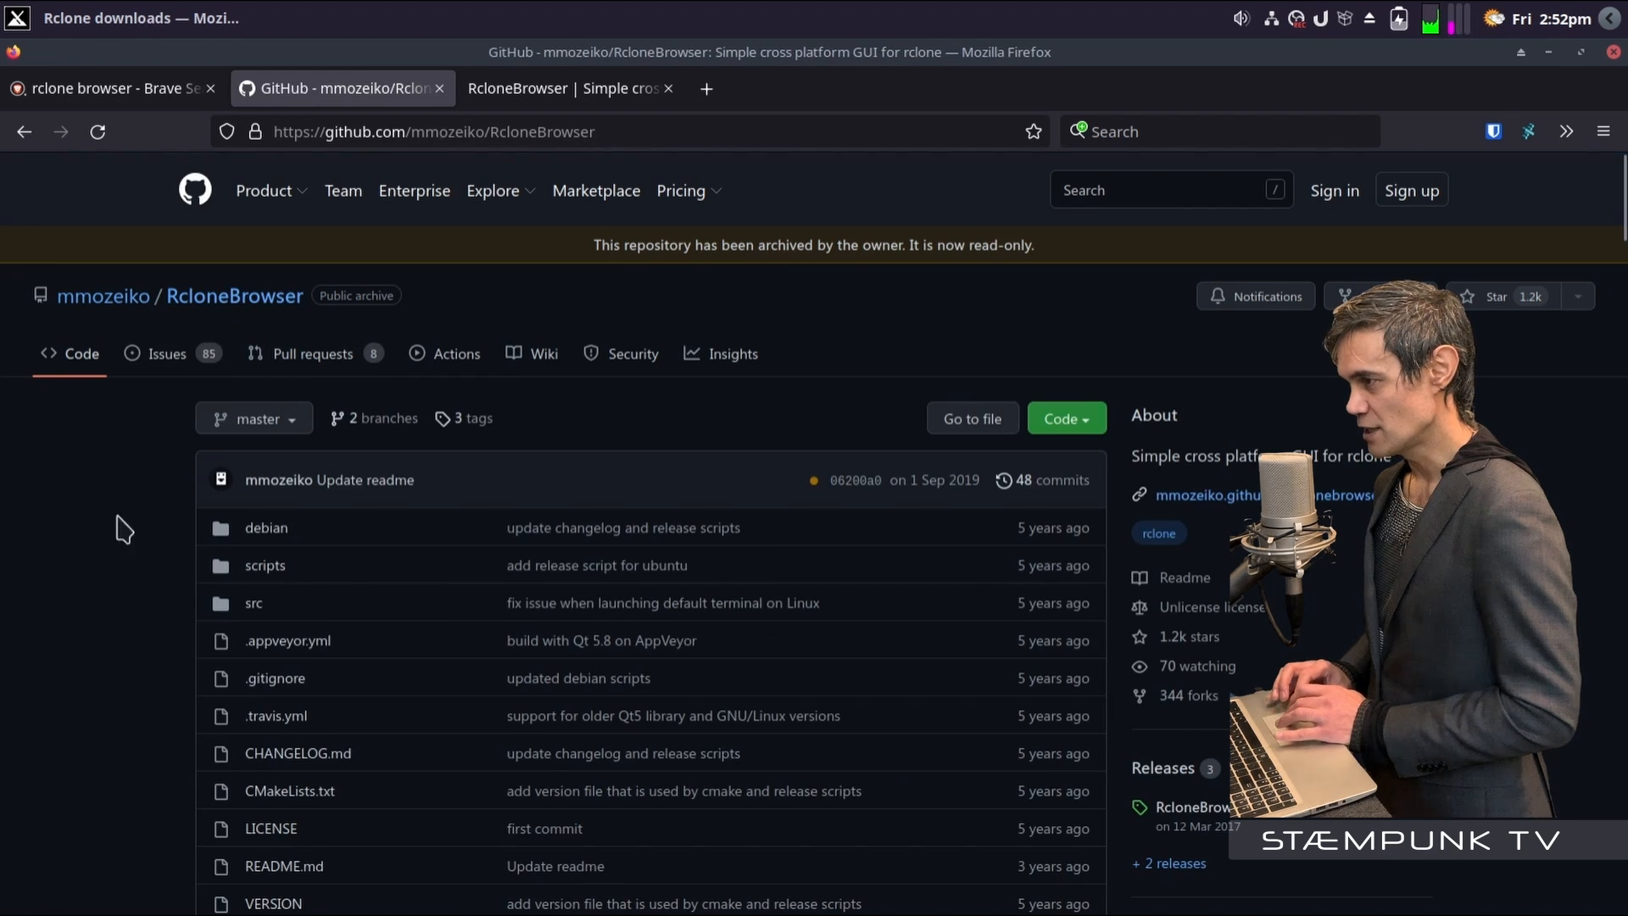
Unmaximise Firefox and go from the kapitainsky RcloneBrowser page's "How to get it" link to the project's GitHub releases
double_click(697, 59)
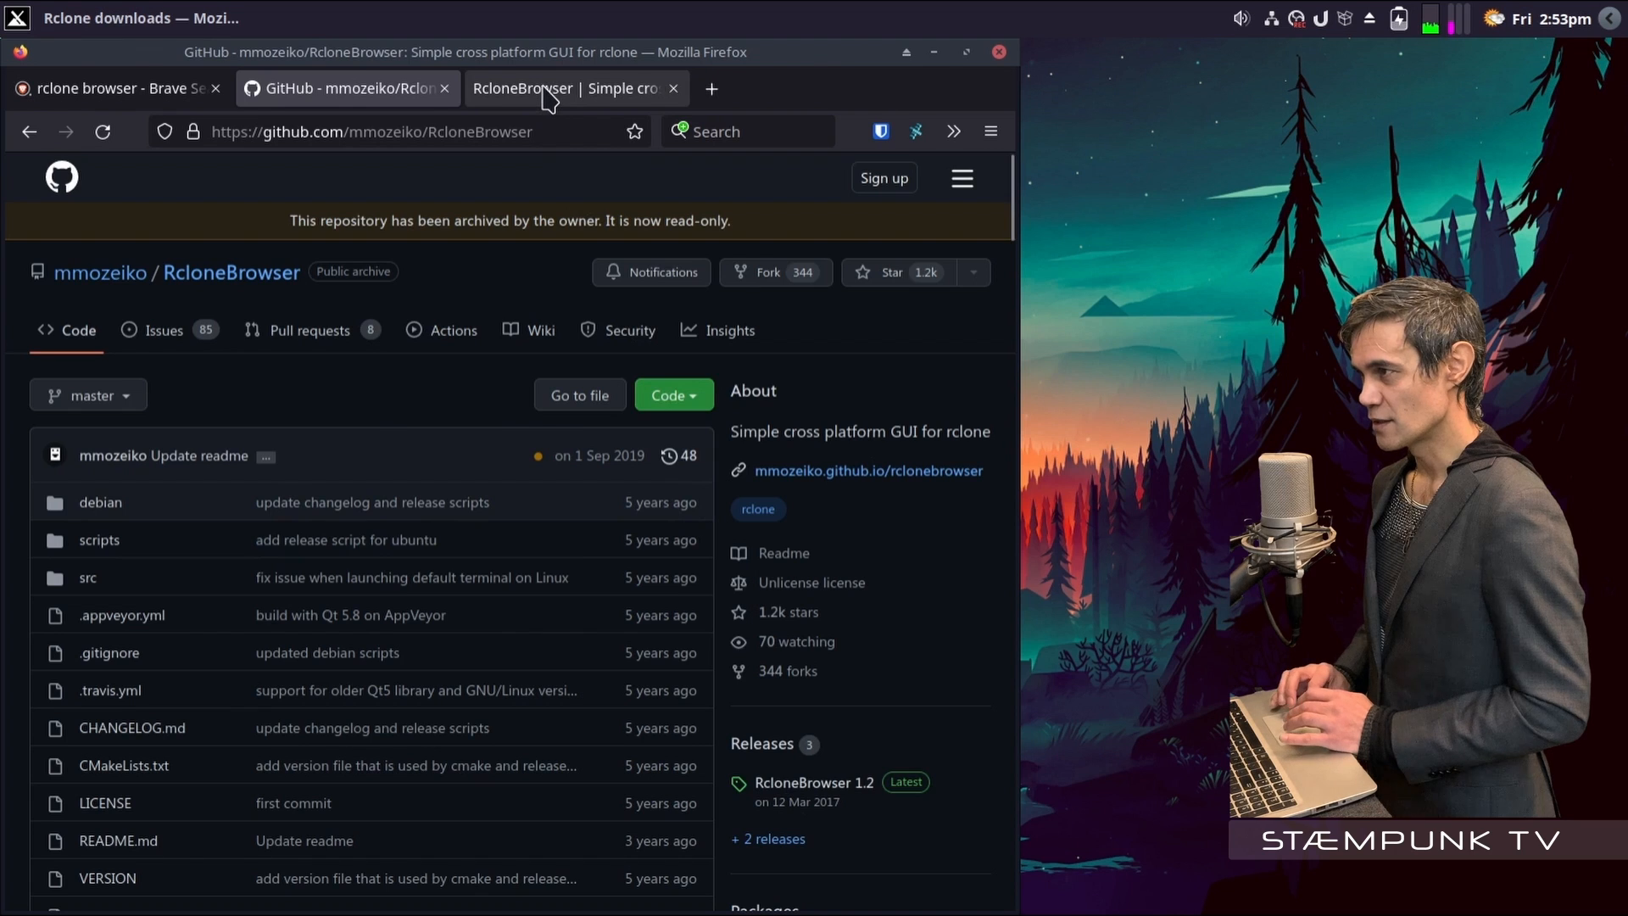
click(550, 99)
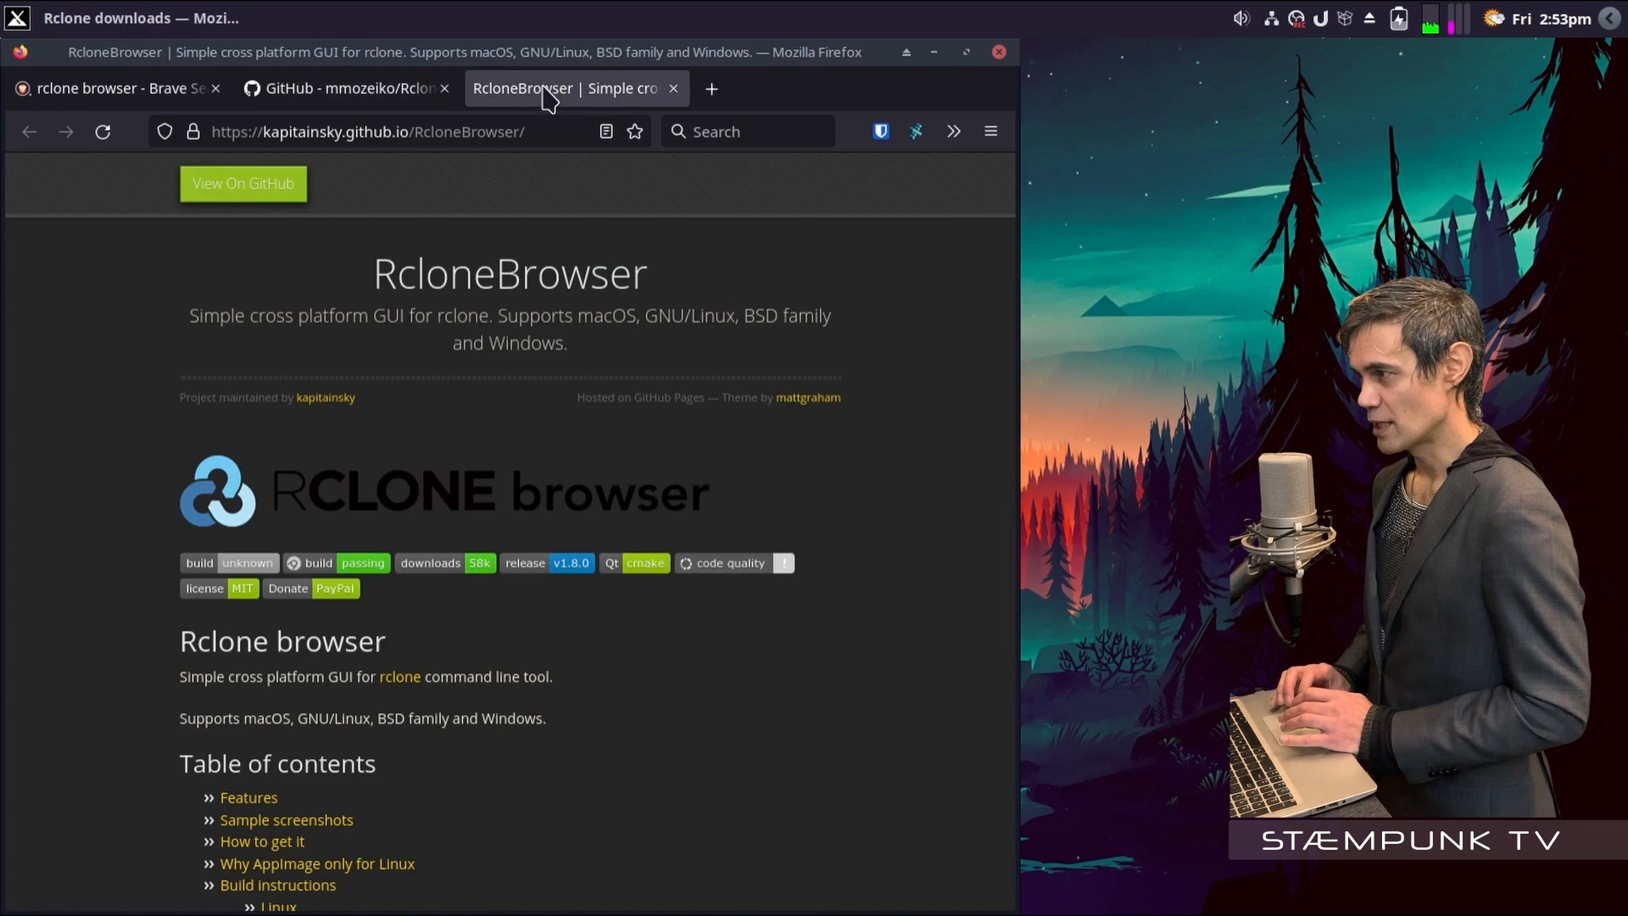
click(257, 844)
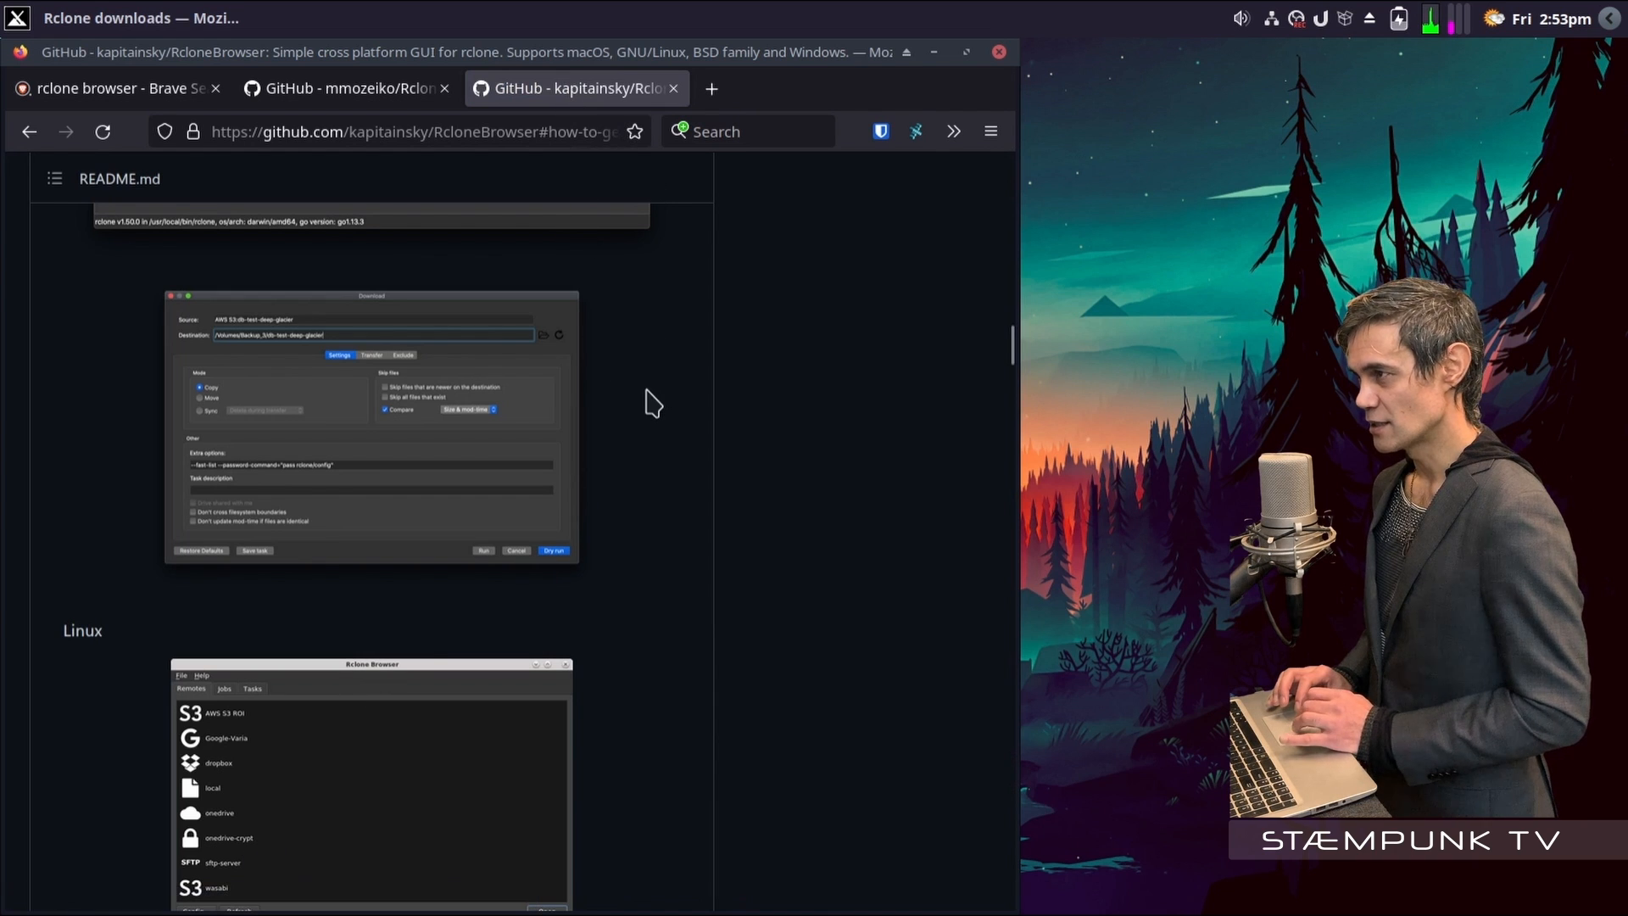
scroll(652, 402, up, 20)
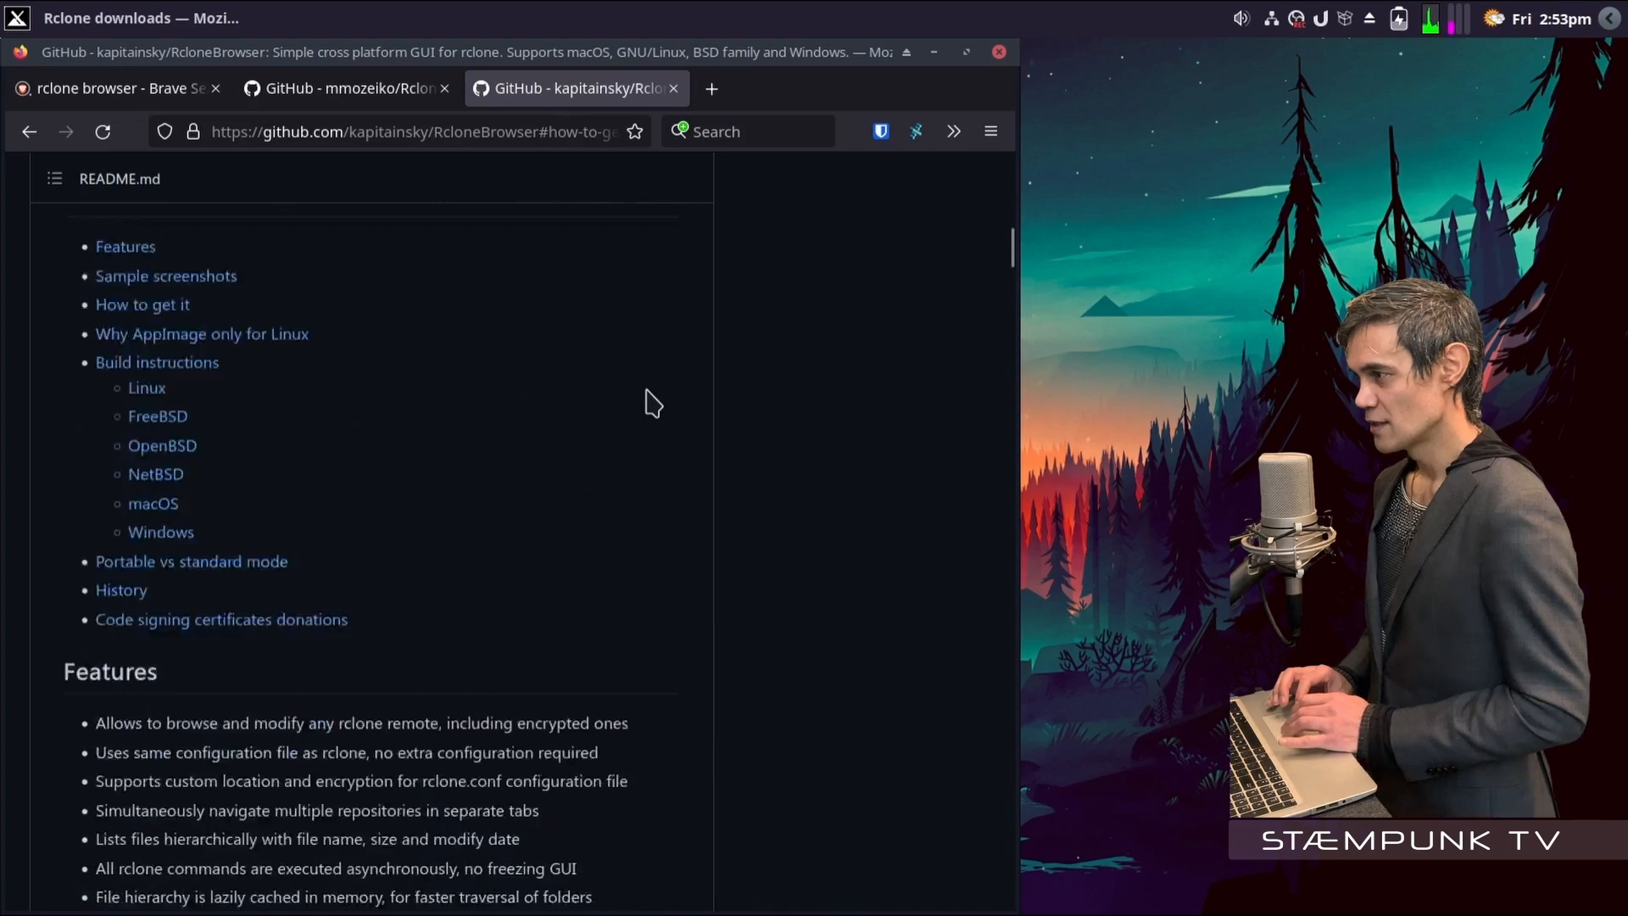
scroll(653, 403, up, 1)
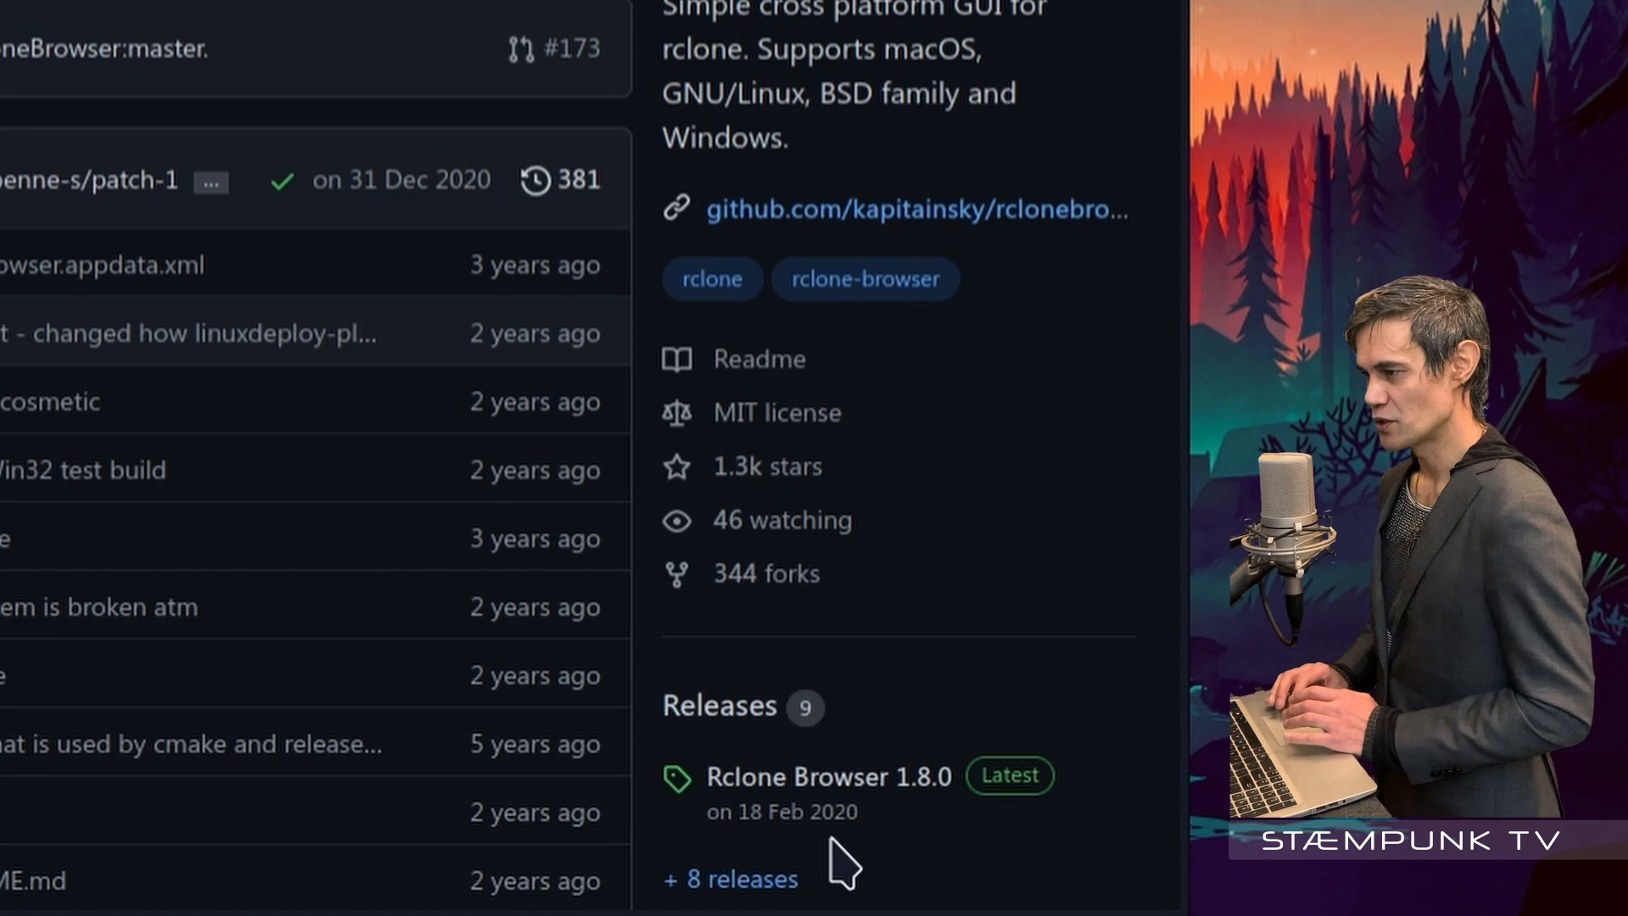
click(735, 712)
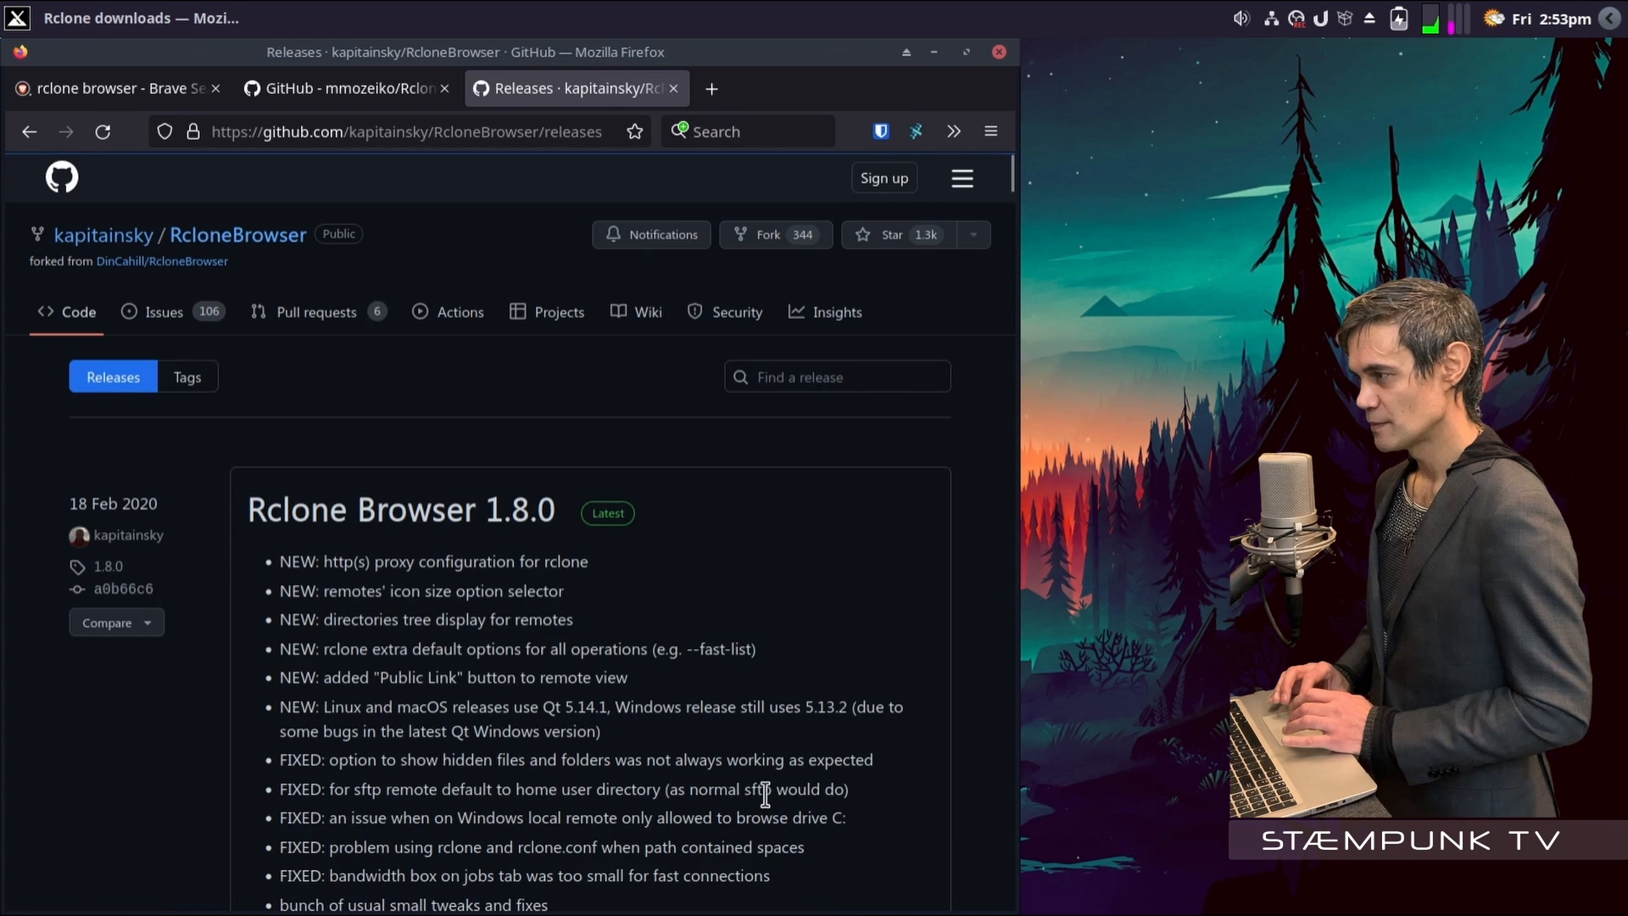
Download rclone-browser-1.8.0-a0b66c6-linux-x86_64.AppImage from the 1.8.0 release assets and save it to the Downloads folder
scroll(273, 694, down, 10)
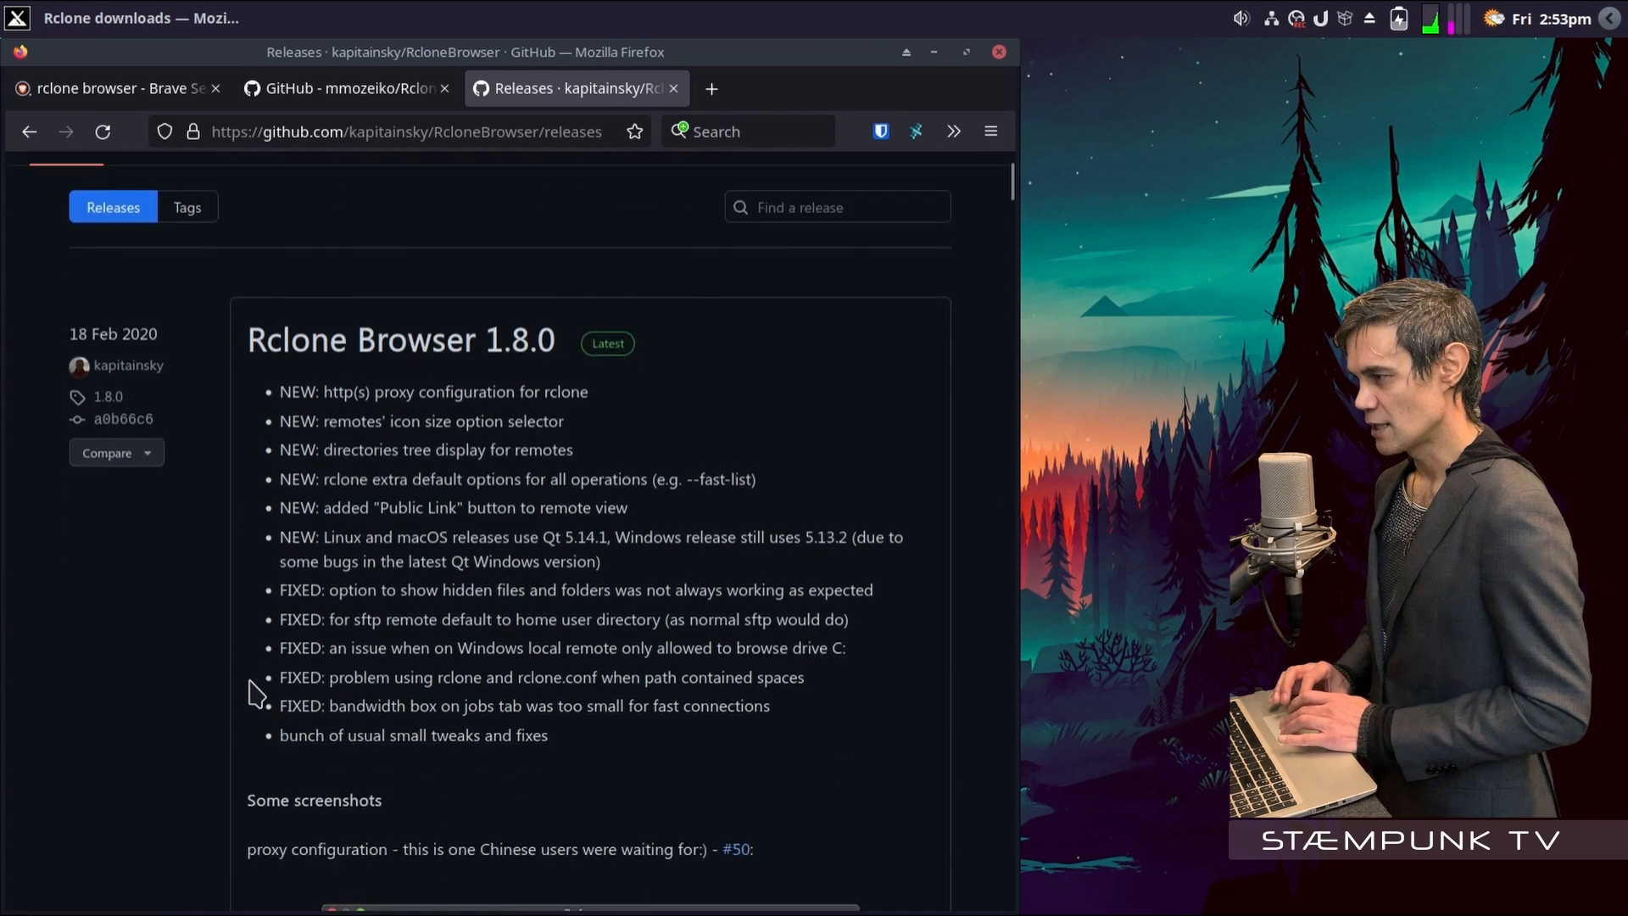
scroll(256, 694, down, 18)
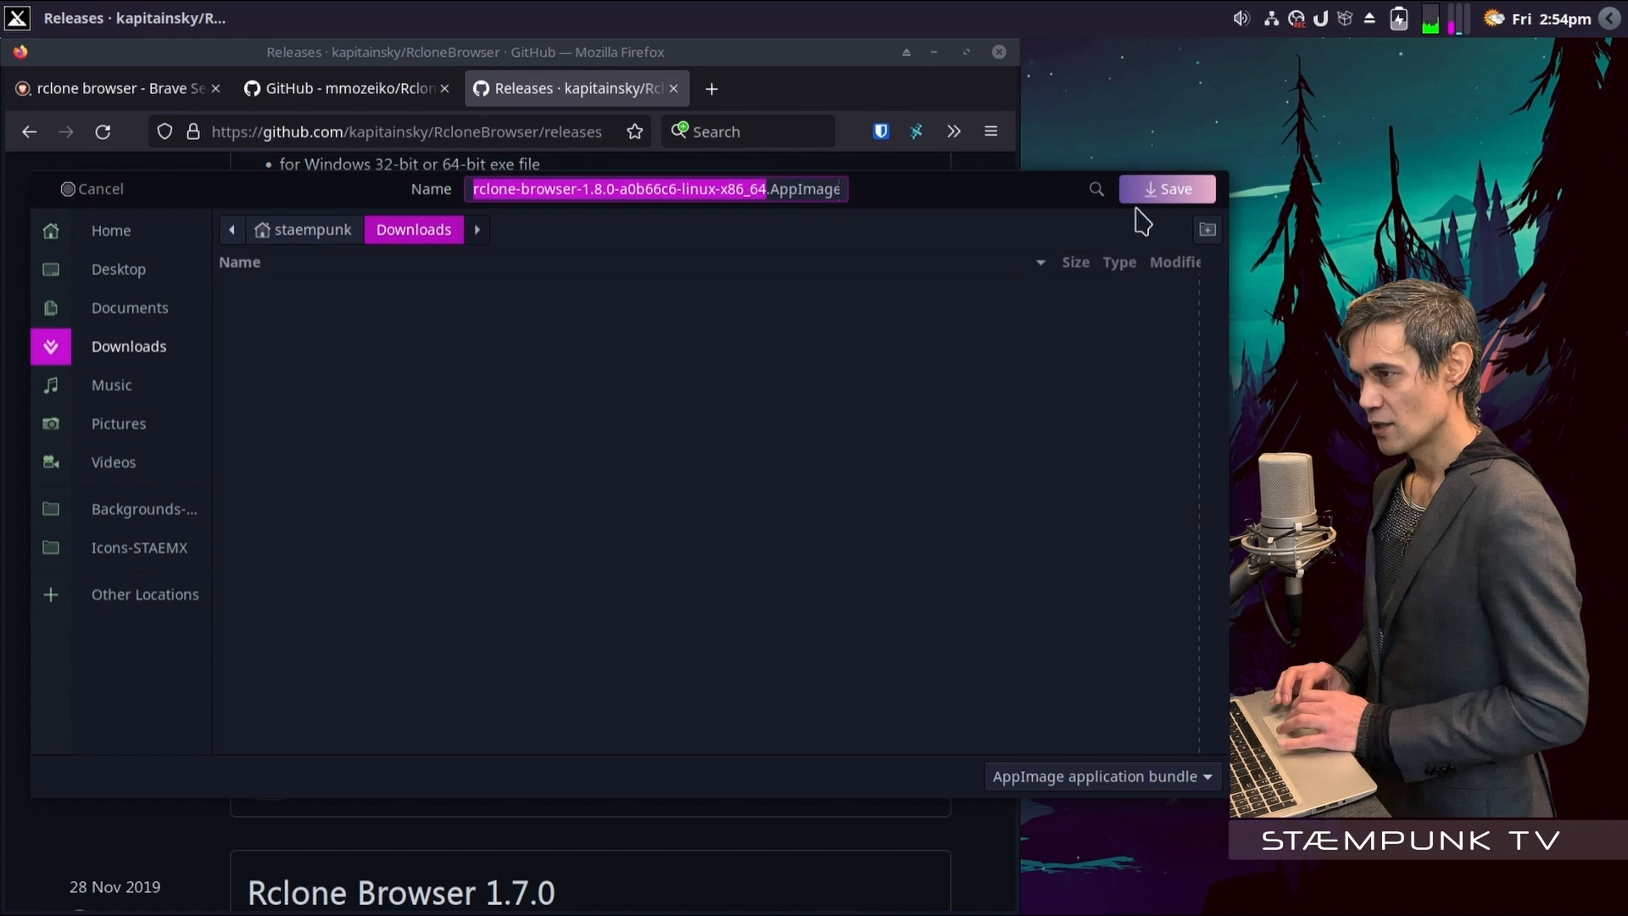
click(1162, 197)
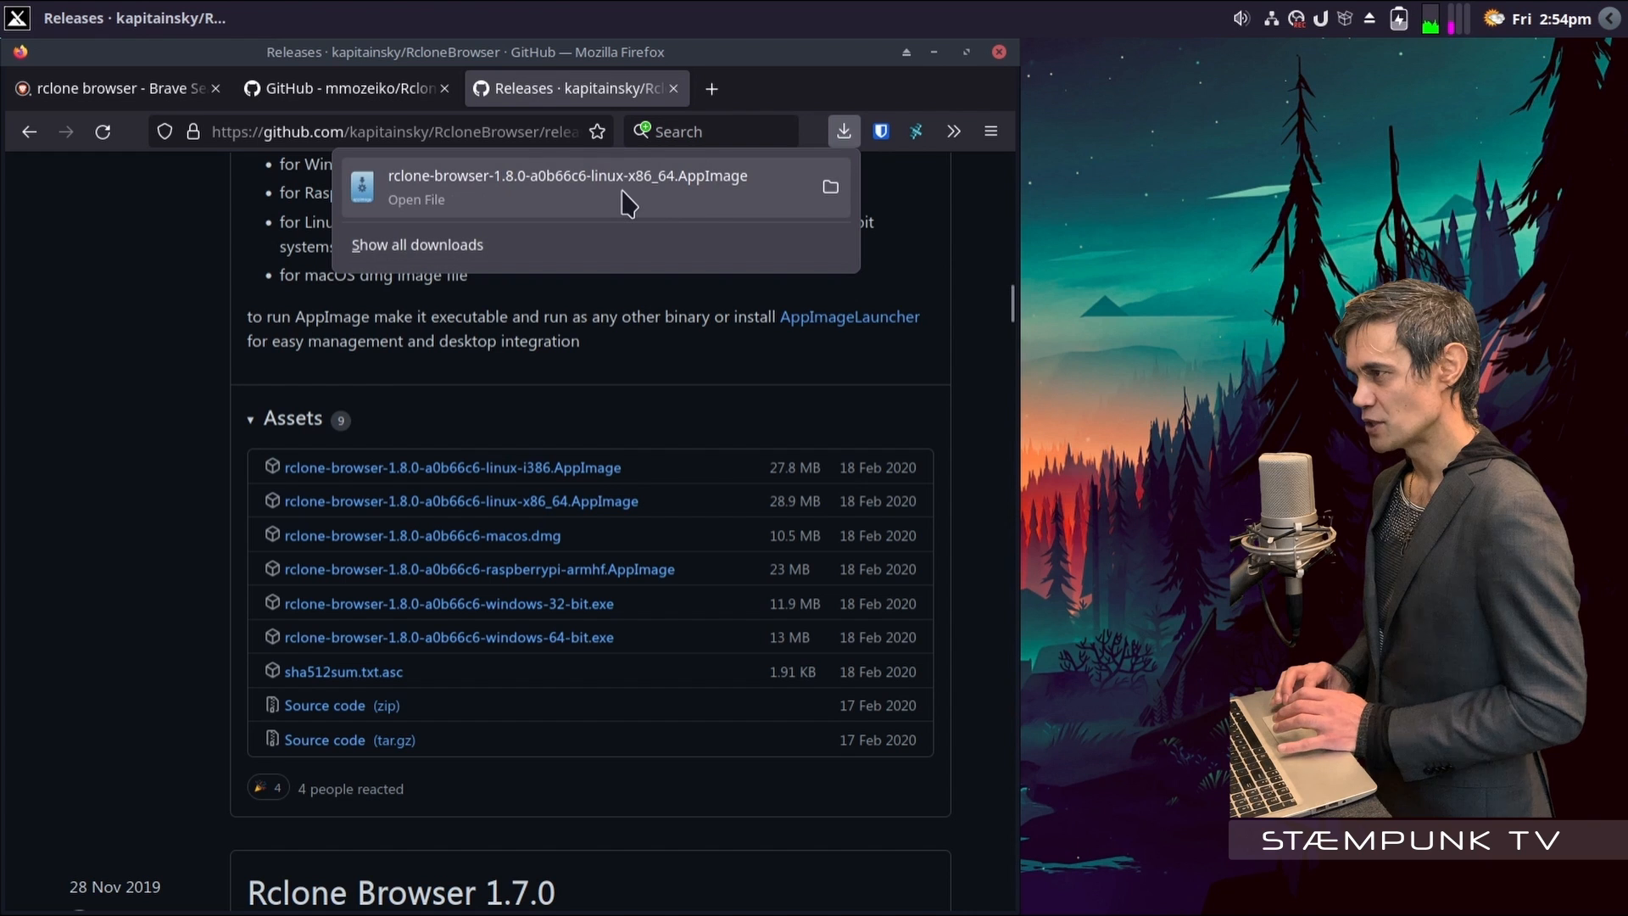
Integrate and run the downloaded AppImage, and minimise Firefox to give the Rclone Browser window a clear spot higher on the desktop
click(627, 204)
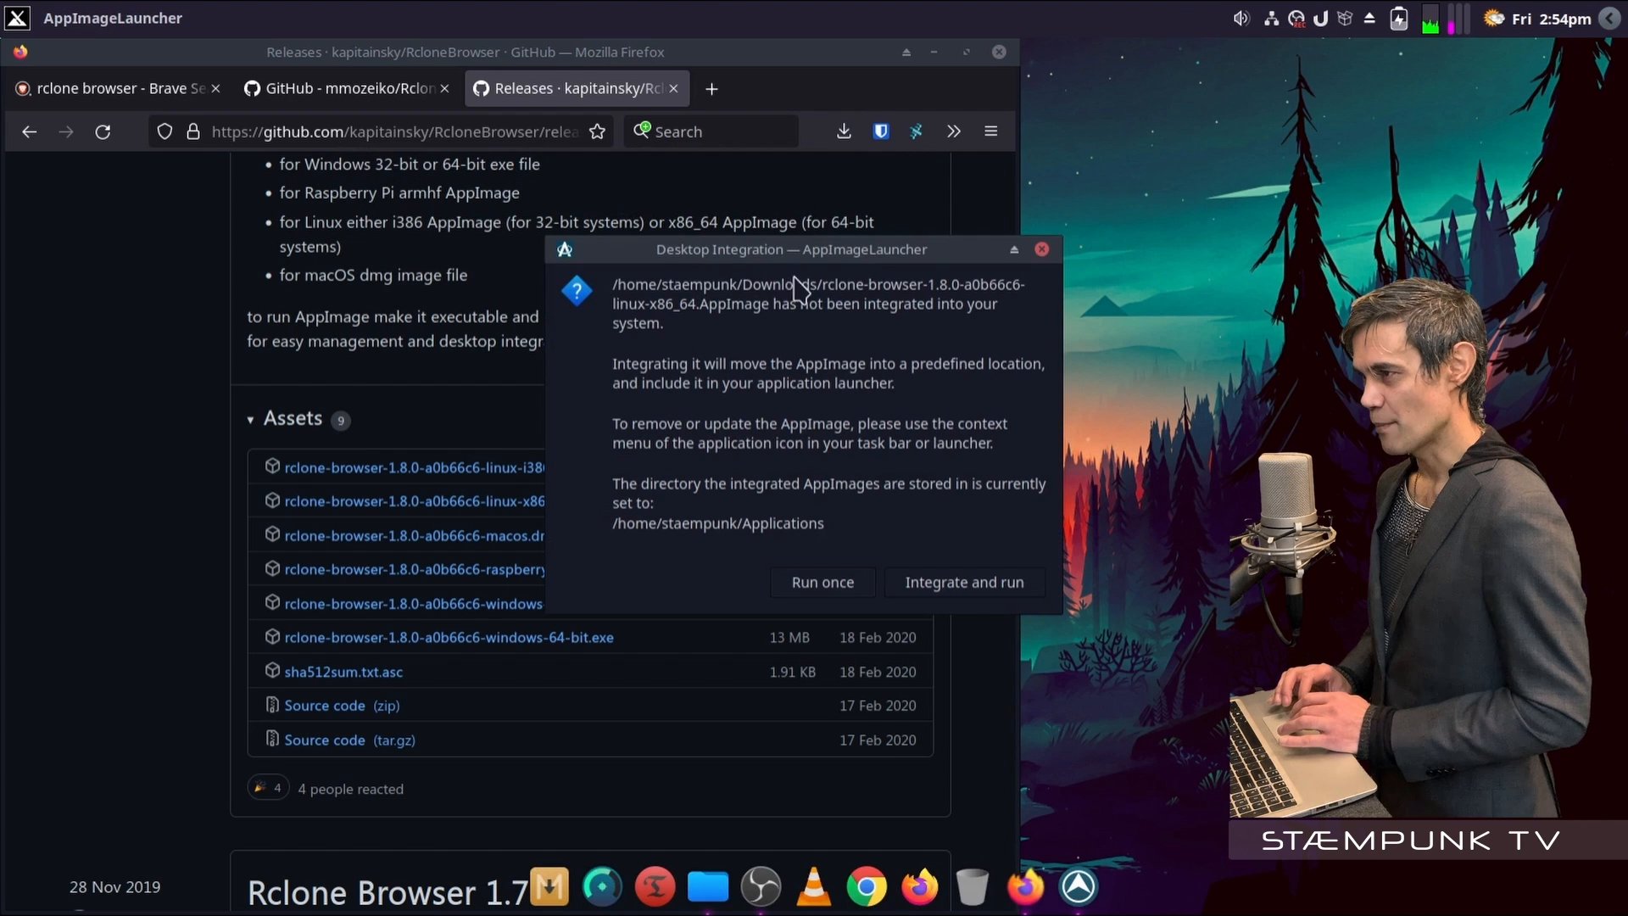
click(953, 583)
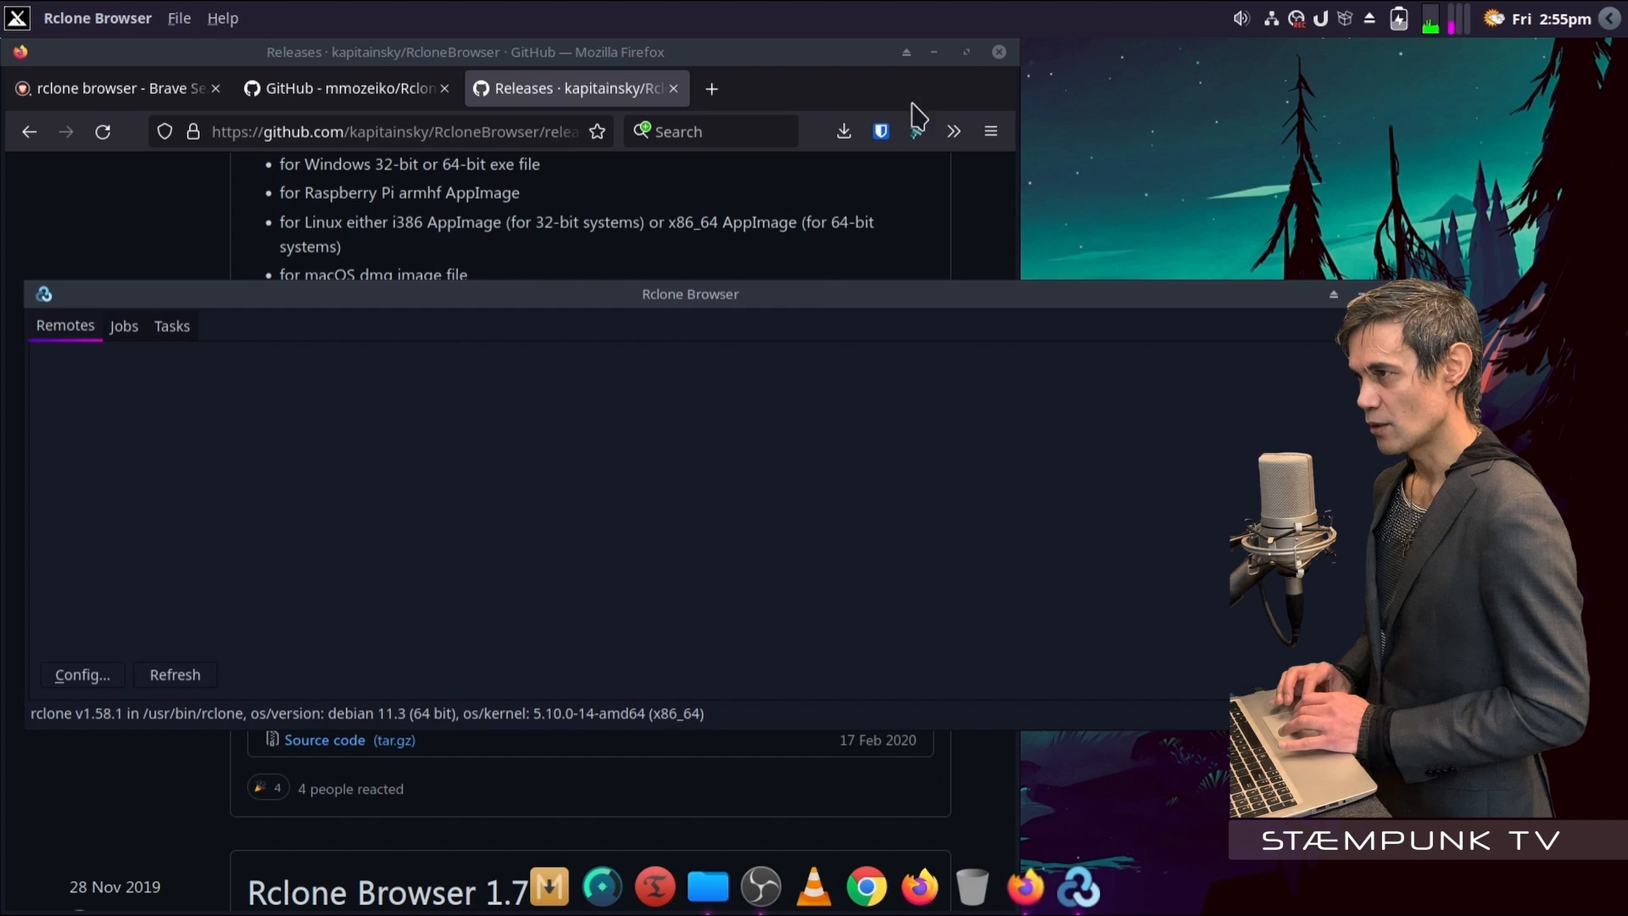
click(936, 52)
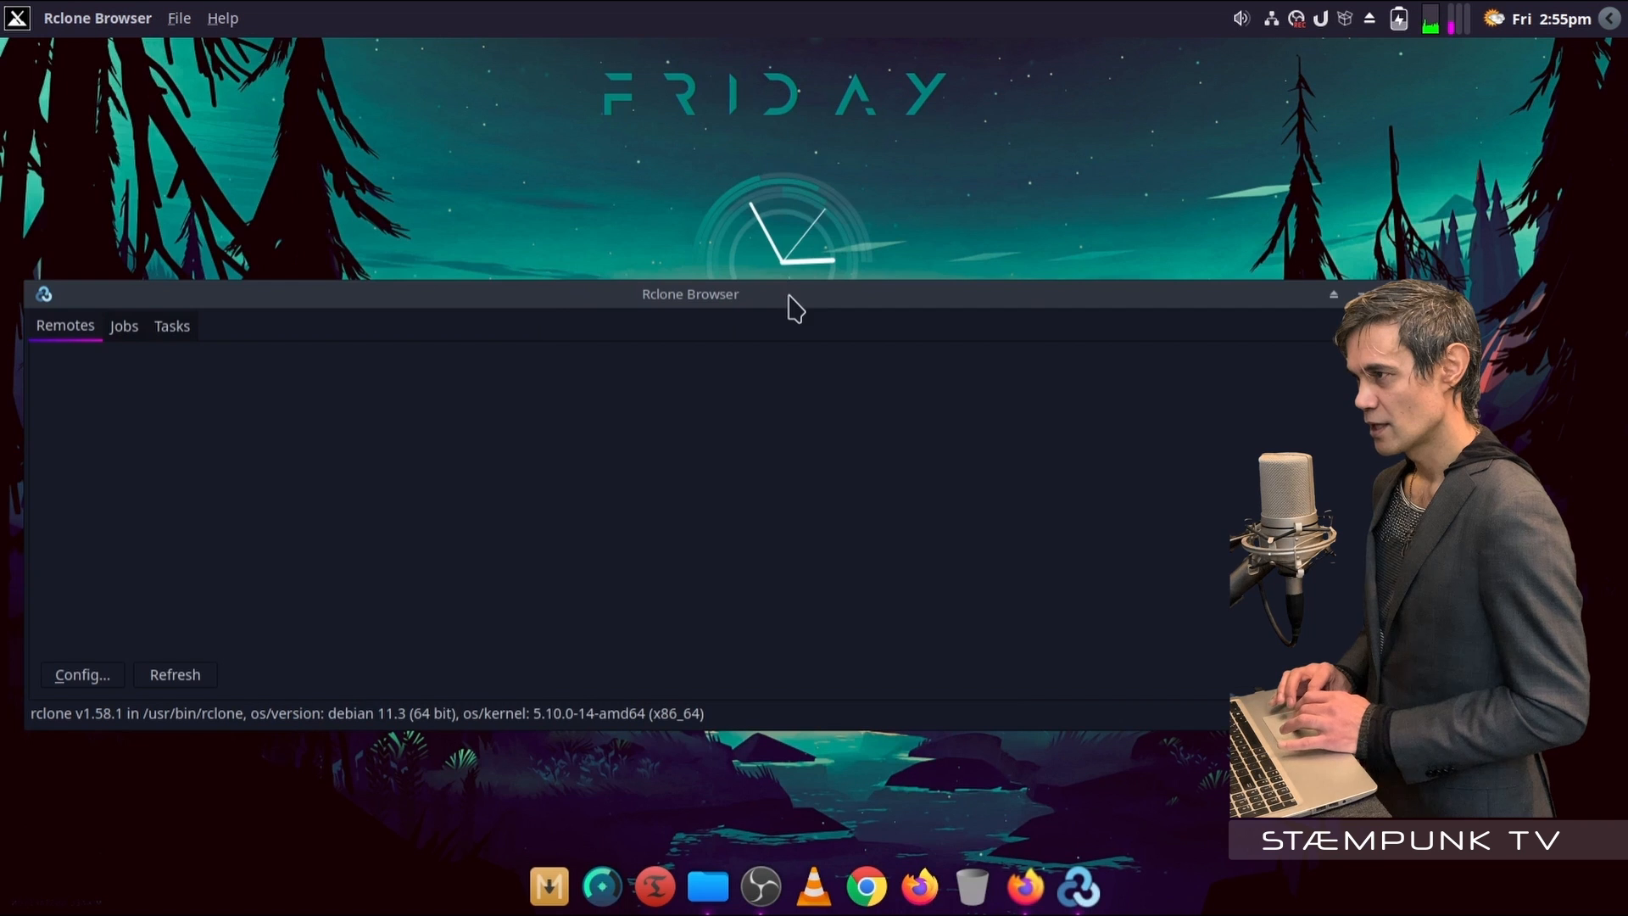
drag(795, 307, 793, 85)
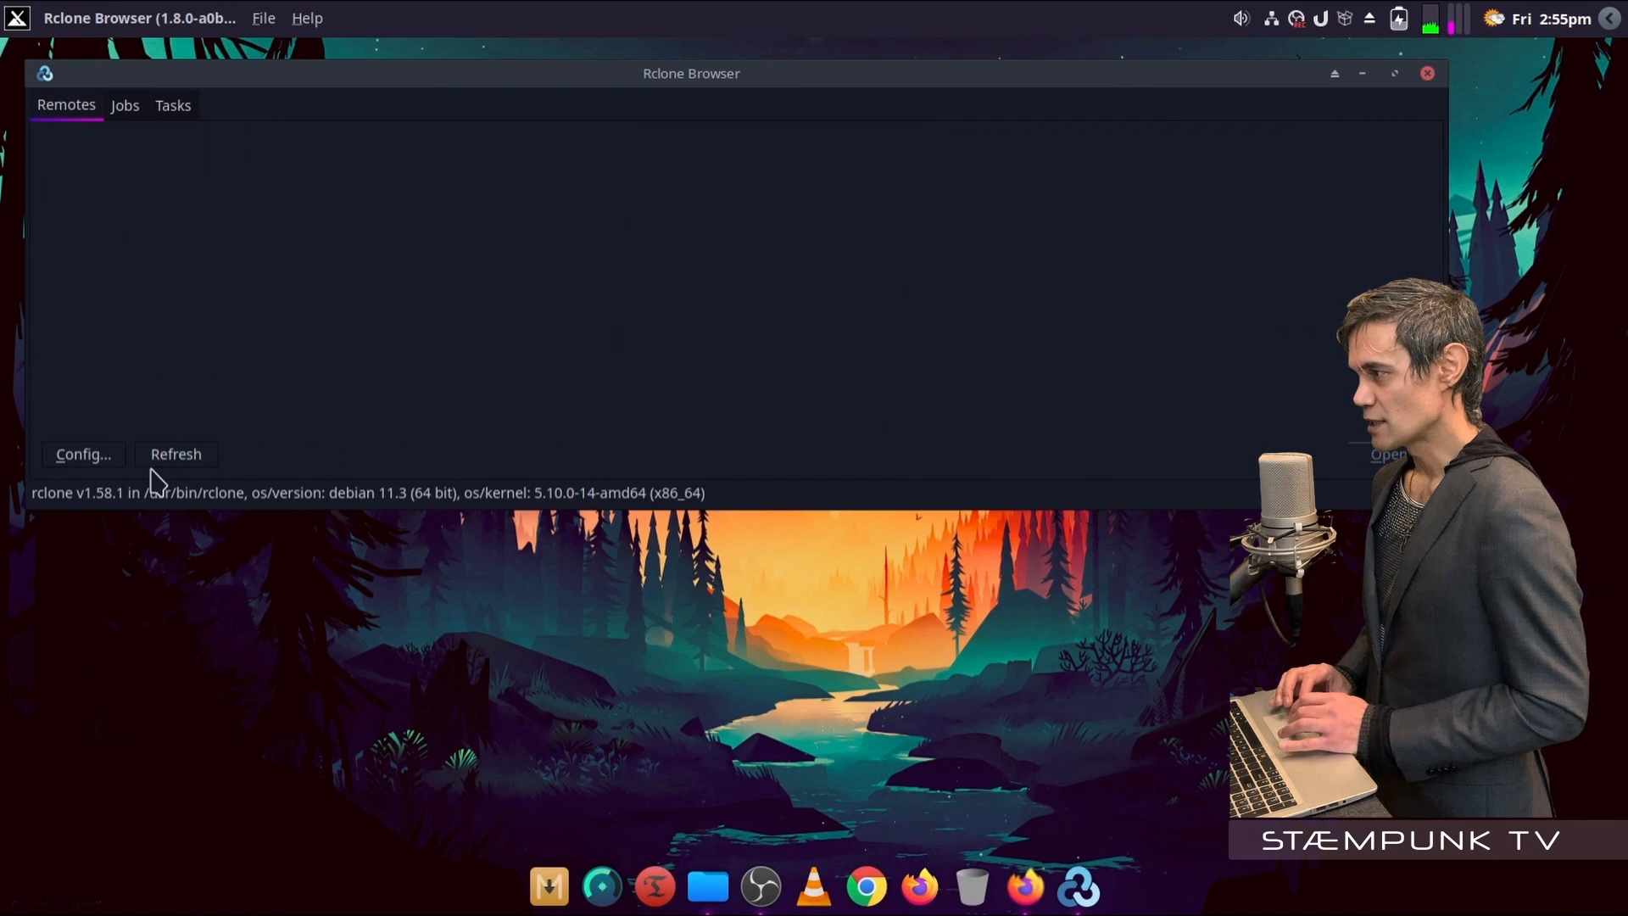
Launch the rclone configuration from Rclone Browser and create a new remote named "Staem.TV" in its terminal
click(82, 456)
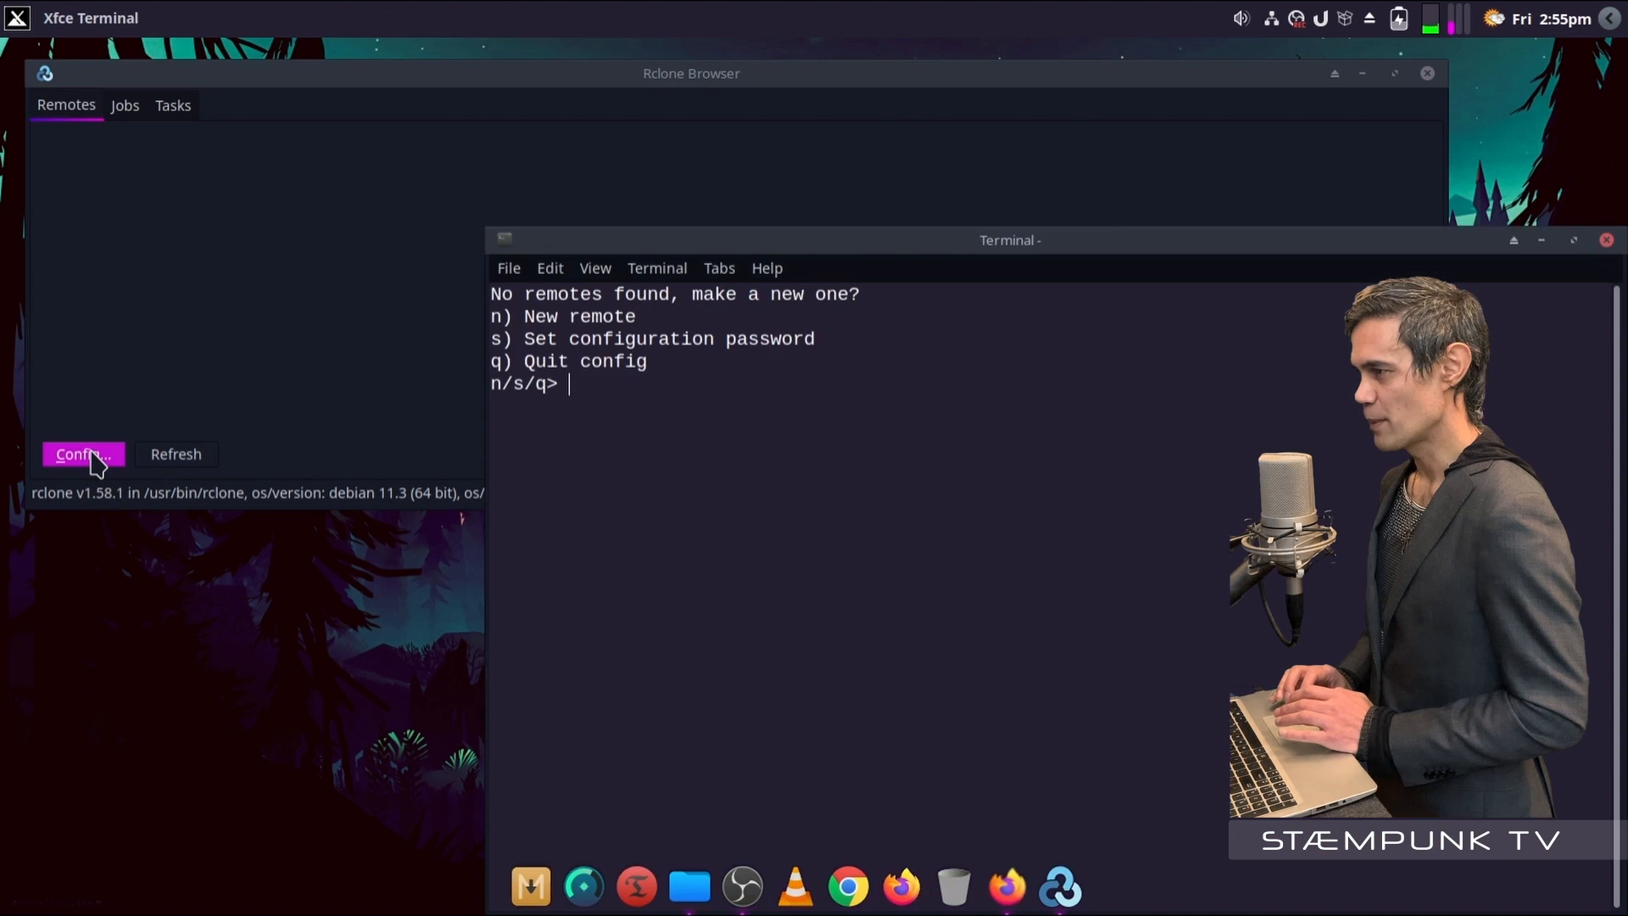
drag(710, 255, 232, 83)
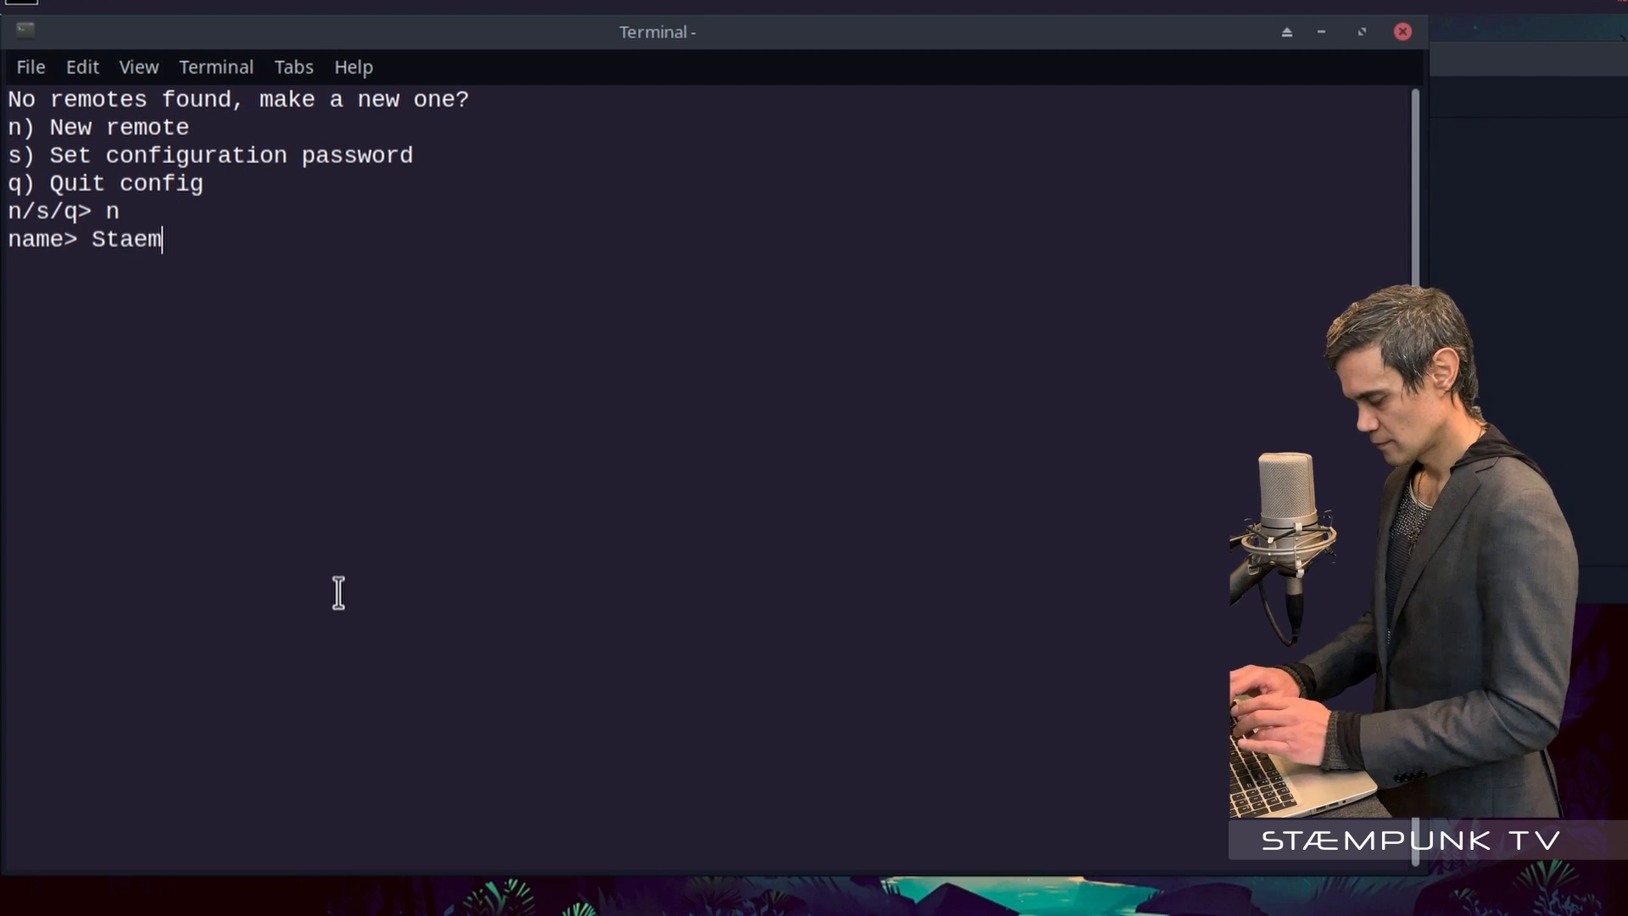
text(V)
key(Return)
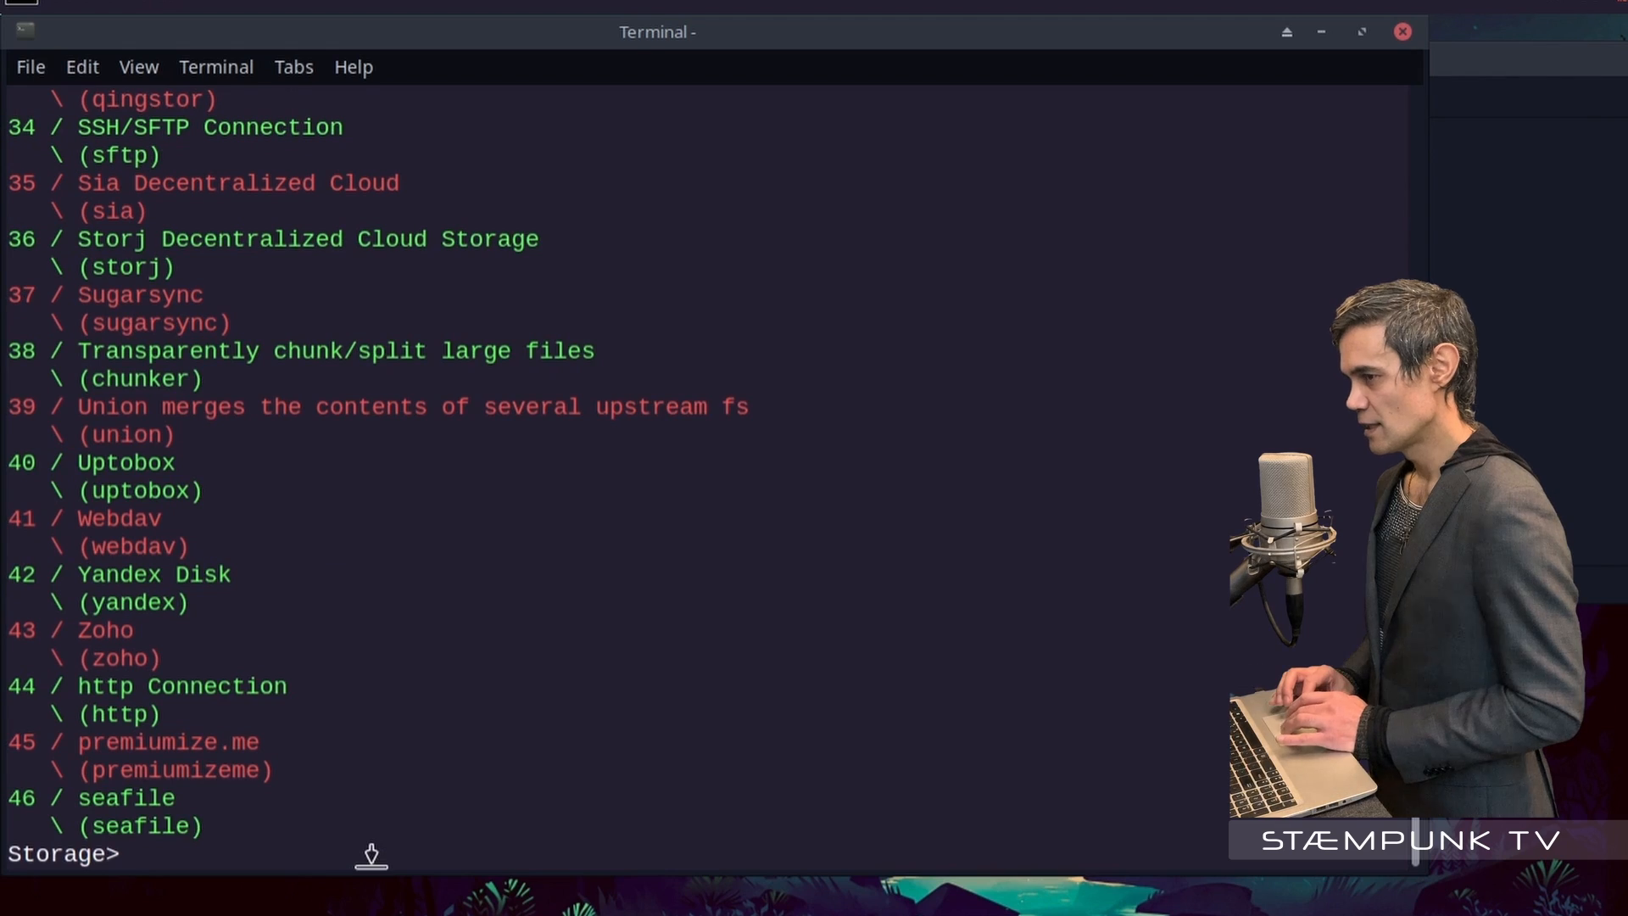
Review the rclone storage type list and choose option 17, Google Drive, as the remote's storage
scroll(371, 855, up, 15)
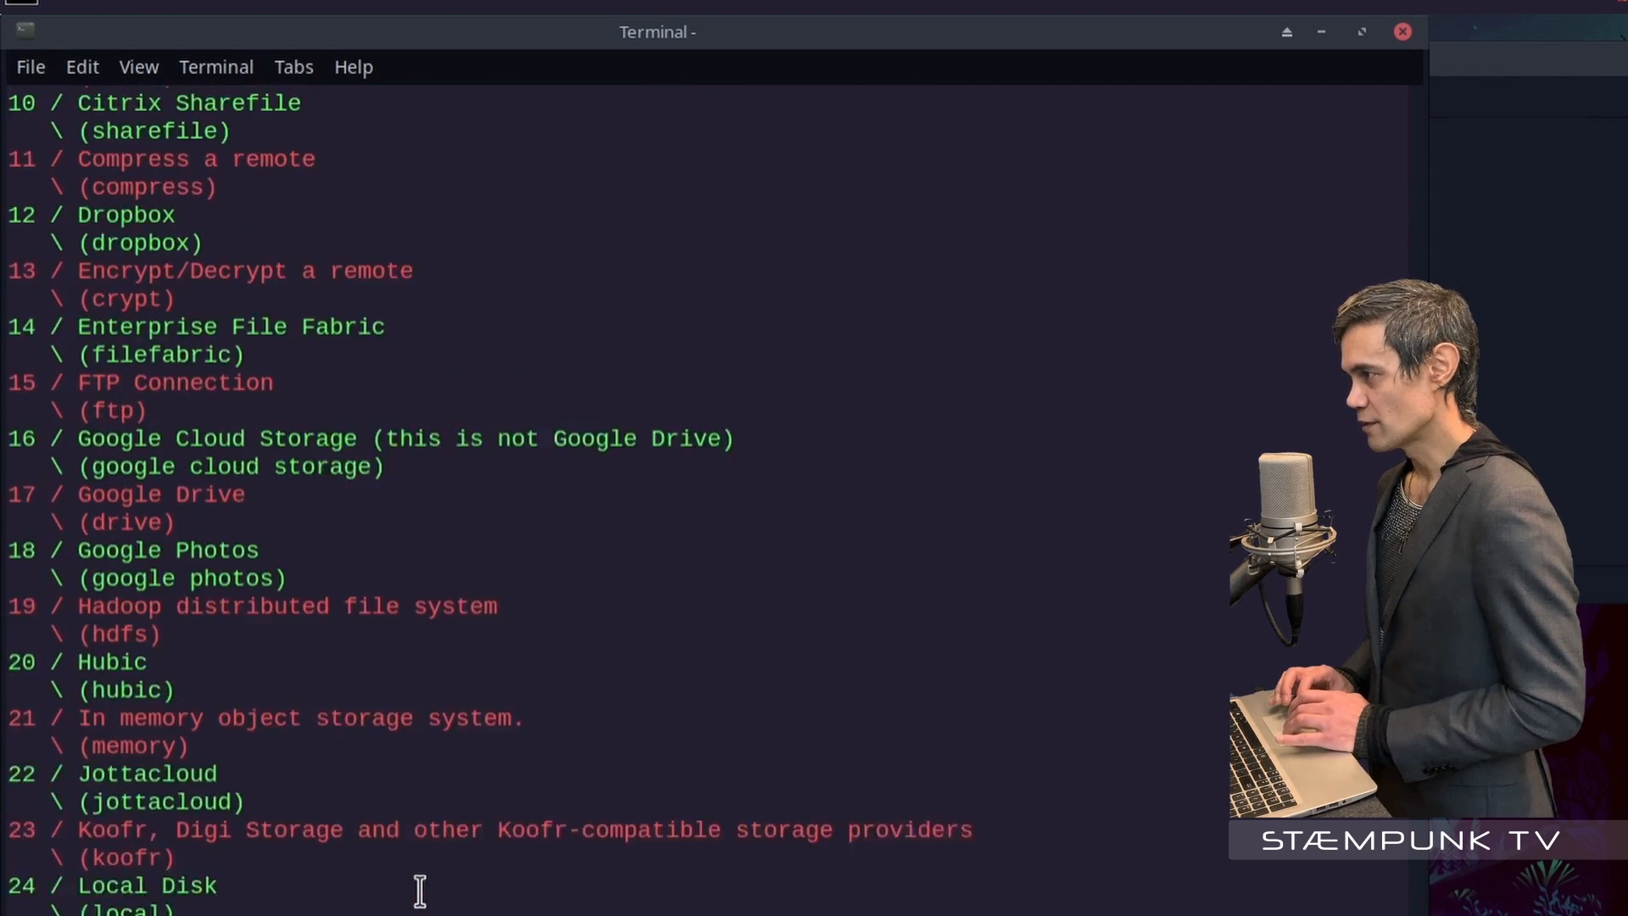
scroll(420, 890, up, 10)
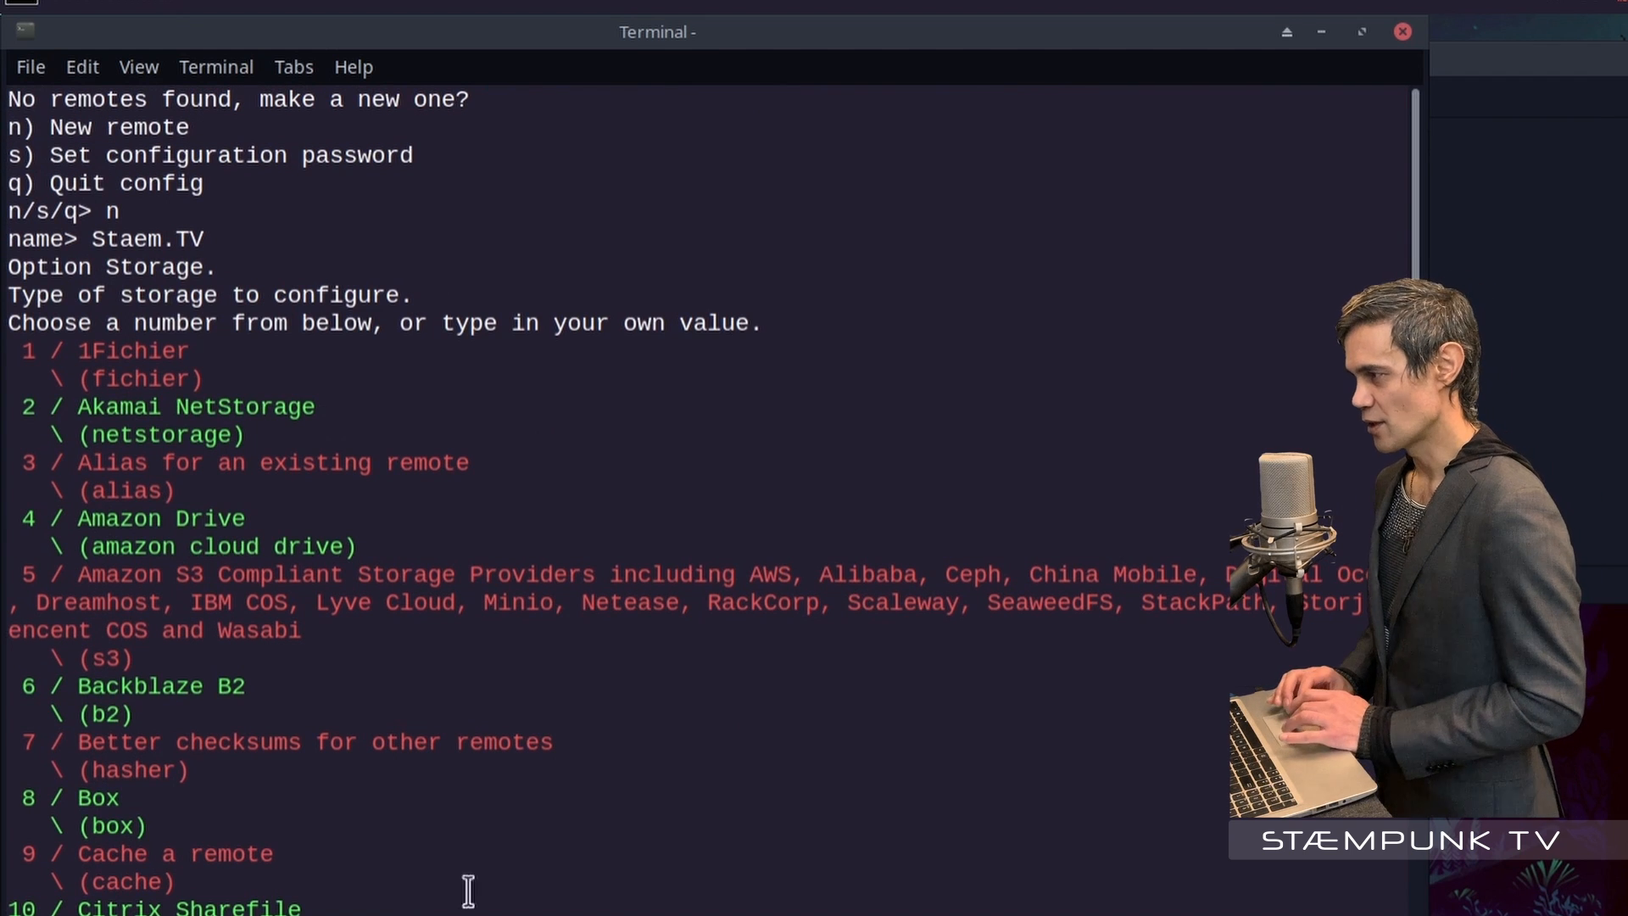
scroll(744, 794, down, 6)
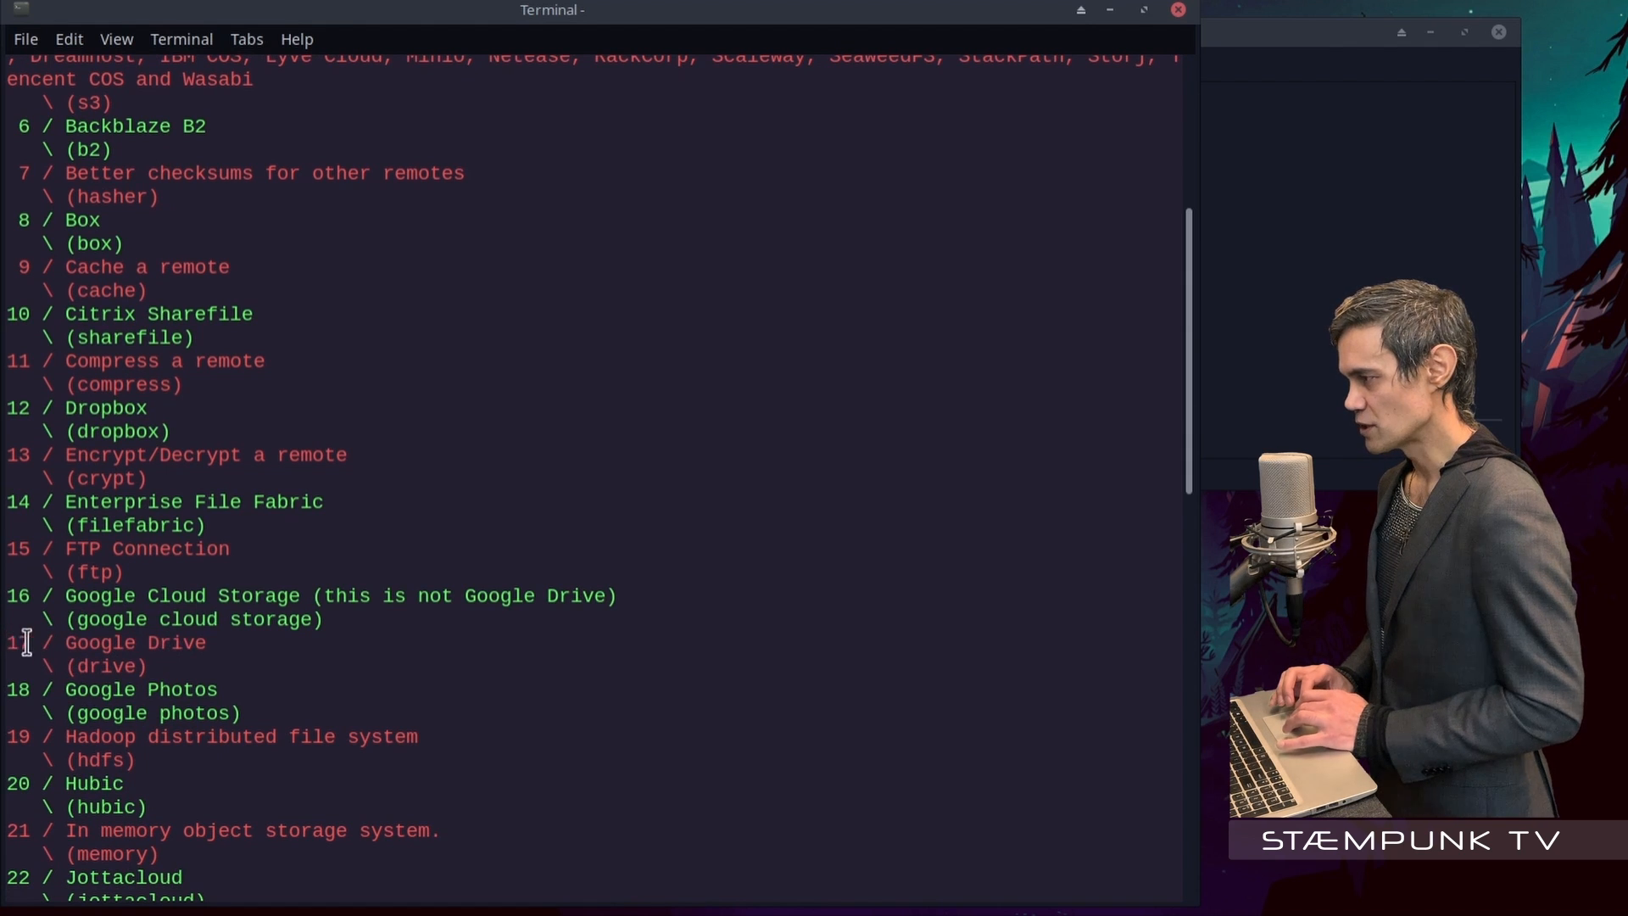
scroll(391, 657, down, 15)
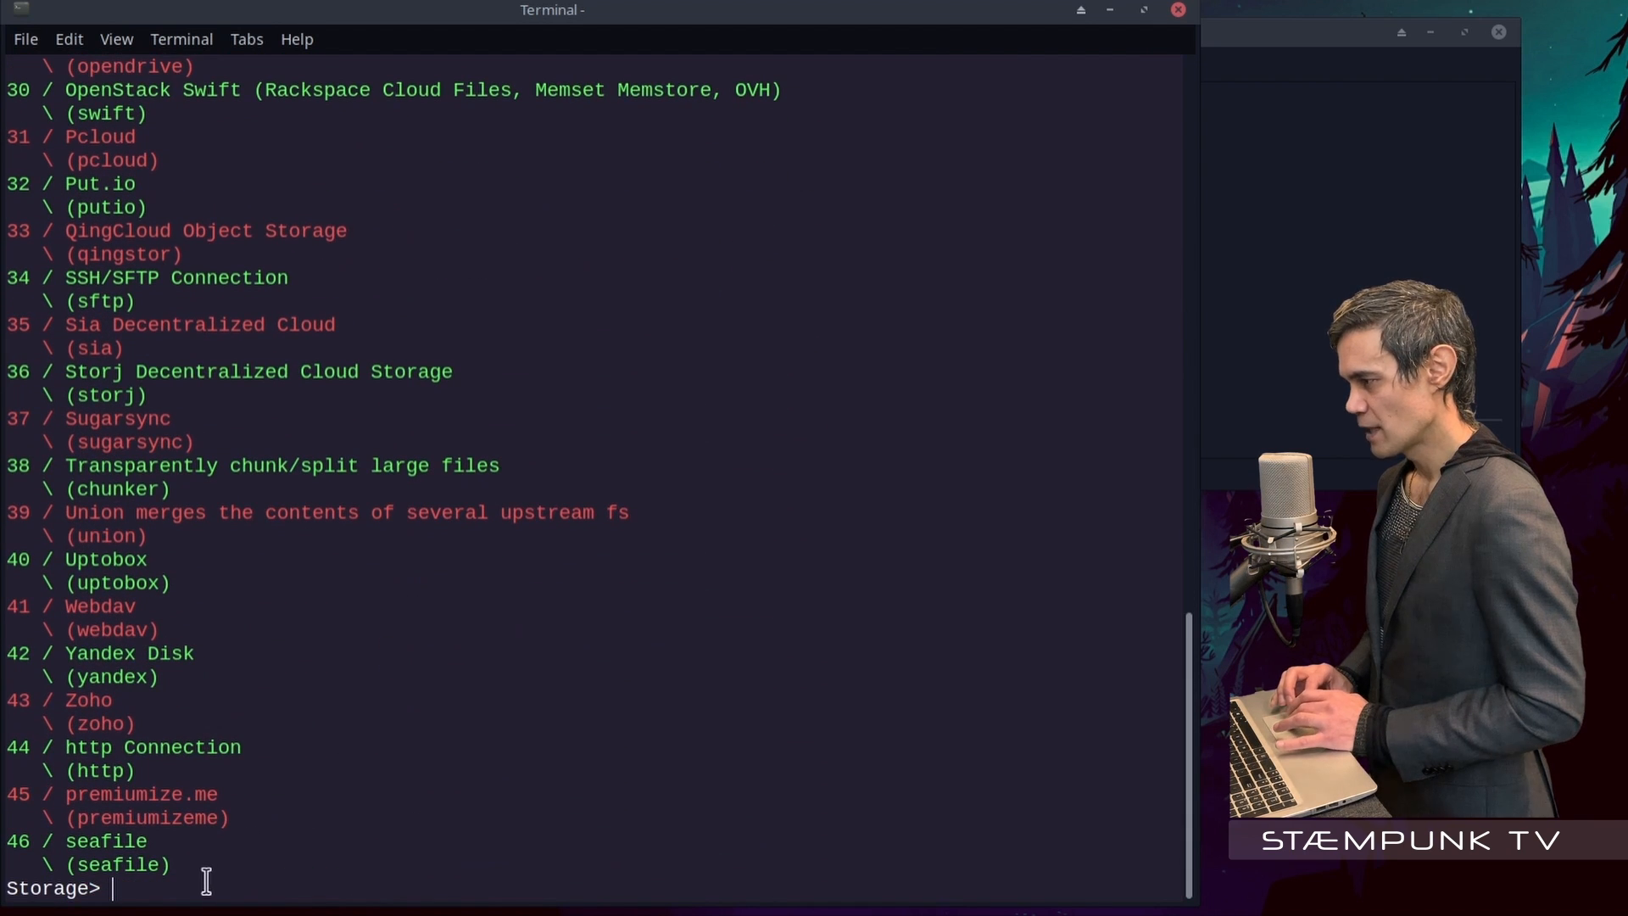
text(17)
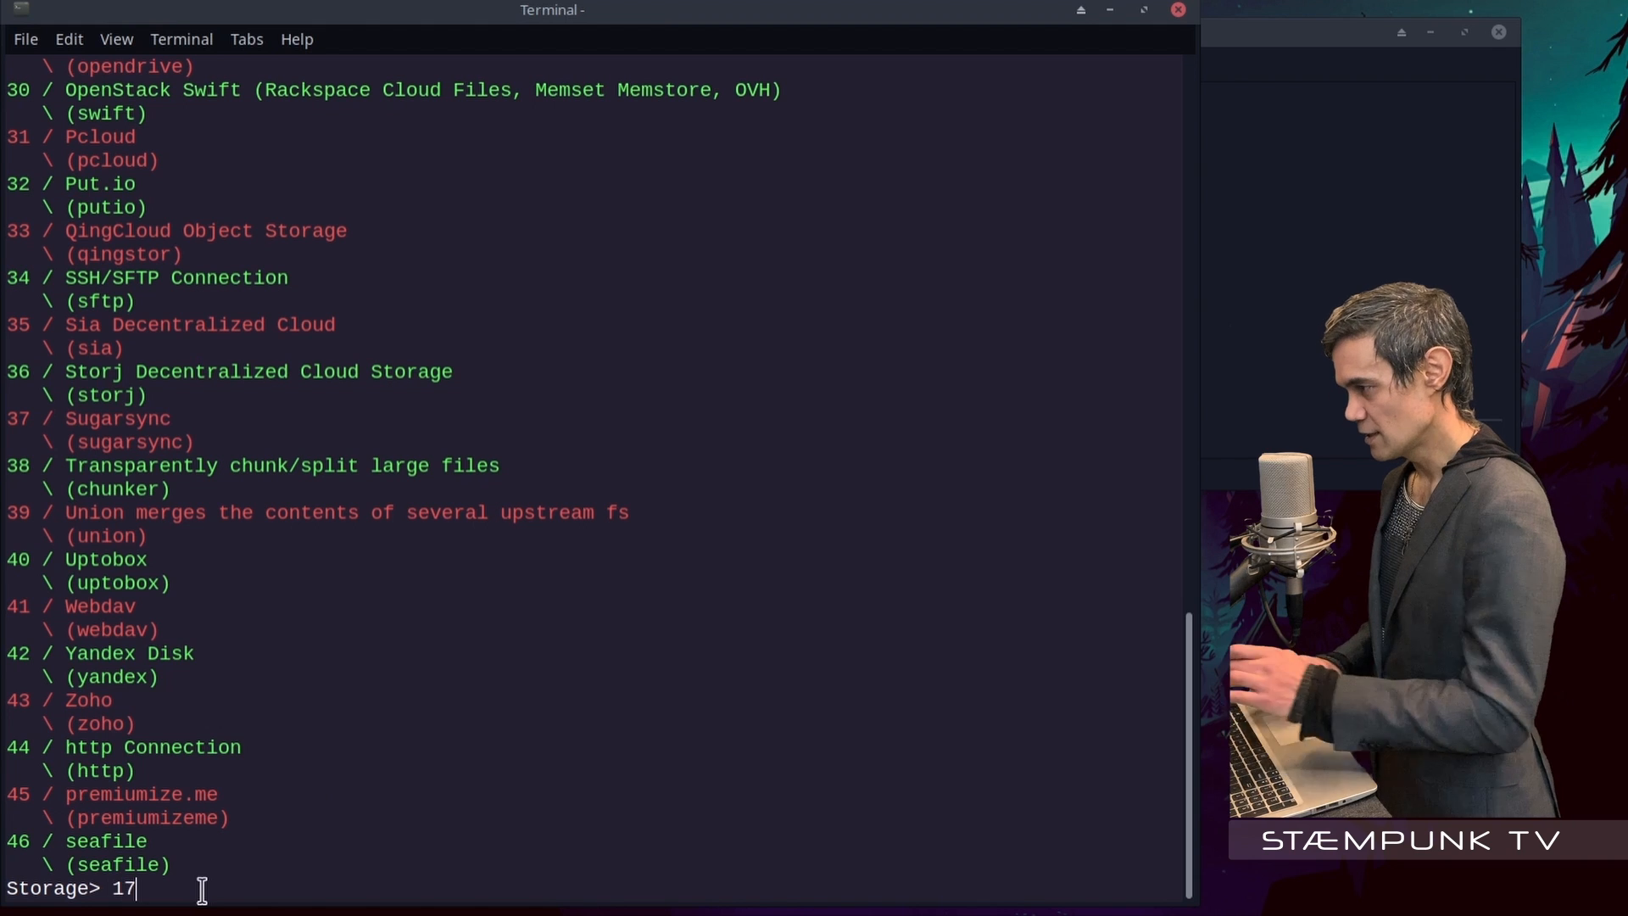
key(Return)
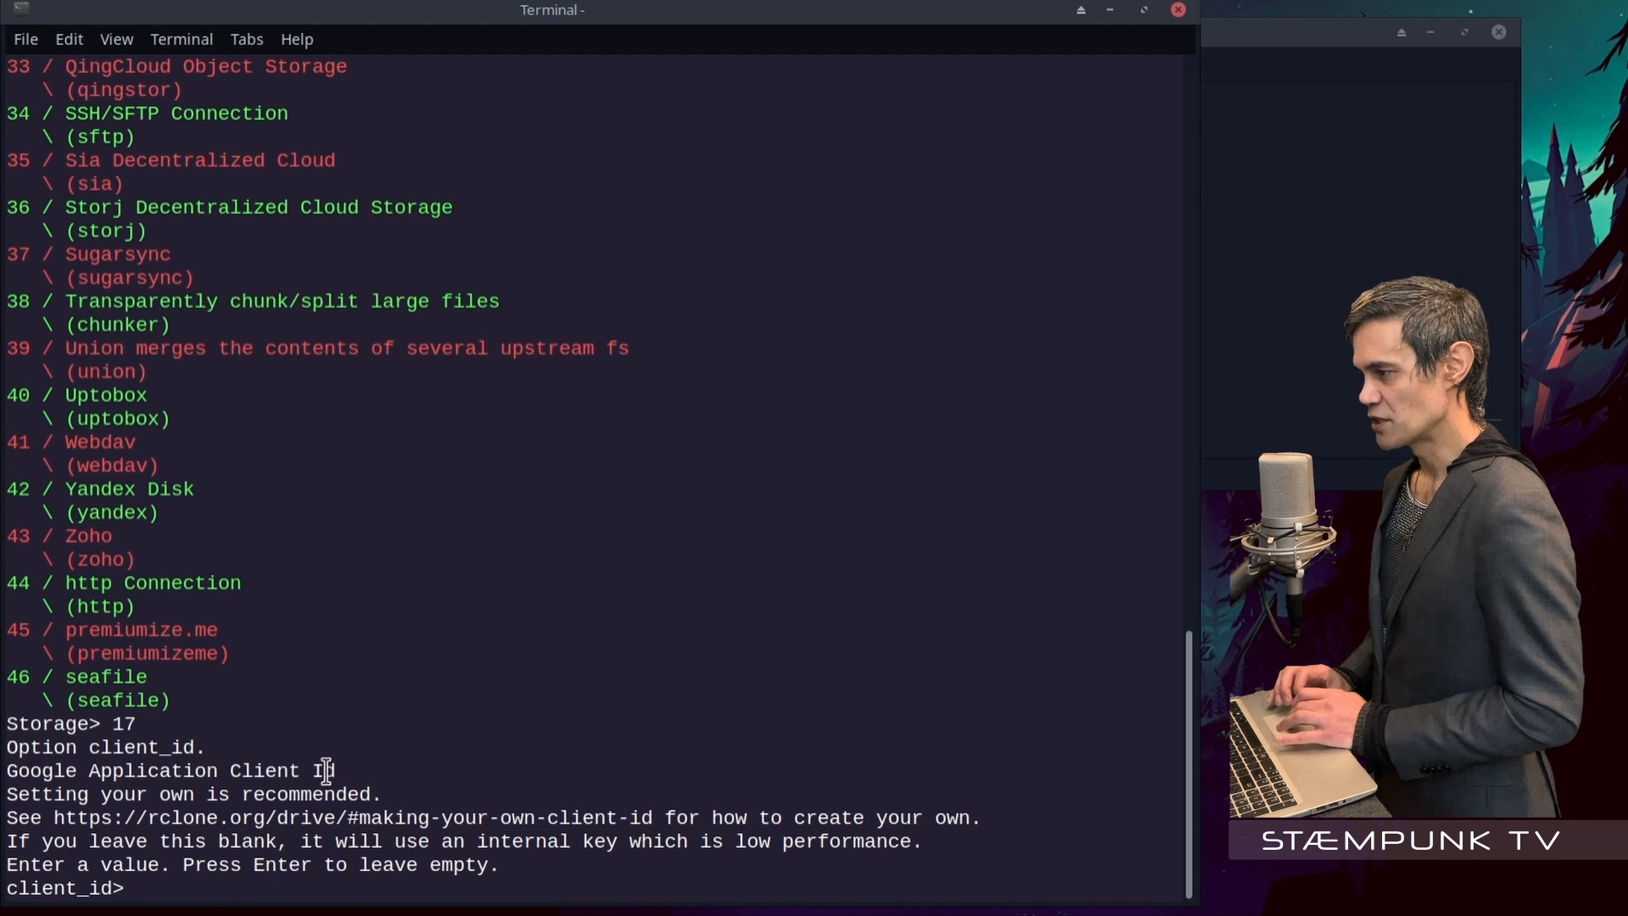
Leave the client_id and client_secret empty and set the scope to 1, full access to all files
triple_click(272, 765)
click(612, 599)
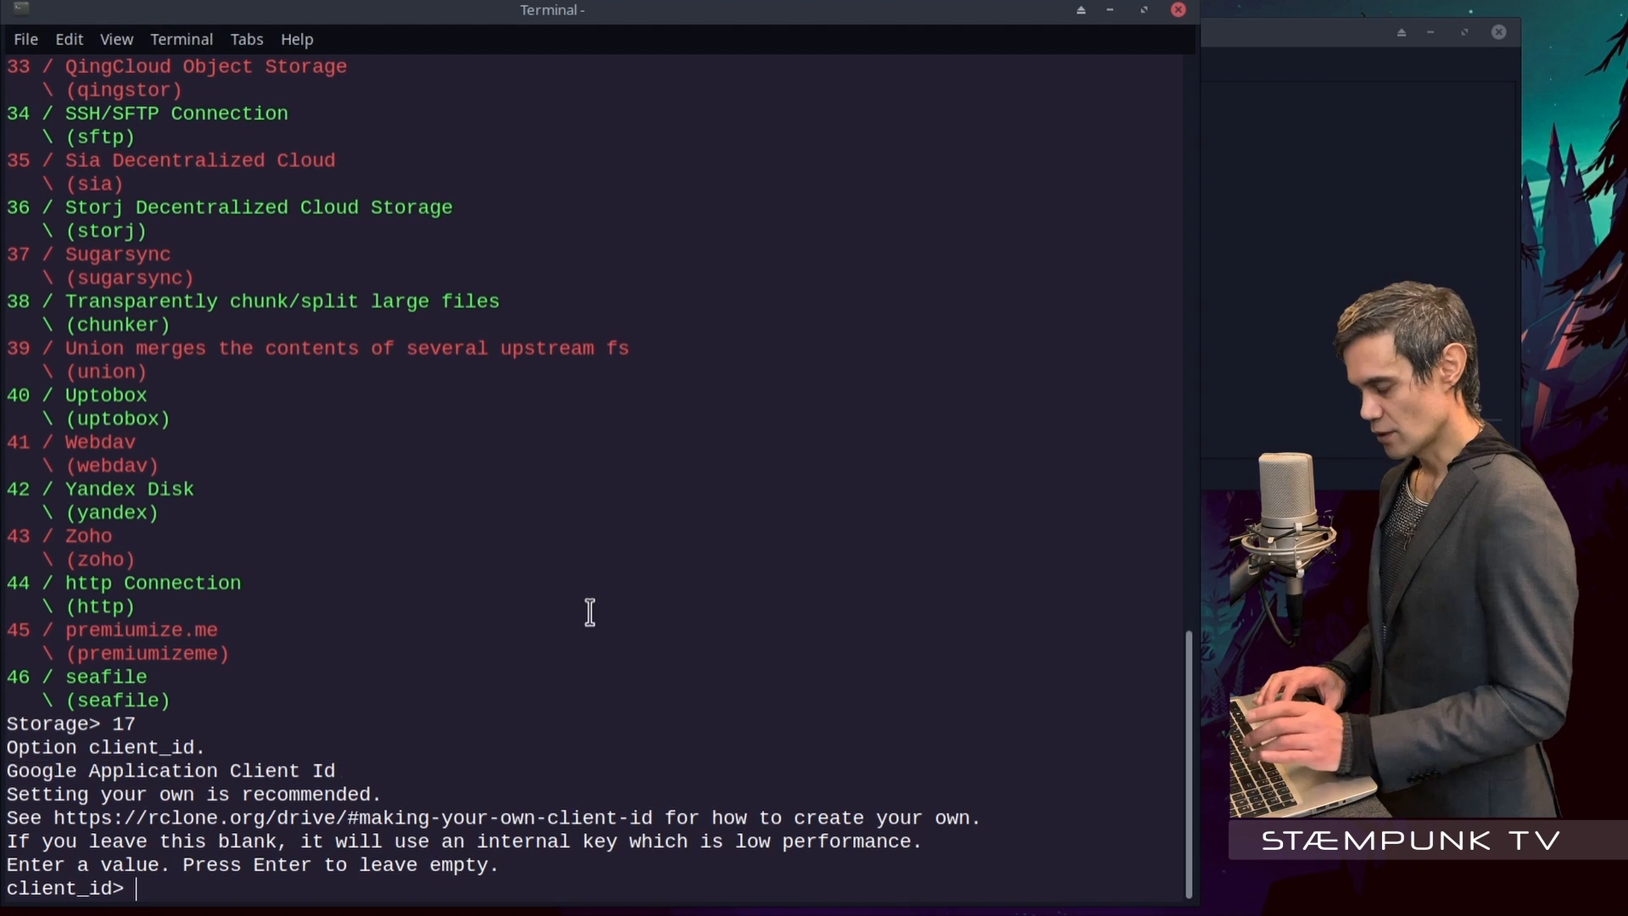
key(Return)
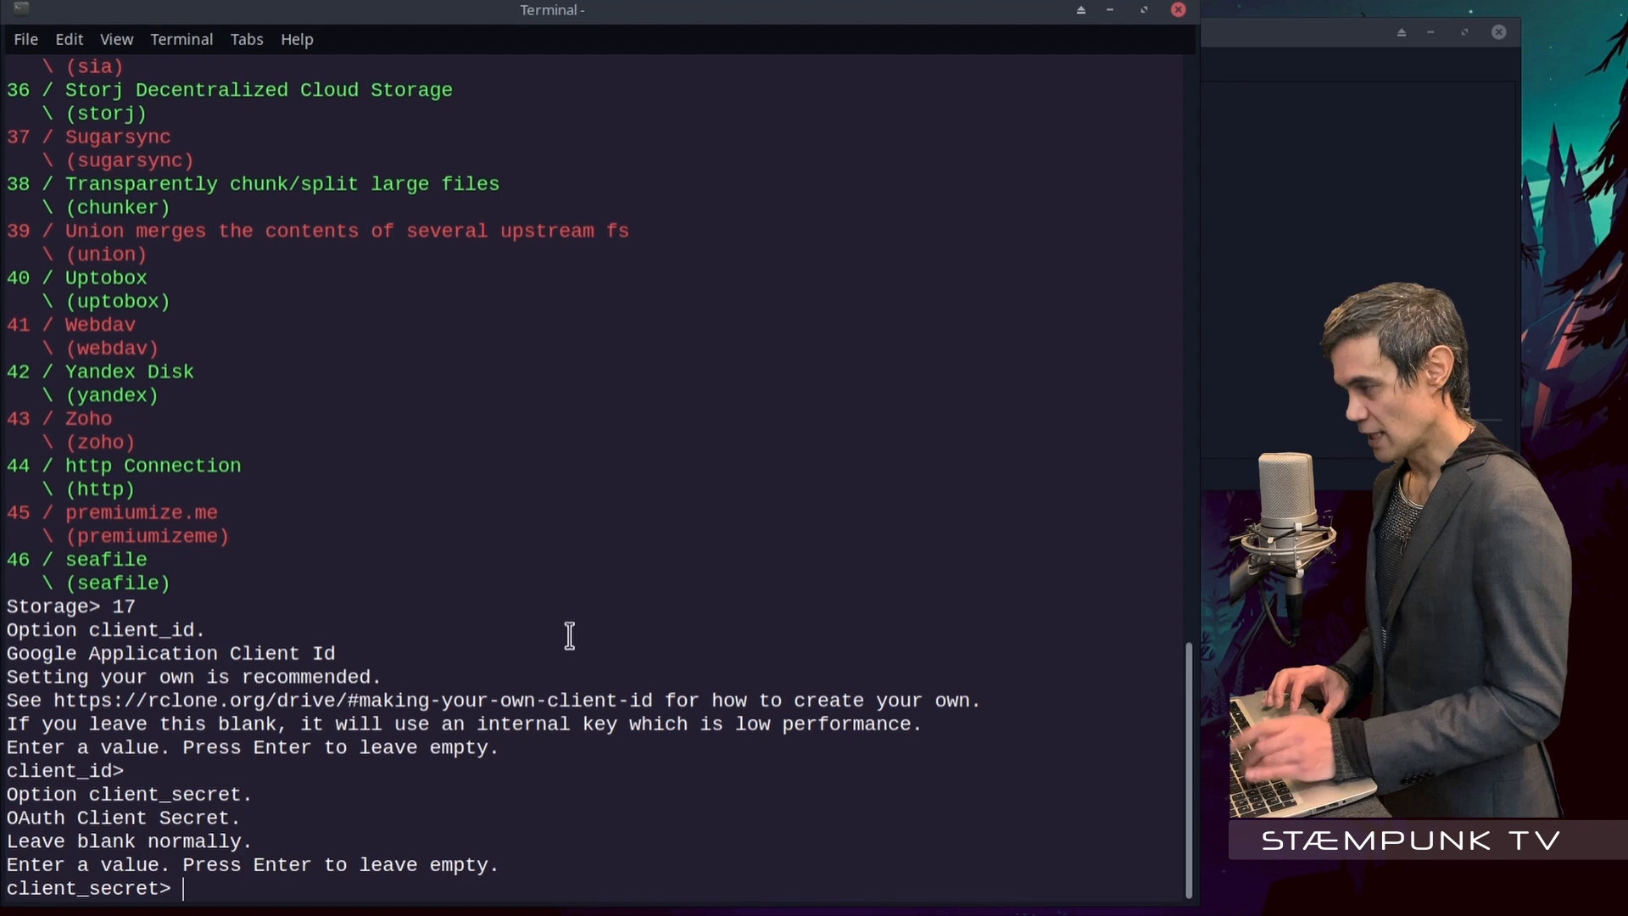
key(Return)
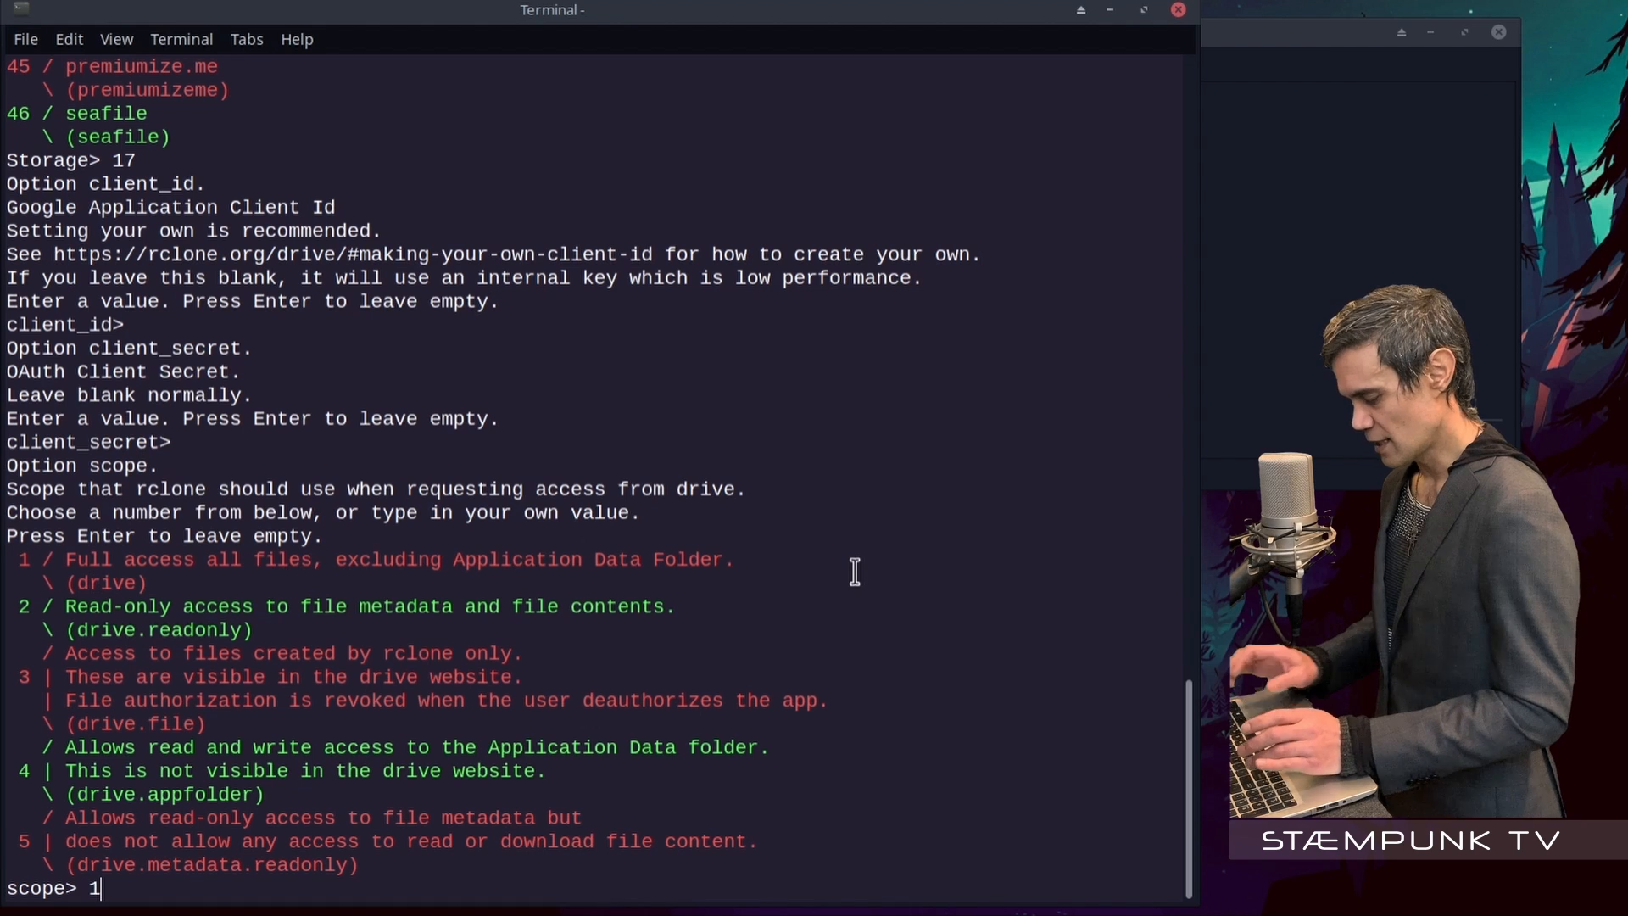
key(Return)
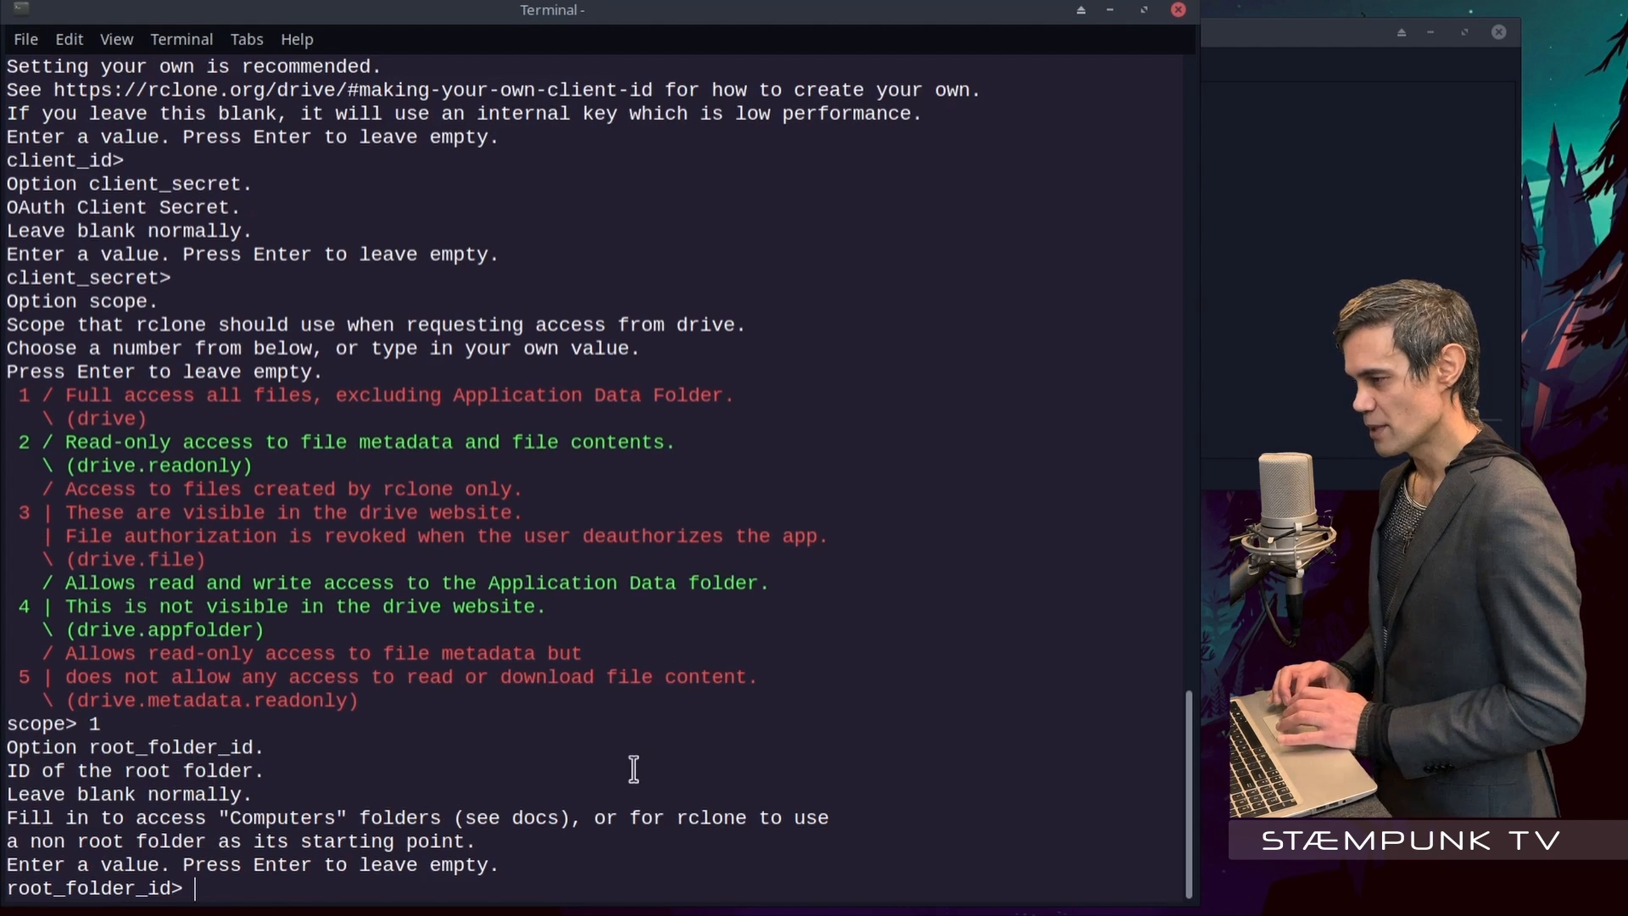
Switch to Firefox and sign in to the listed Google account in a new tab, filling the account password from the Bitwarden vault
mouse_move(1174, 899)
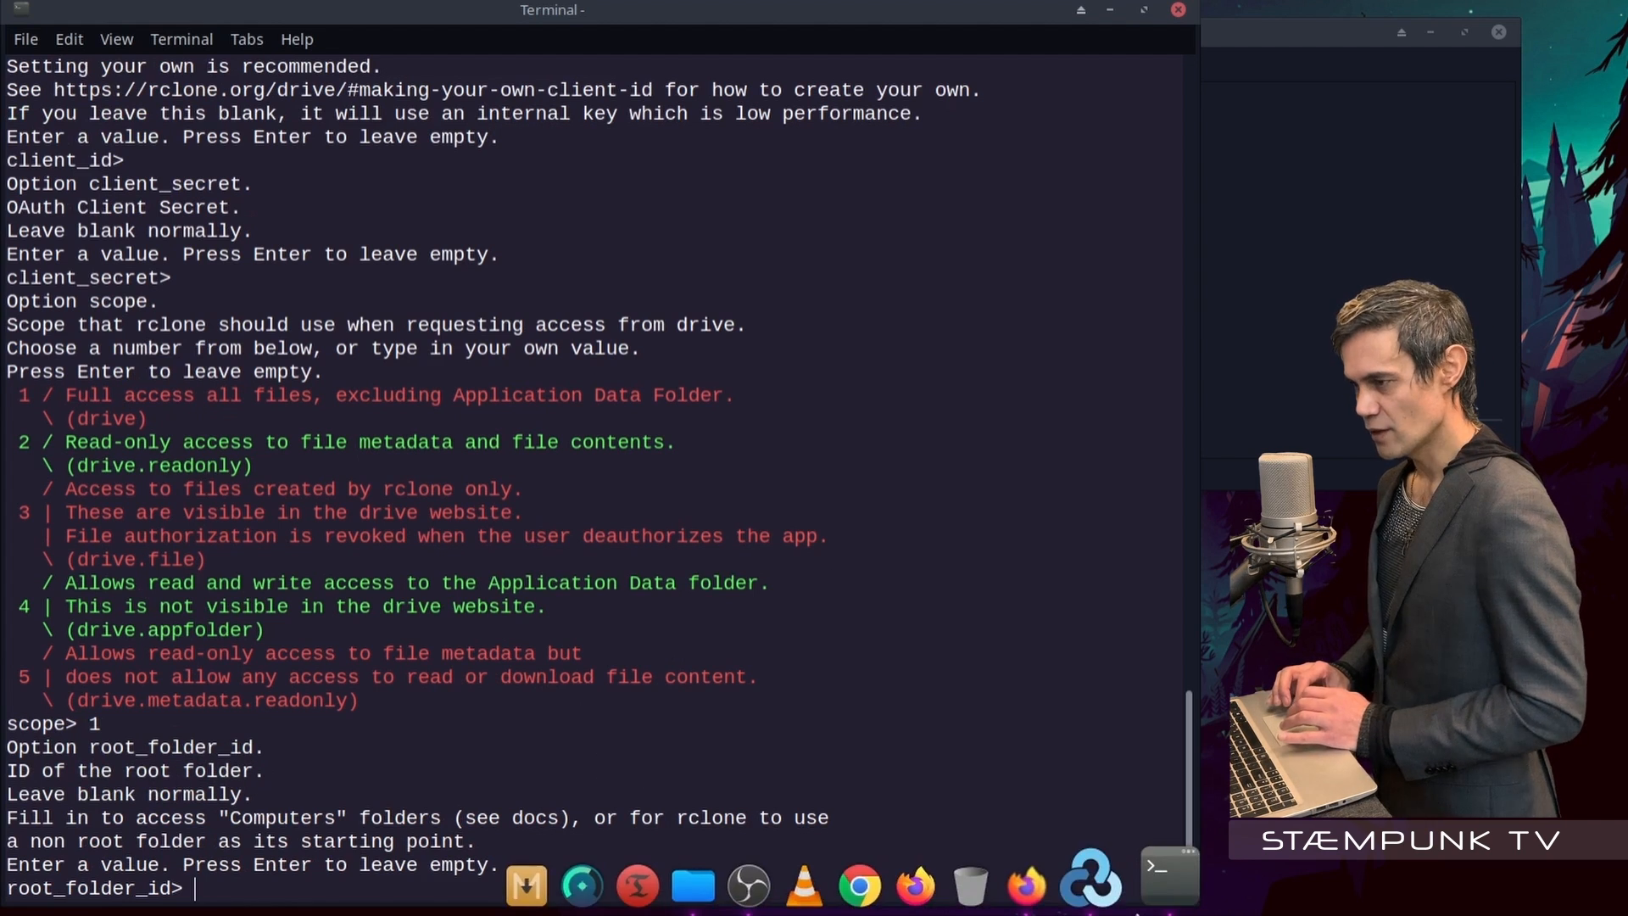
click(1051, 879)
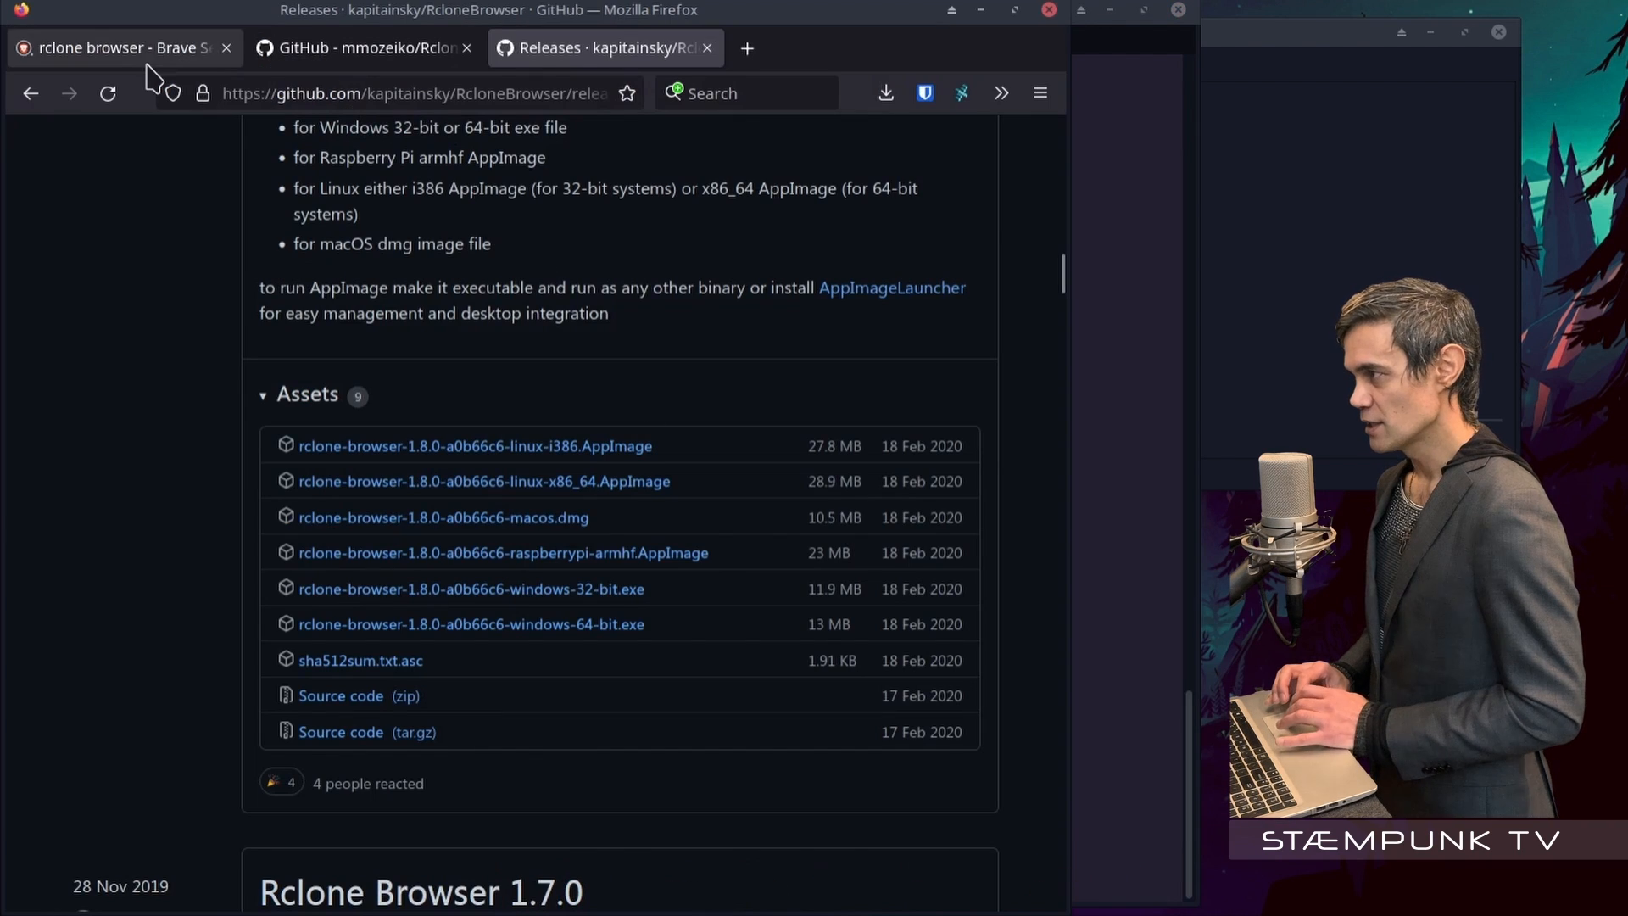
click(749, 51)
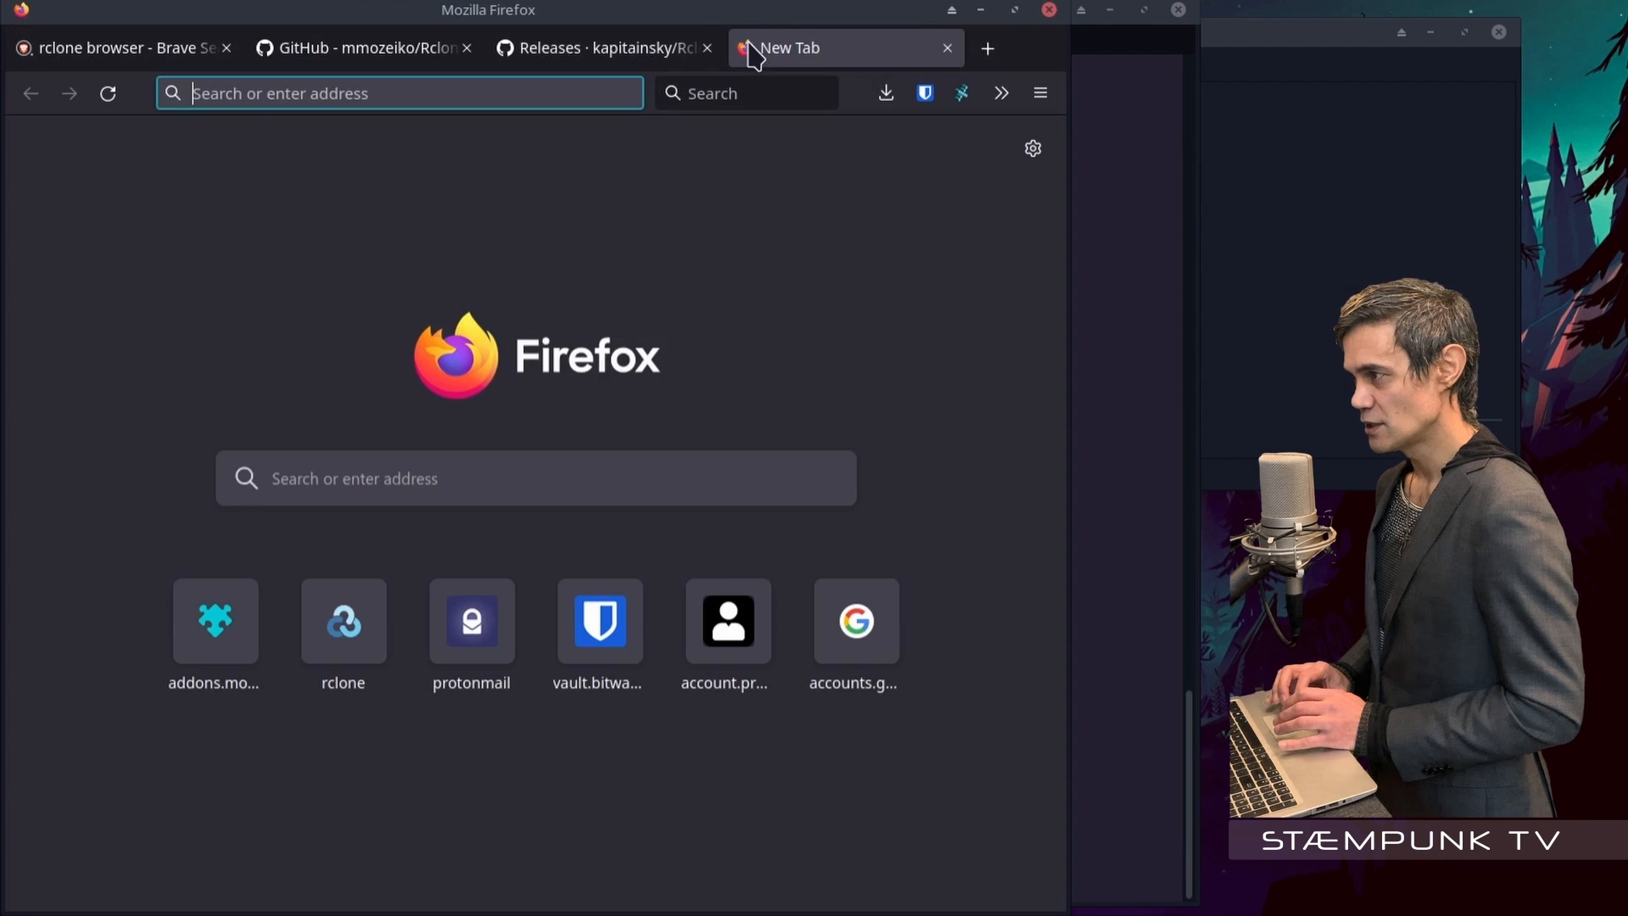
click(858, 646)
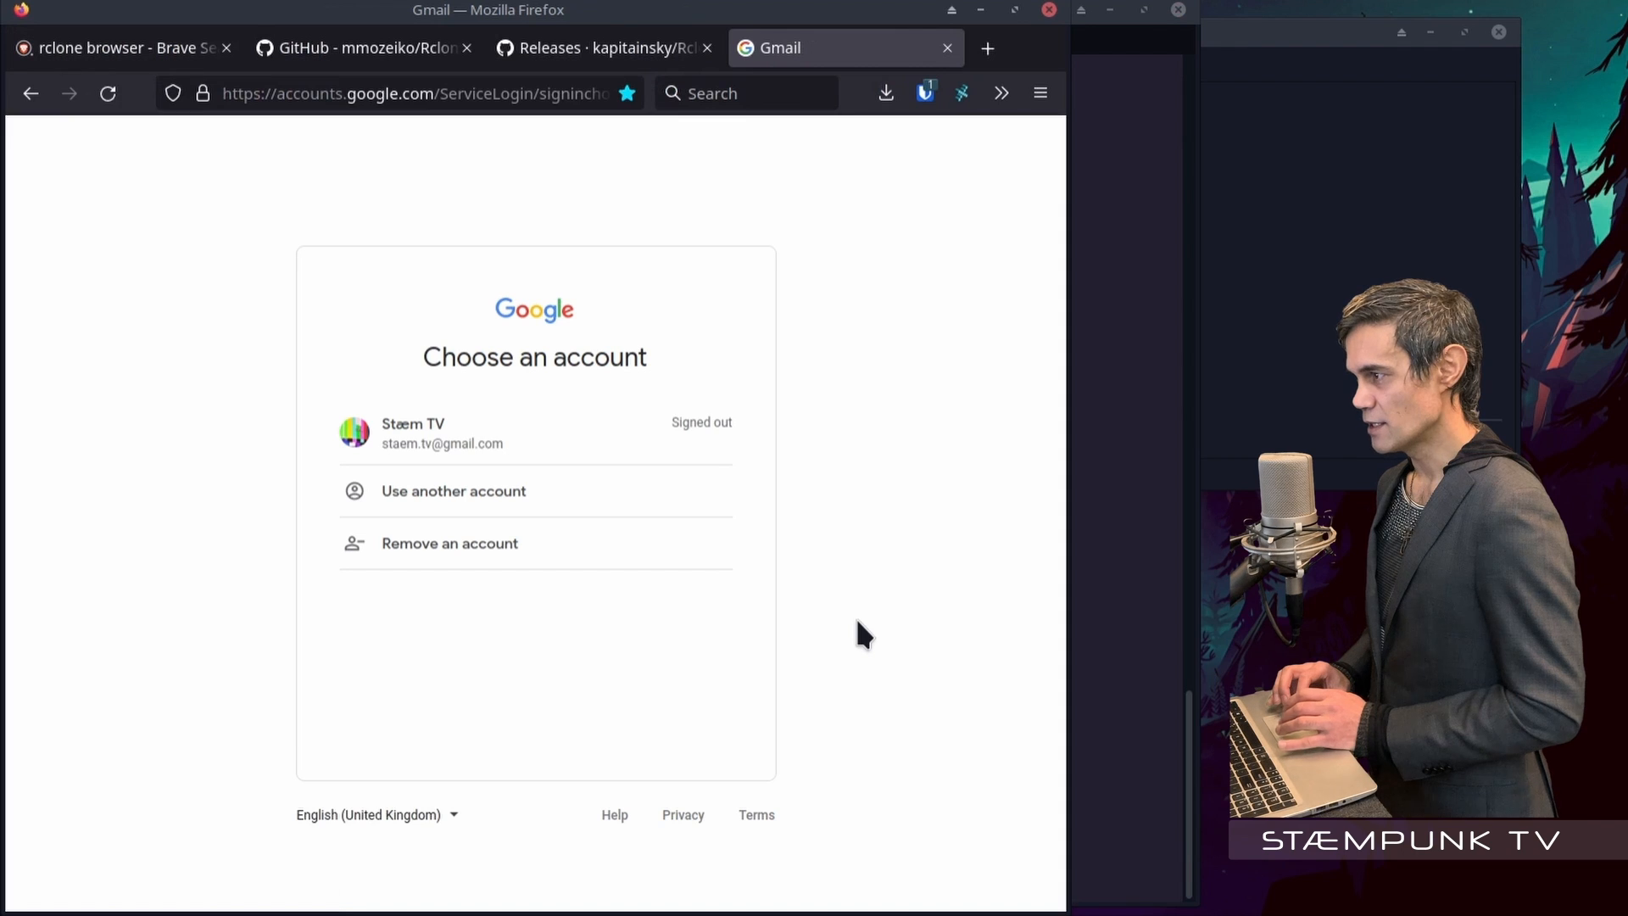
click(414, 429)
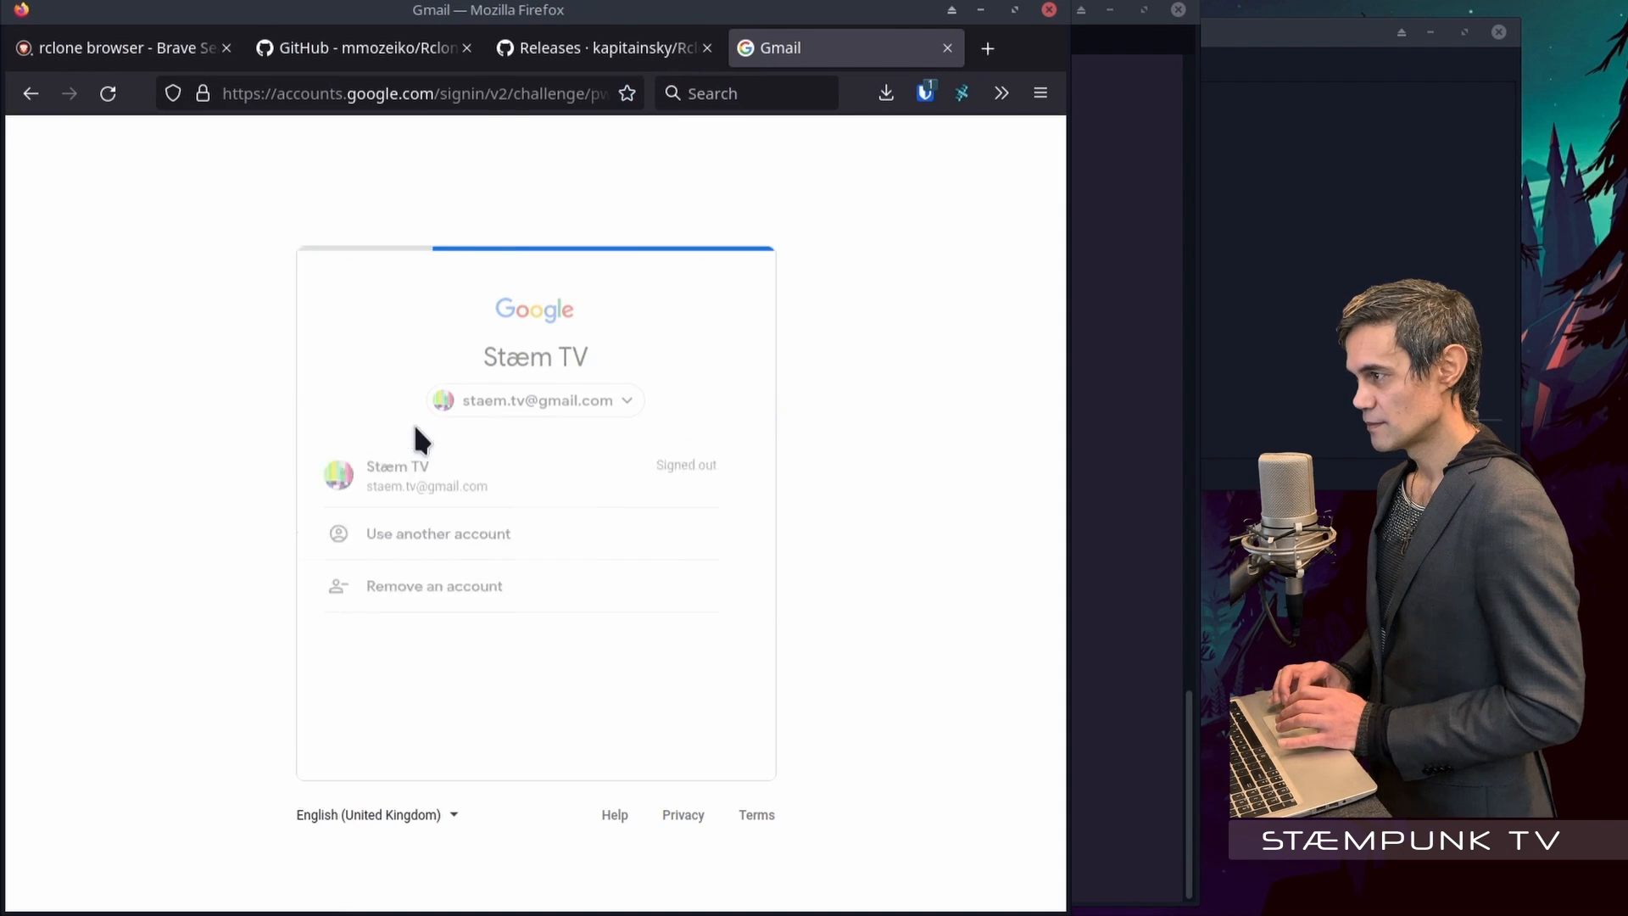
click(925, 94)
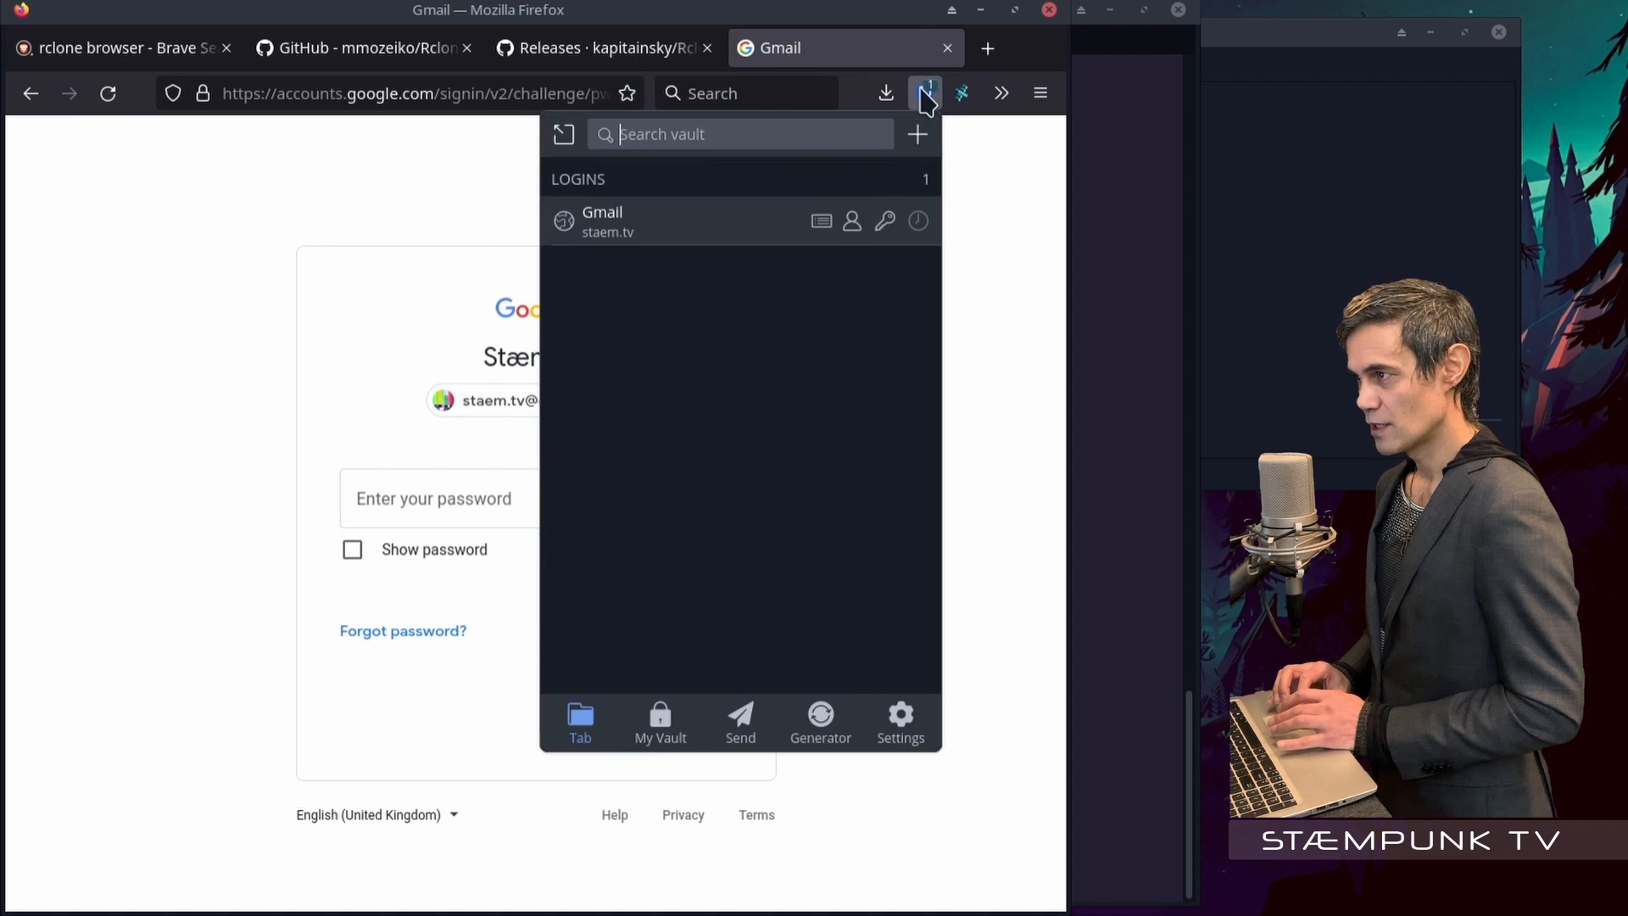
click(686, 227)
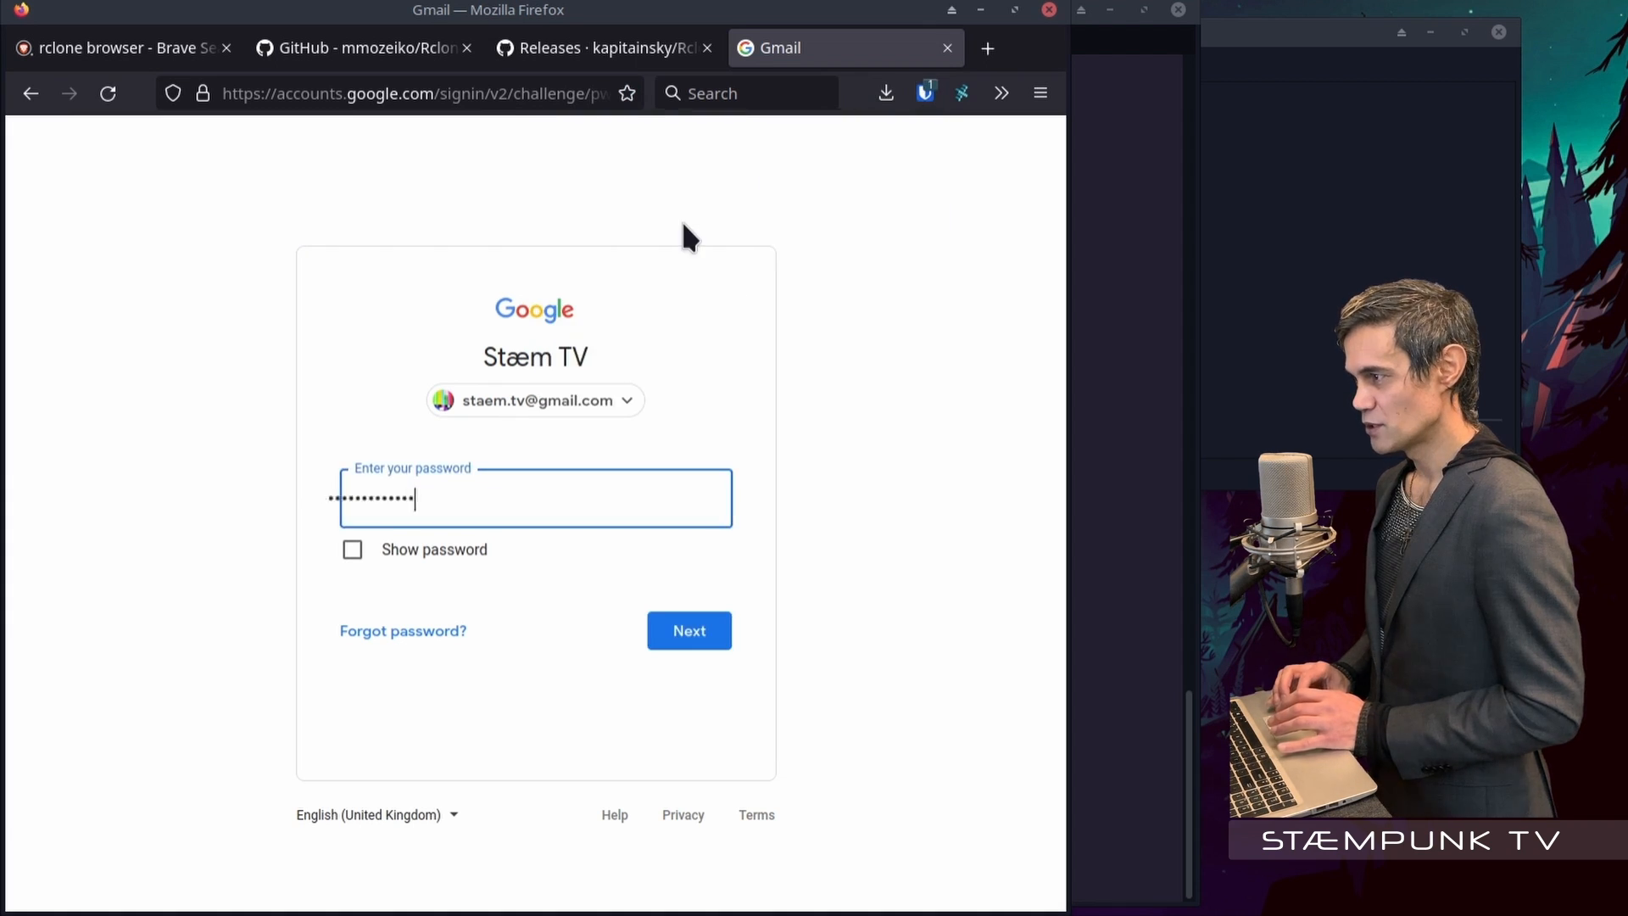
click(684, 633)
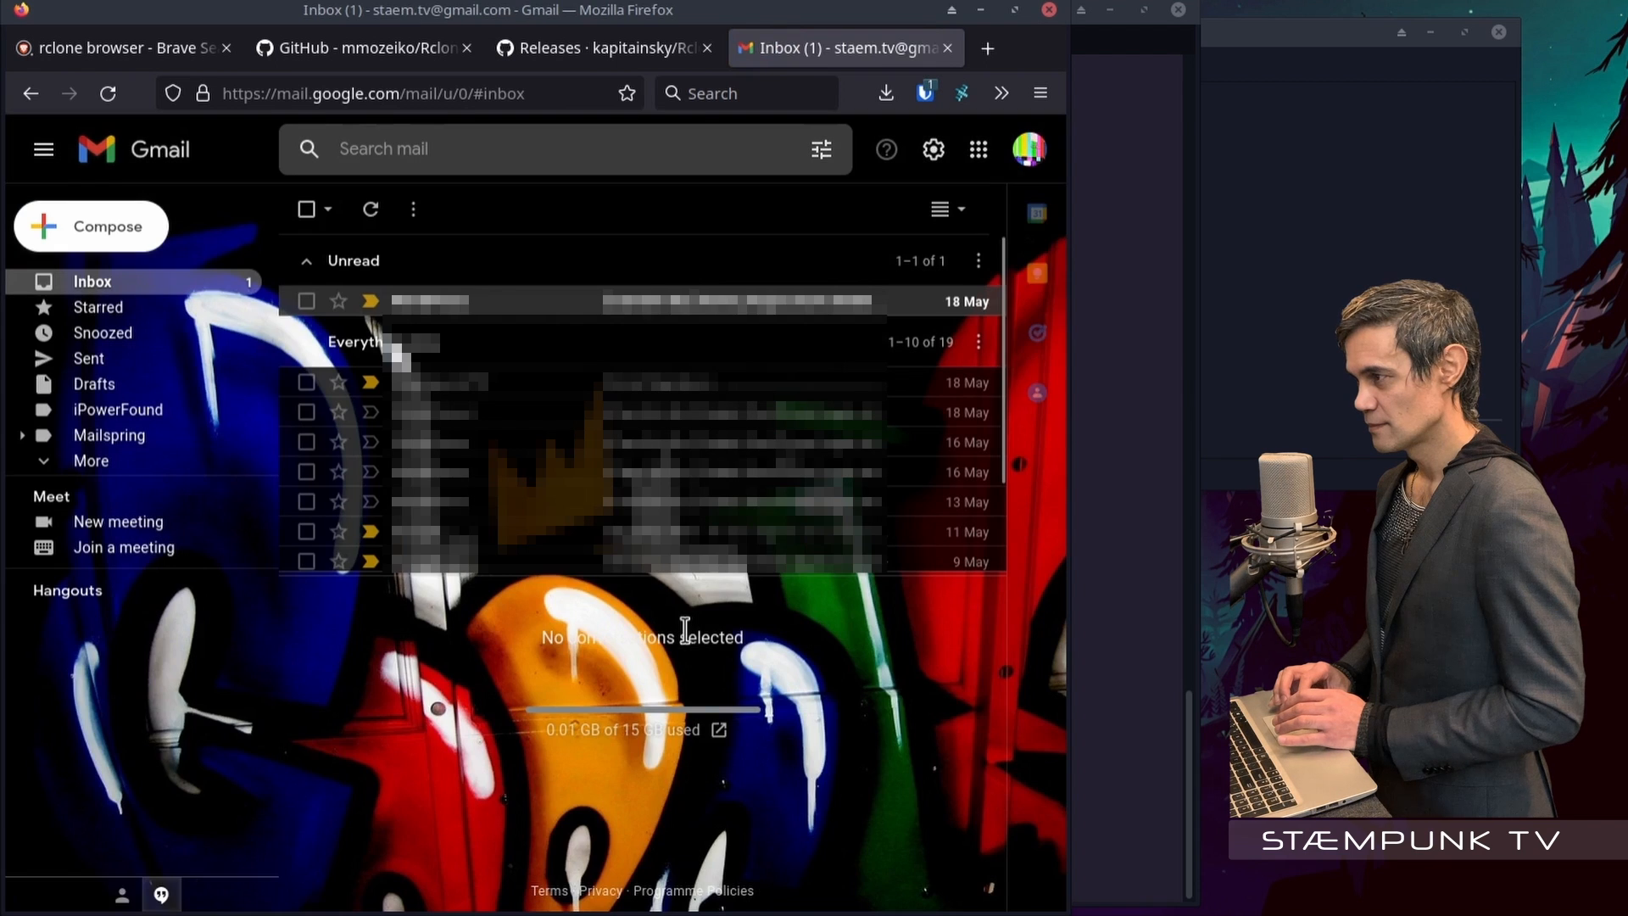
Open Google Drive from Gmail's Google apps and close the Gmail inbox tab
click(979, 151)
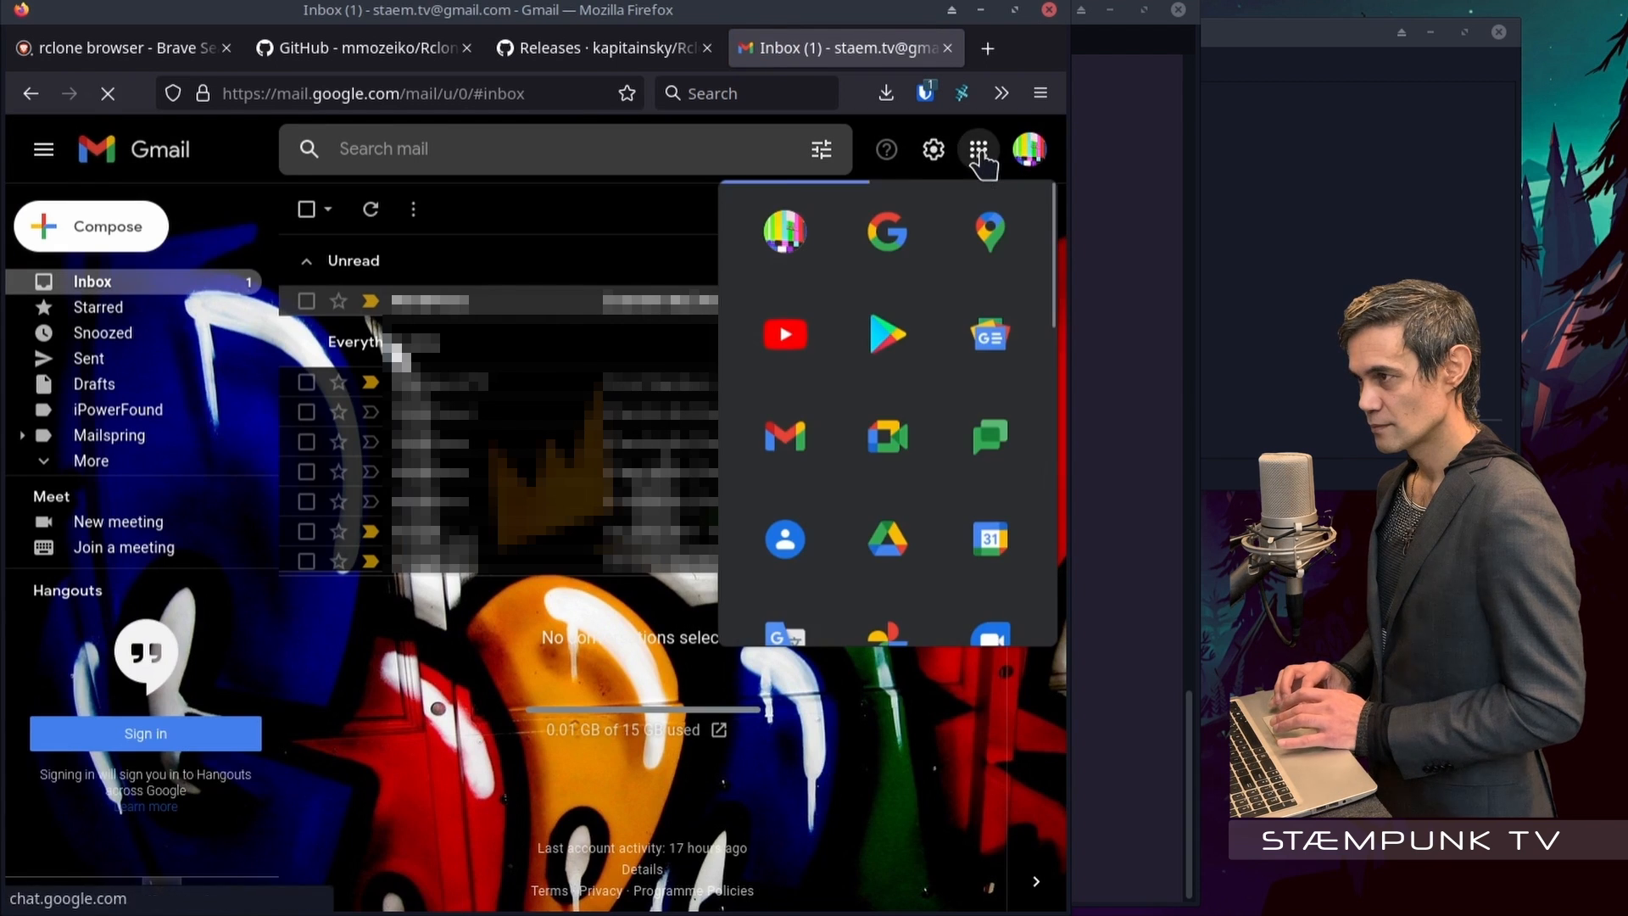
click(886, 545)
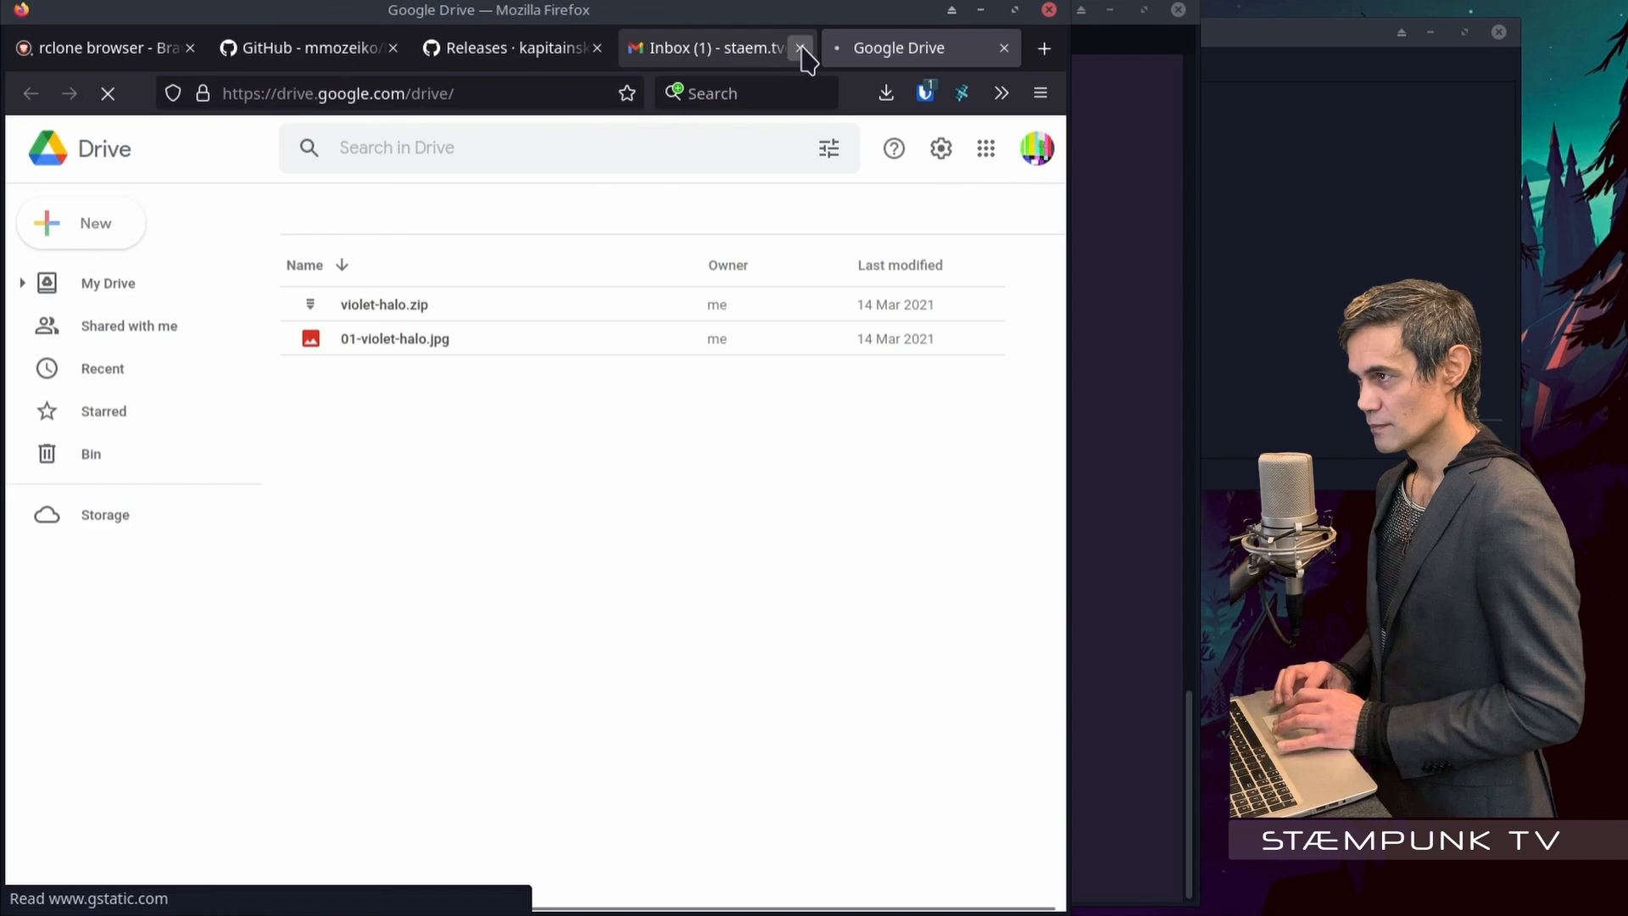
click(800, 48)
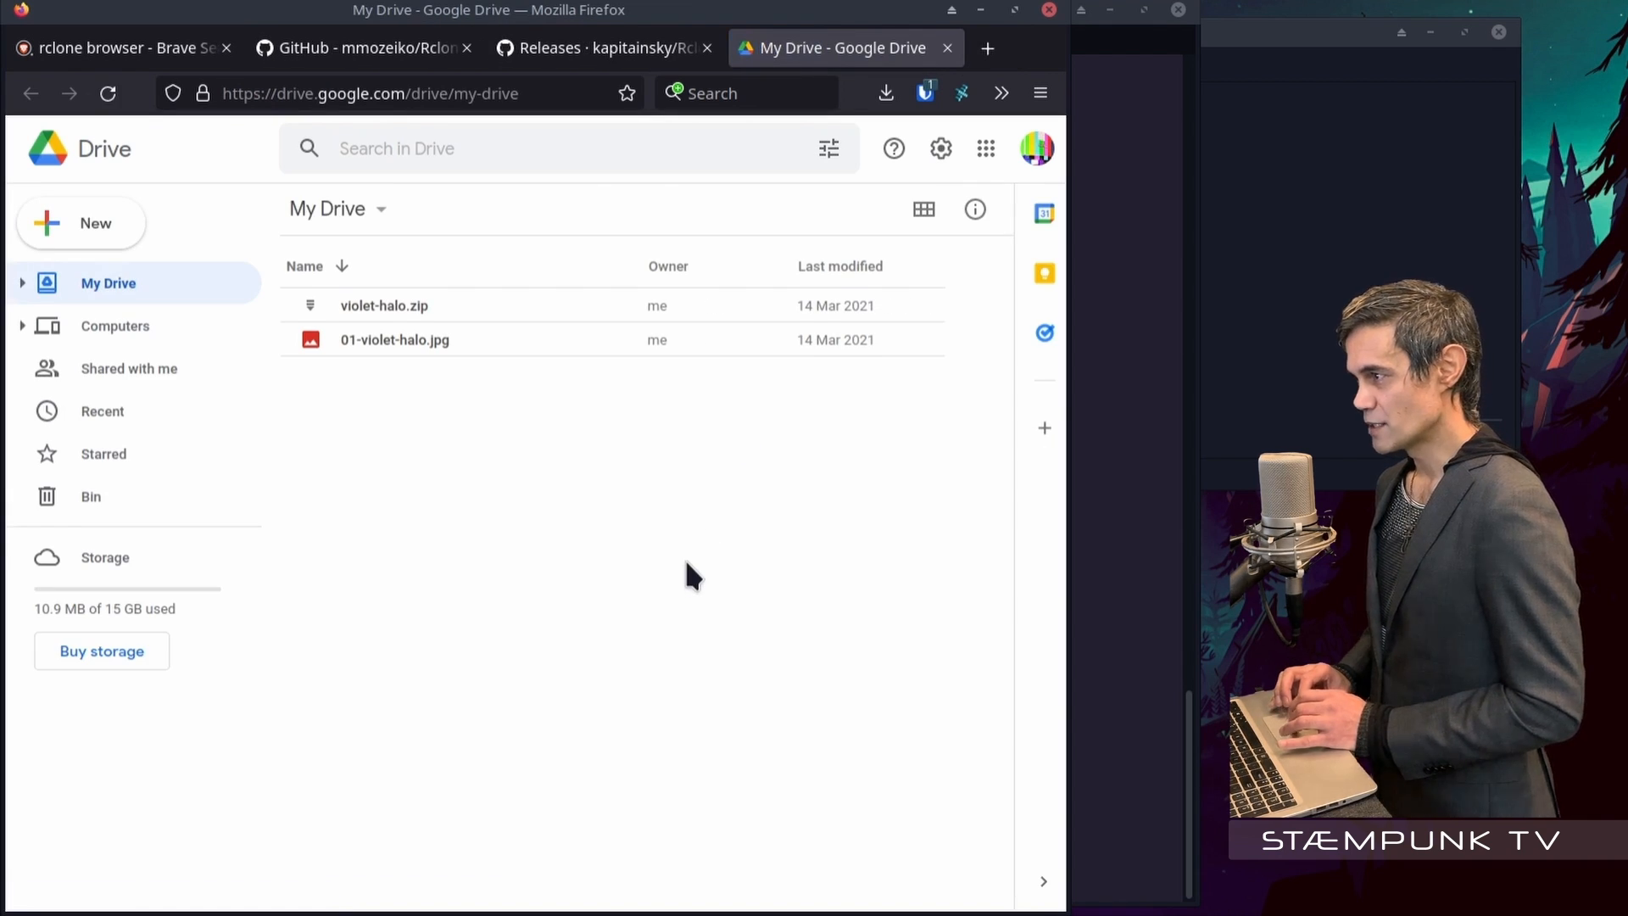
Create a new folder named "delete this folder" in My Drive
right_click(463, 496)
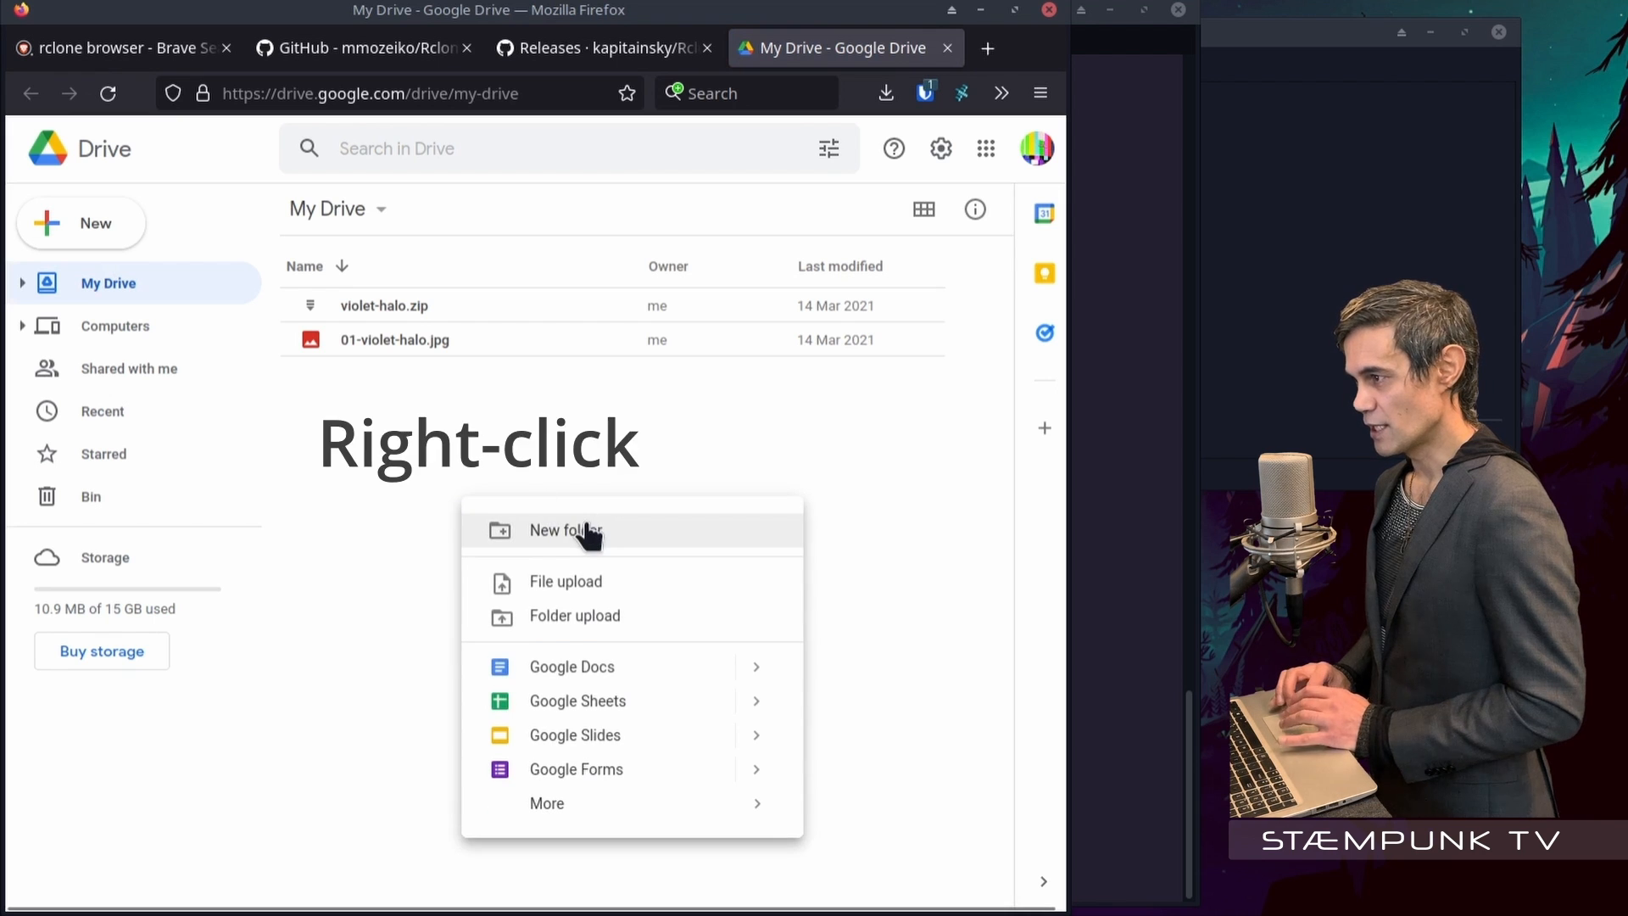
click(629, 533)
key(BackSpace)
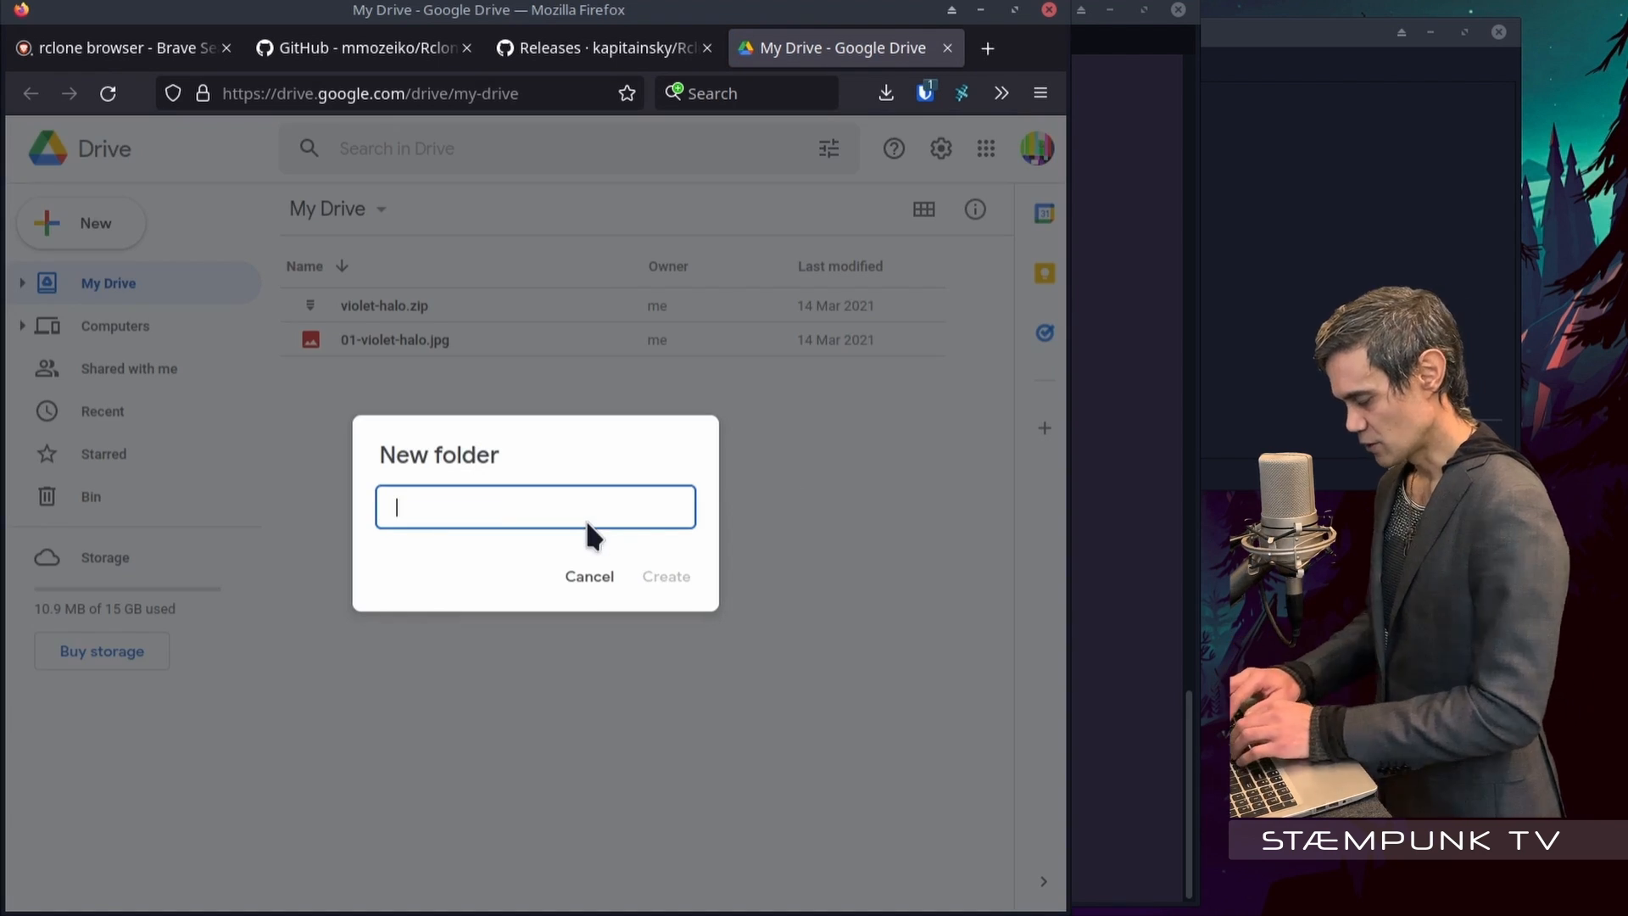
text(delete th)
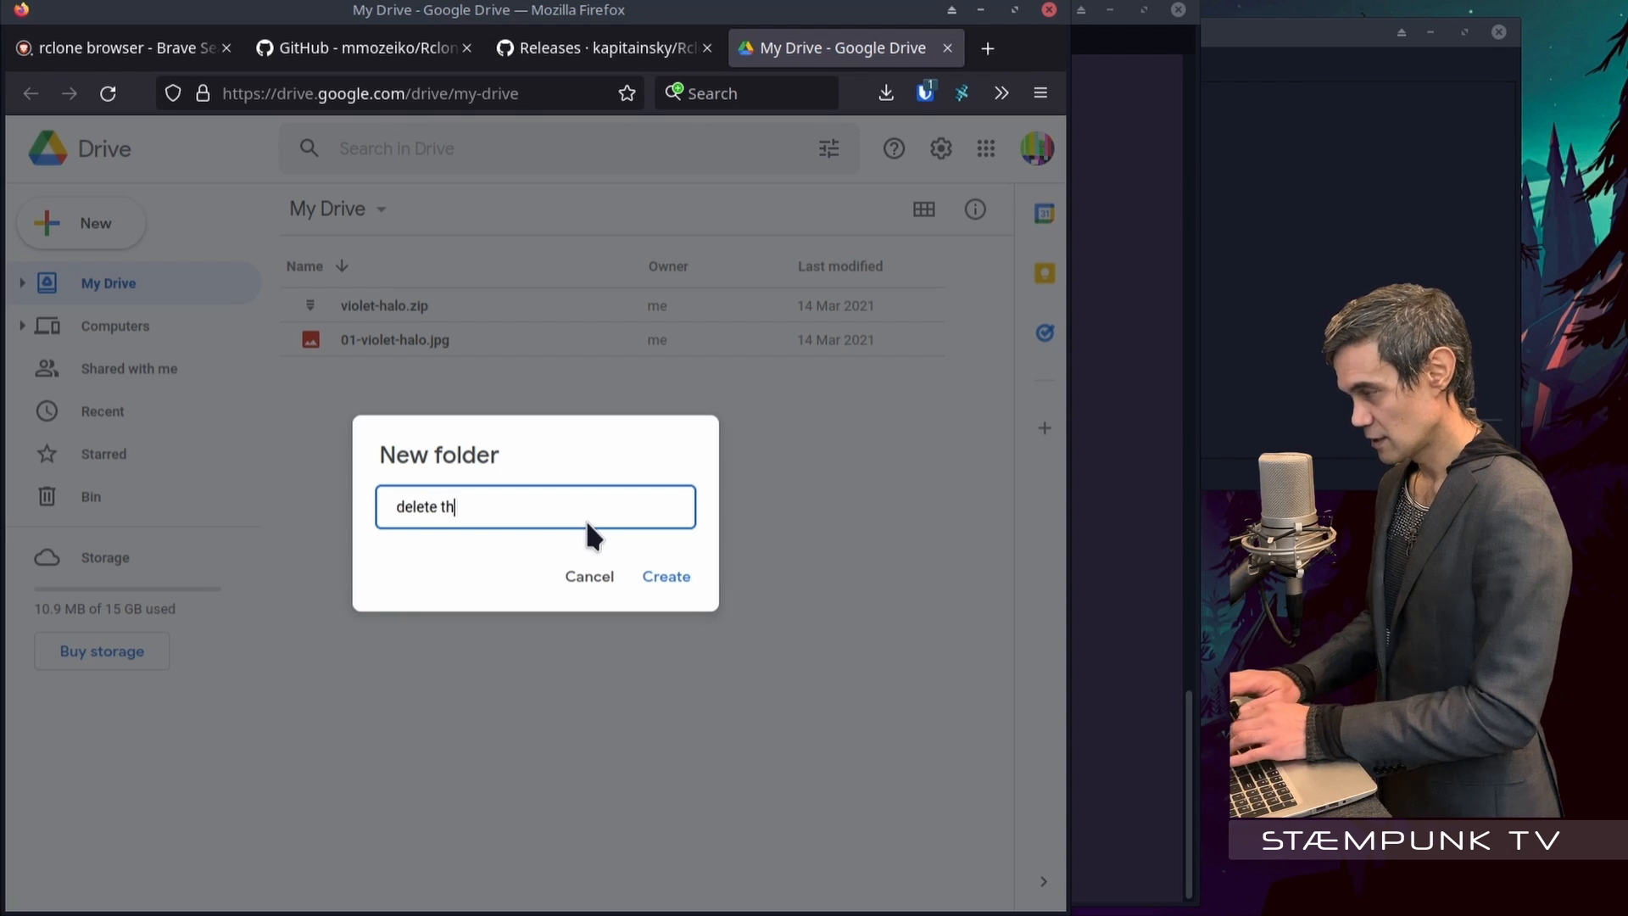
text(is folder)
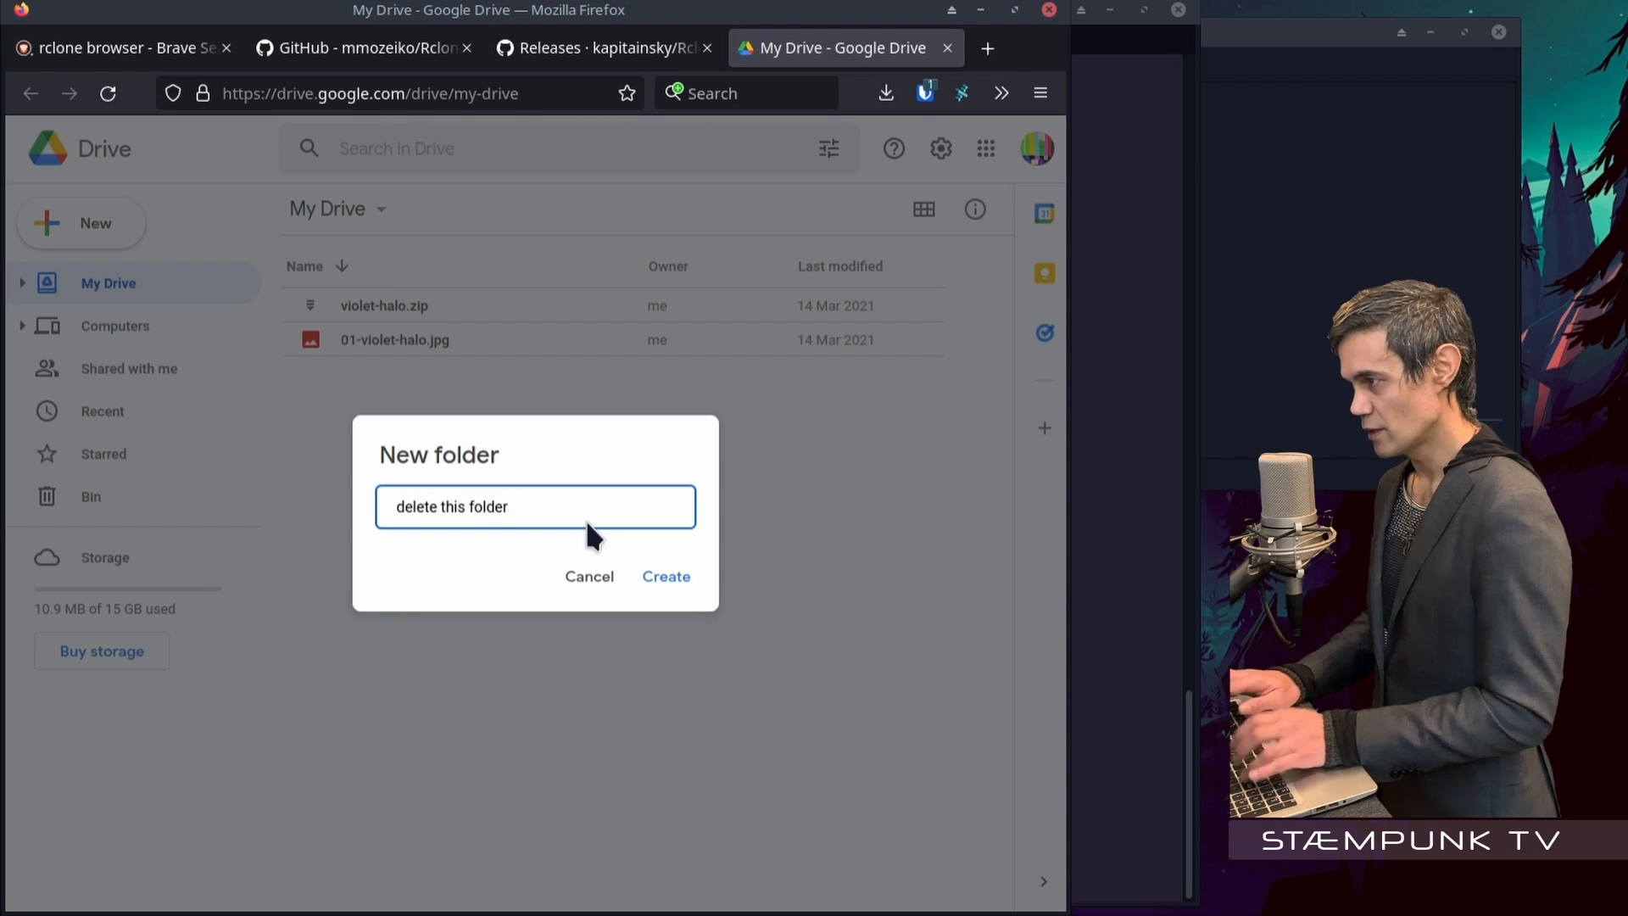
key(Return)
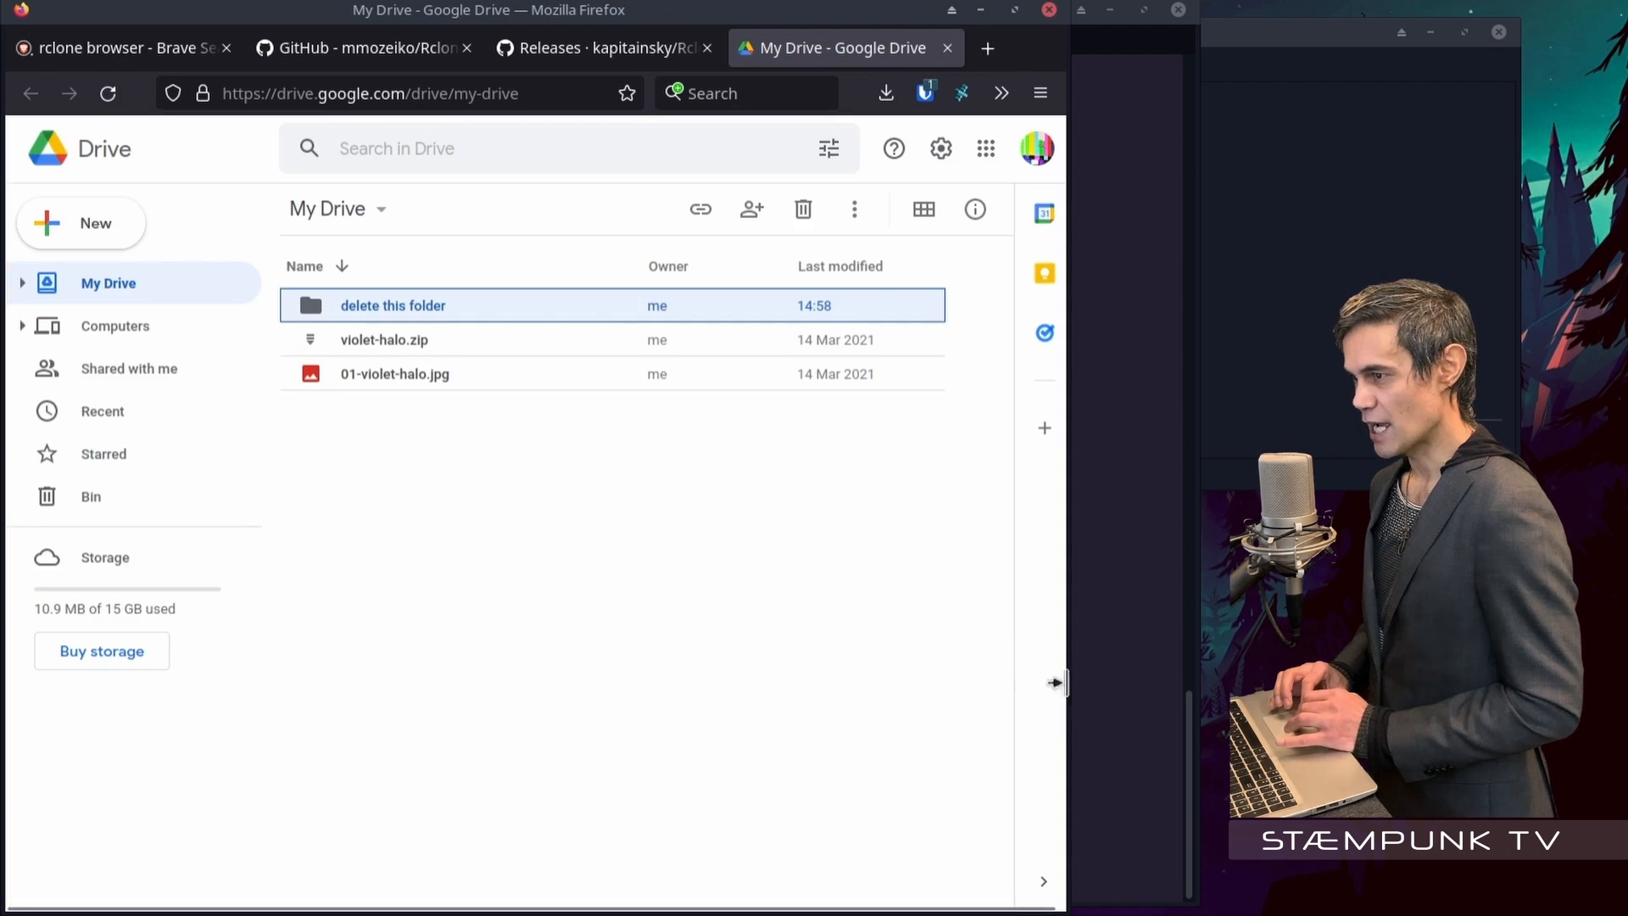
Compare the terminal's root_folder_id prompt with Drive, open "delete this folder" in a maximised Firefox, and highlight the folder ID in its address
click(1096, 693)
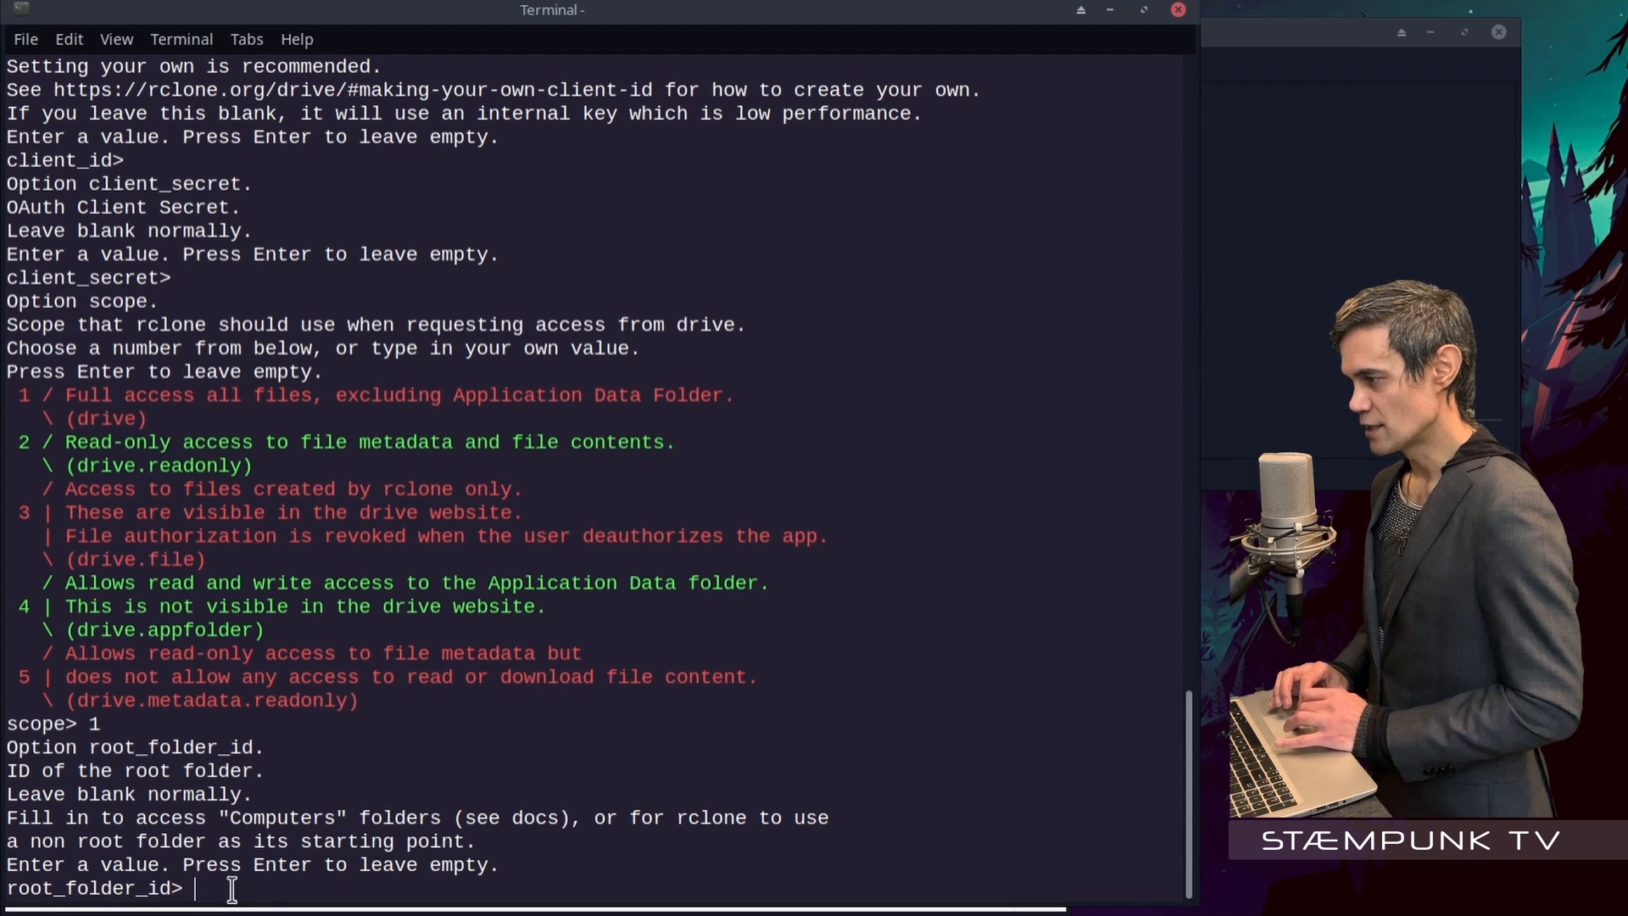
key(alt+Tab)
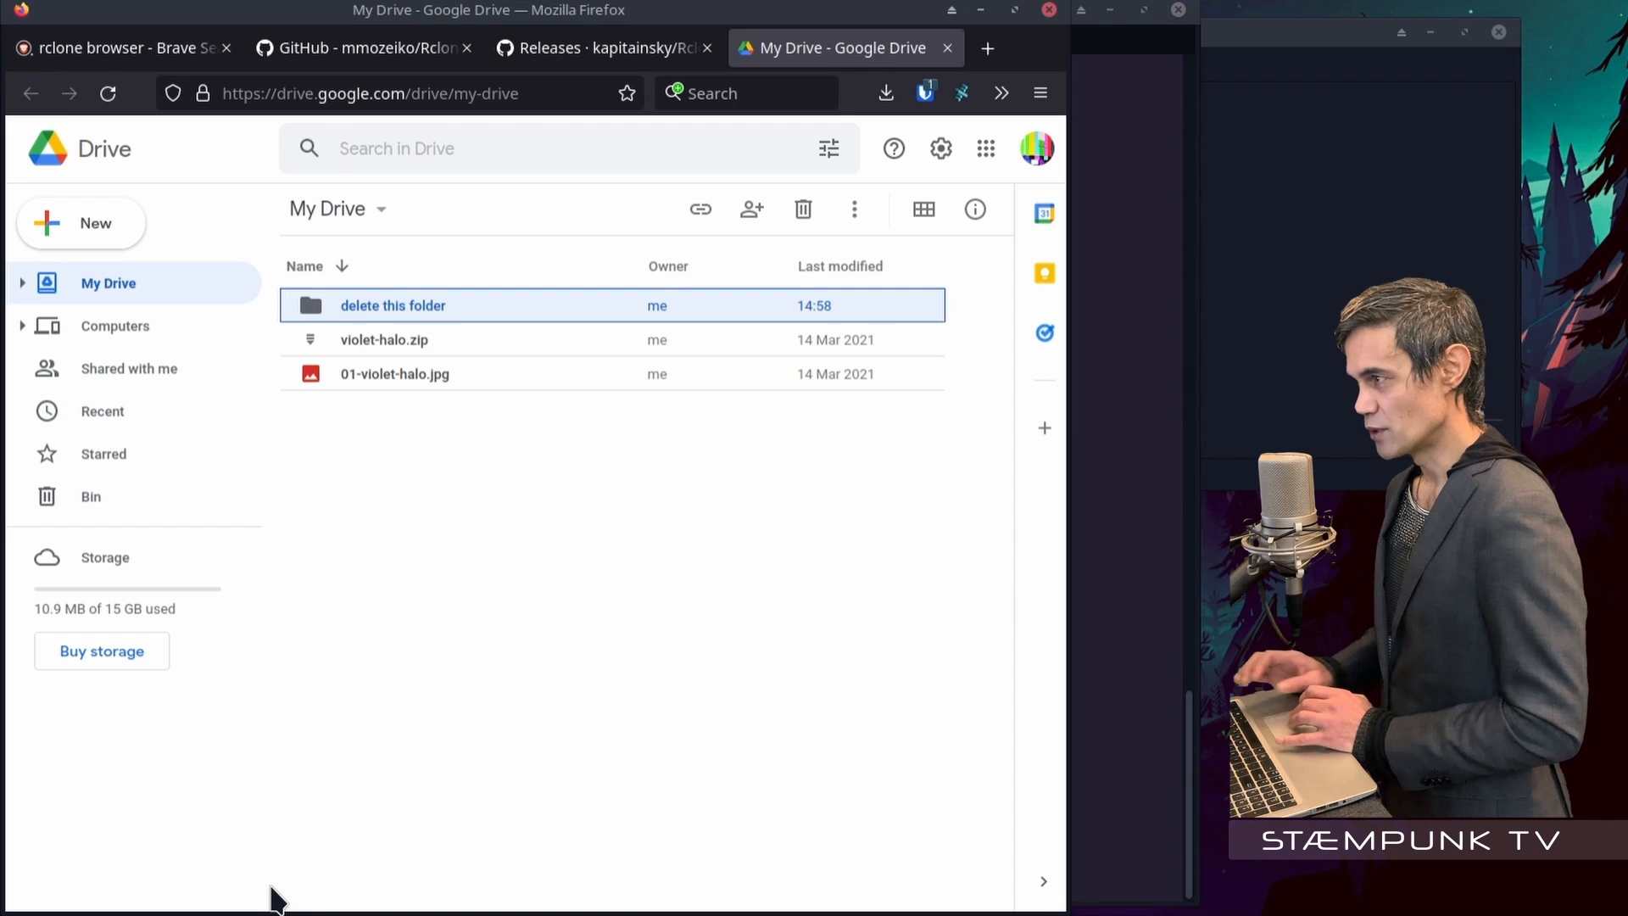
double_click(308, 307)
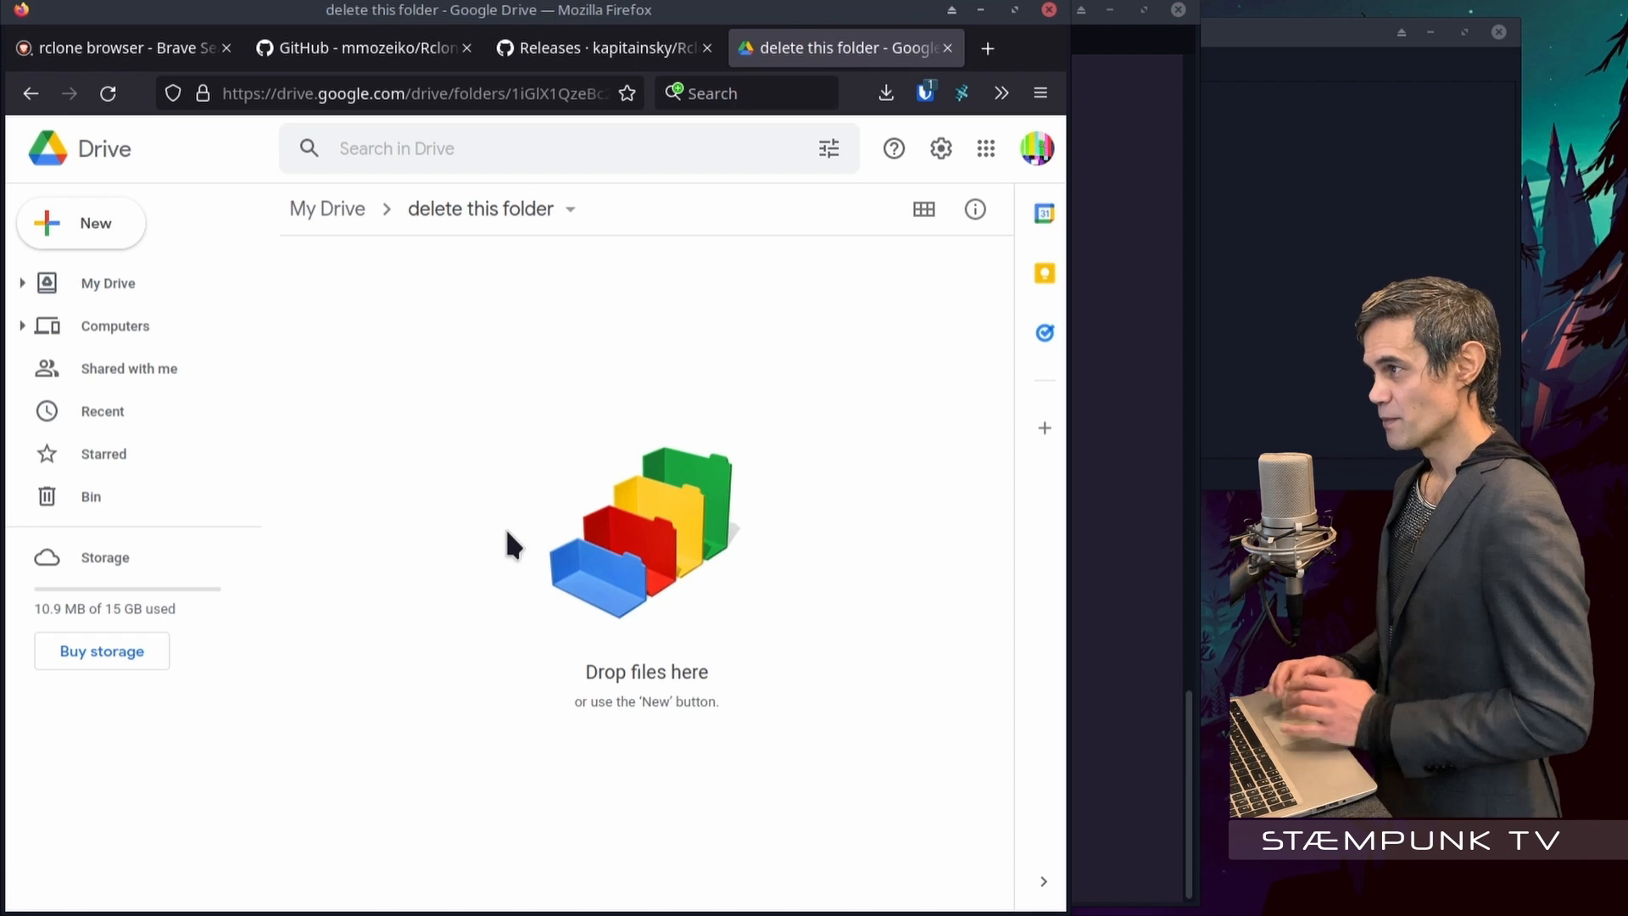
double_click(592, 11)
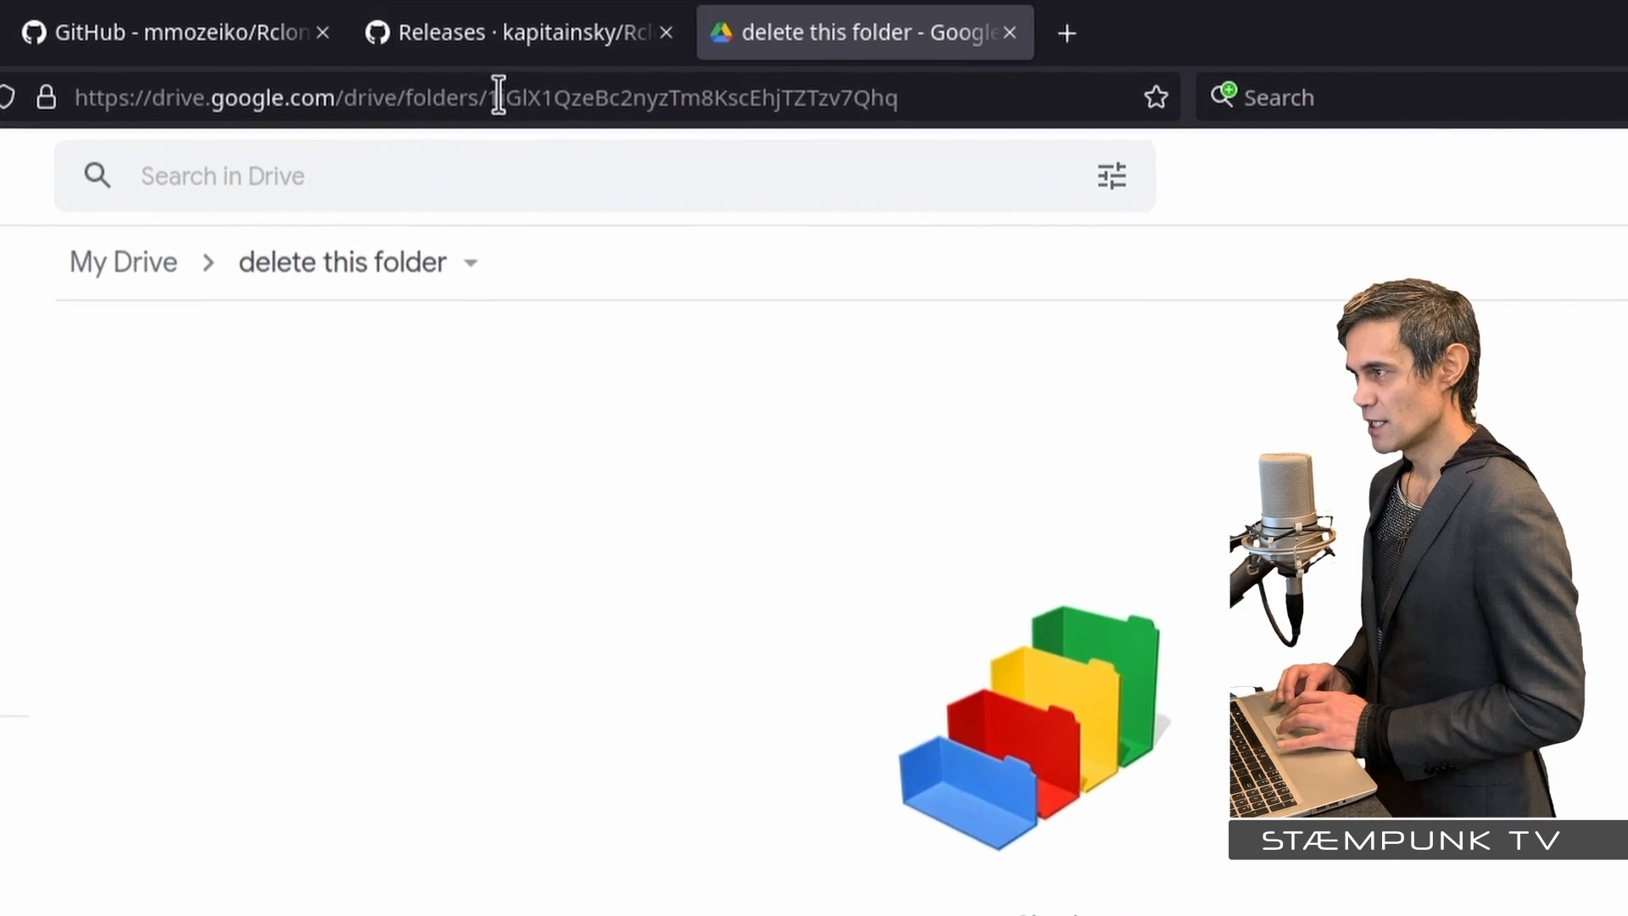
drag(484, 95, 970, 96)
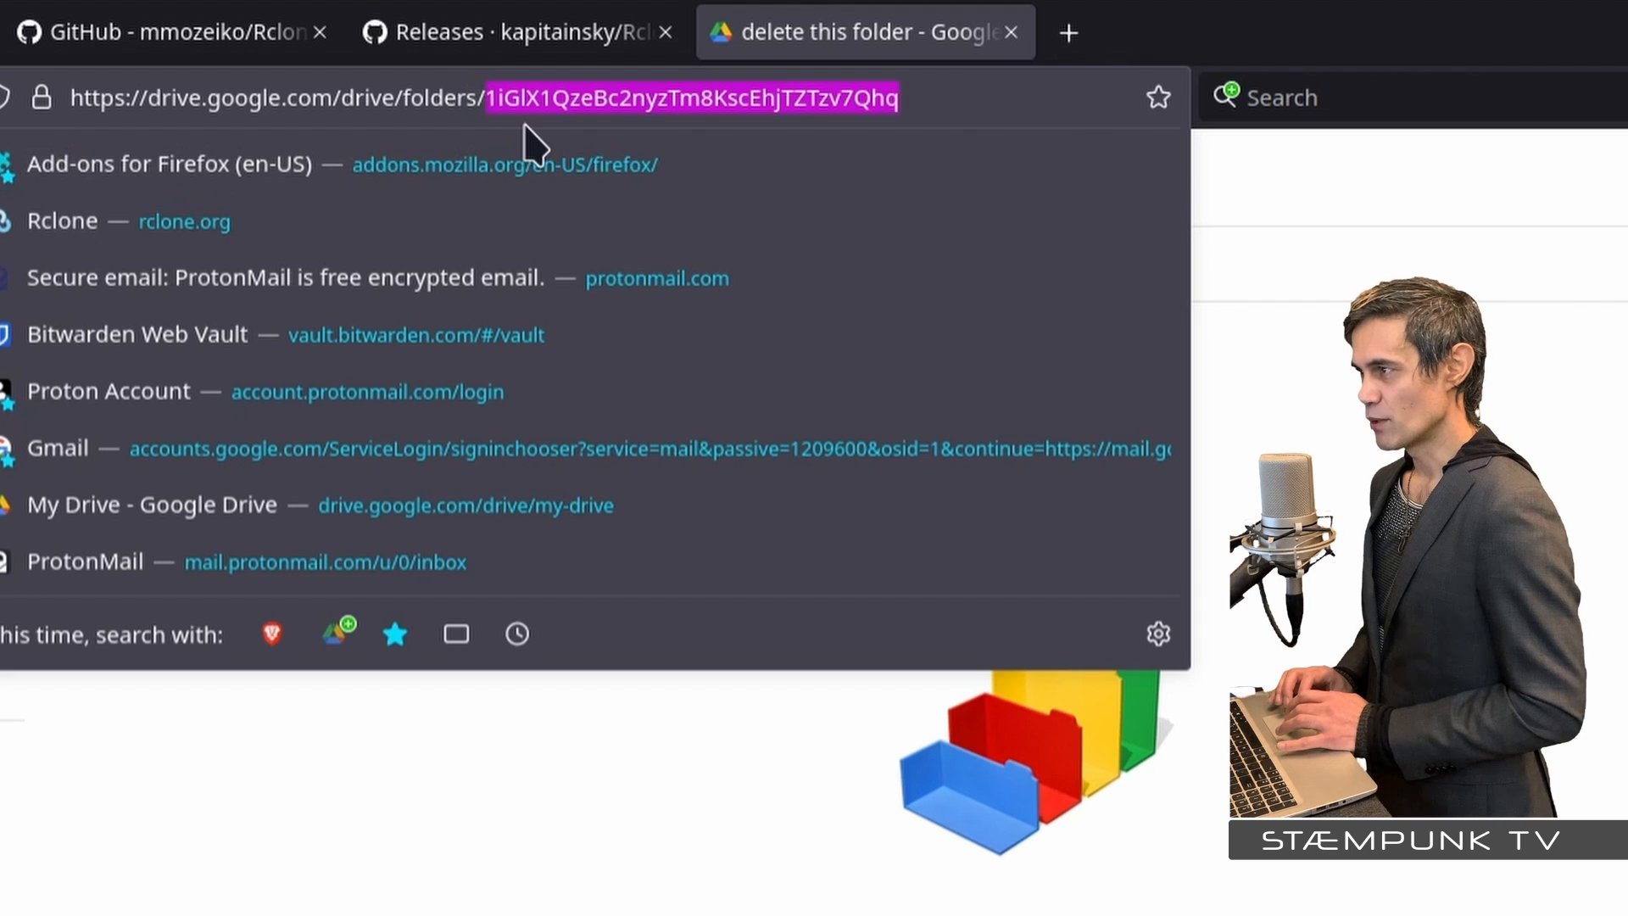
Return to the rclone configuration terminal and leave both root_folder_id and service_account_file empty
key(alt+Tab)
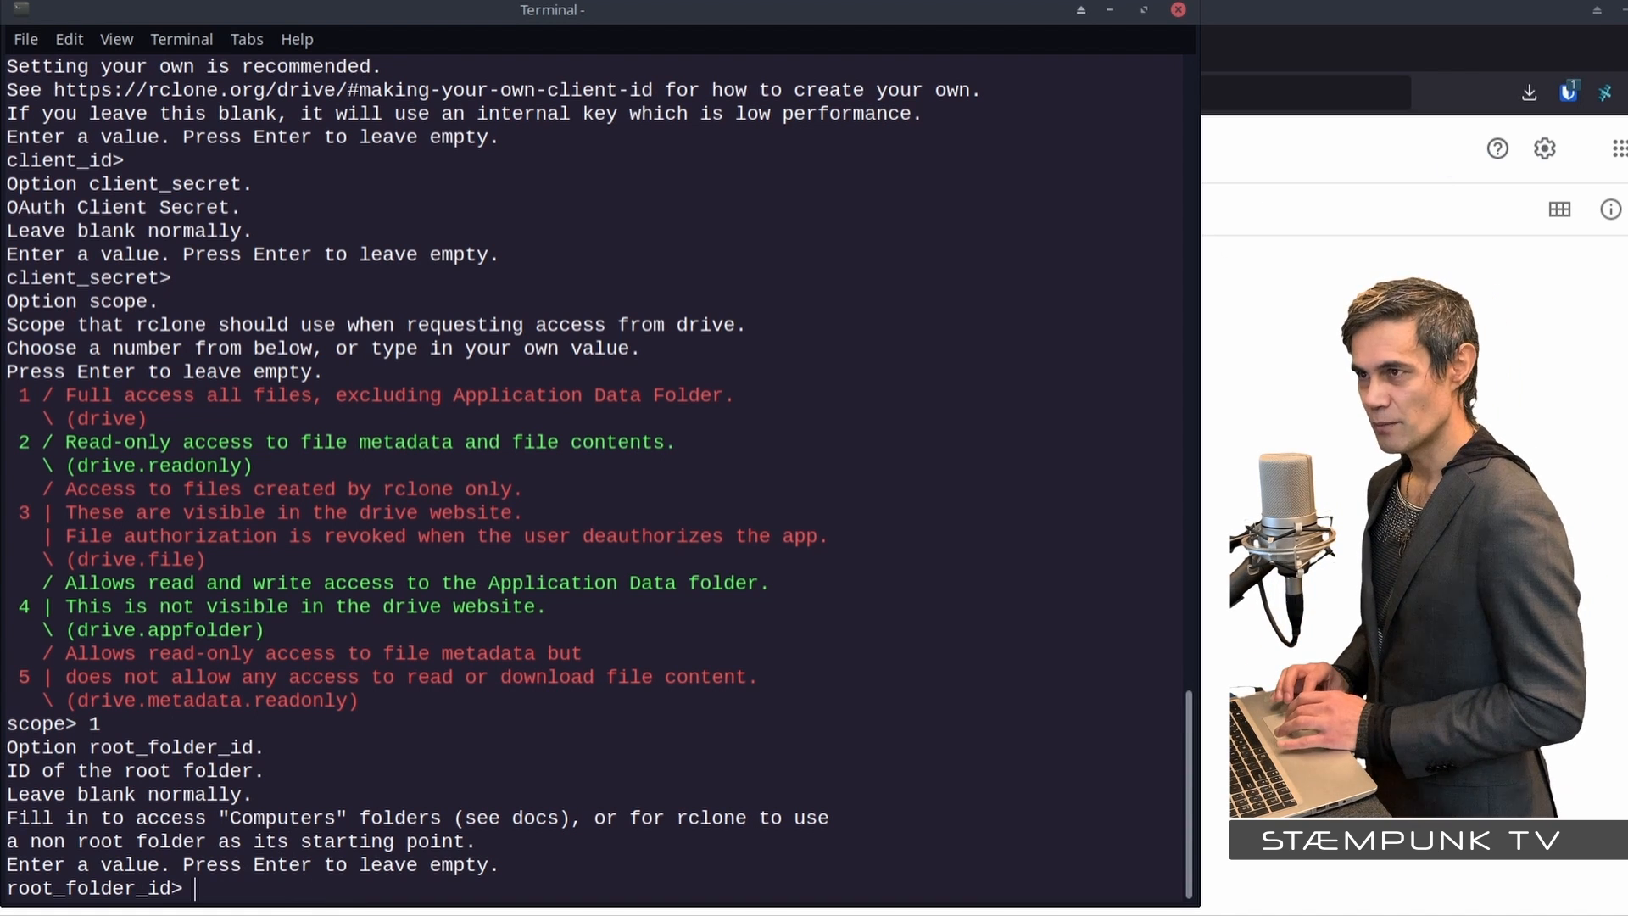
key(alt+Tab)
key(alt+Tab)
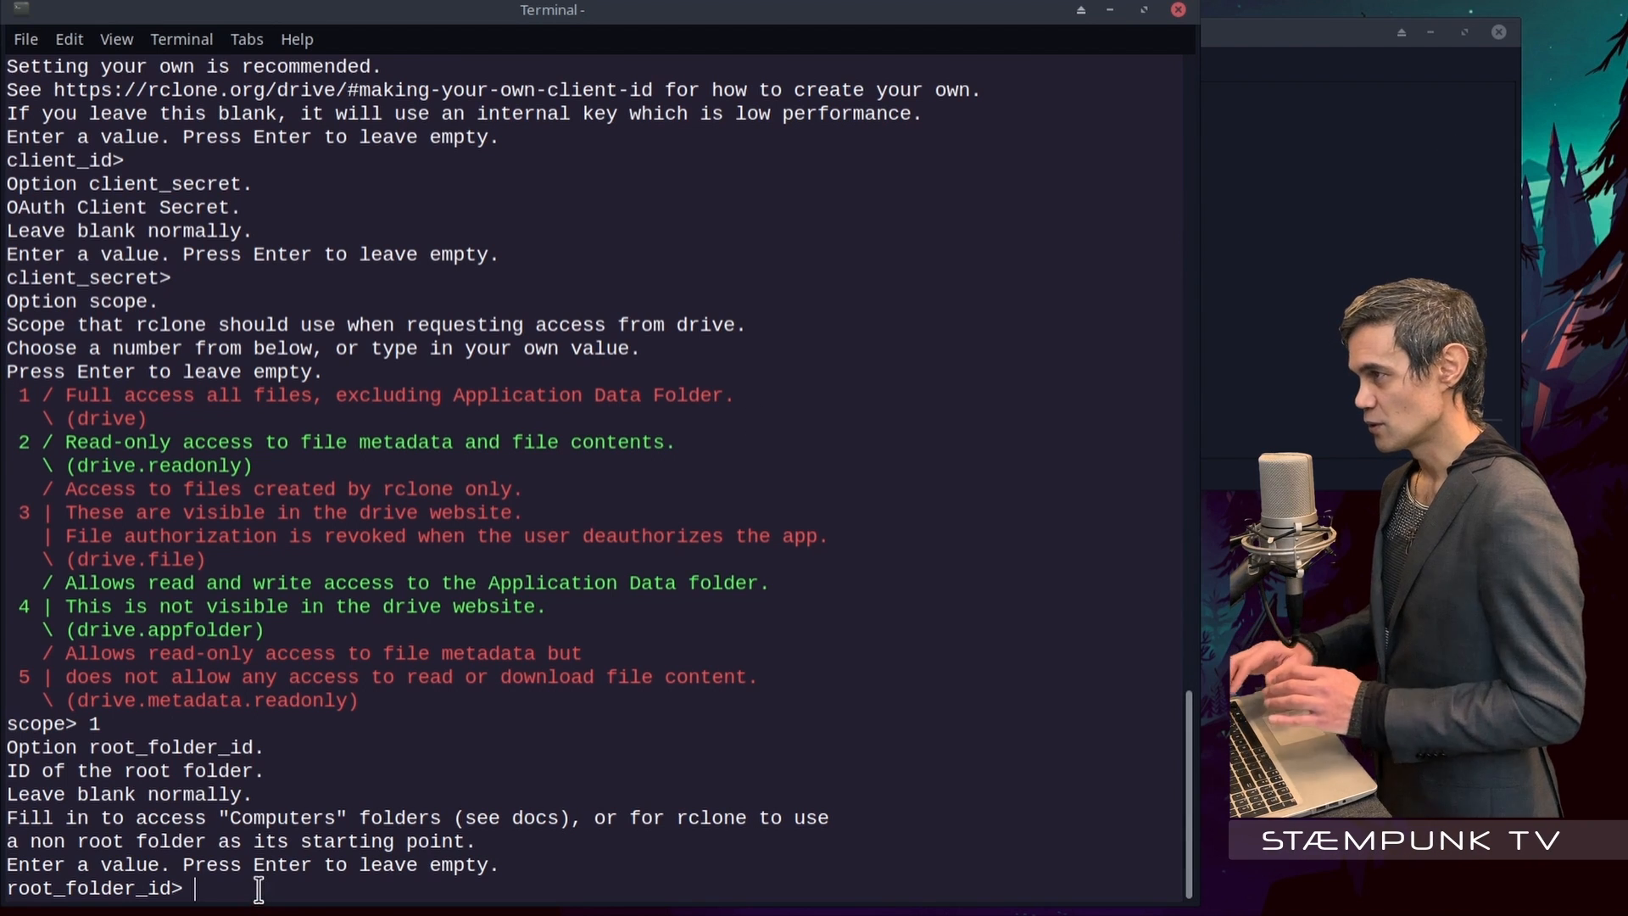
key(Return)
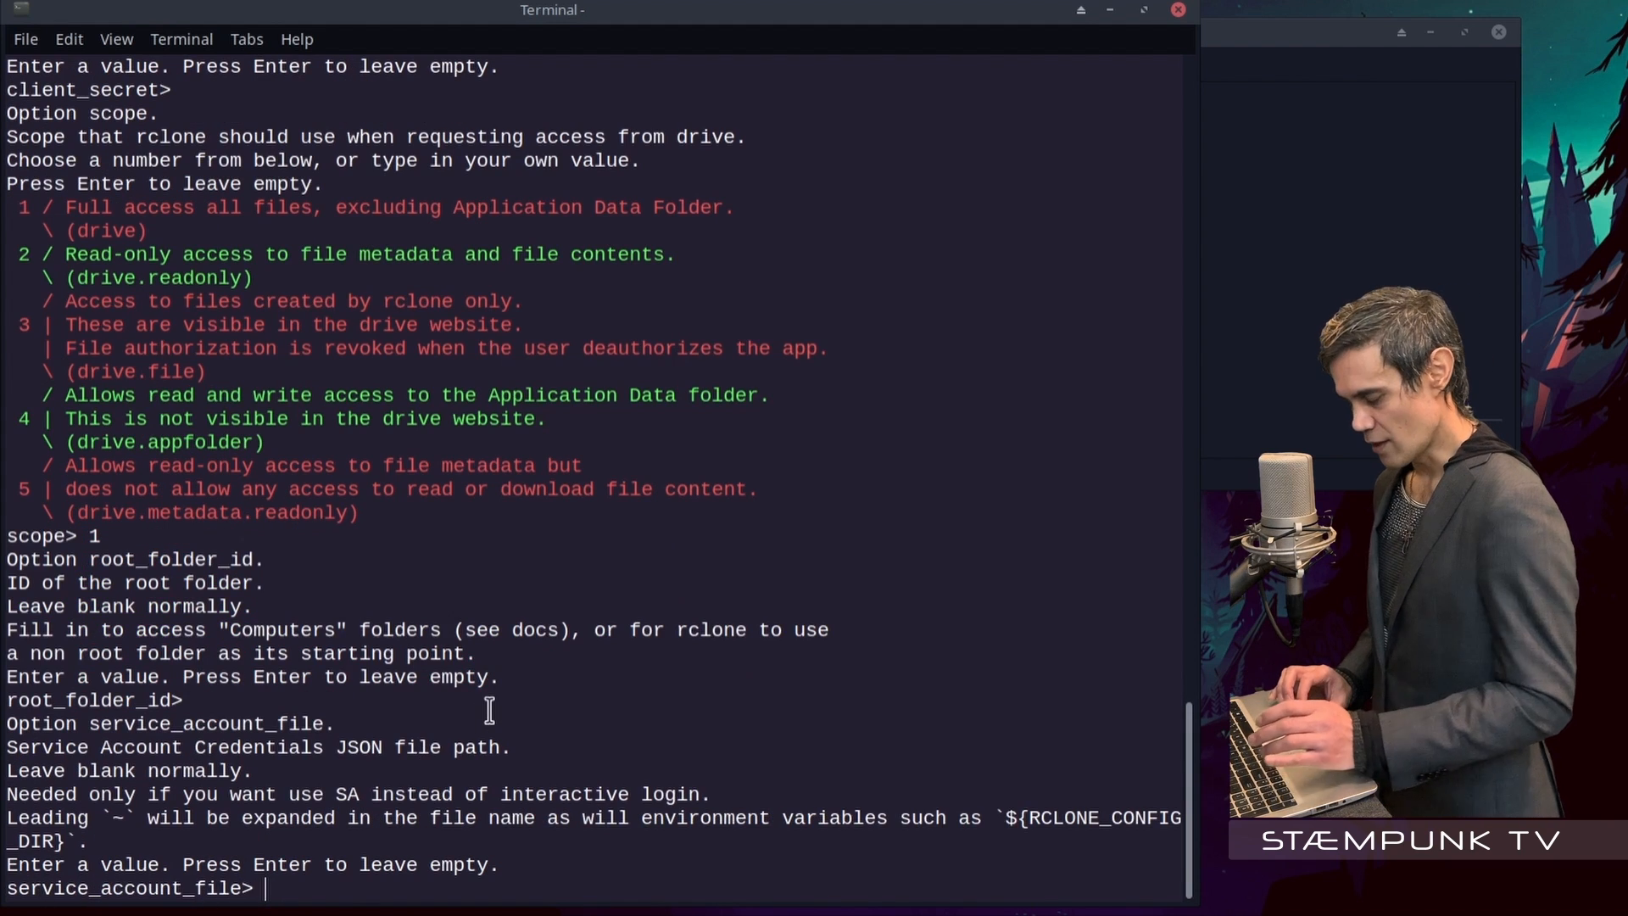
key(Return)
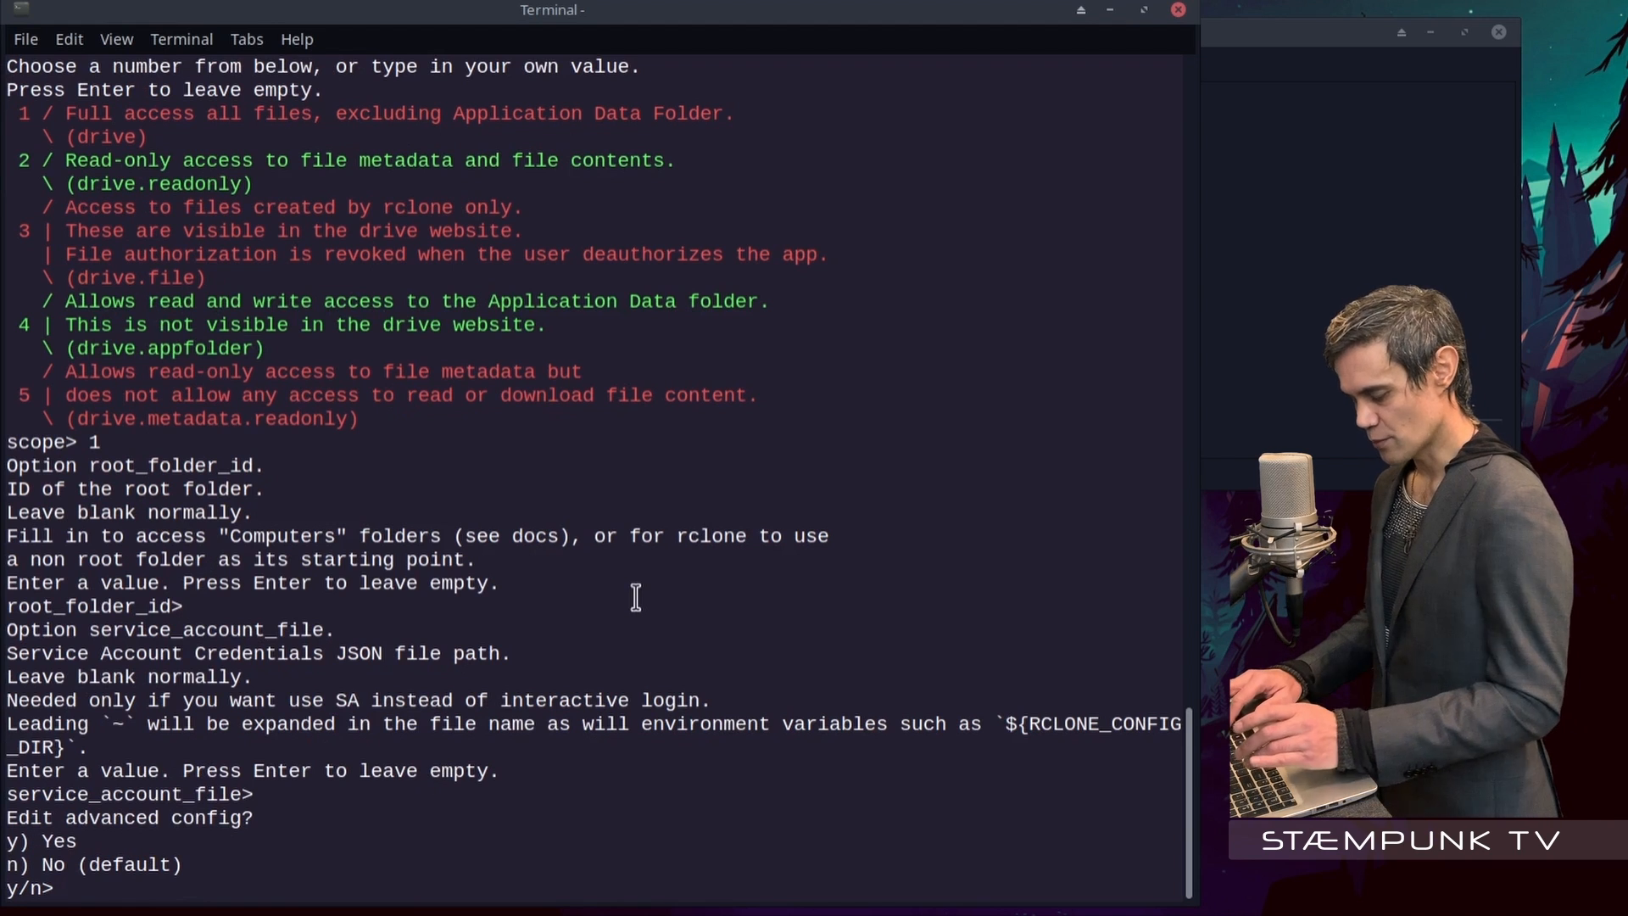
Decline the advanced config, accept auto config, and allow rclone to access the Google account in the browser
key(Return)
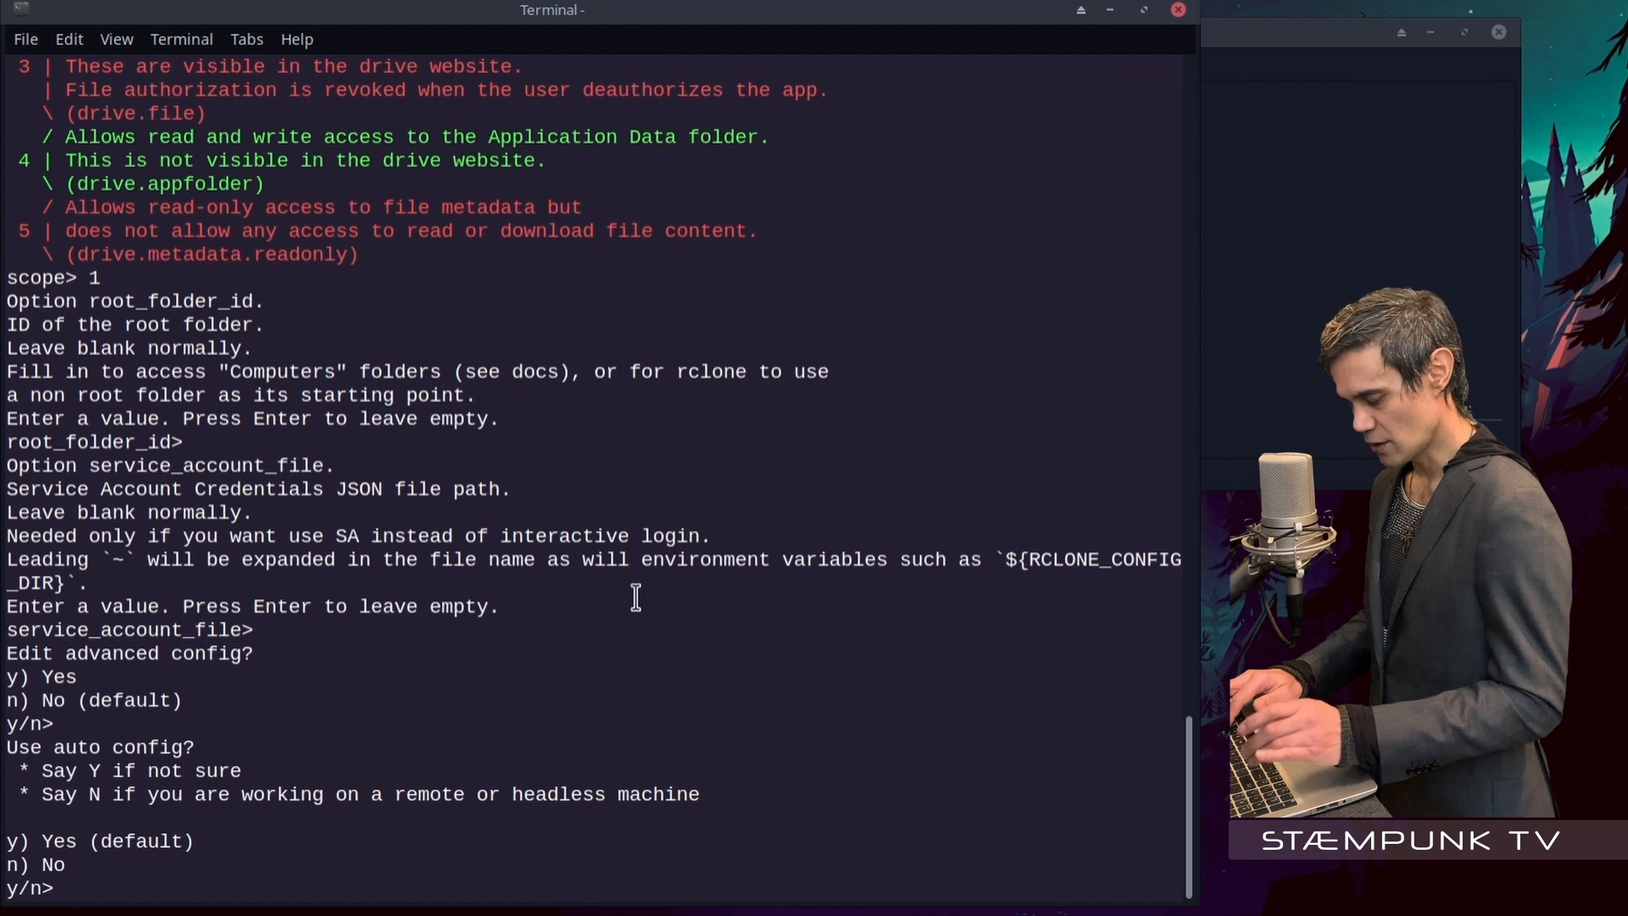
key(Return)
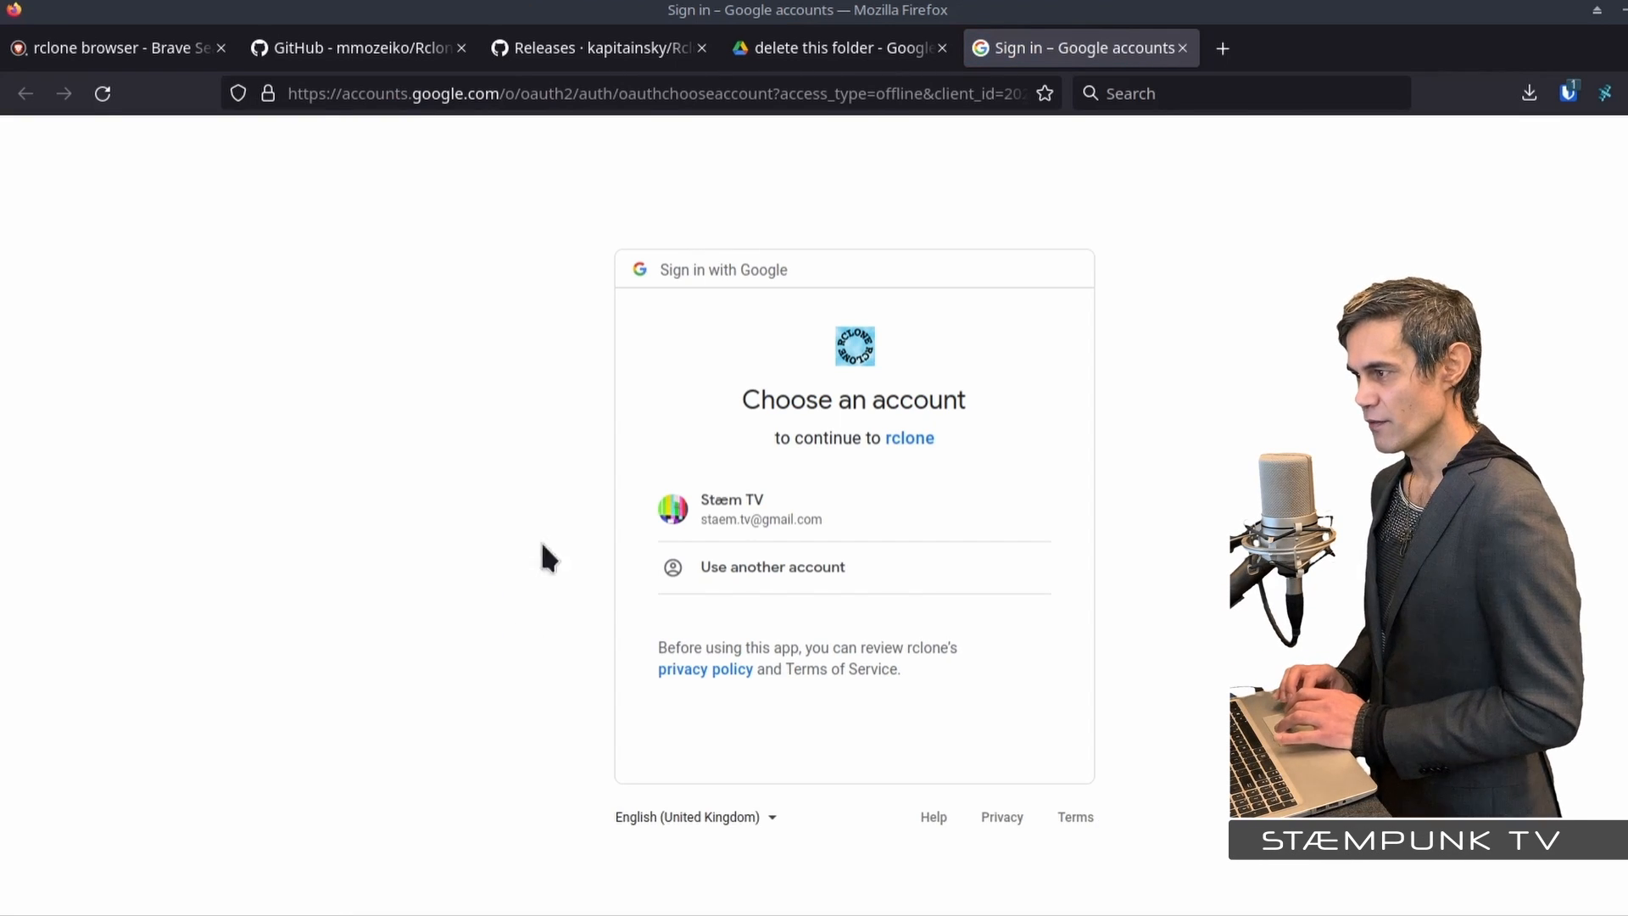
click(731, 509)
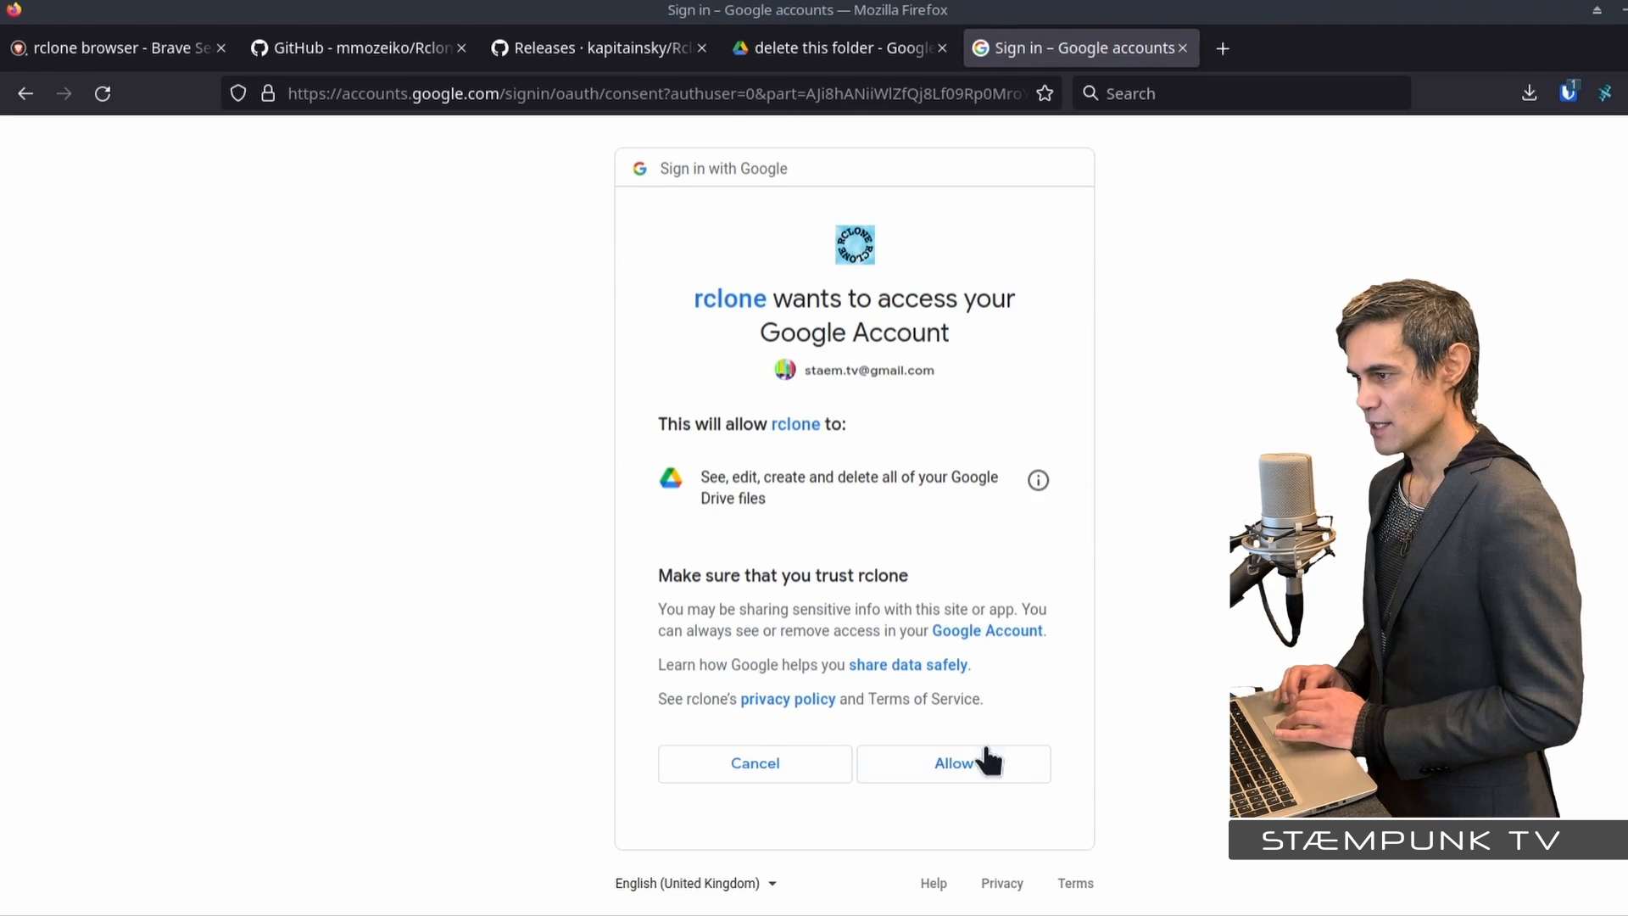
click(950, 770)
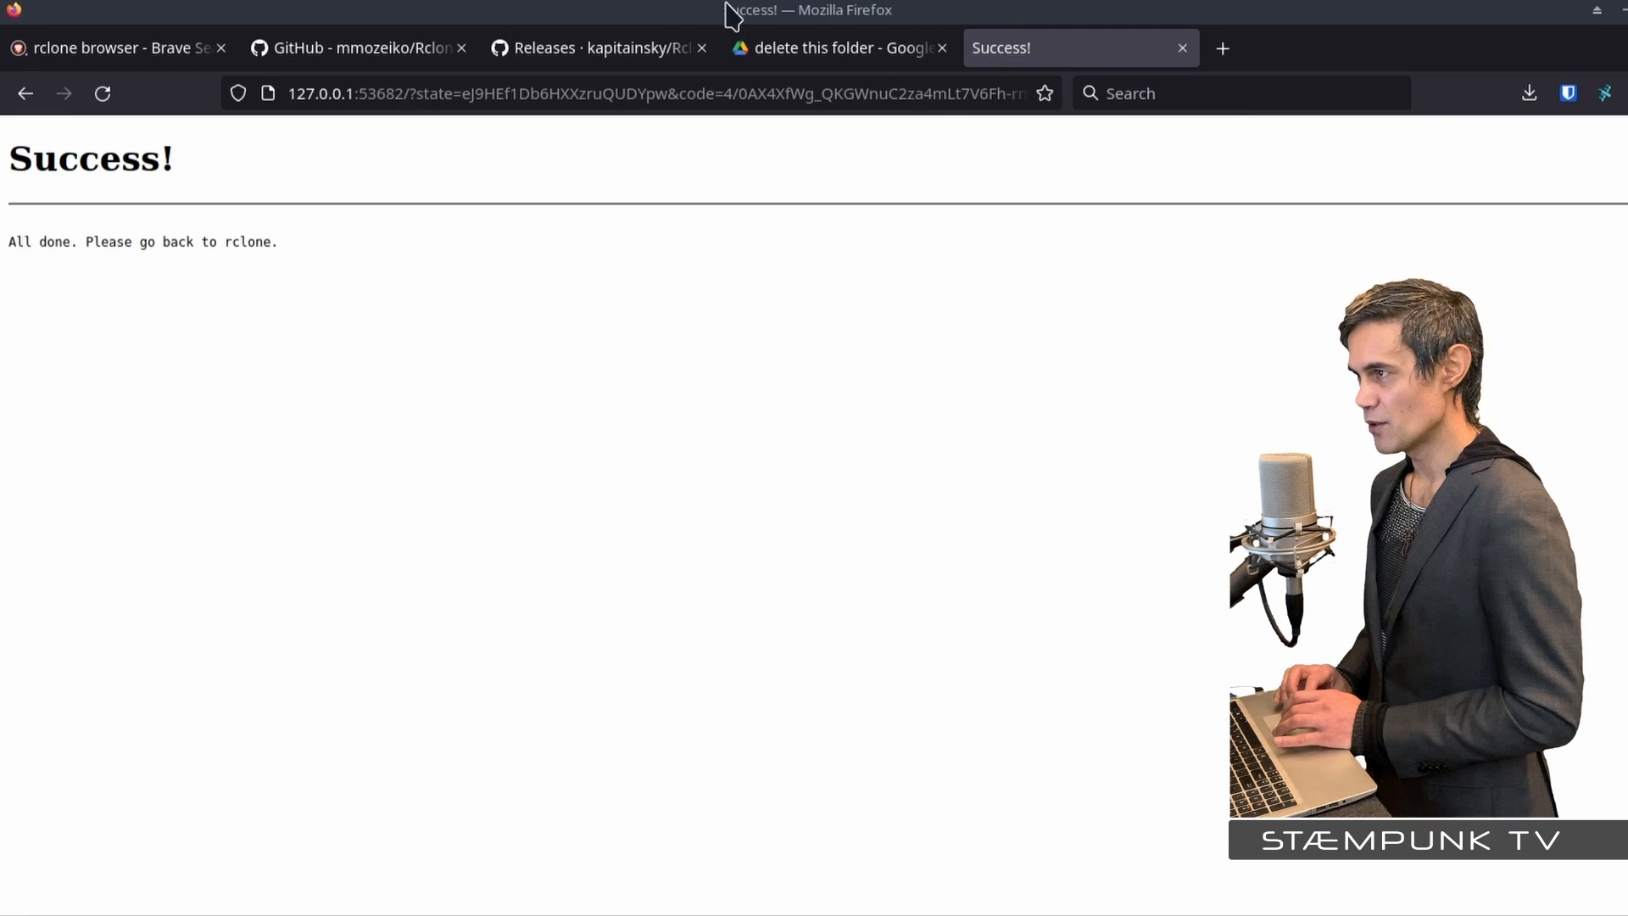
Return to the terminal, decline the Shared Drive option, and save the Staem.TV remote before quitting the rclone configuration
double_click(666, 17)
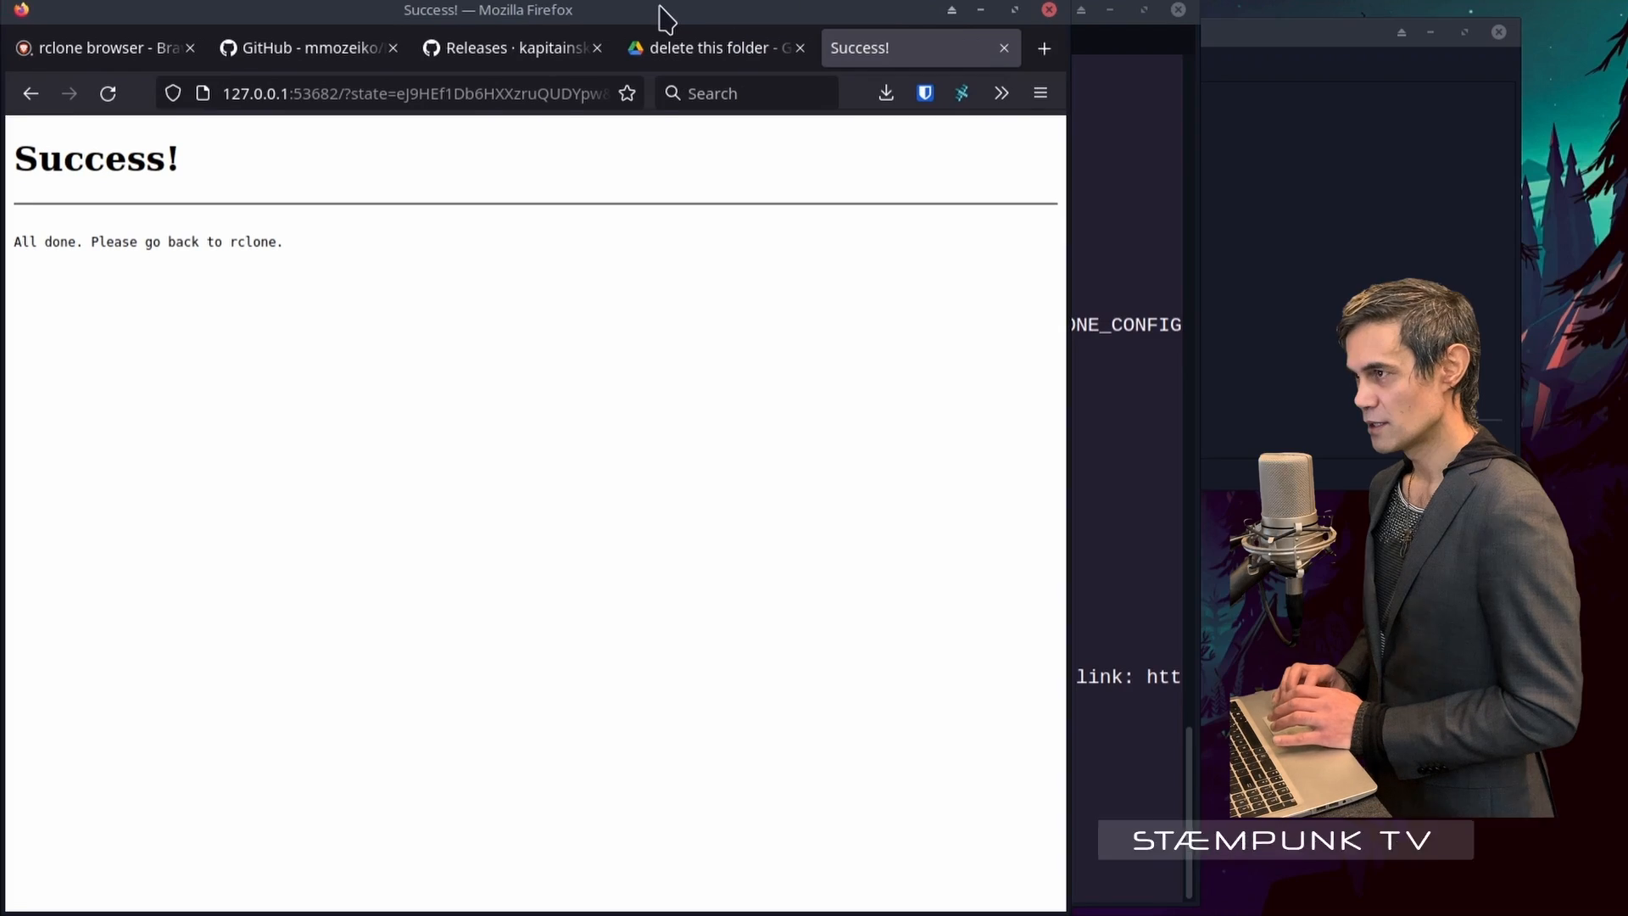
click(981, 10)
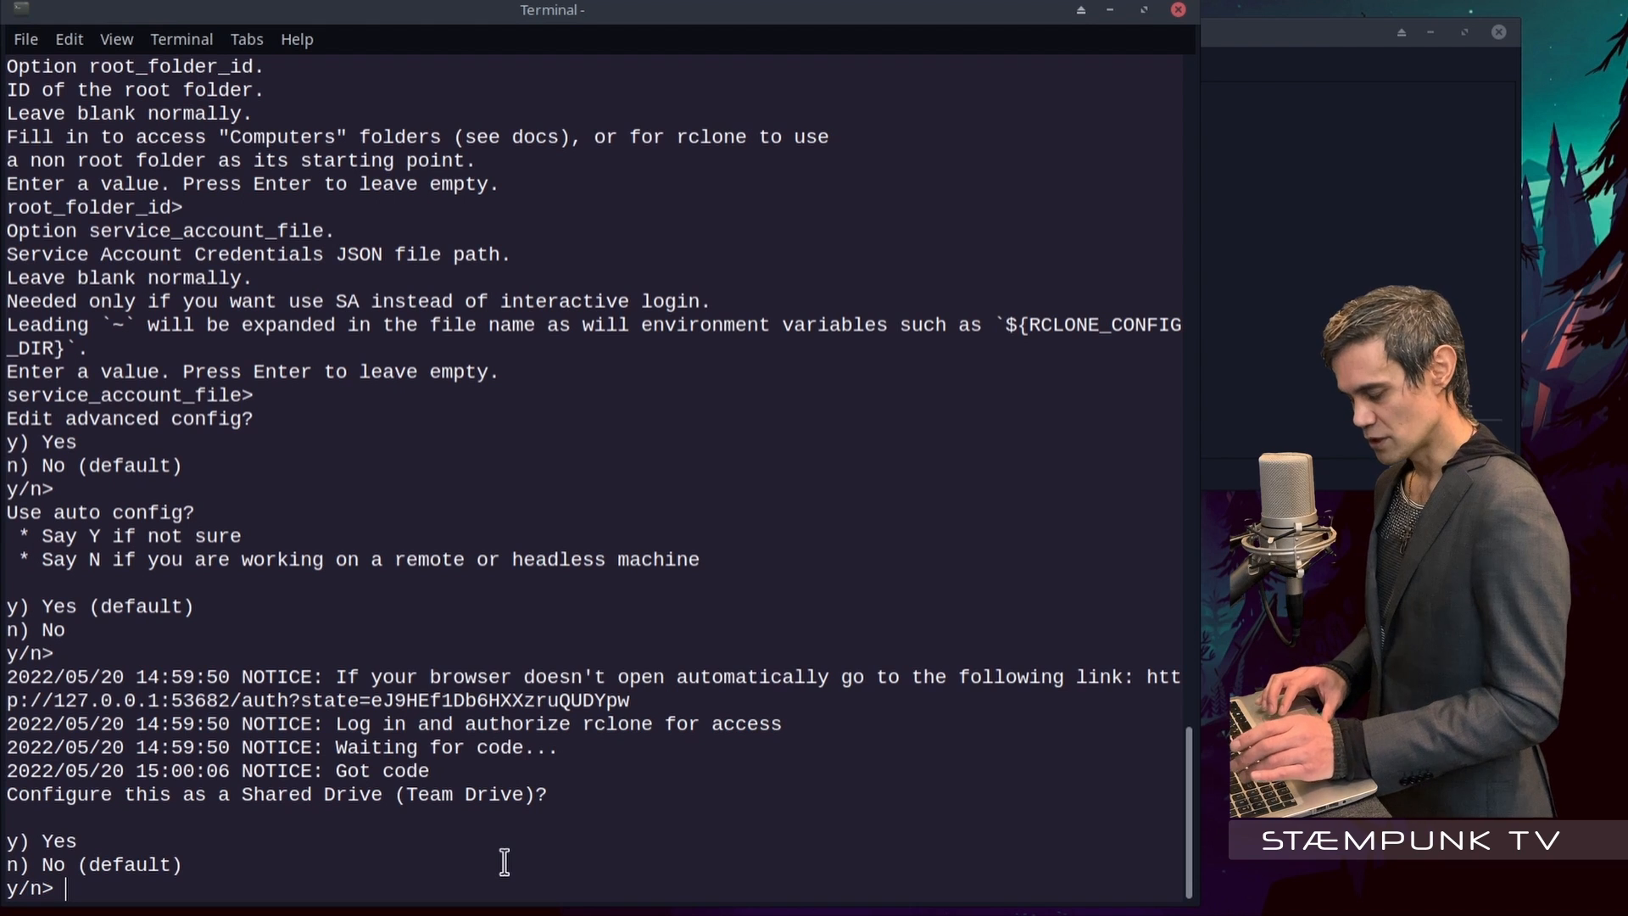
key(Return)
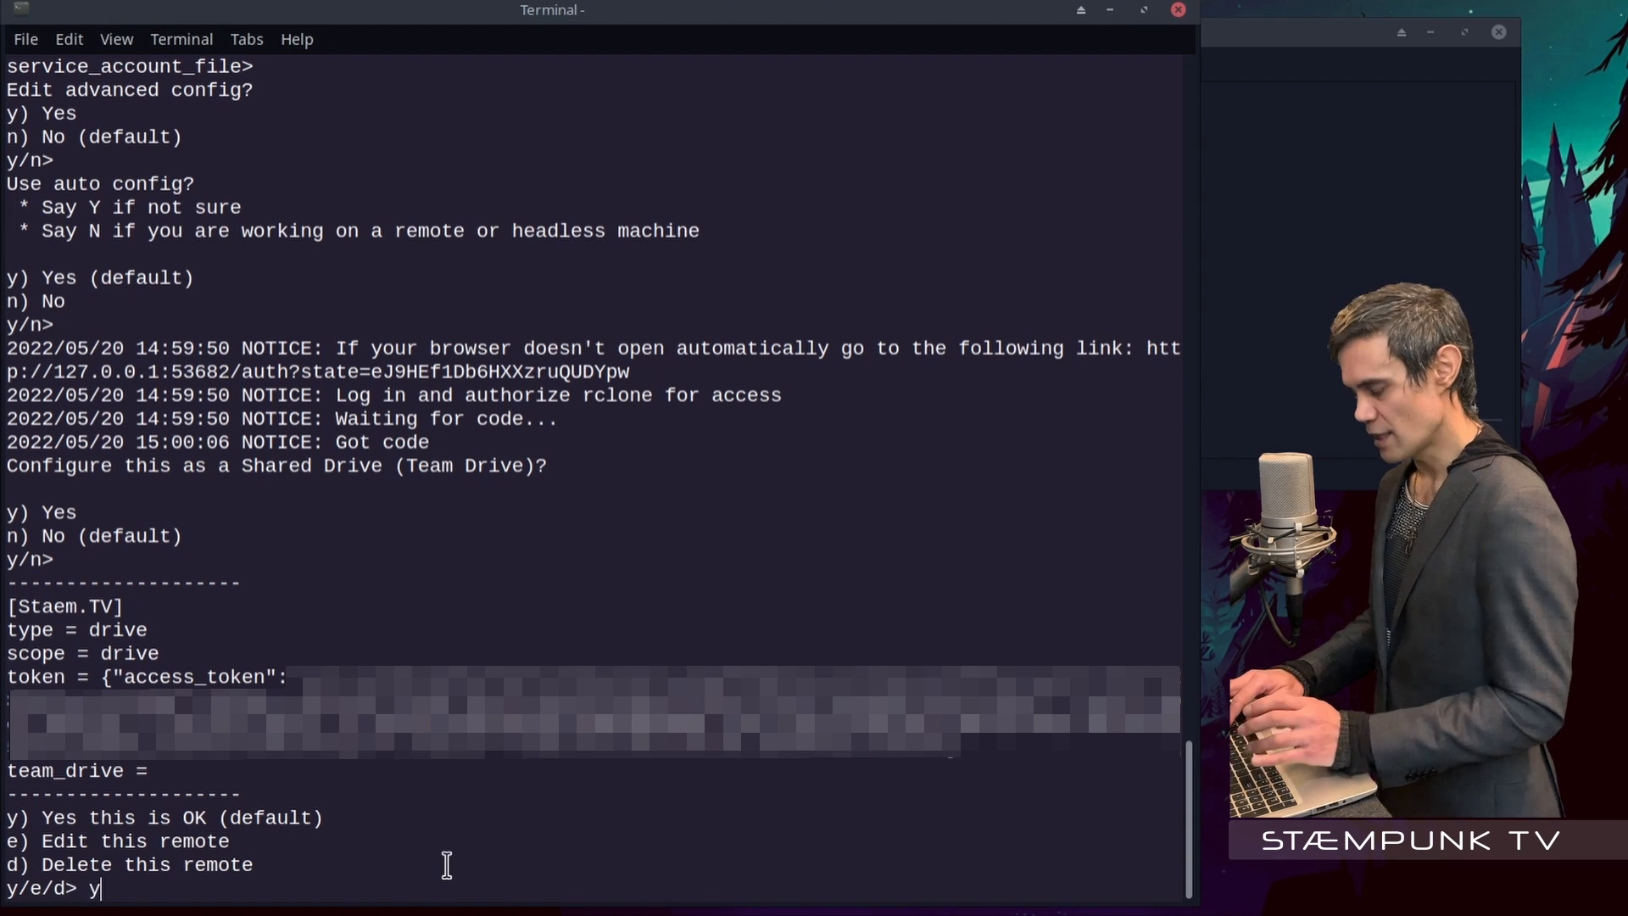
key(Return)
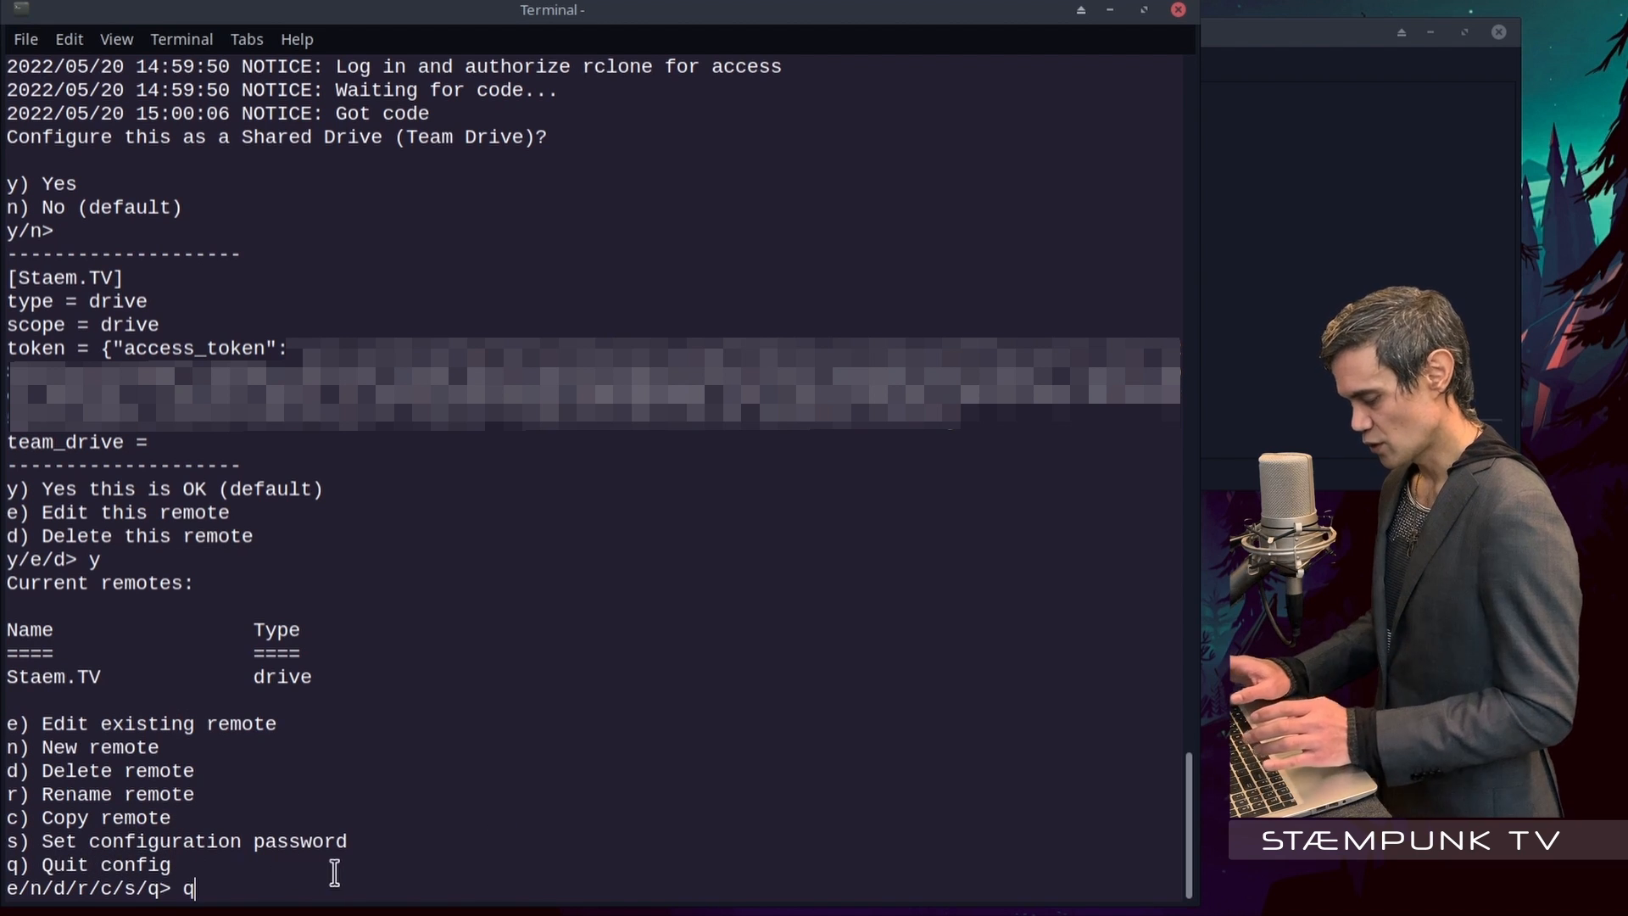
key(Return)
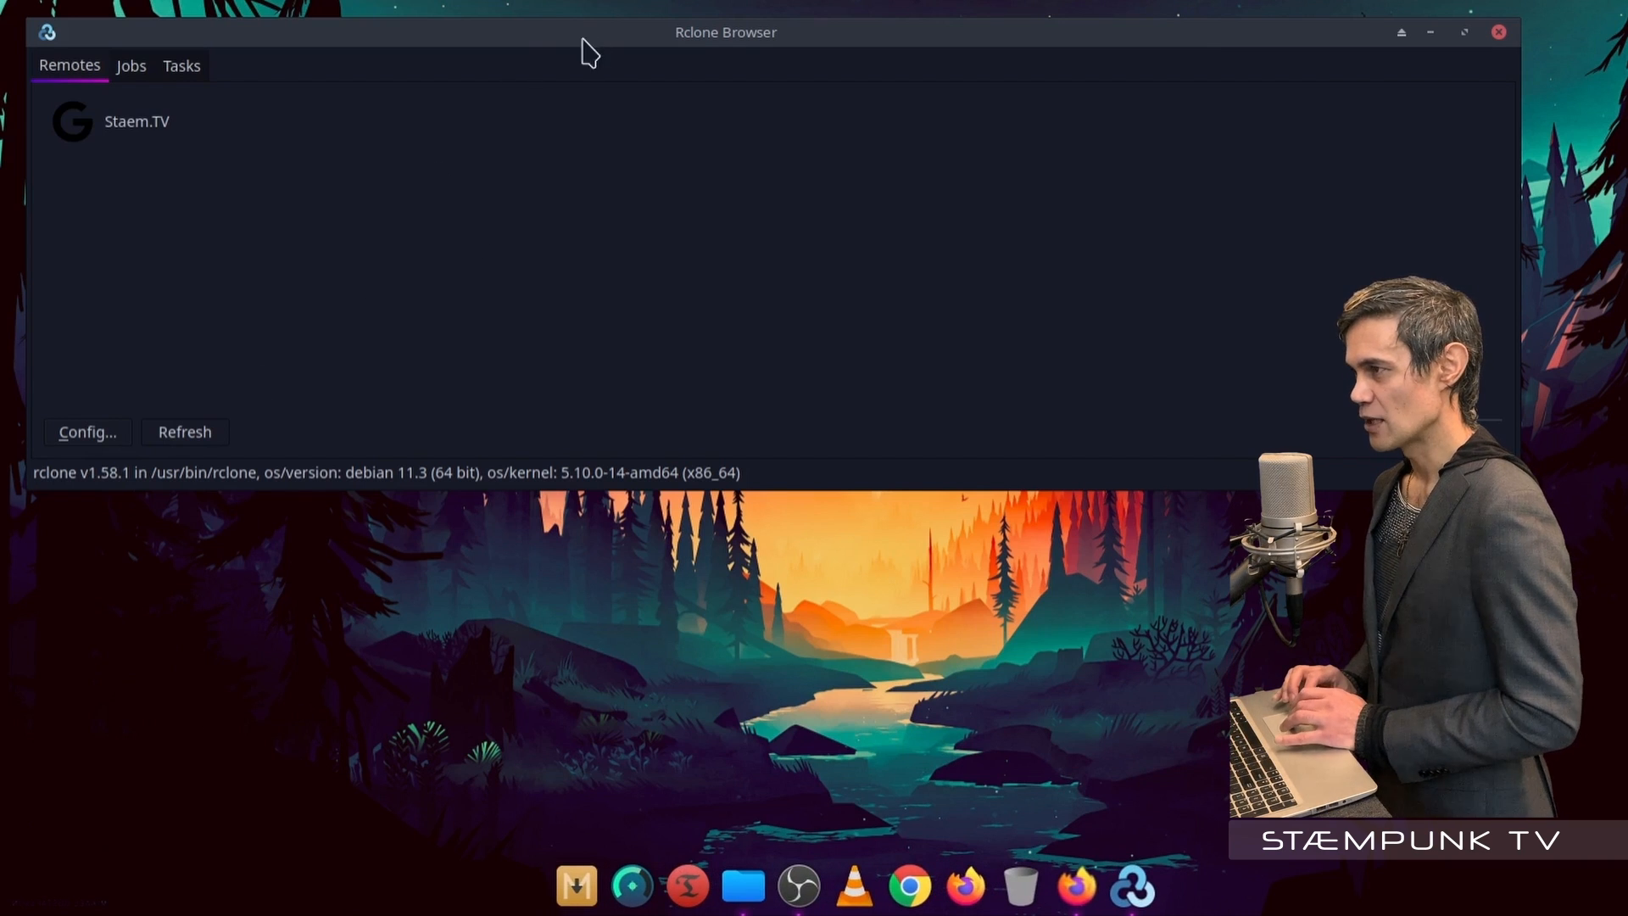
Open the Staem.TV remote in Rclone Browser to list its files
click(131, 136)
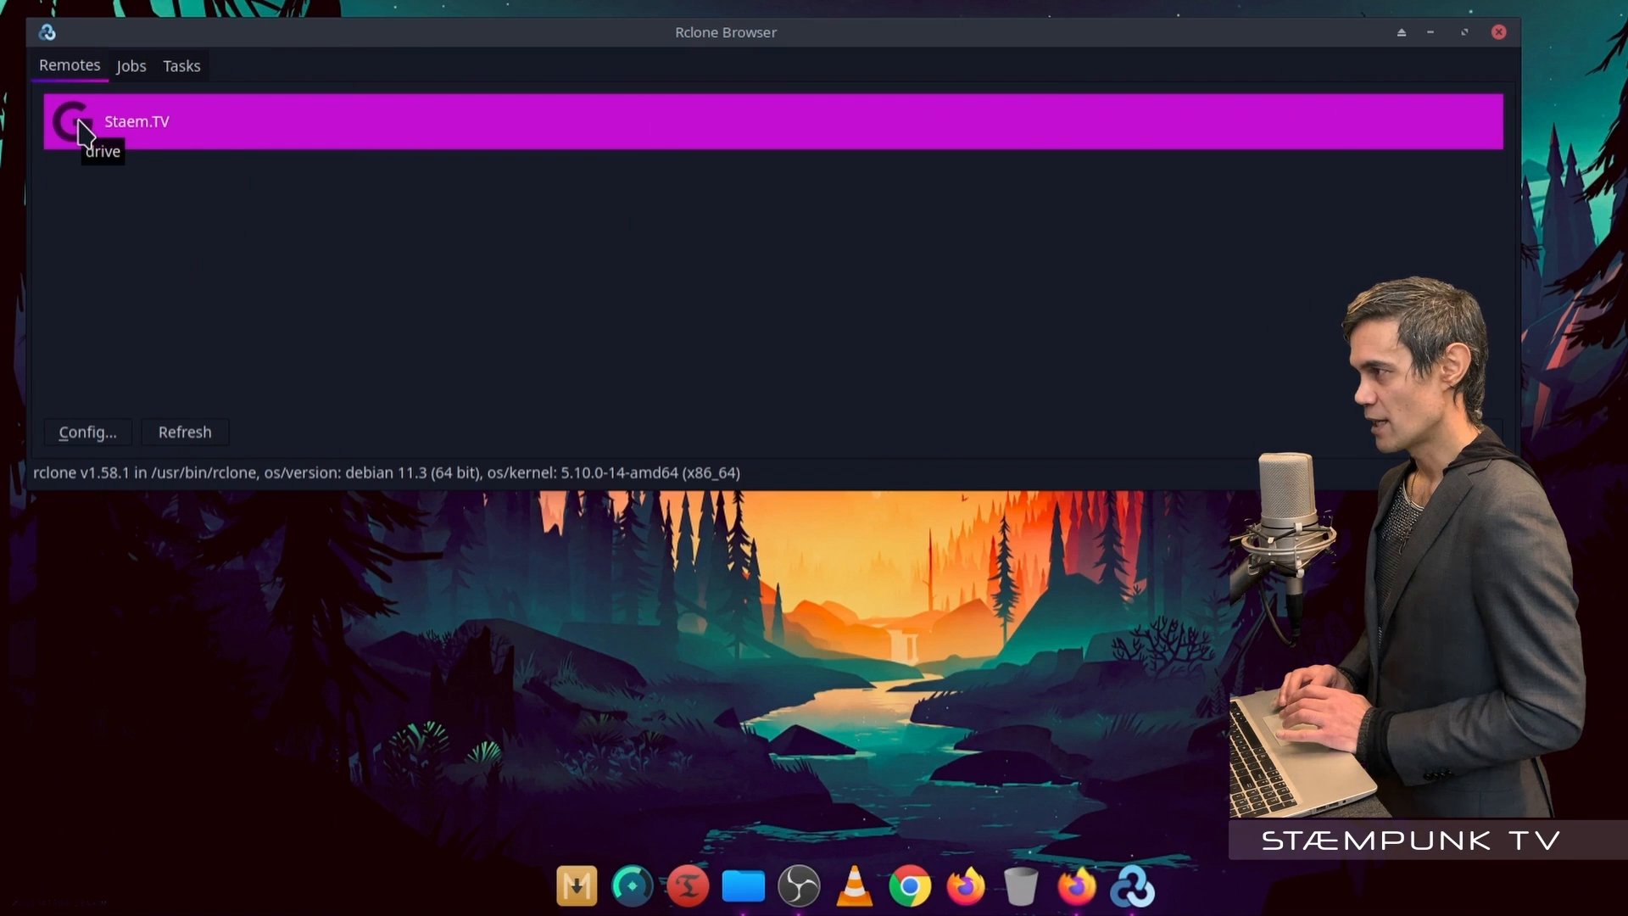
double_click(83, 129)
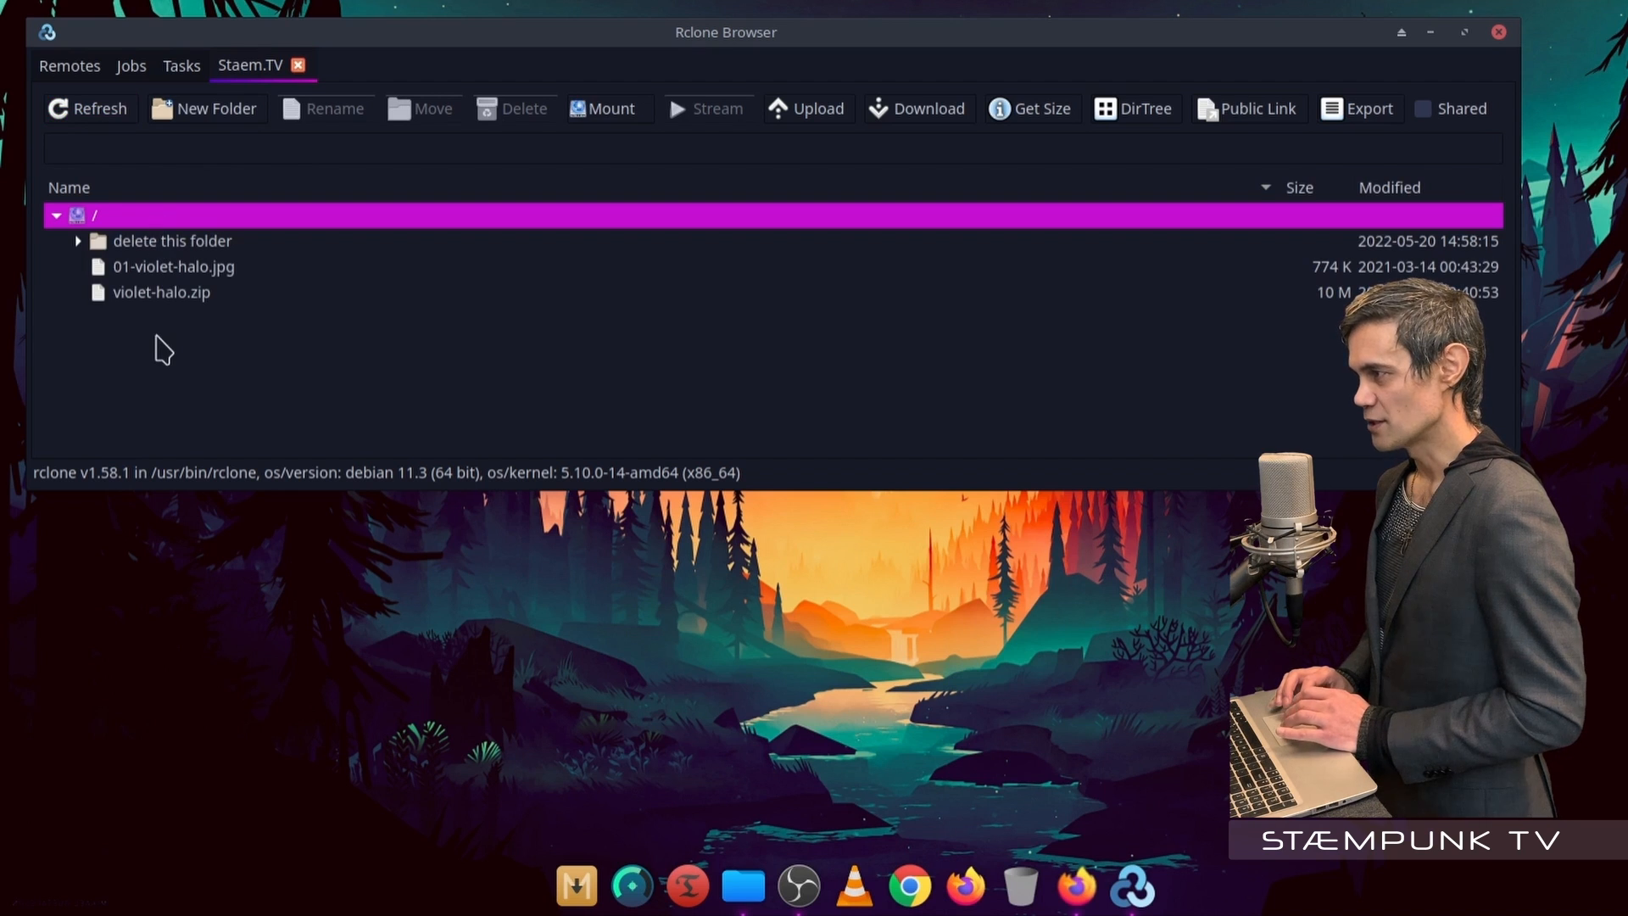
Switch to Firefox, replace the Success! page with My Drive, and place the Rclone Browser window below Drive's file list for comparison
click(1077, 890)
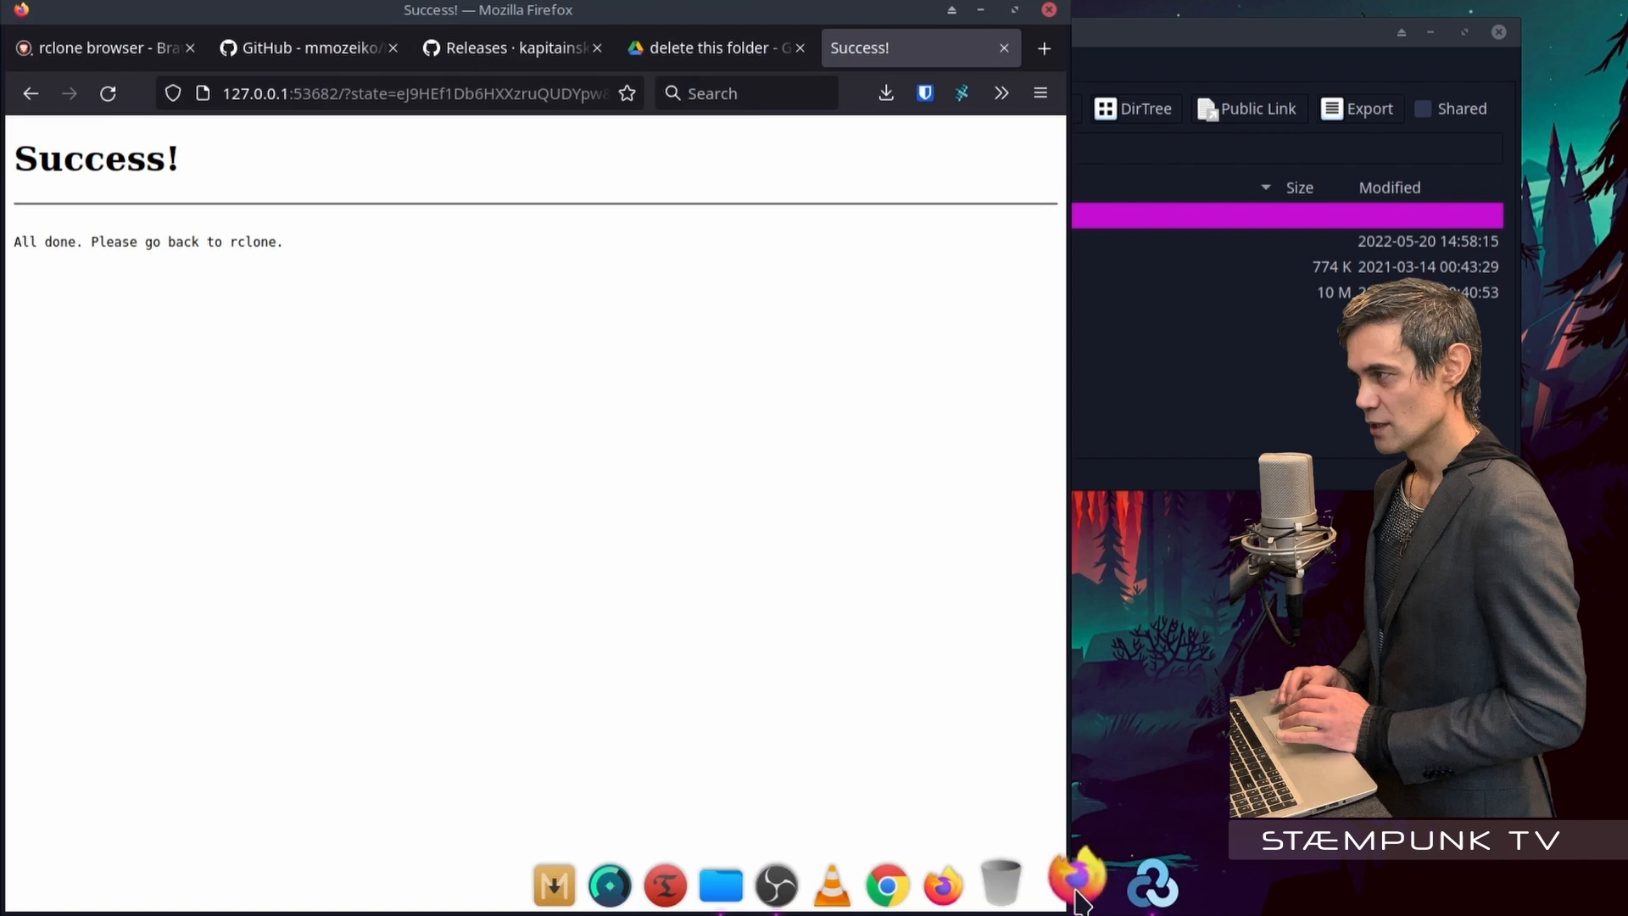
click(1006, 47)
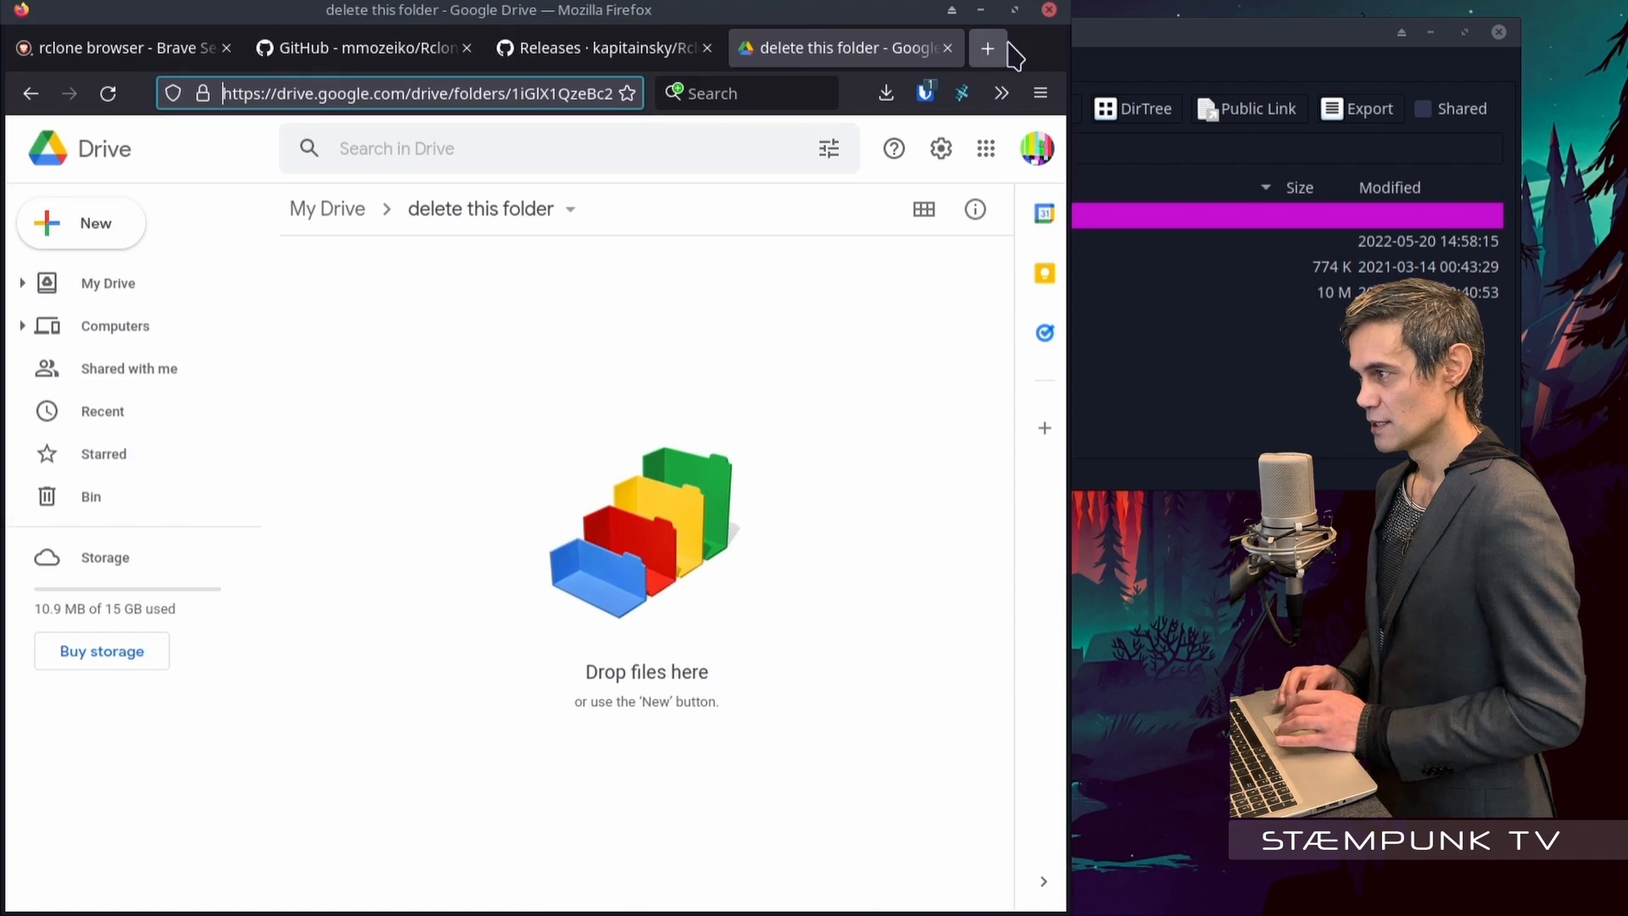
click(329, 212)
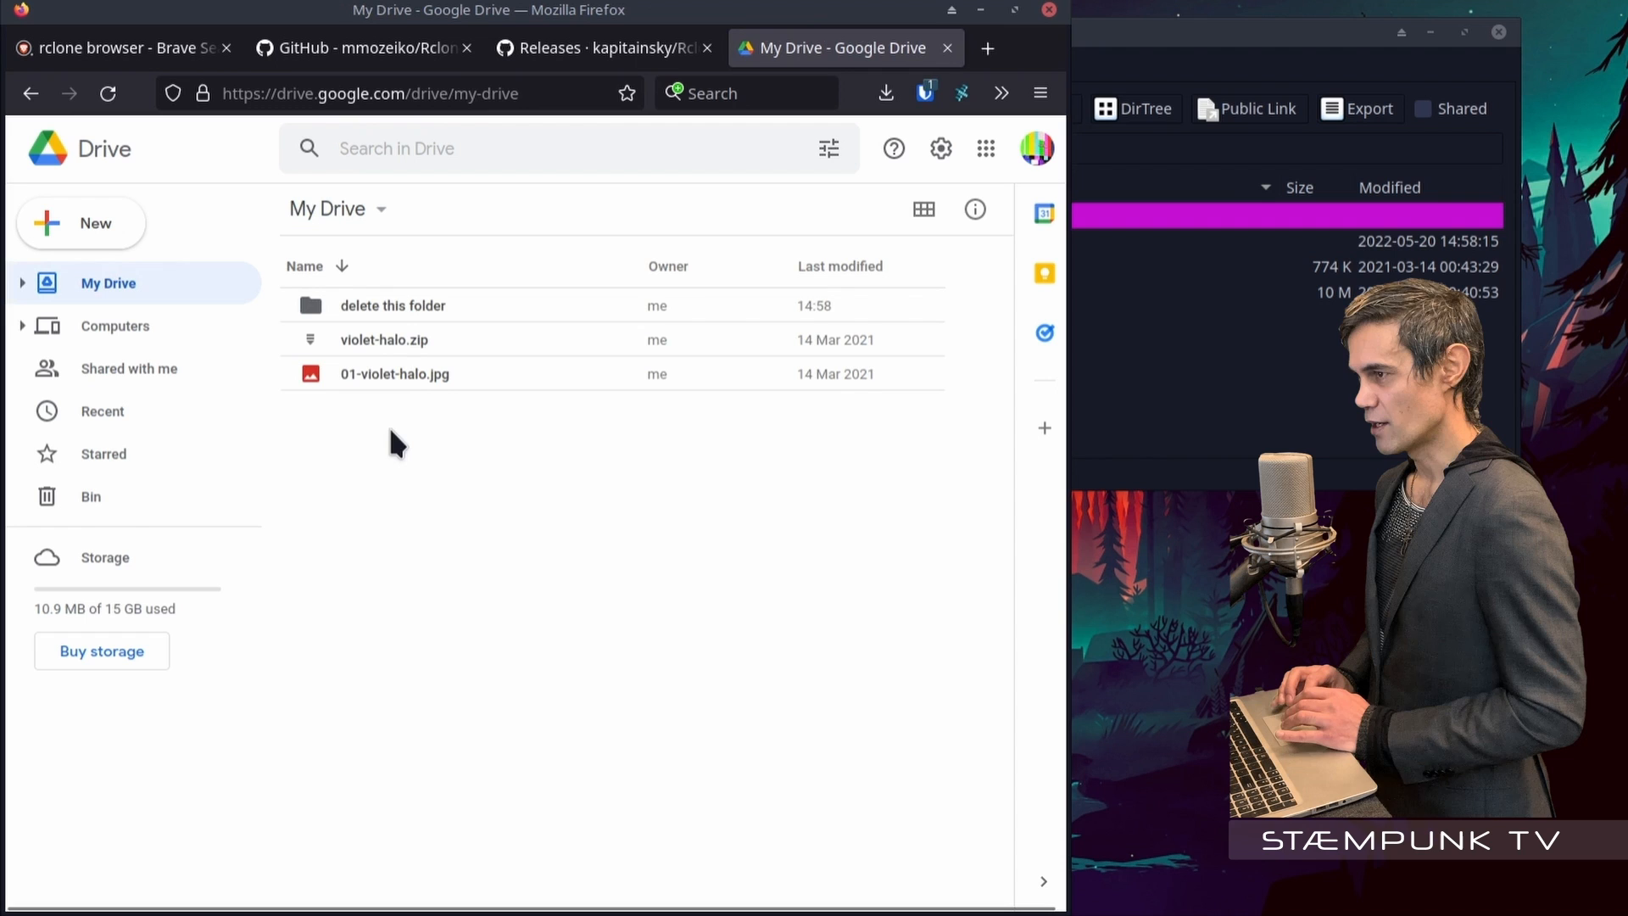
click(1148, 389)
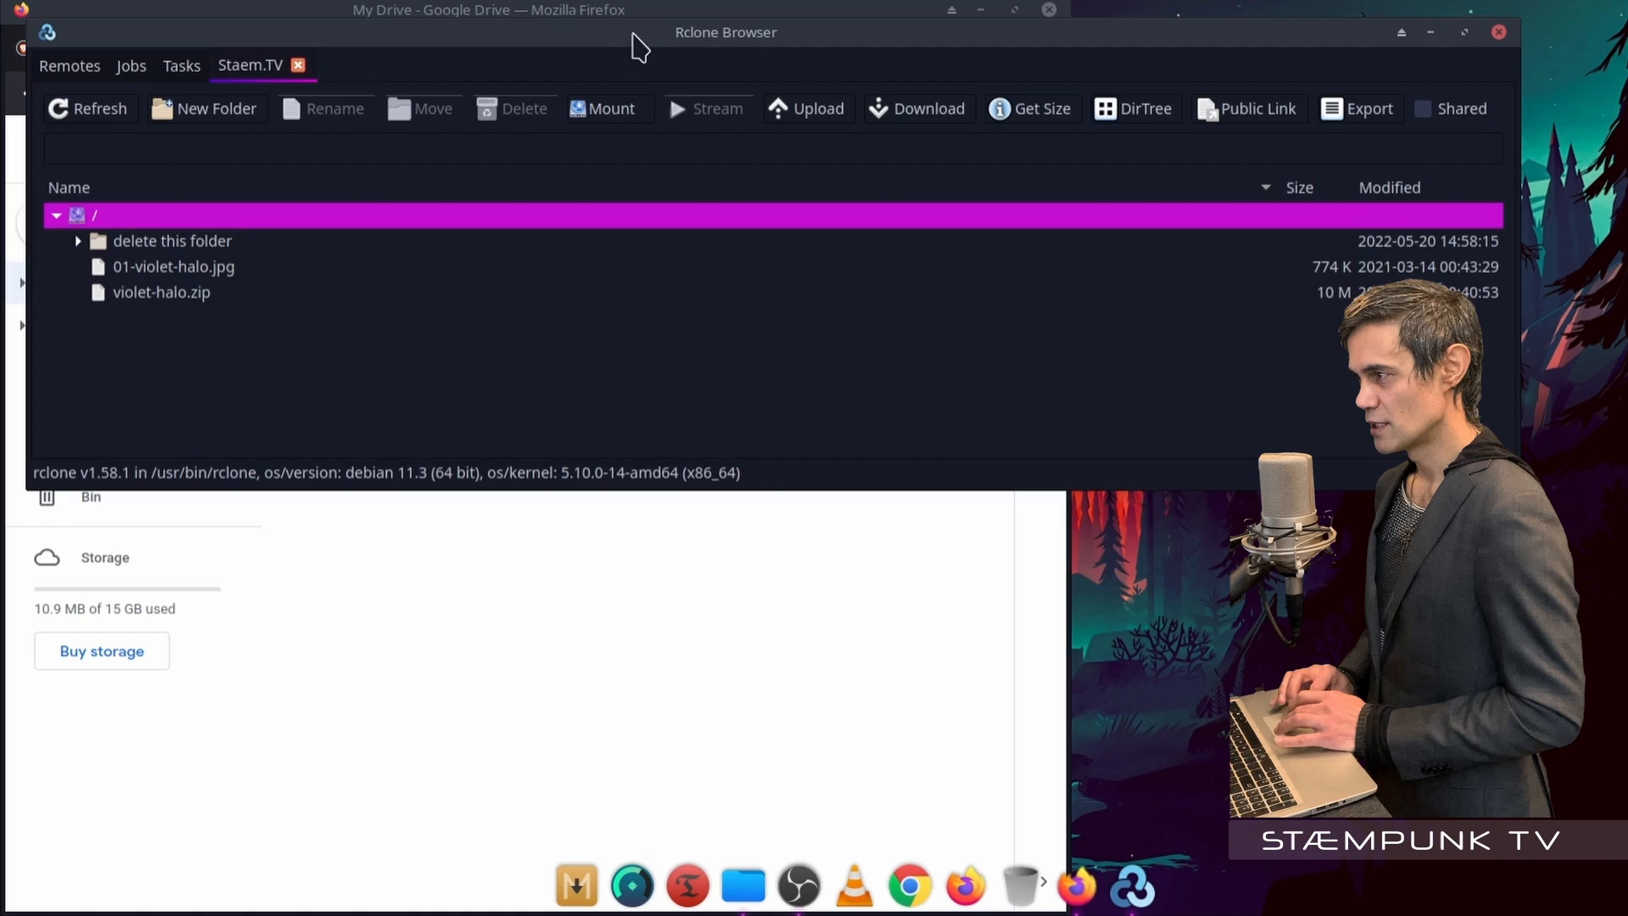
drag(639, 43, 622, 457)
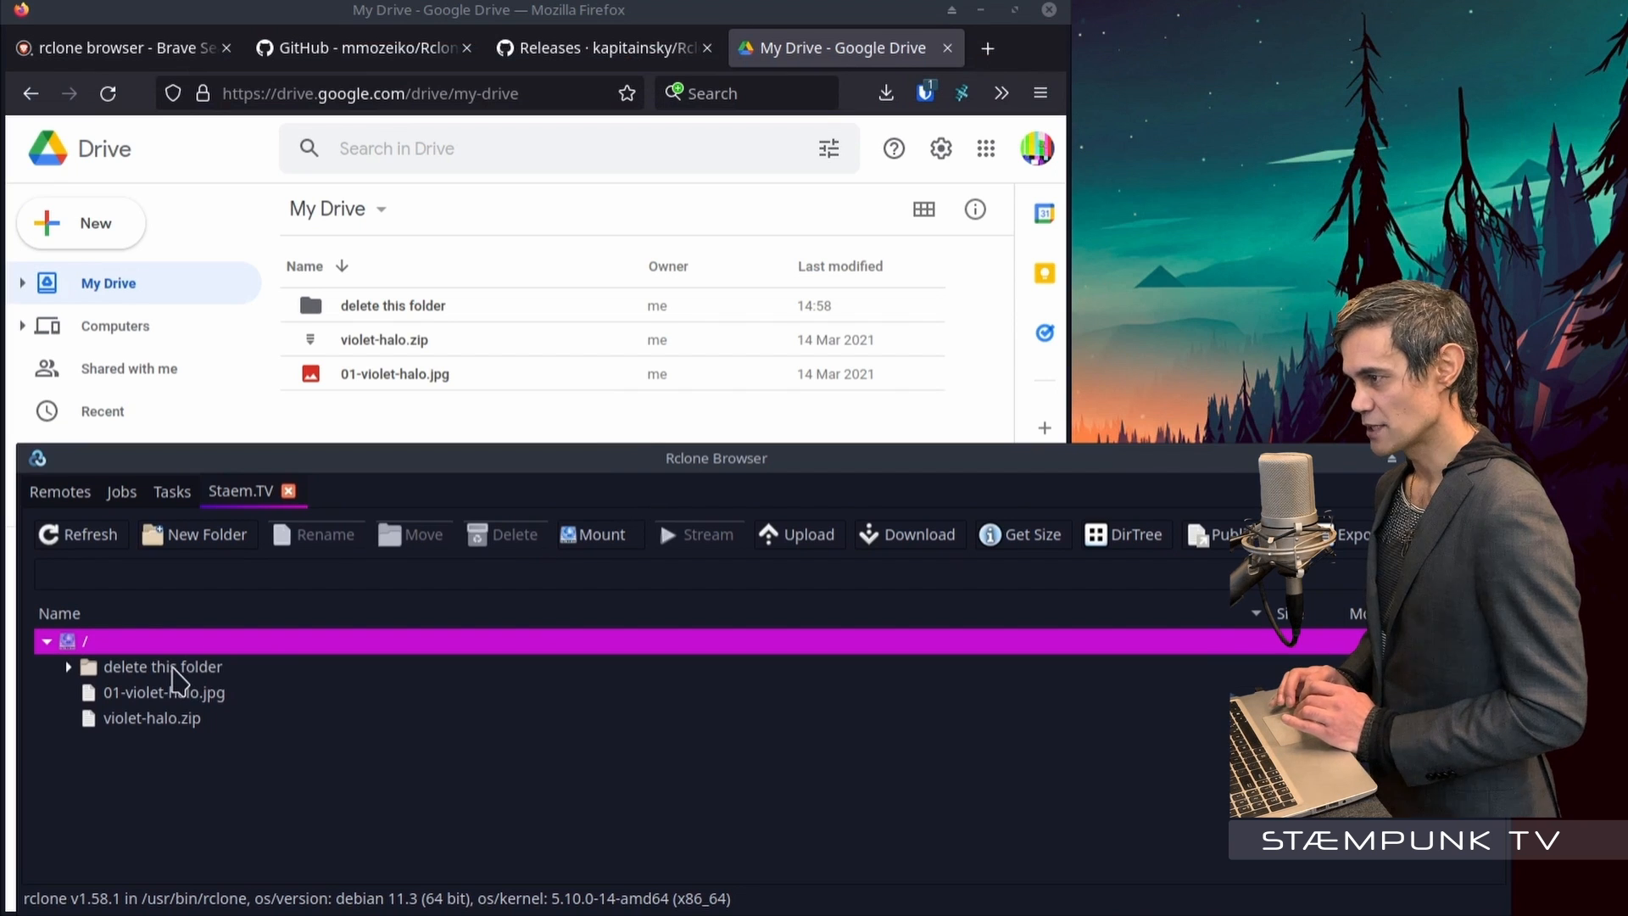
Delete the folder "delete this folder" from the Staem.TV remote in Rclone Browser
click(173, 669)
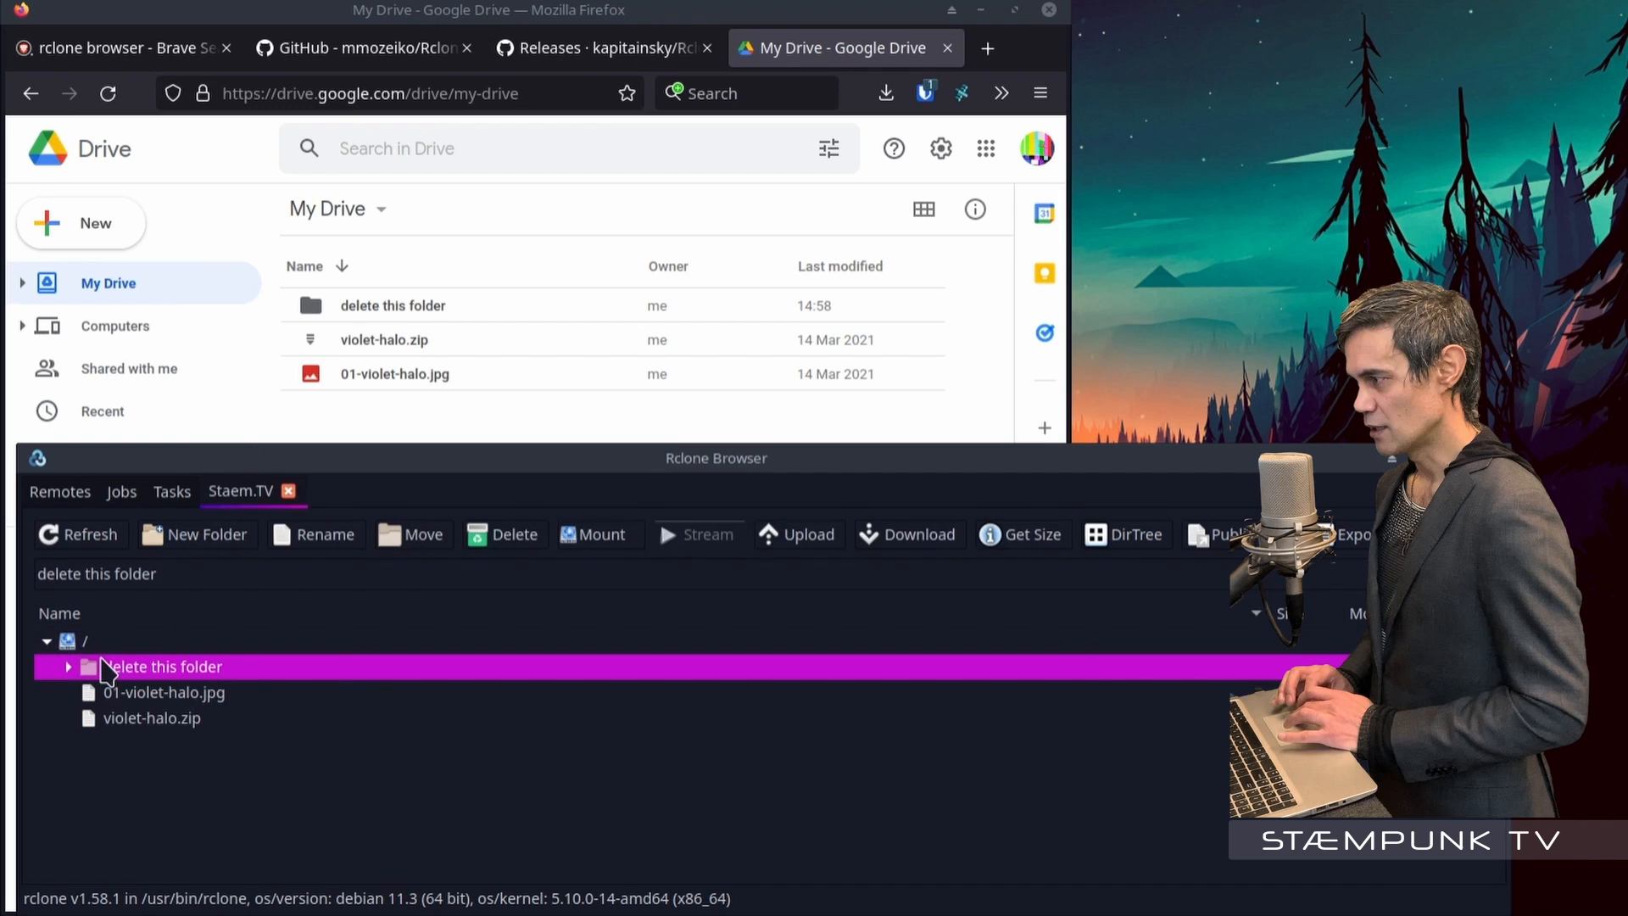
right_click(148, 669)
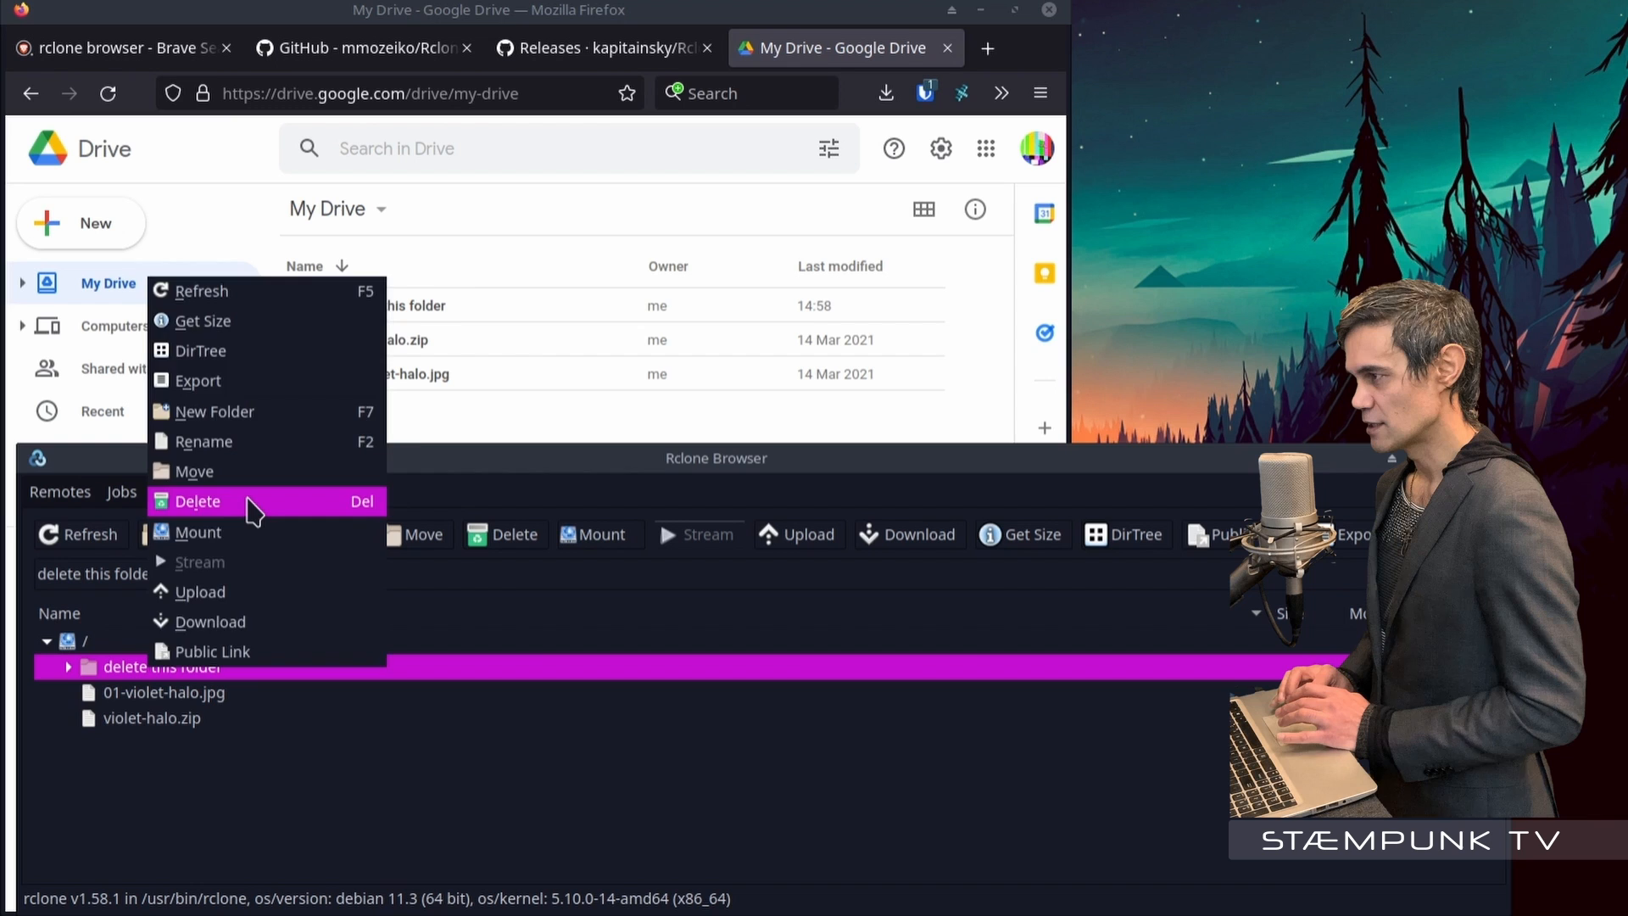
click(252, 506)
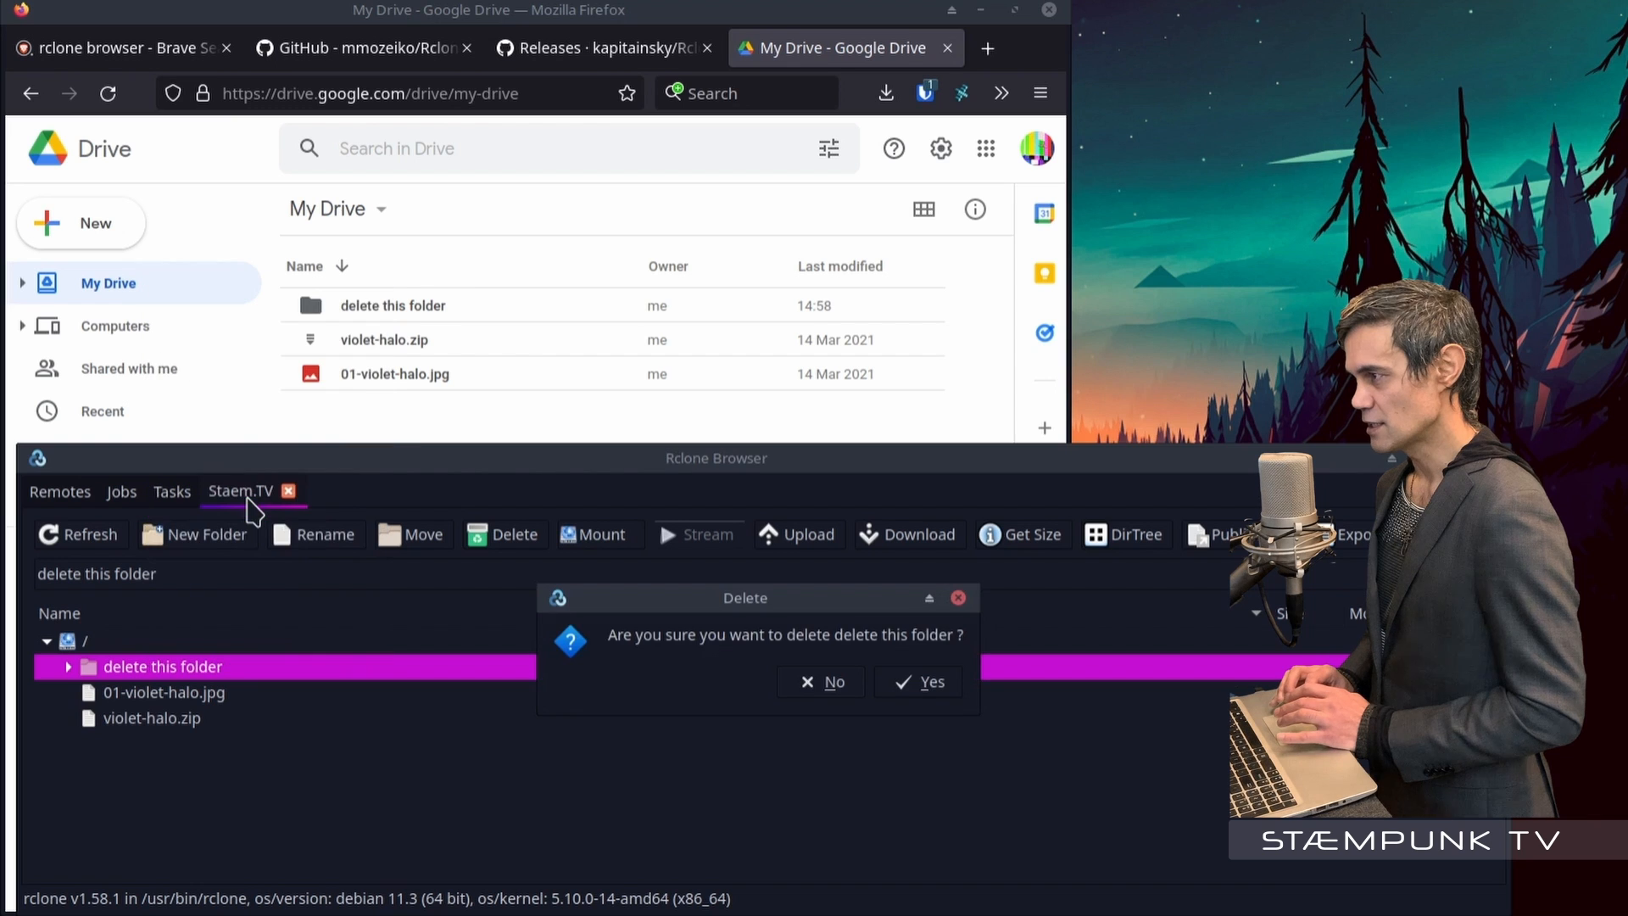
click(928, 683)
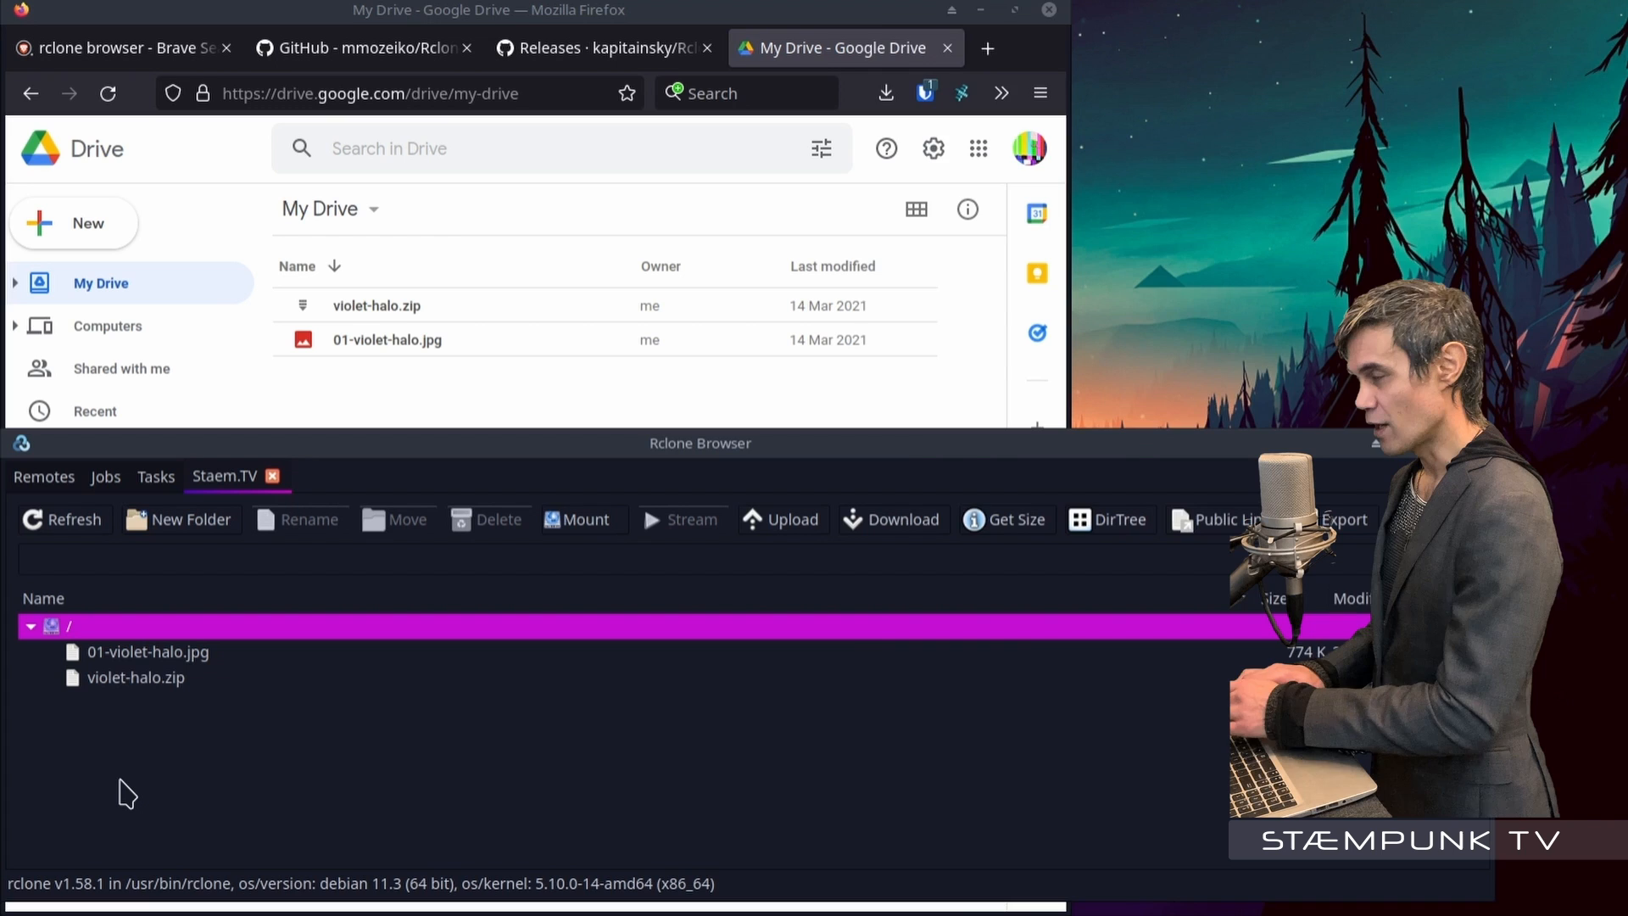
Open the file manager and create a folder named Google_DRIVE in the home folder
key(super+e)
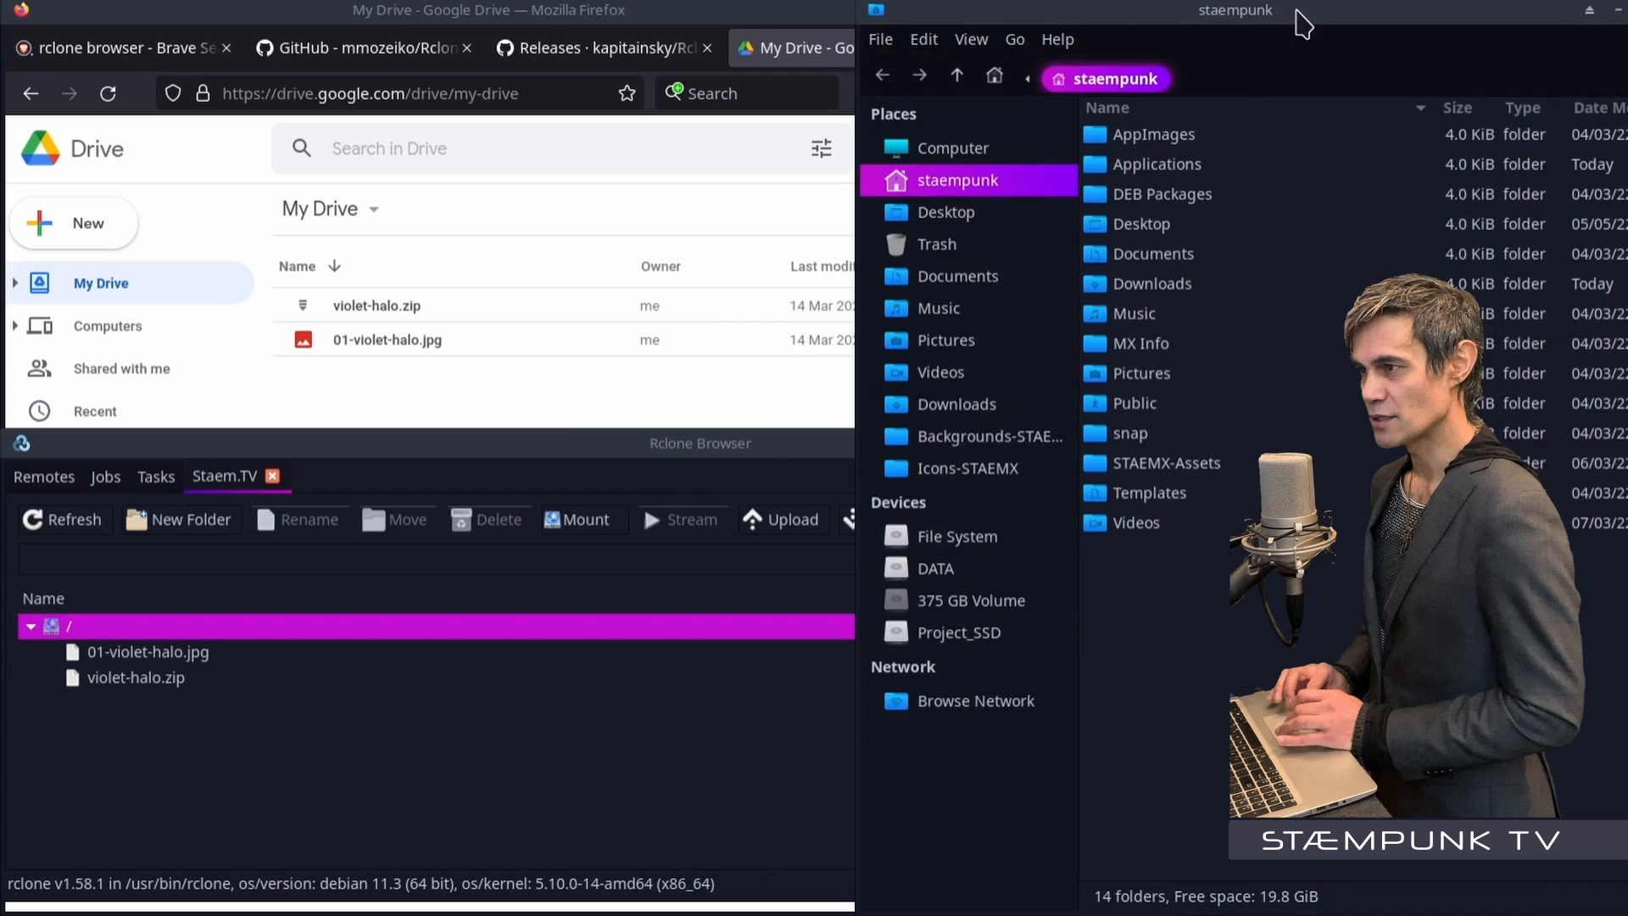
drag(1297, 22, 727, 11)
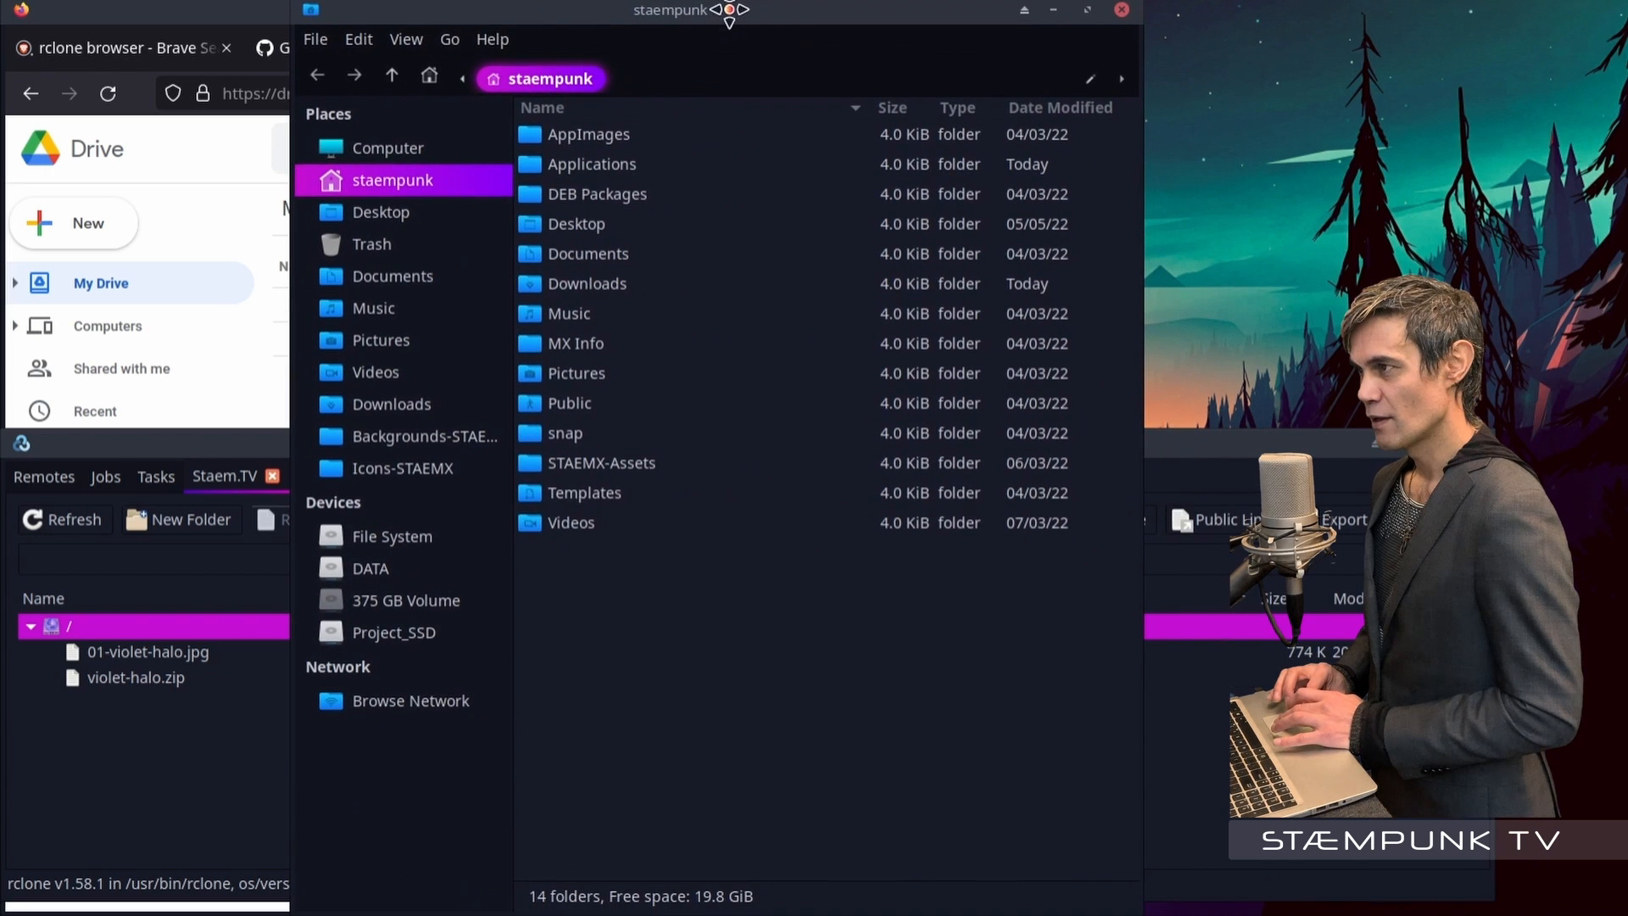
right_click(597, 649)
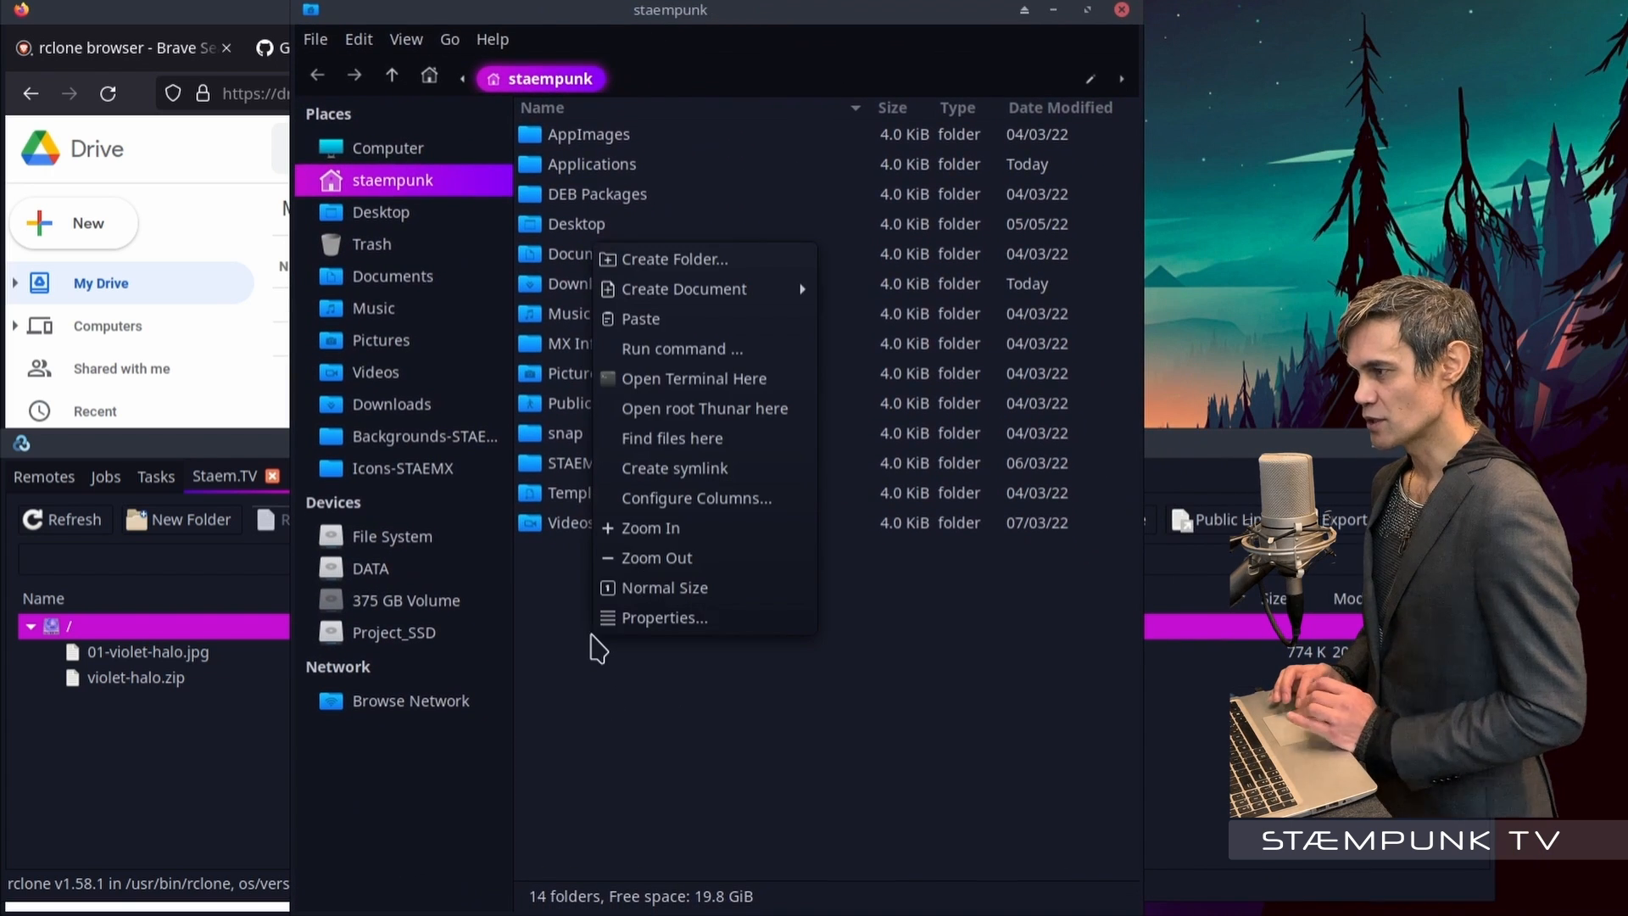
click(701, 270)
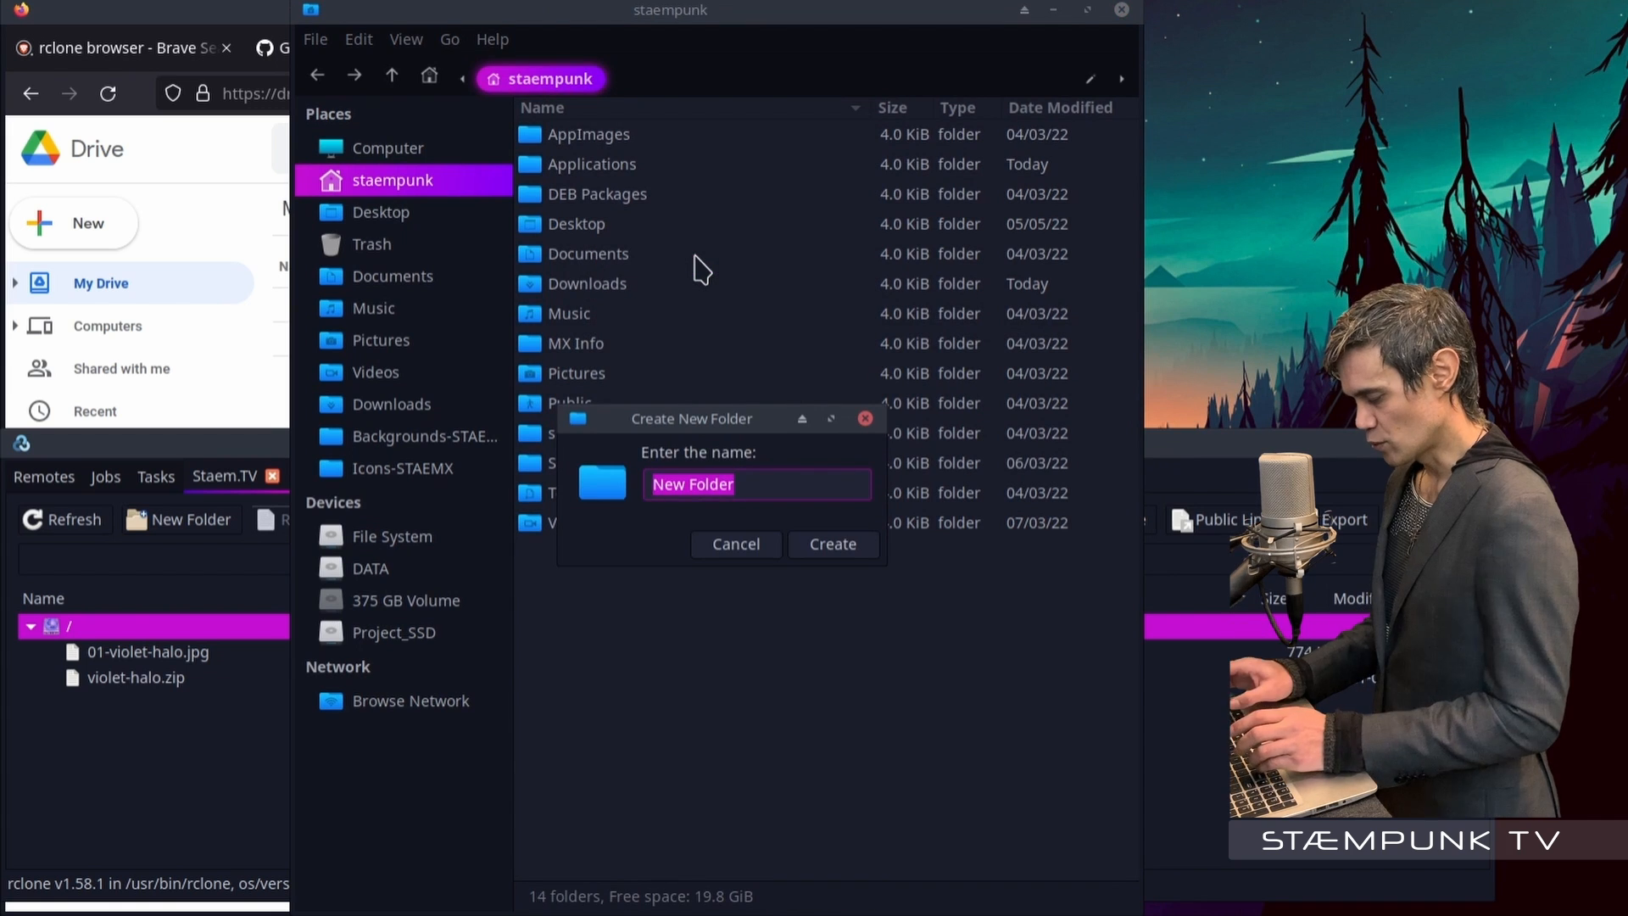
text(Google_DRIVE)
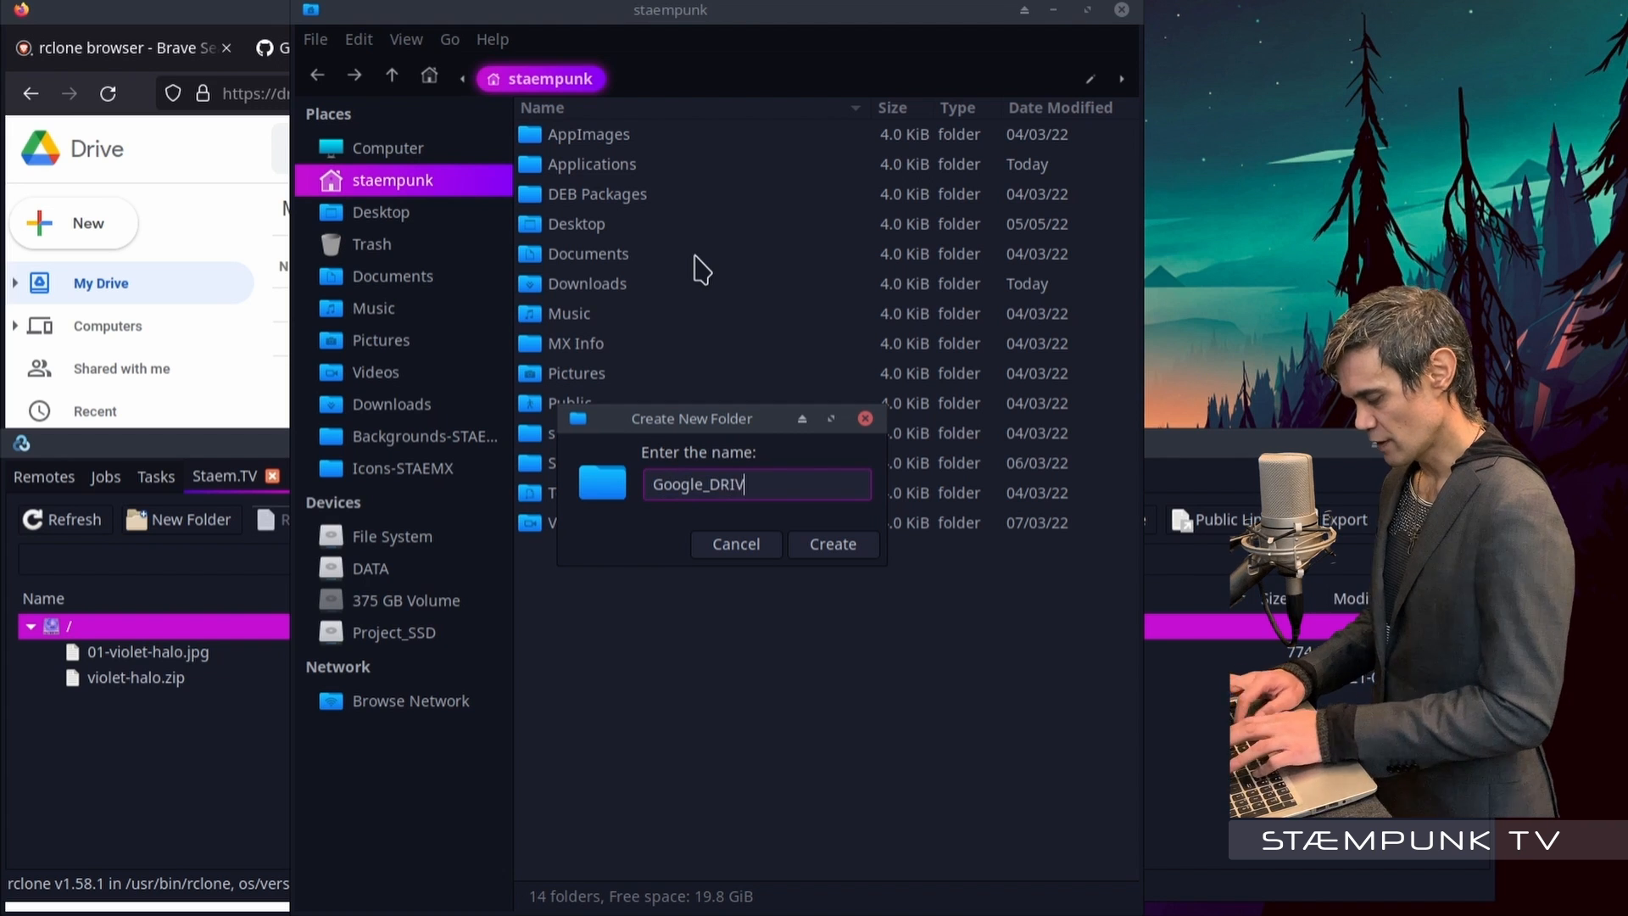
click(834, 546)
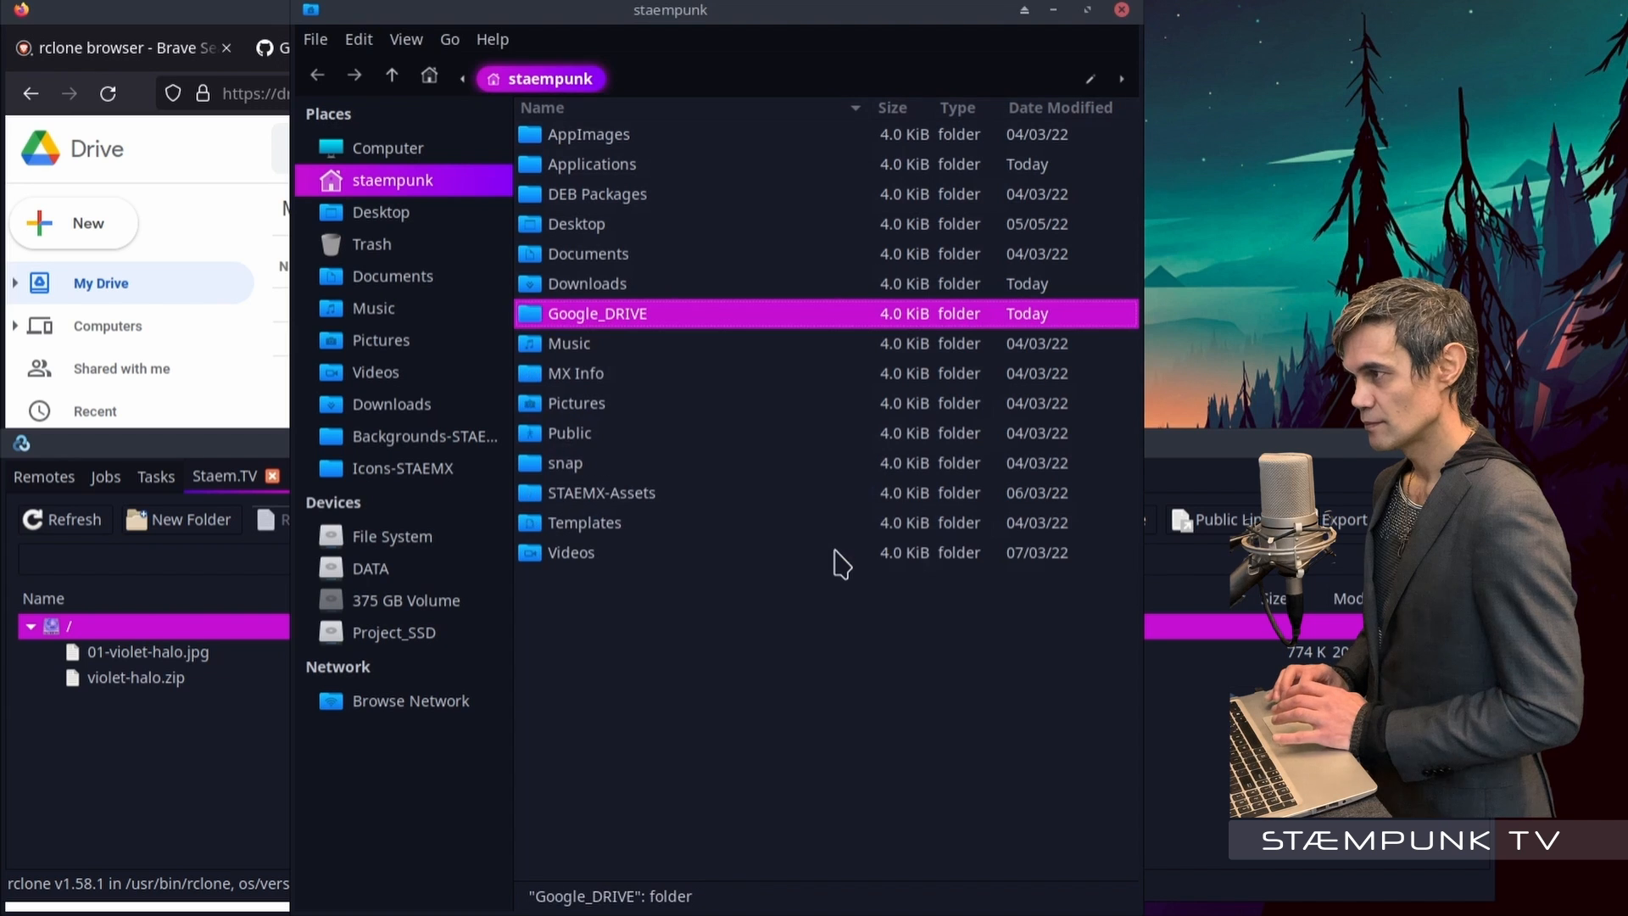
Create a folder named StaemTV_DRIVE inside Google_DRIVE and open it
double_click(525, 312)
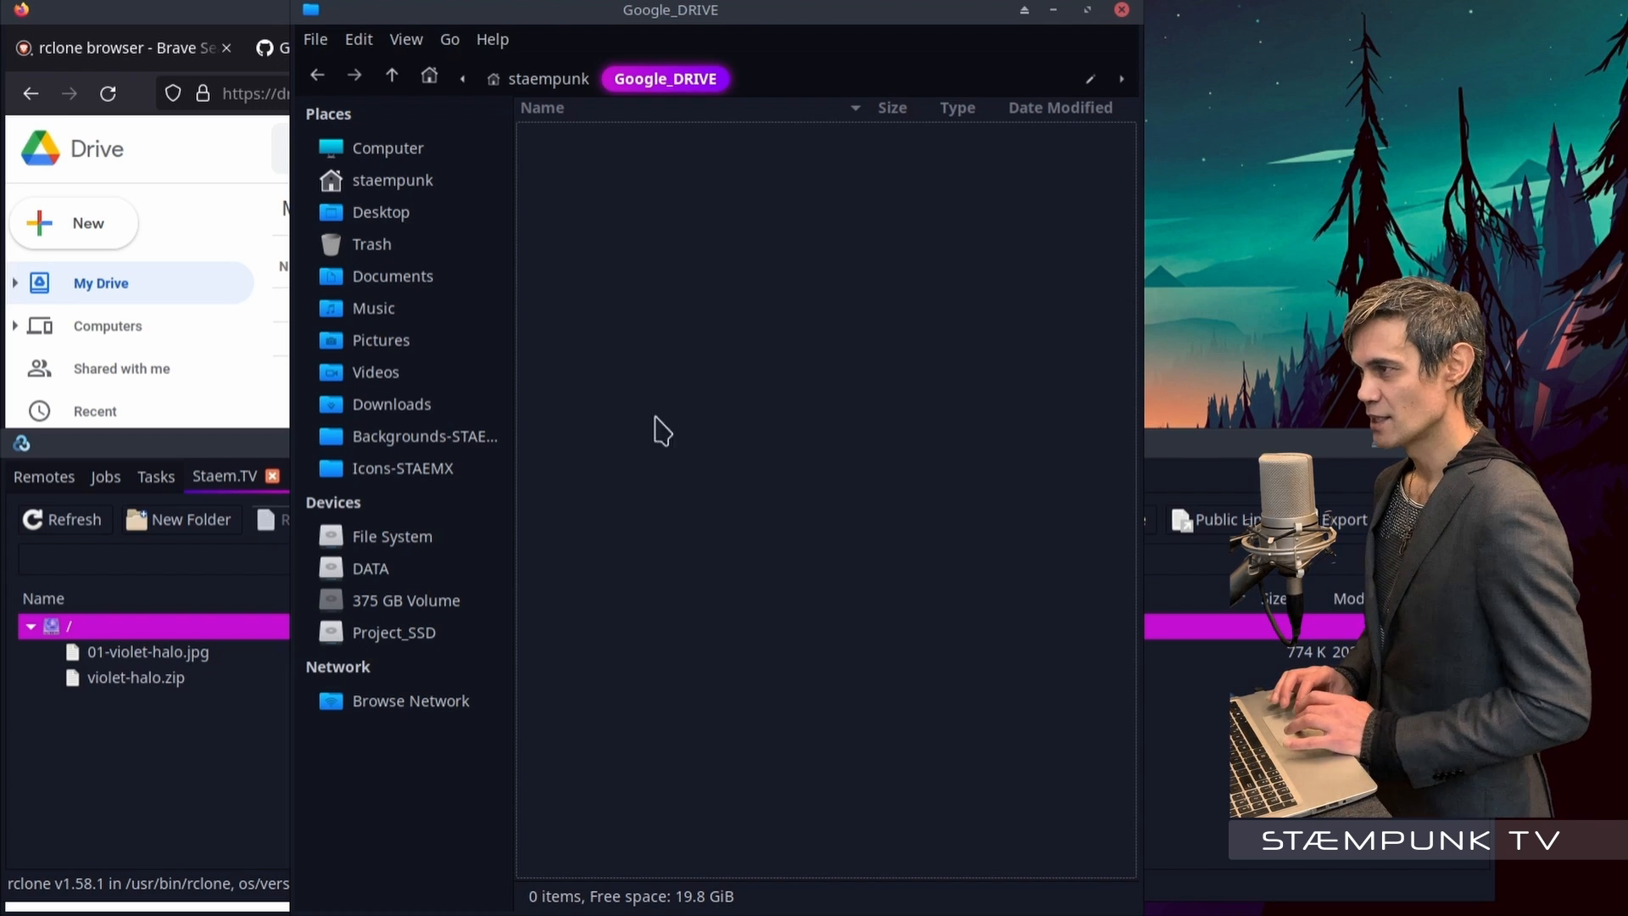
right_click(600, 313)
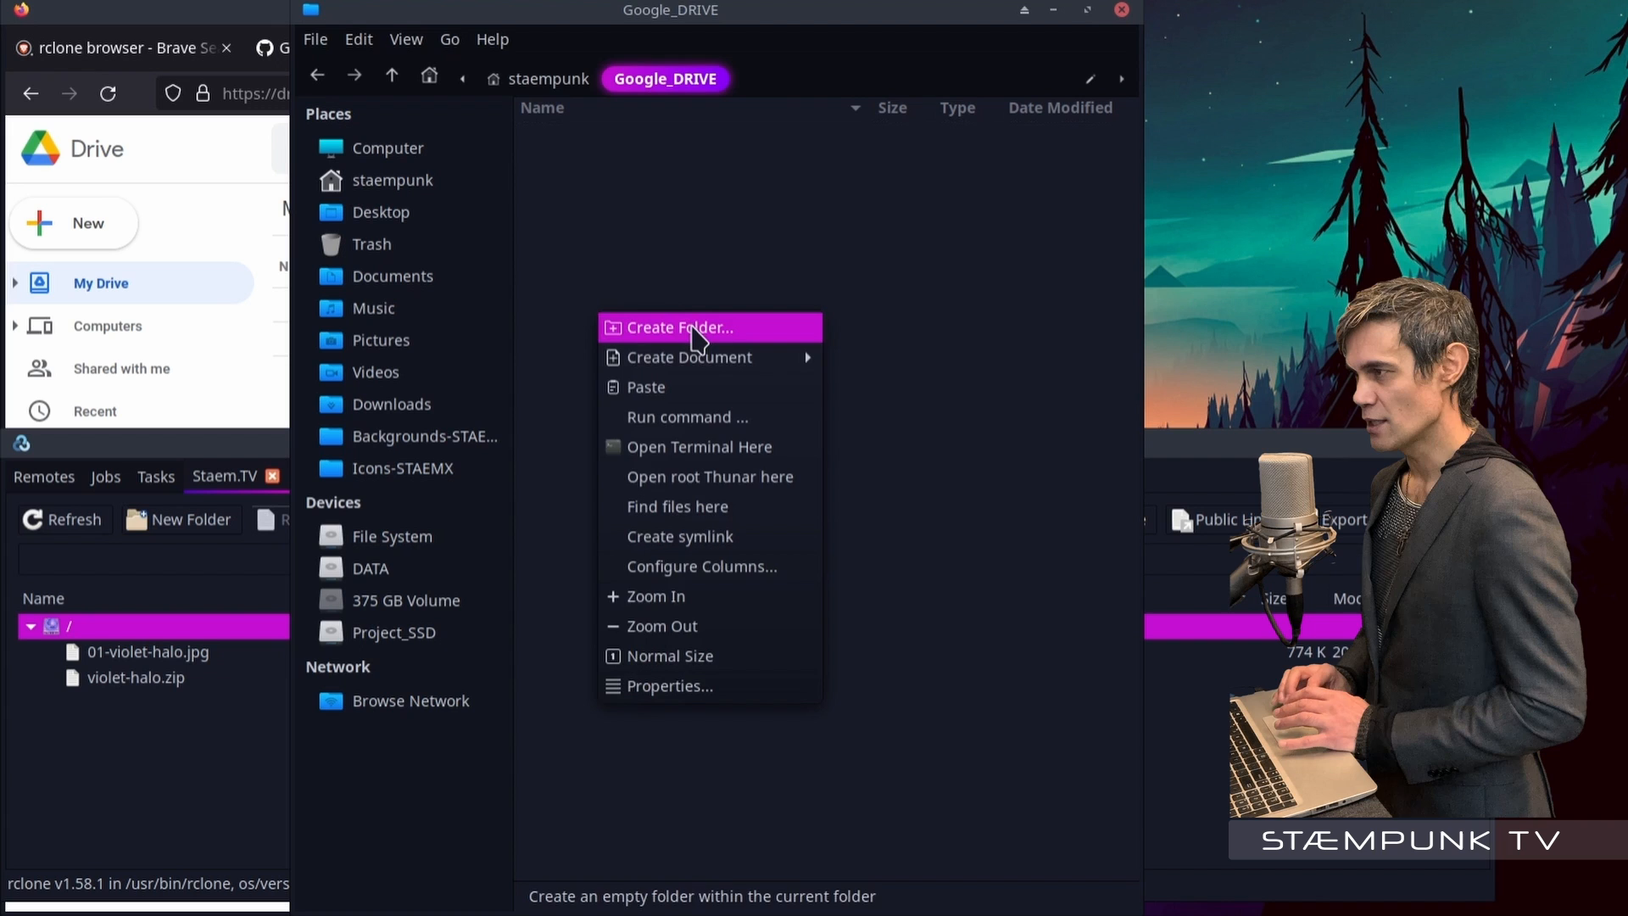
click(690, 328)
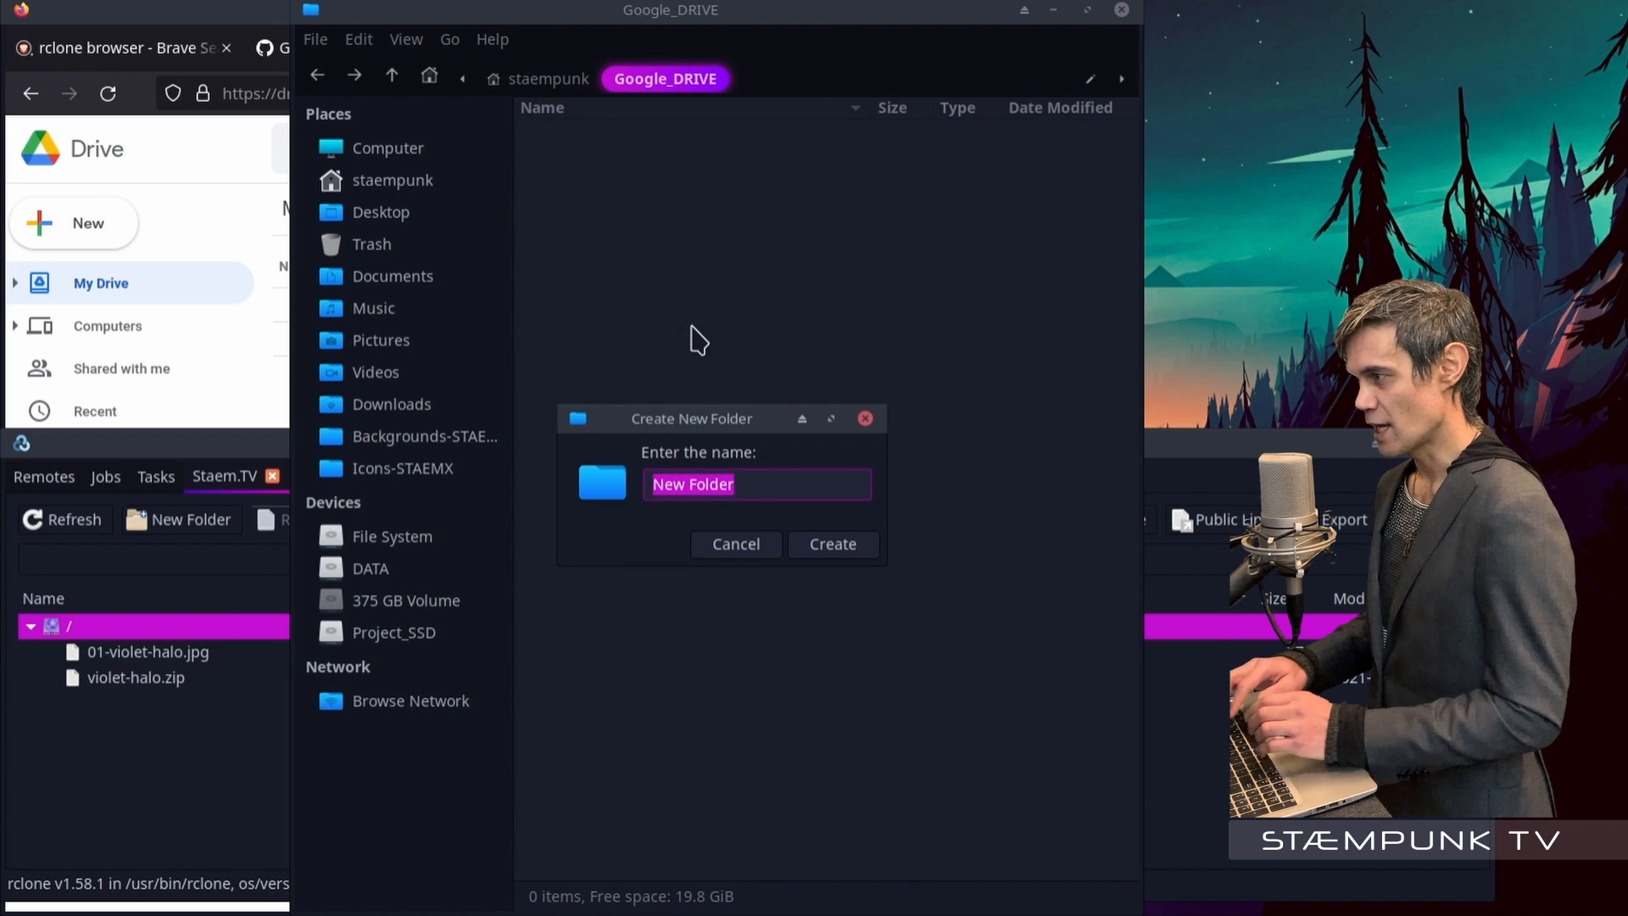
text(StaemTV_DRIVE)
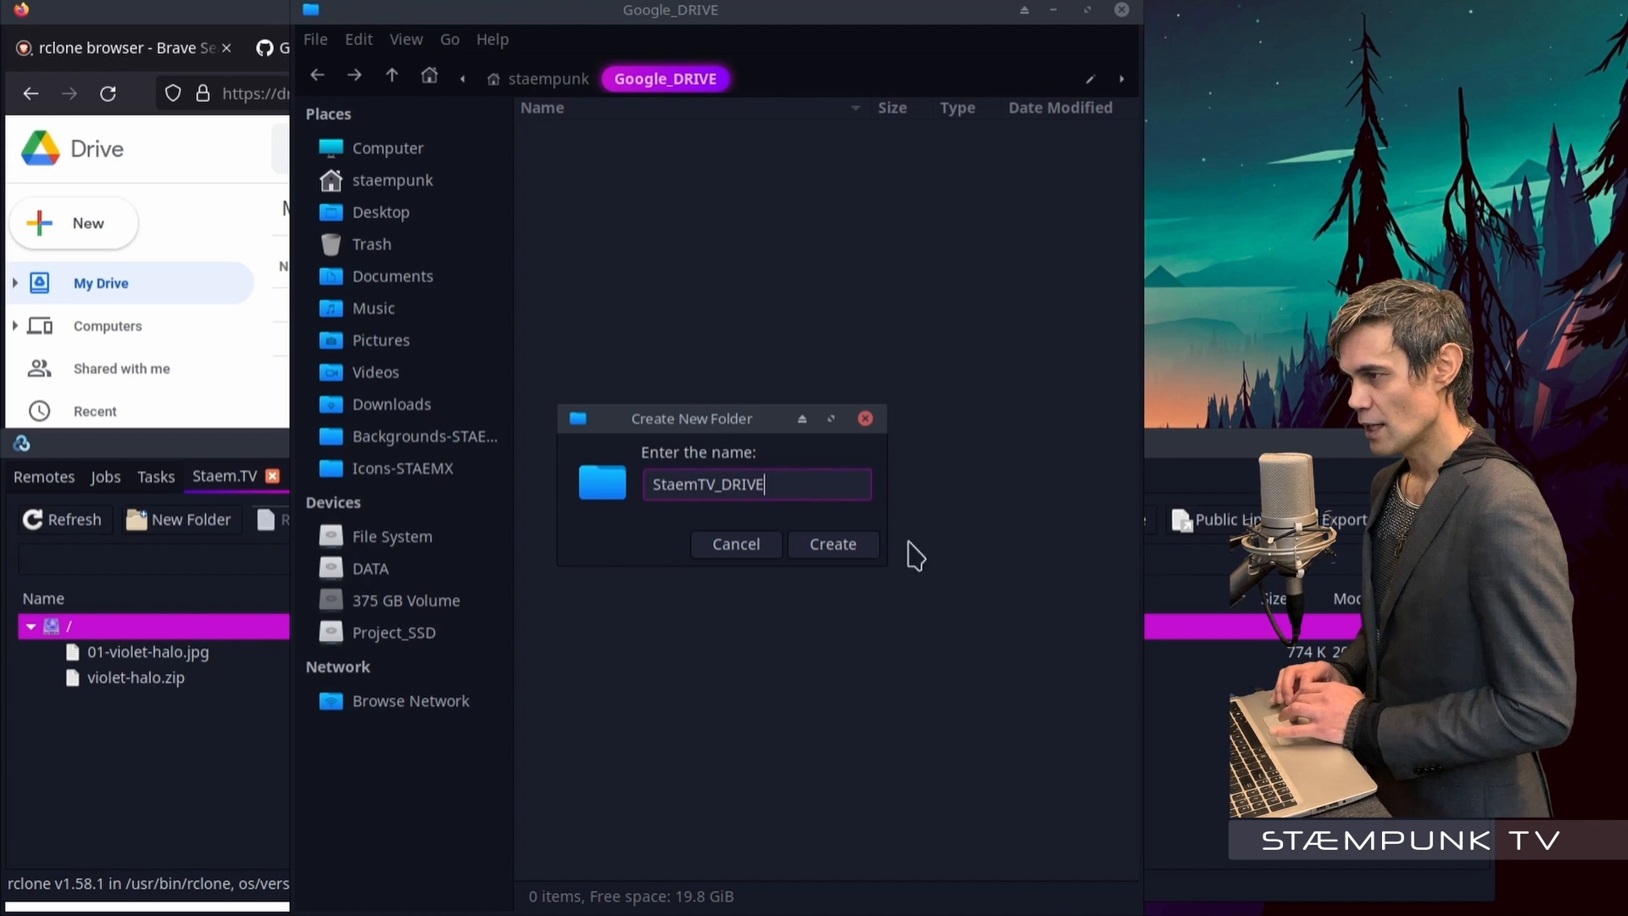
click(852, 550)
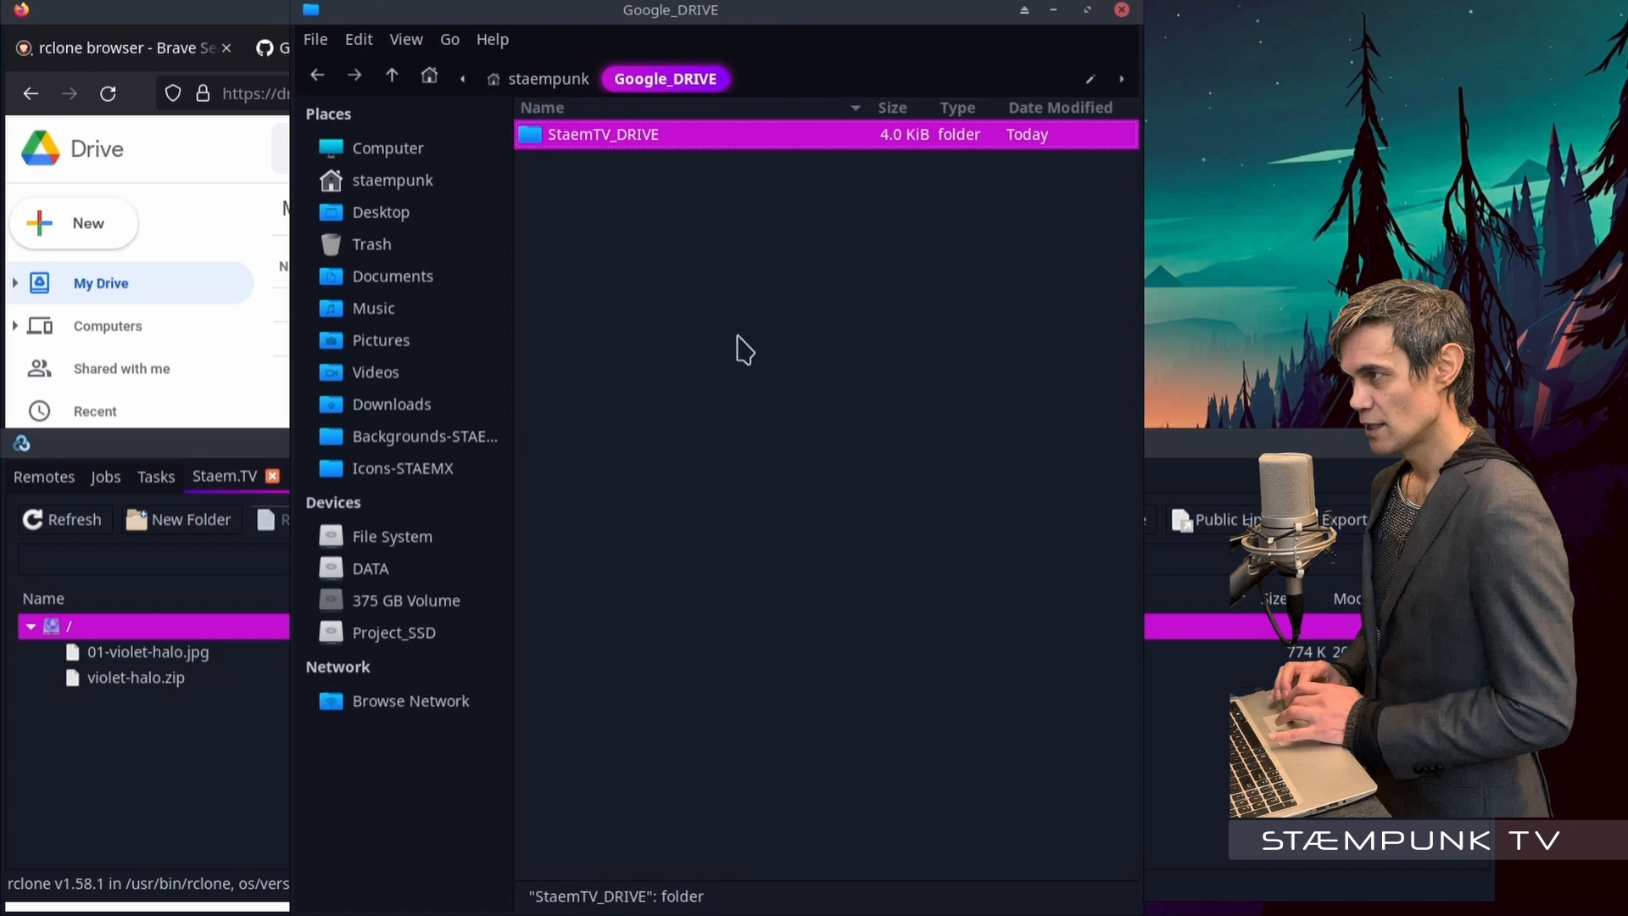
double_click(529, 134)
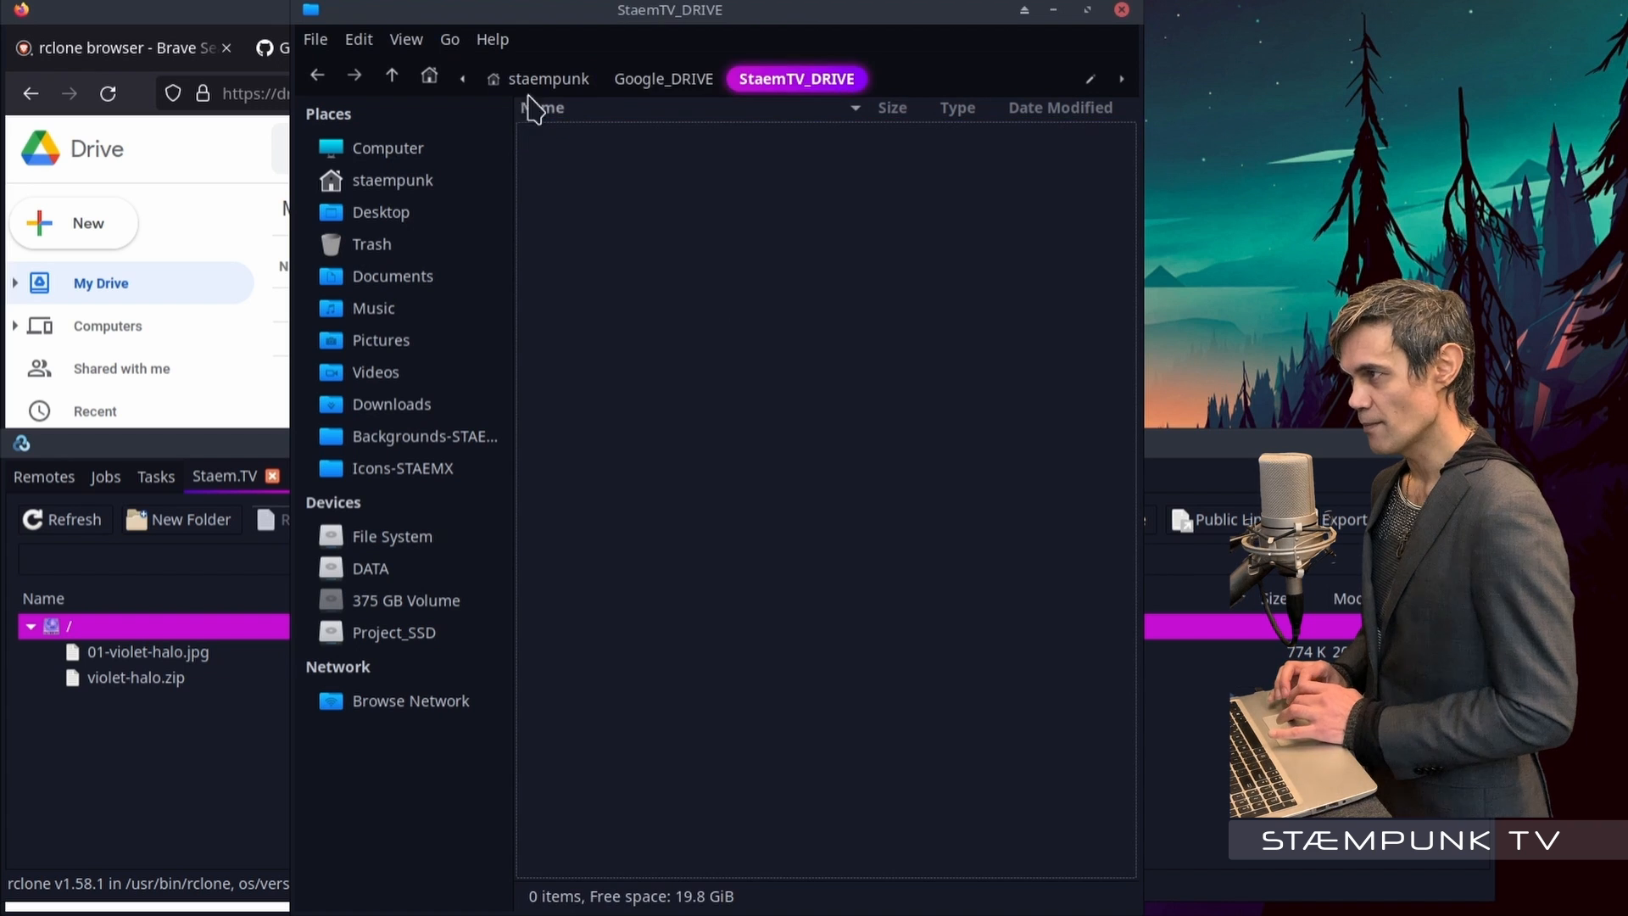
Move the file manager window beside Rclone Browser and mount the Staem.TV remote on the Google_DRIVE/StaemTV_DRIVE folder
drag(497, 11, 1060, 8)
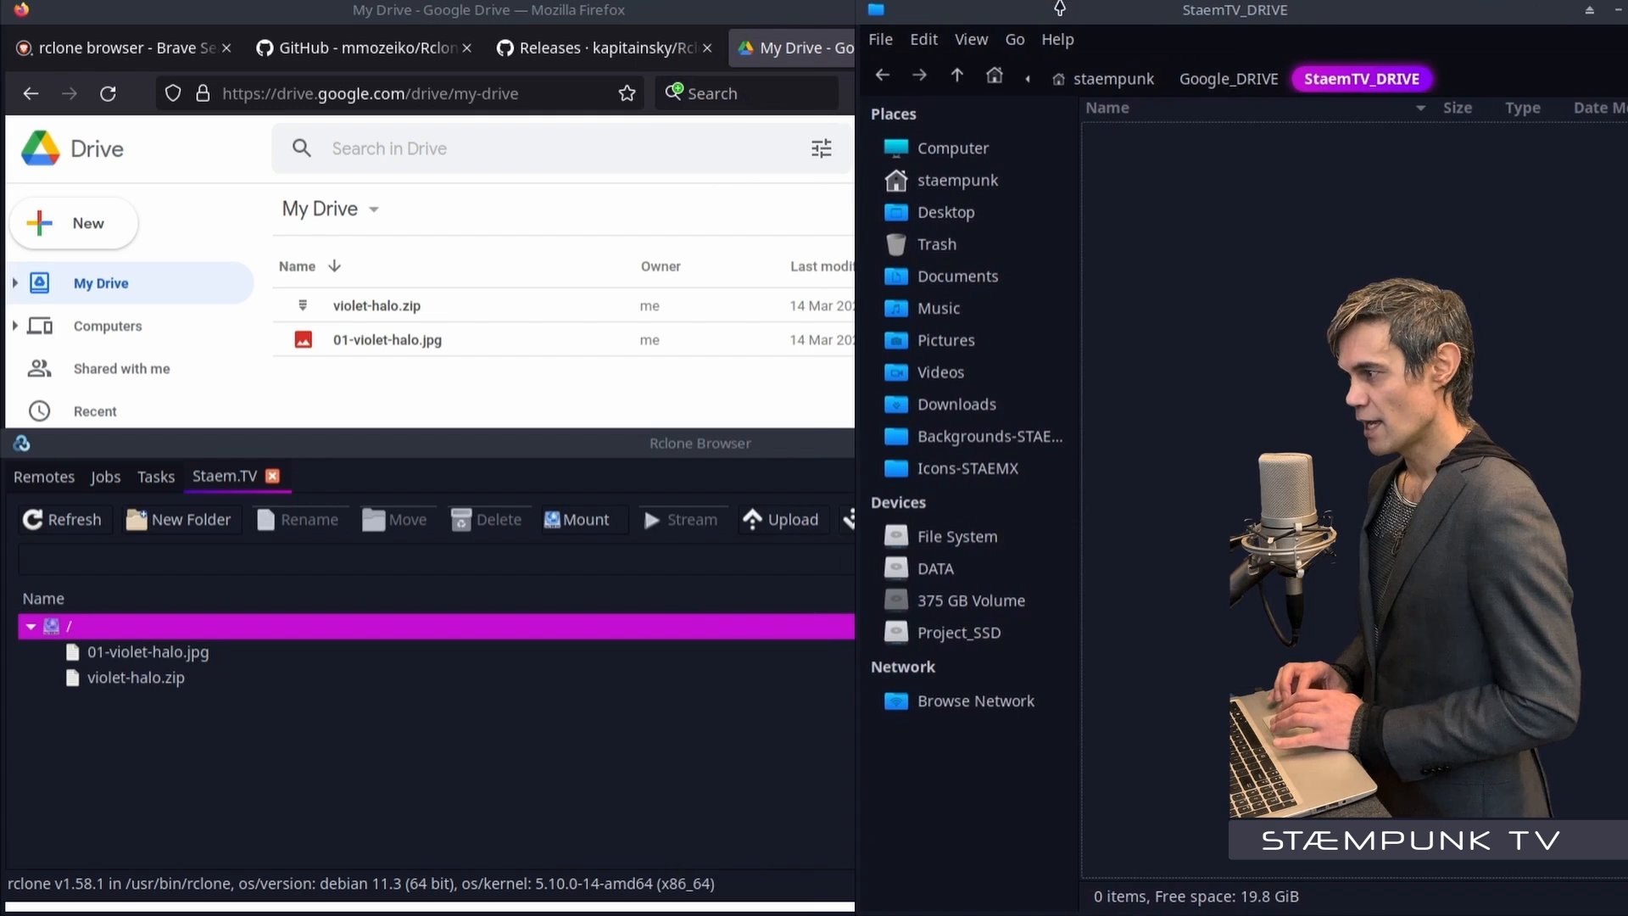
click(559, 445)
click(585, 520)
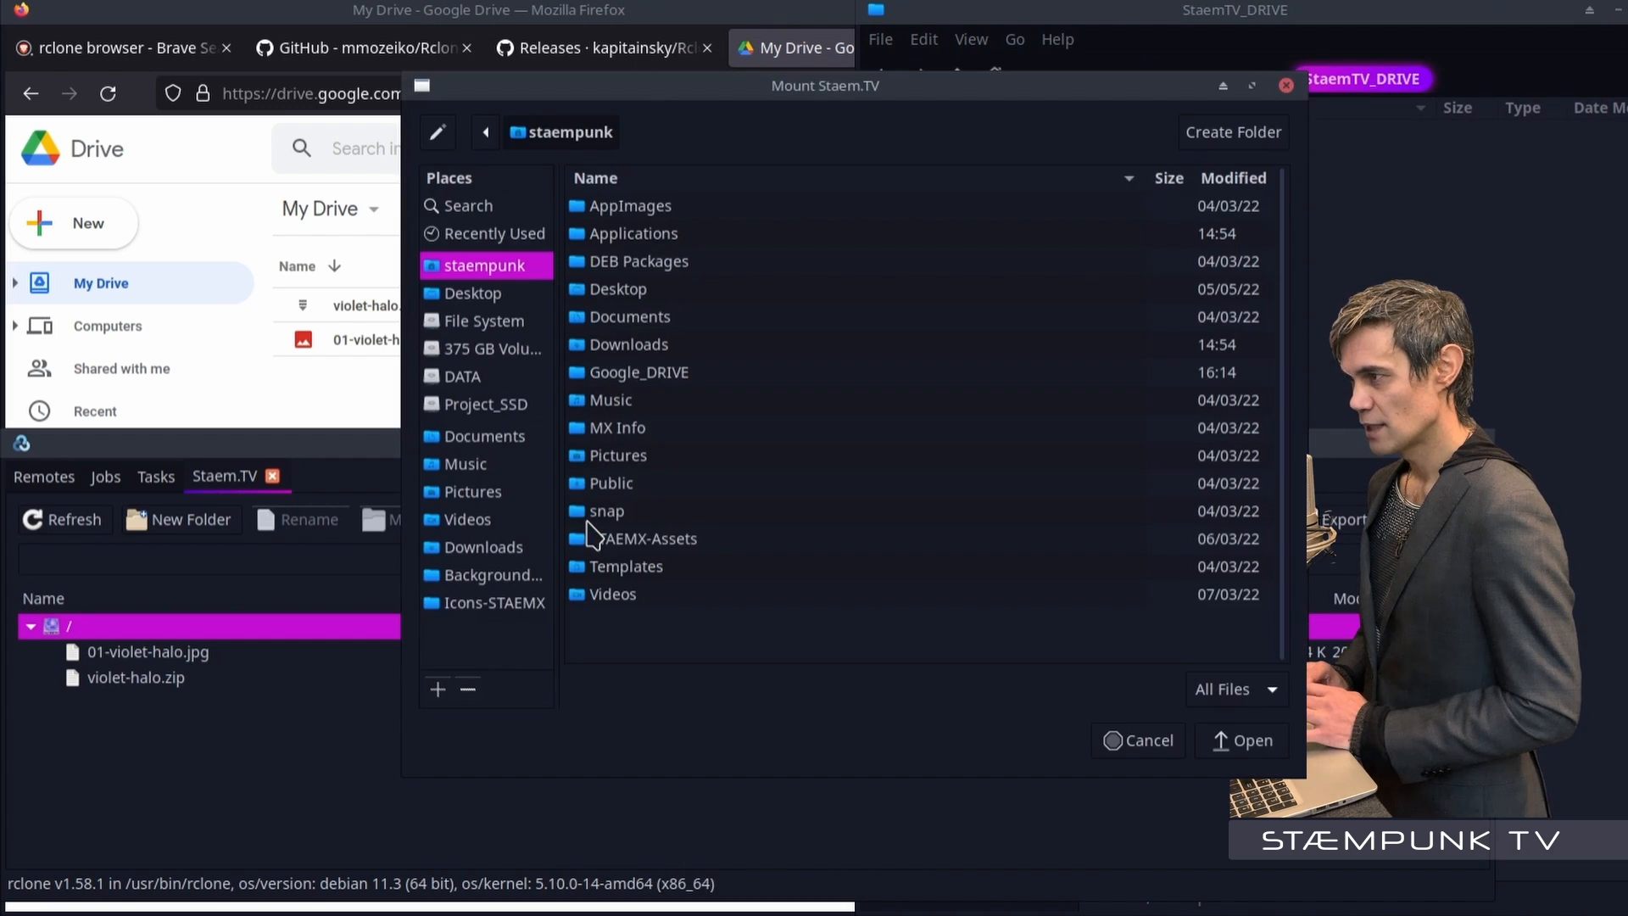
double_click(585, 373)
double_click(610, 206)
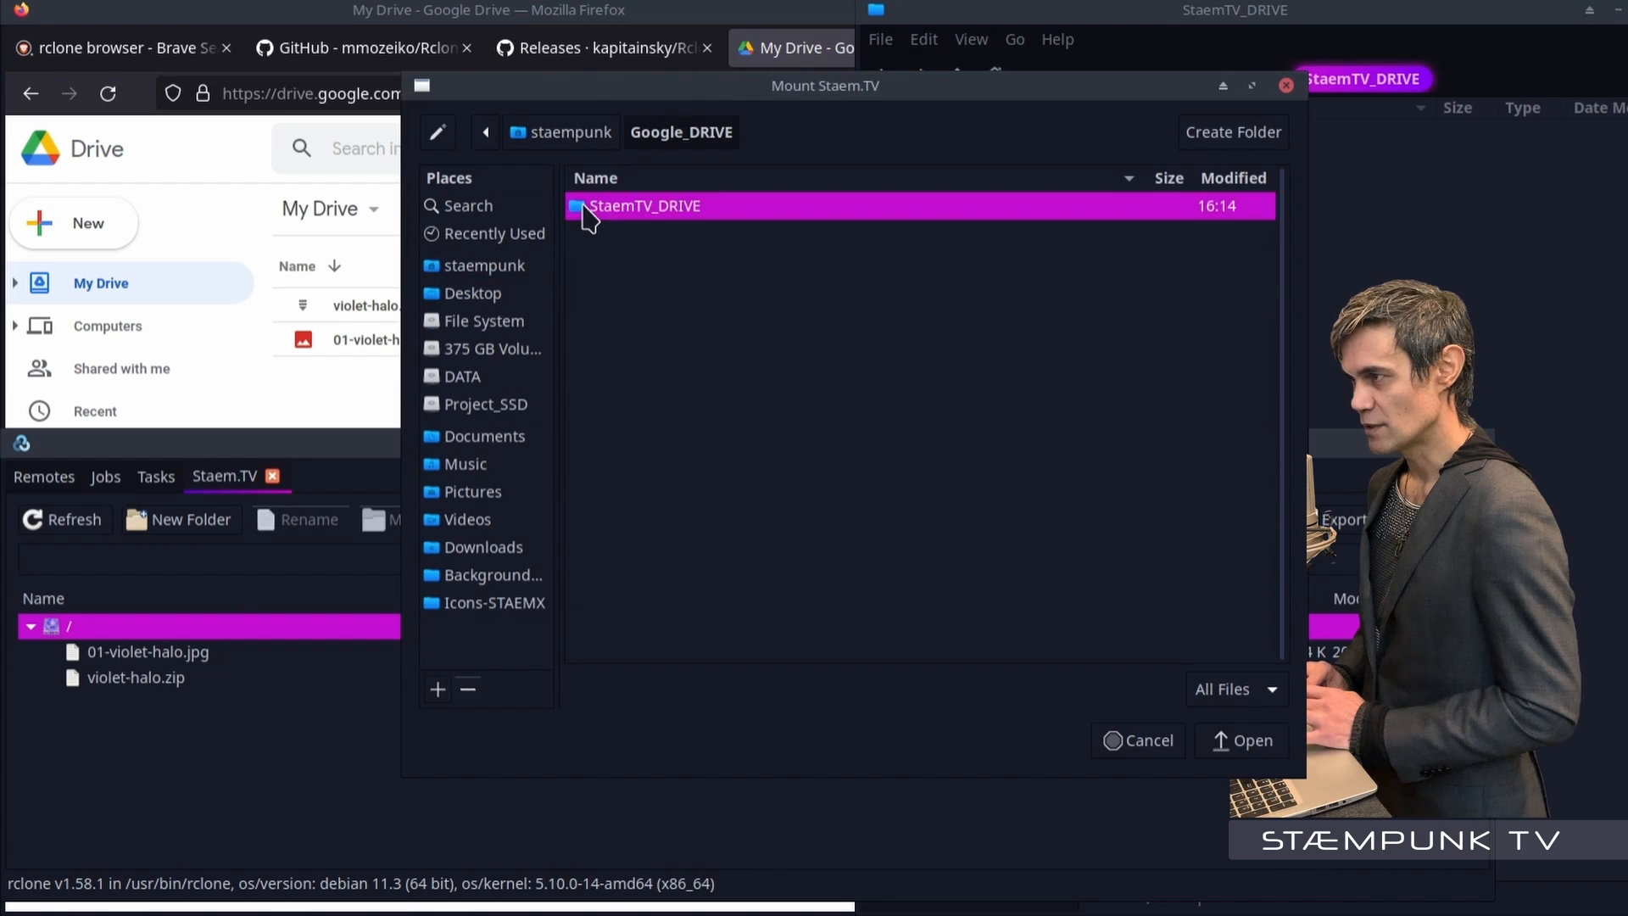
click(1248, 741)
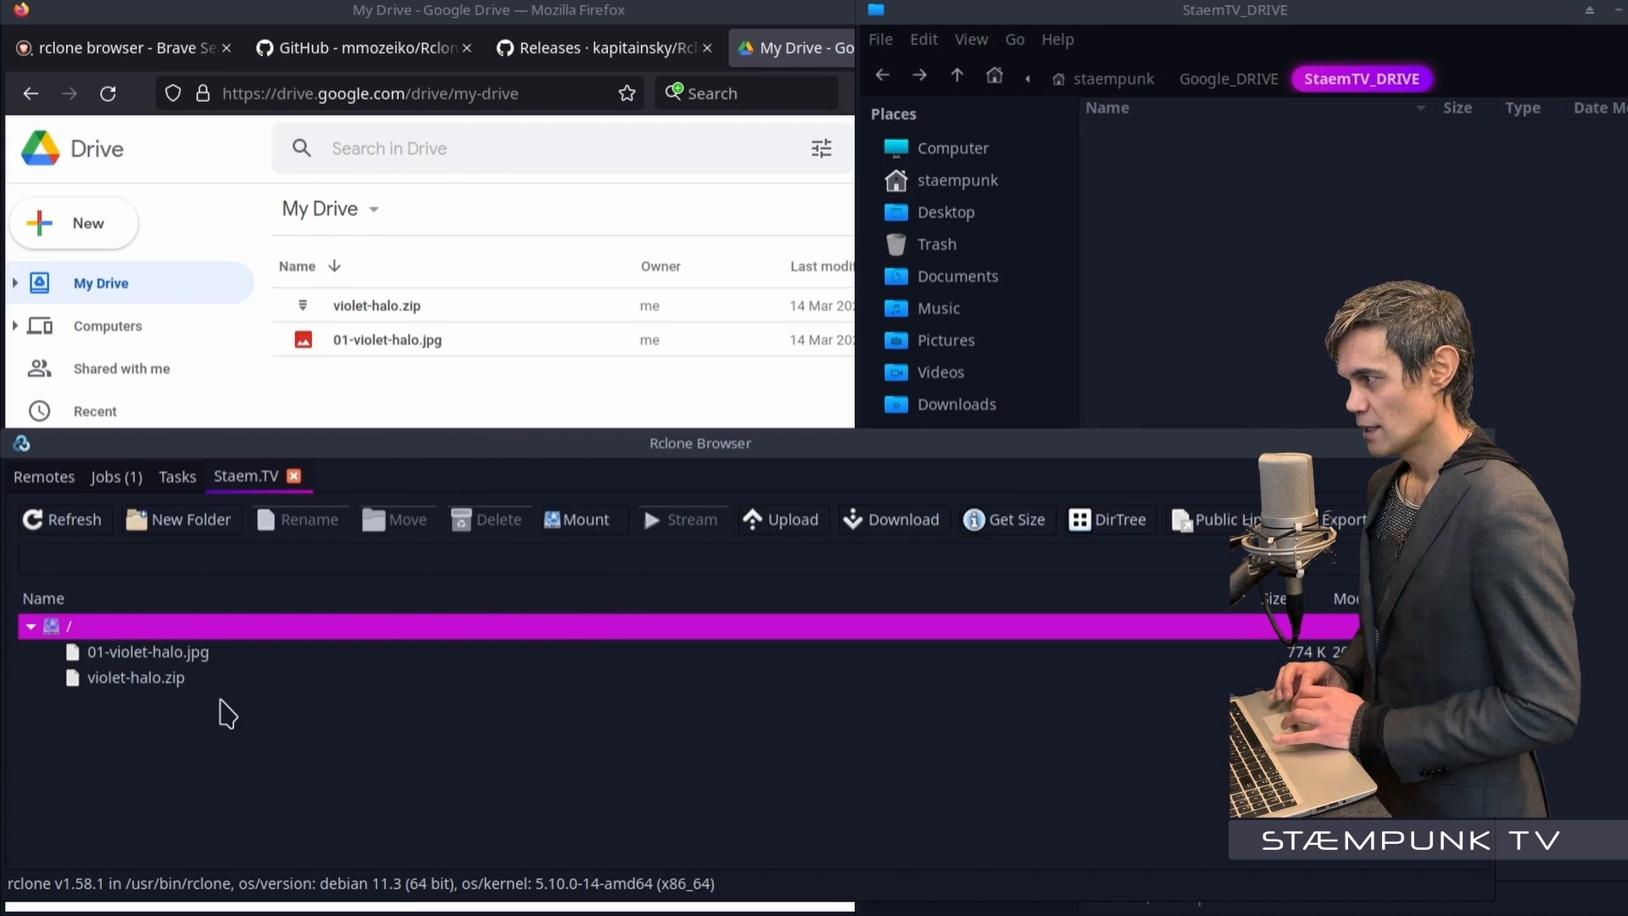
Refresh the Staem.TV remote's listing and the StaemTV_DRIVE folder in the file manager
click(69, 521)
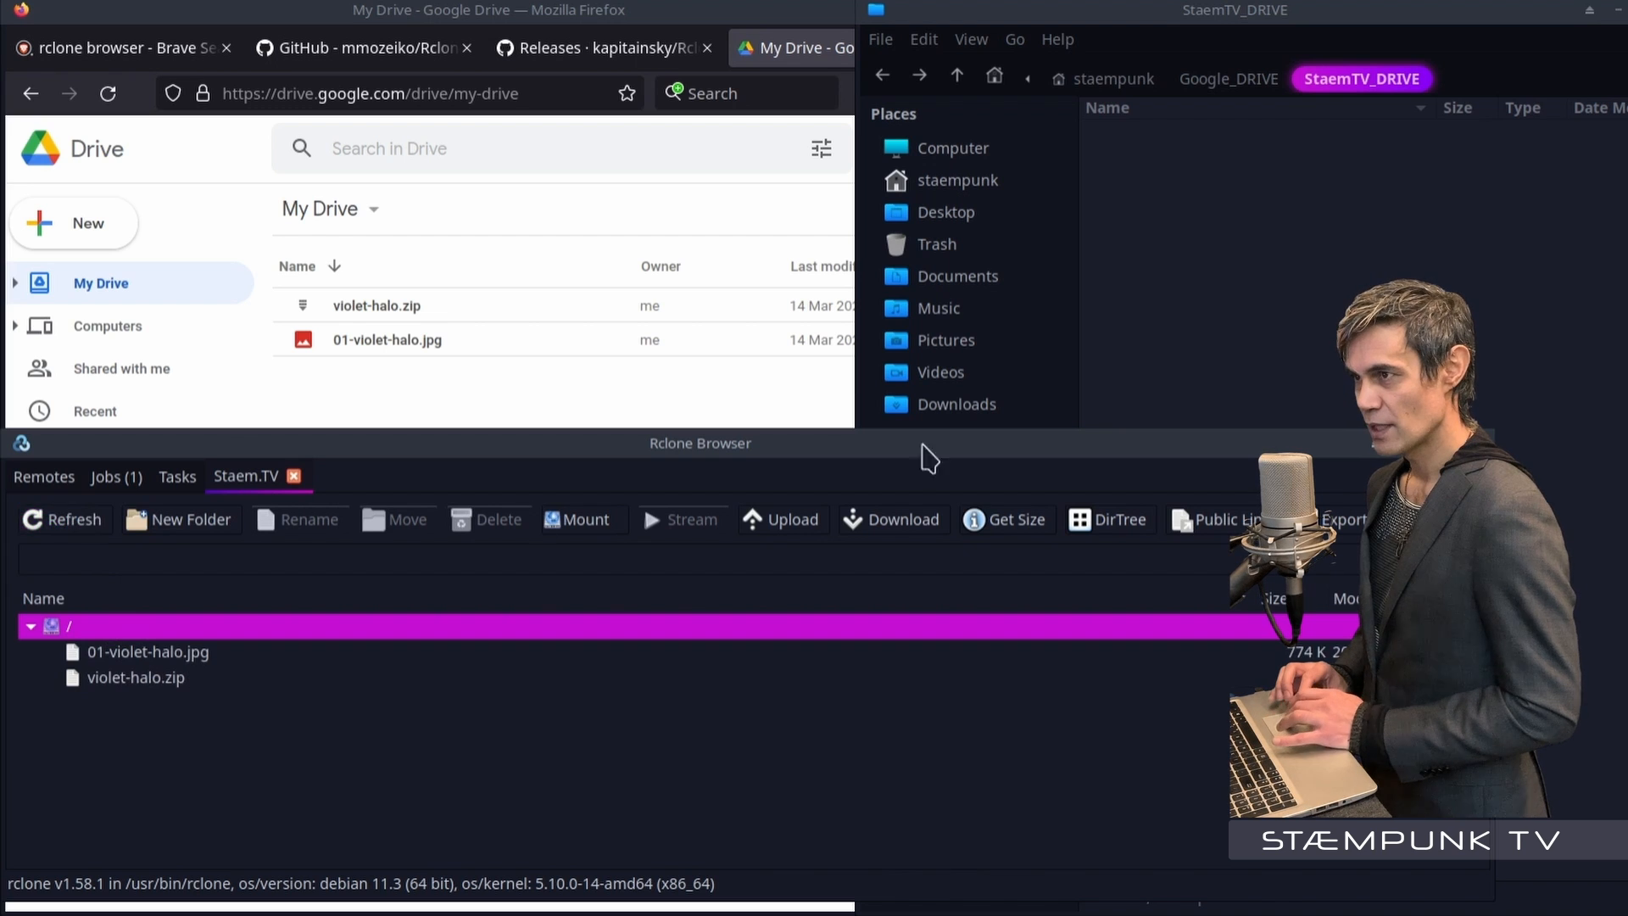
click(1315, 339)
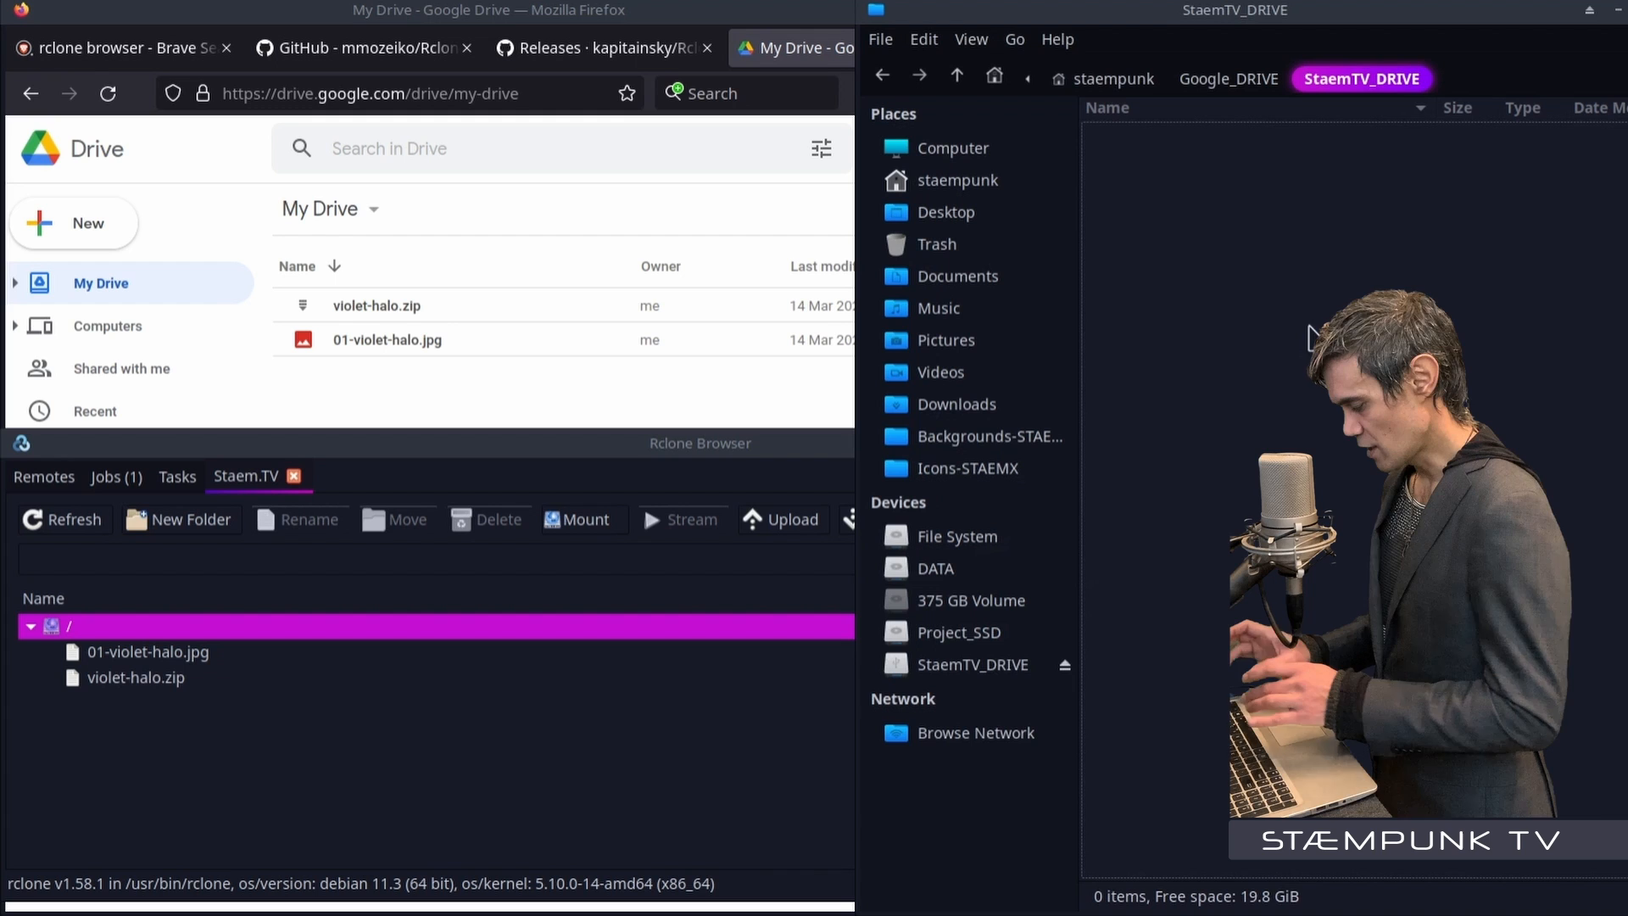
key(F5)
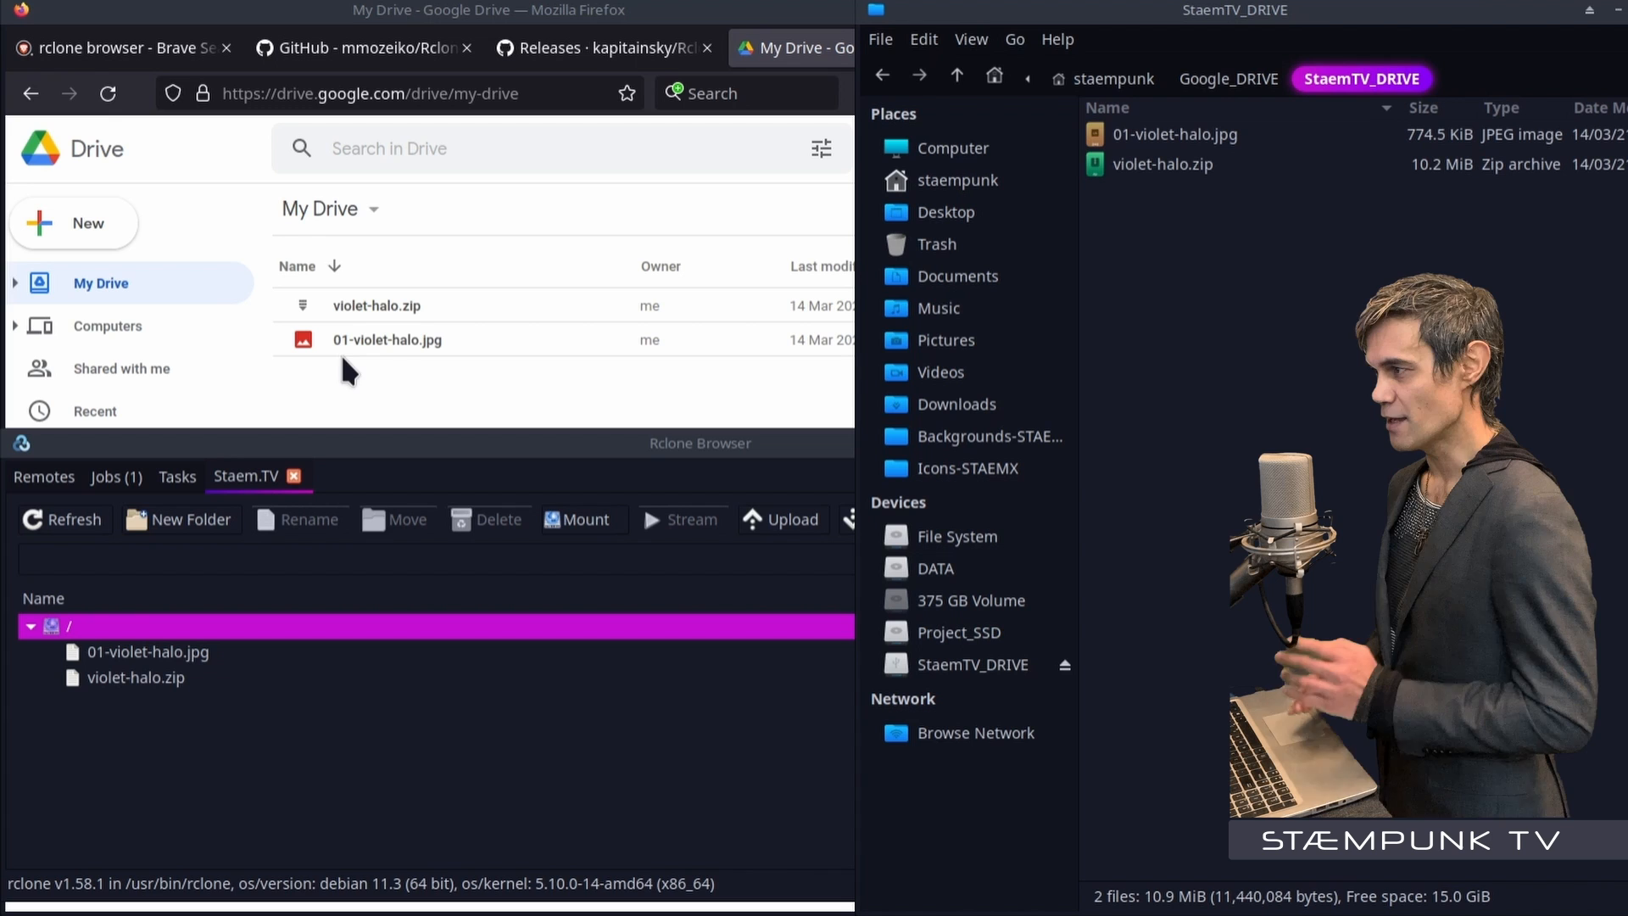
Close the Staem.TV remote, unmount the StaemTV_DRIVE folder, and narrow the Rclone Browser window to reveal the folder in the file manager
click(315, 454)
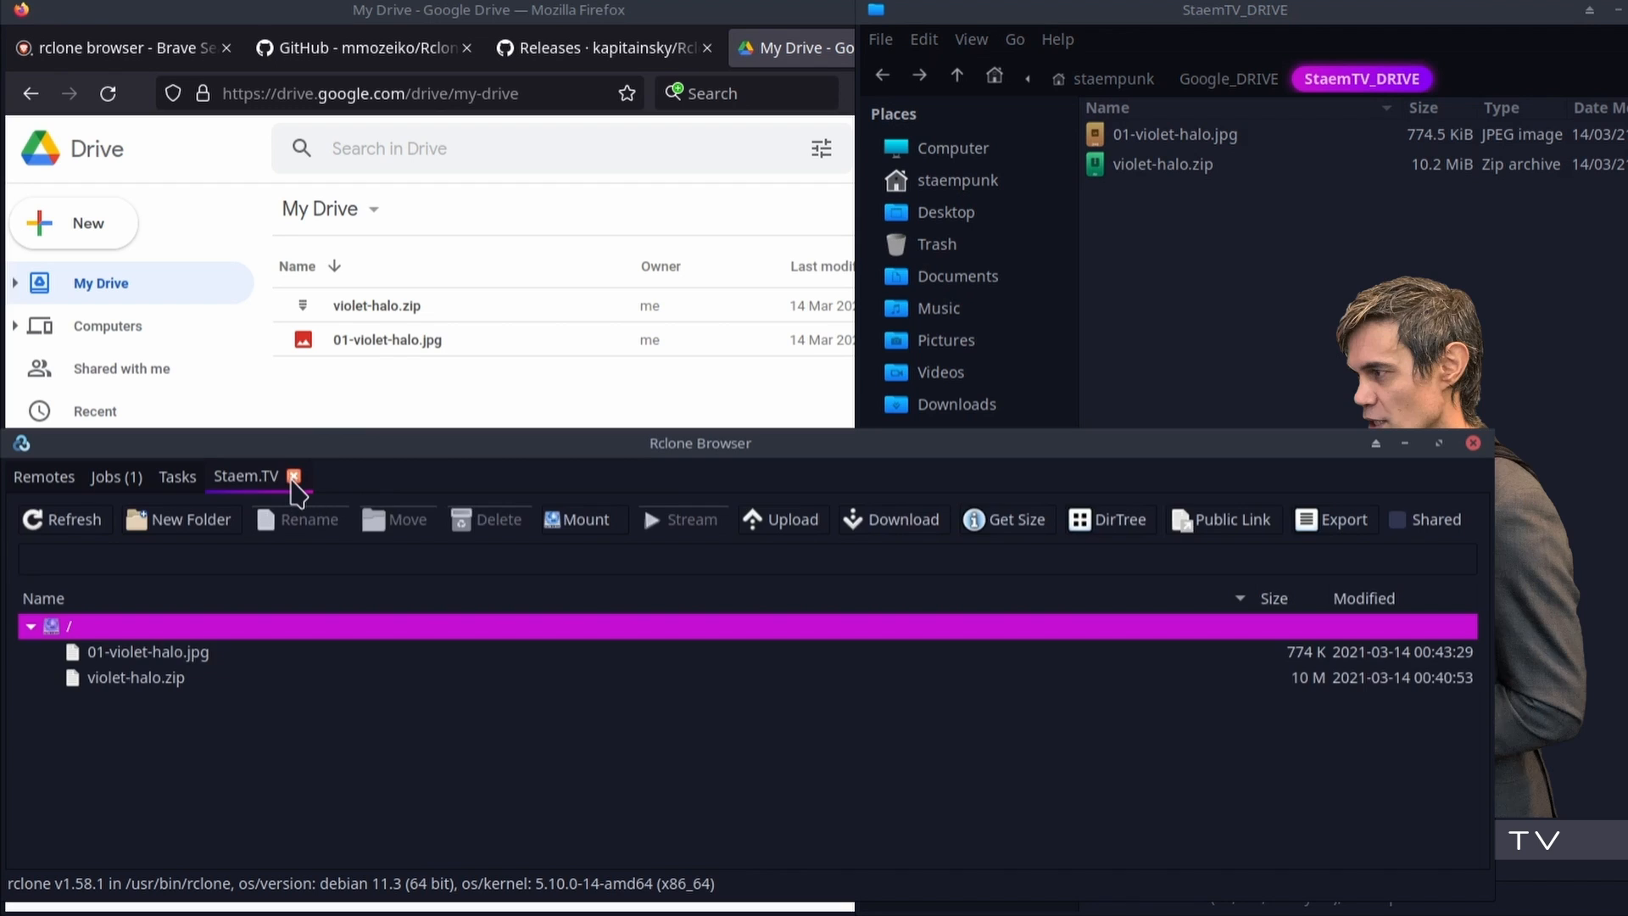
click(294, 476)
click(110, 482)
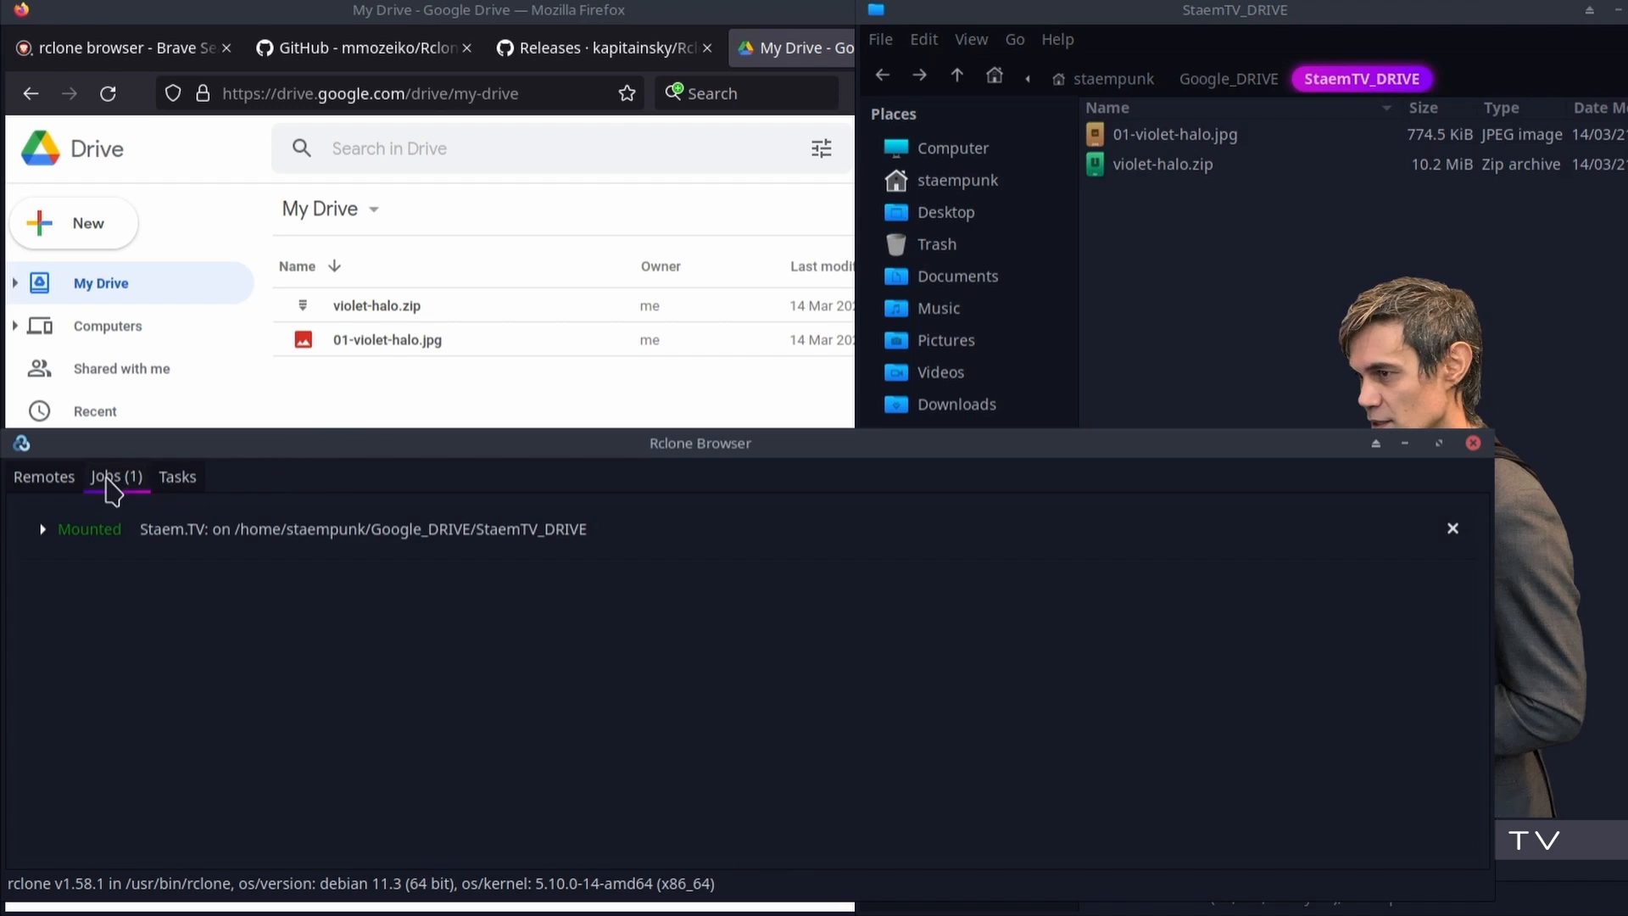
click(1453, 531)
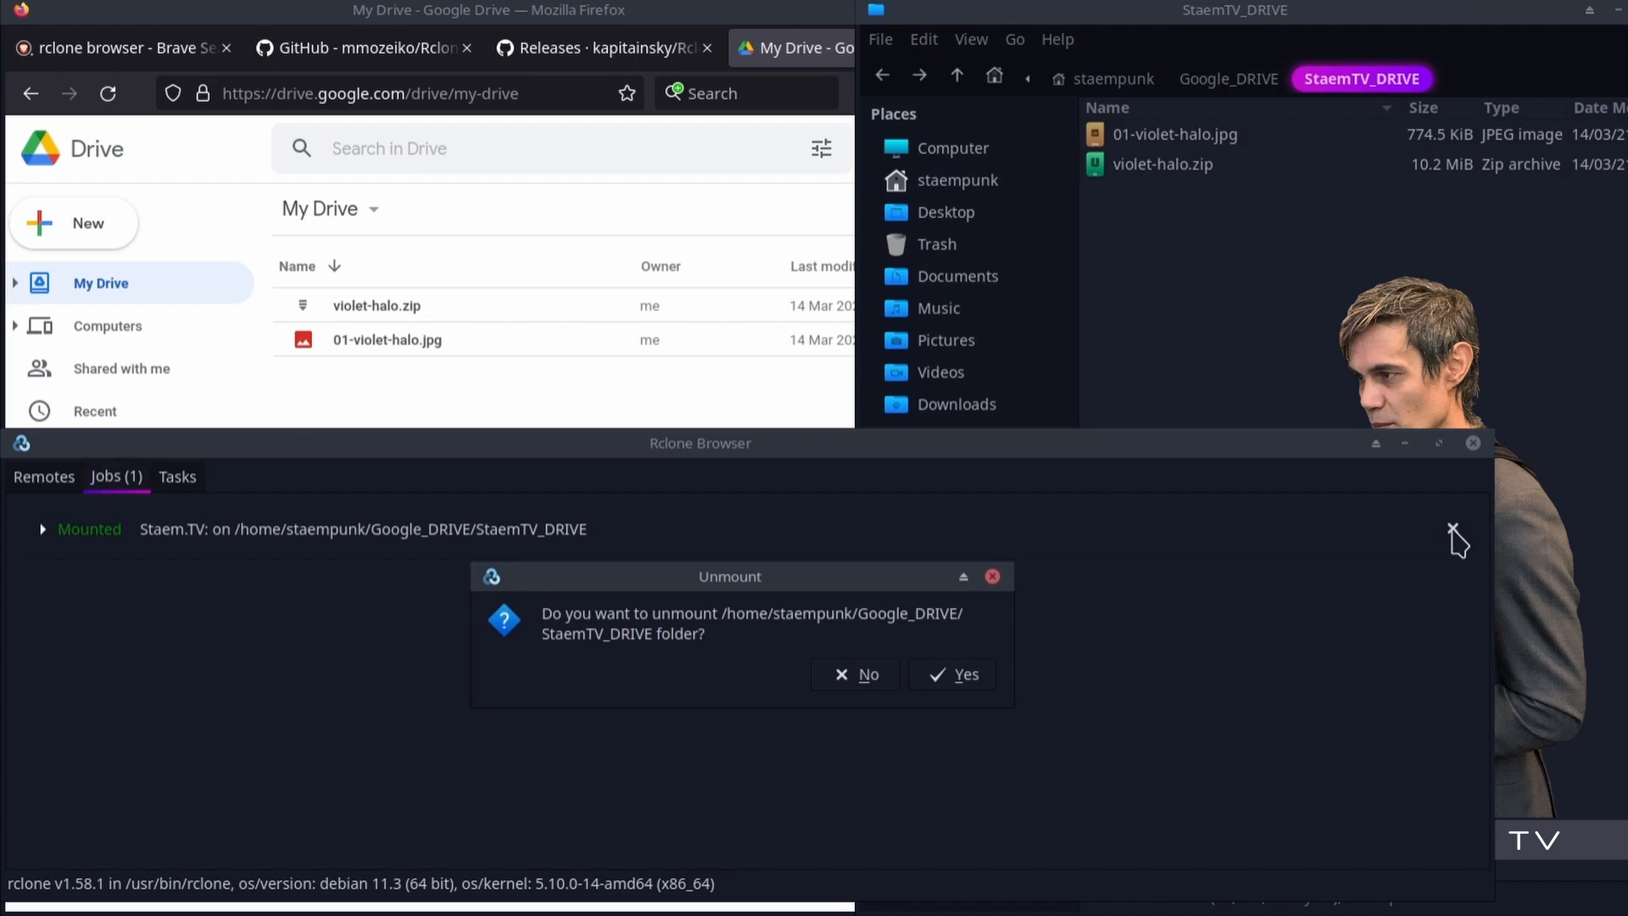
click(954, 676)
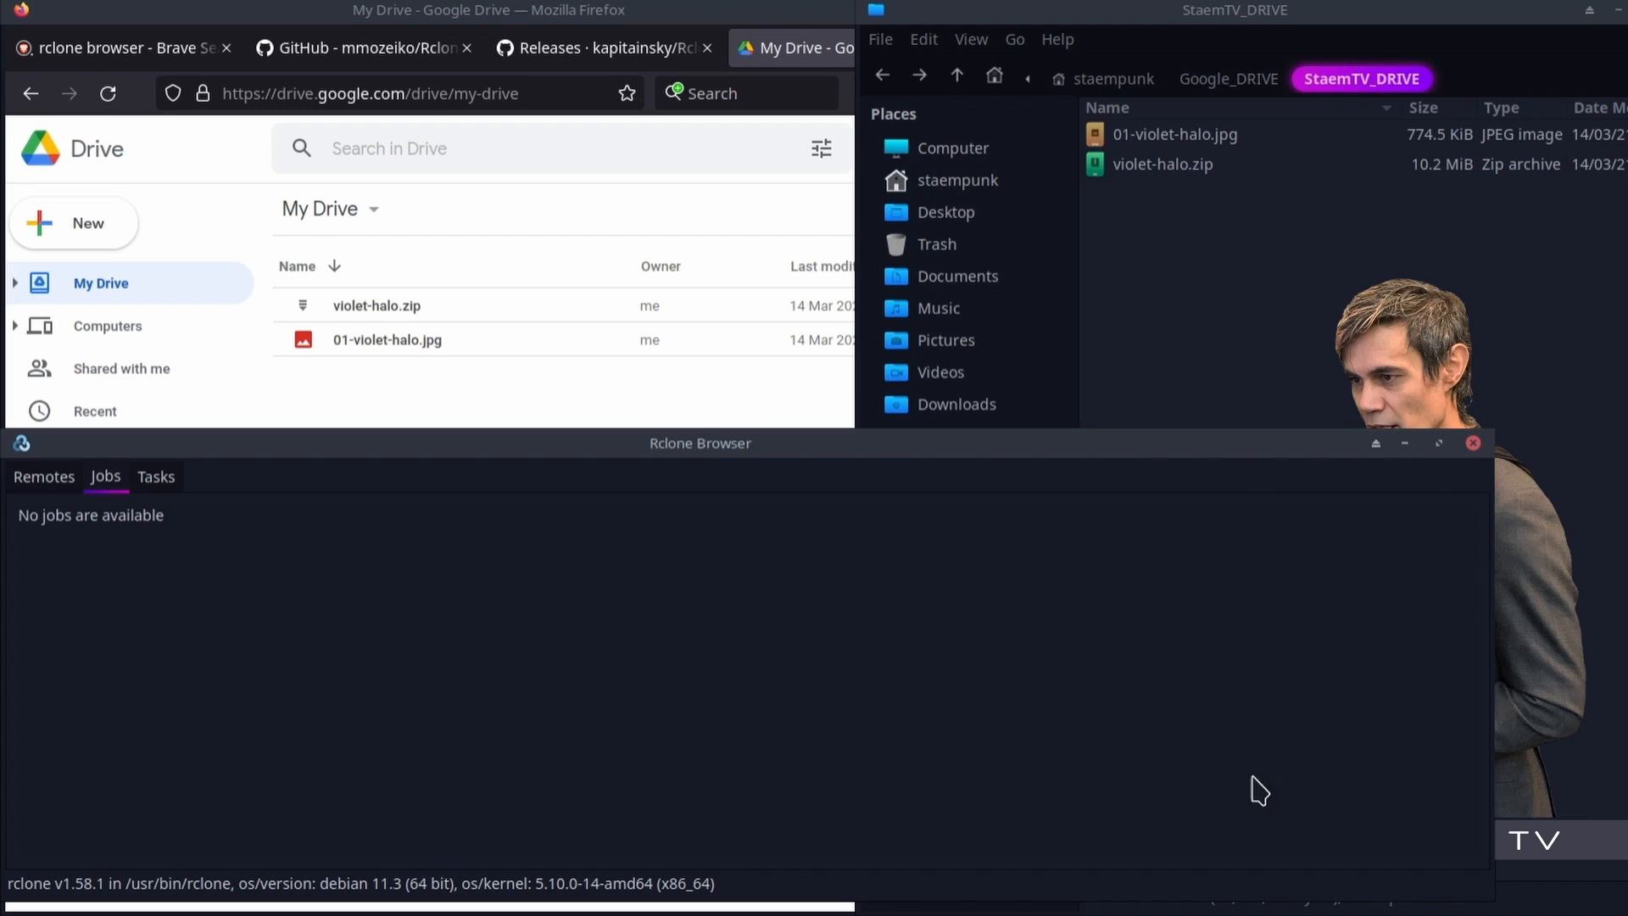
drag(1486, 824, 1066, 814)
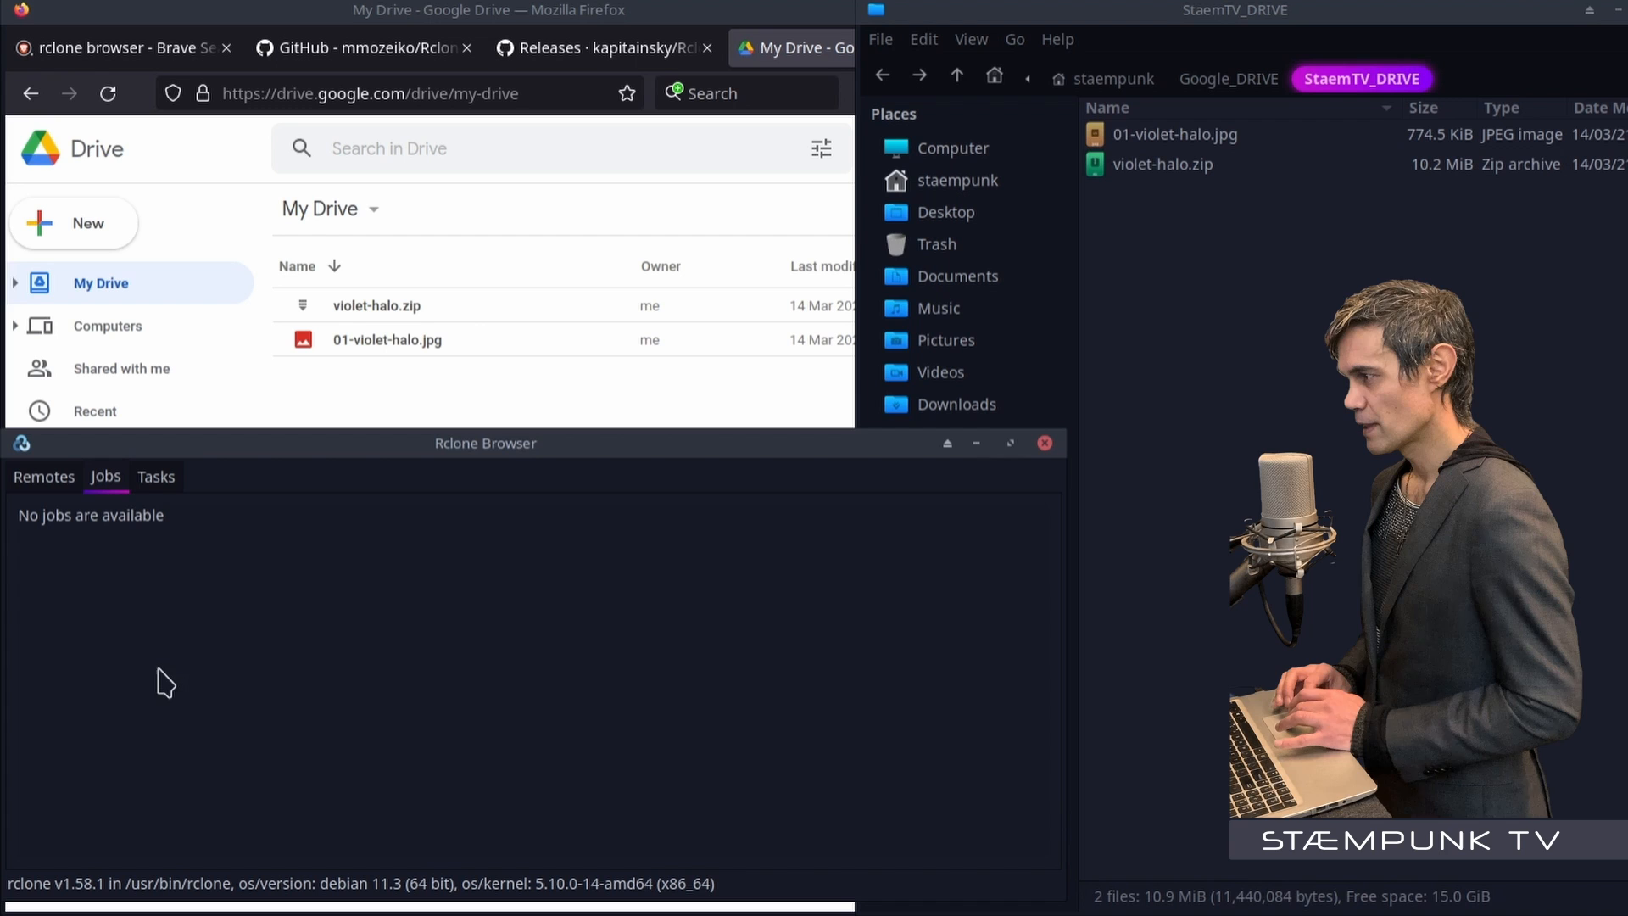
click(1243, 393)
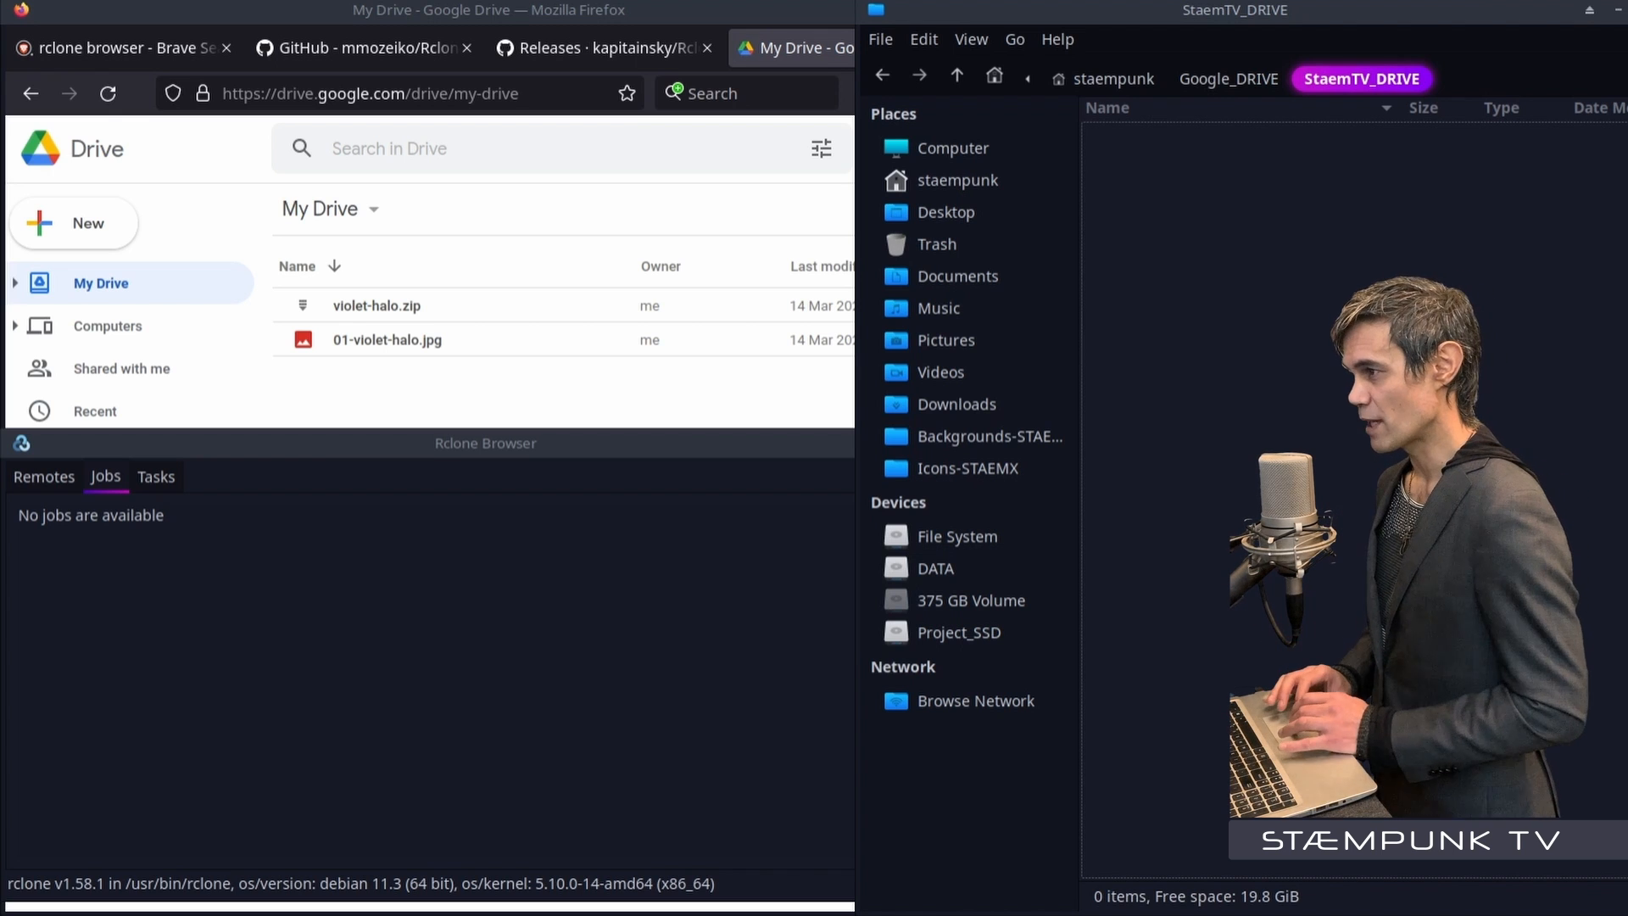
Reopen the Staem.TV remote in Rclone Browser, start a download, and check its destination folder, Google_DRIVE/StaemTV_DRIVE
click(566, 441)
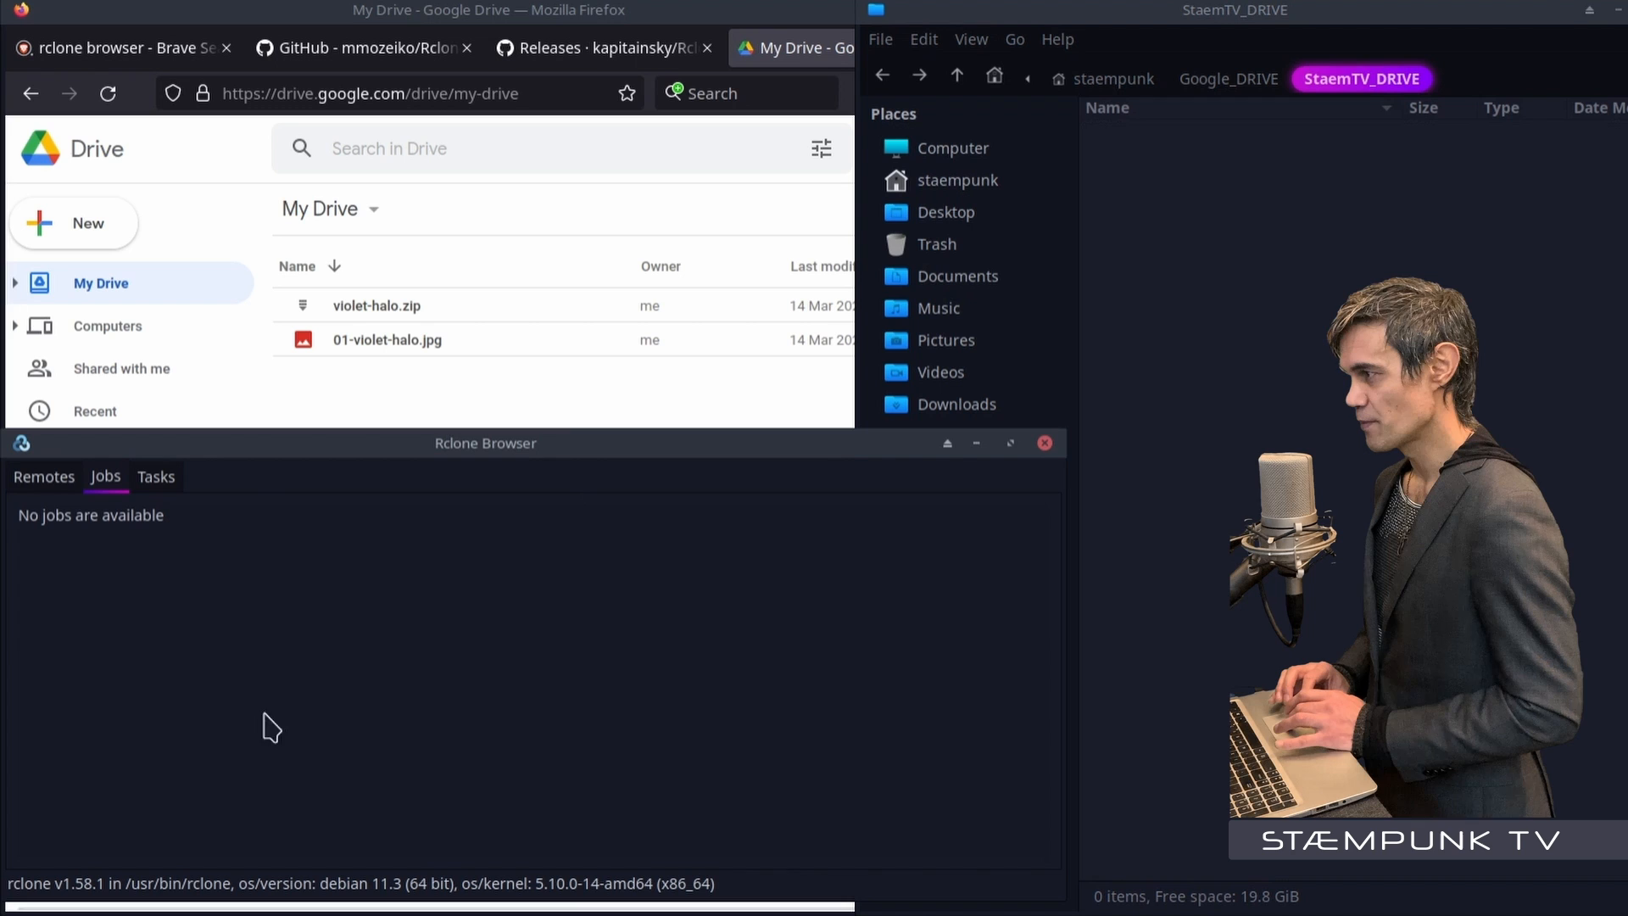
click(43, 479)
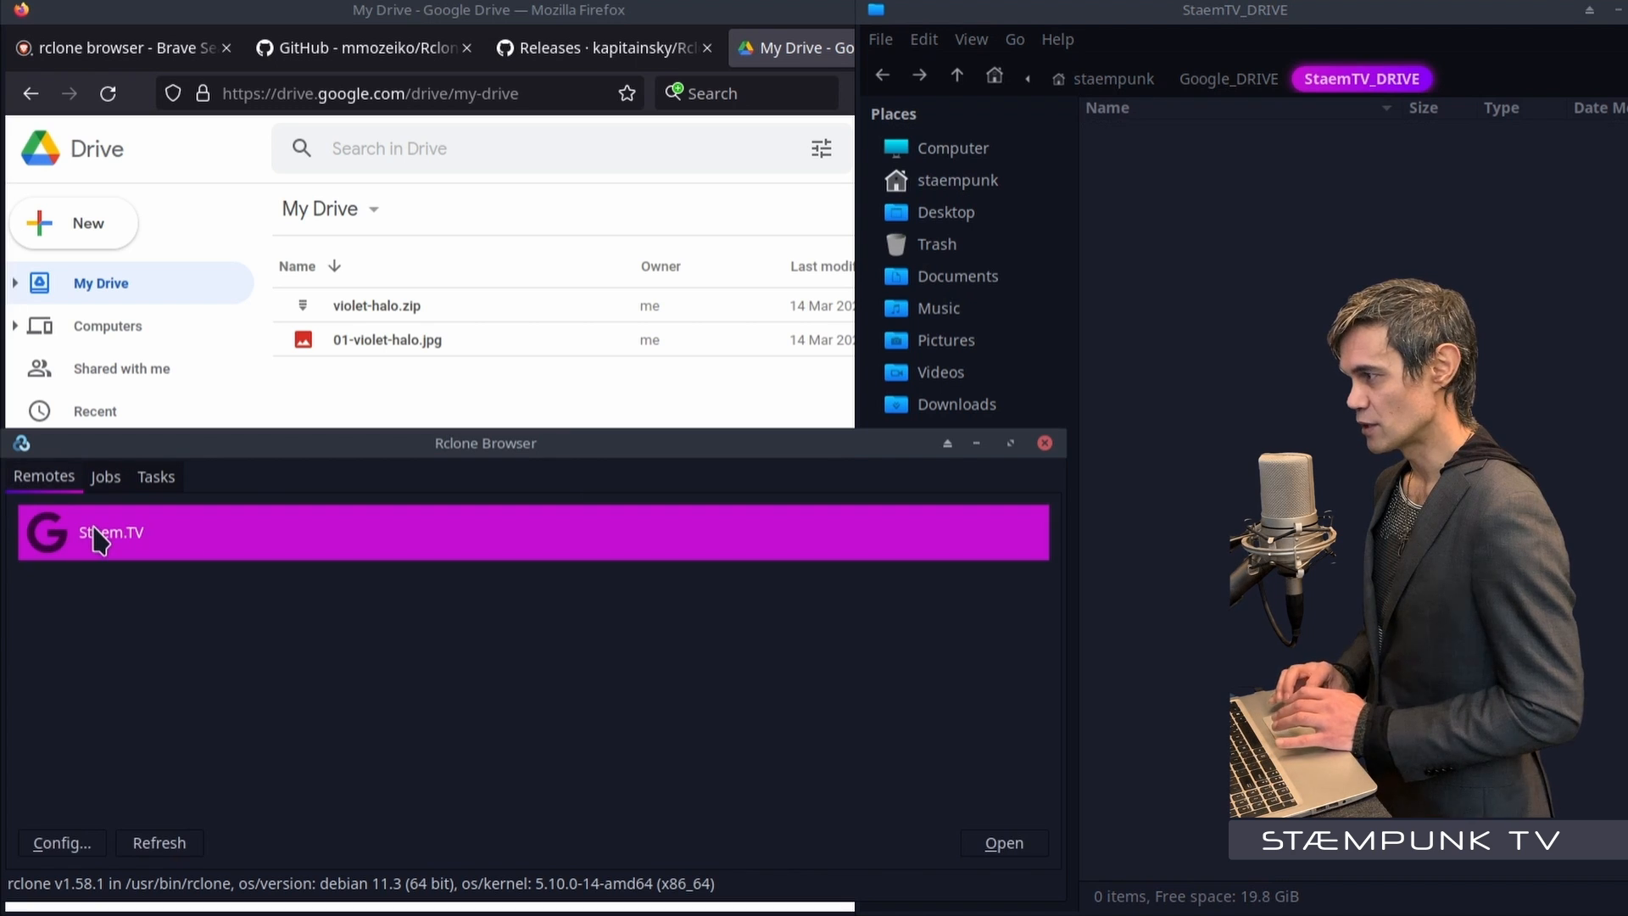
click(983, 847)
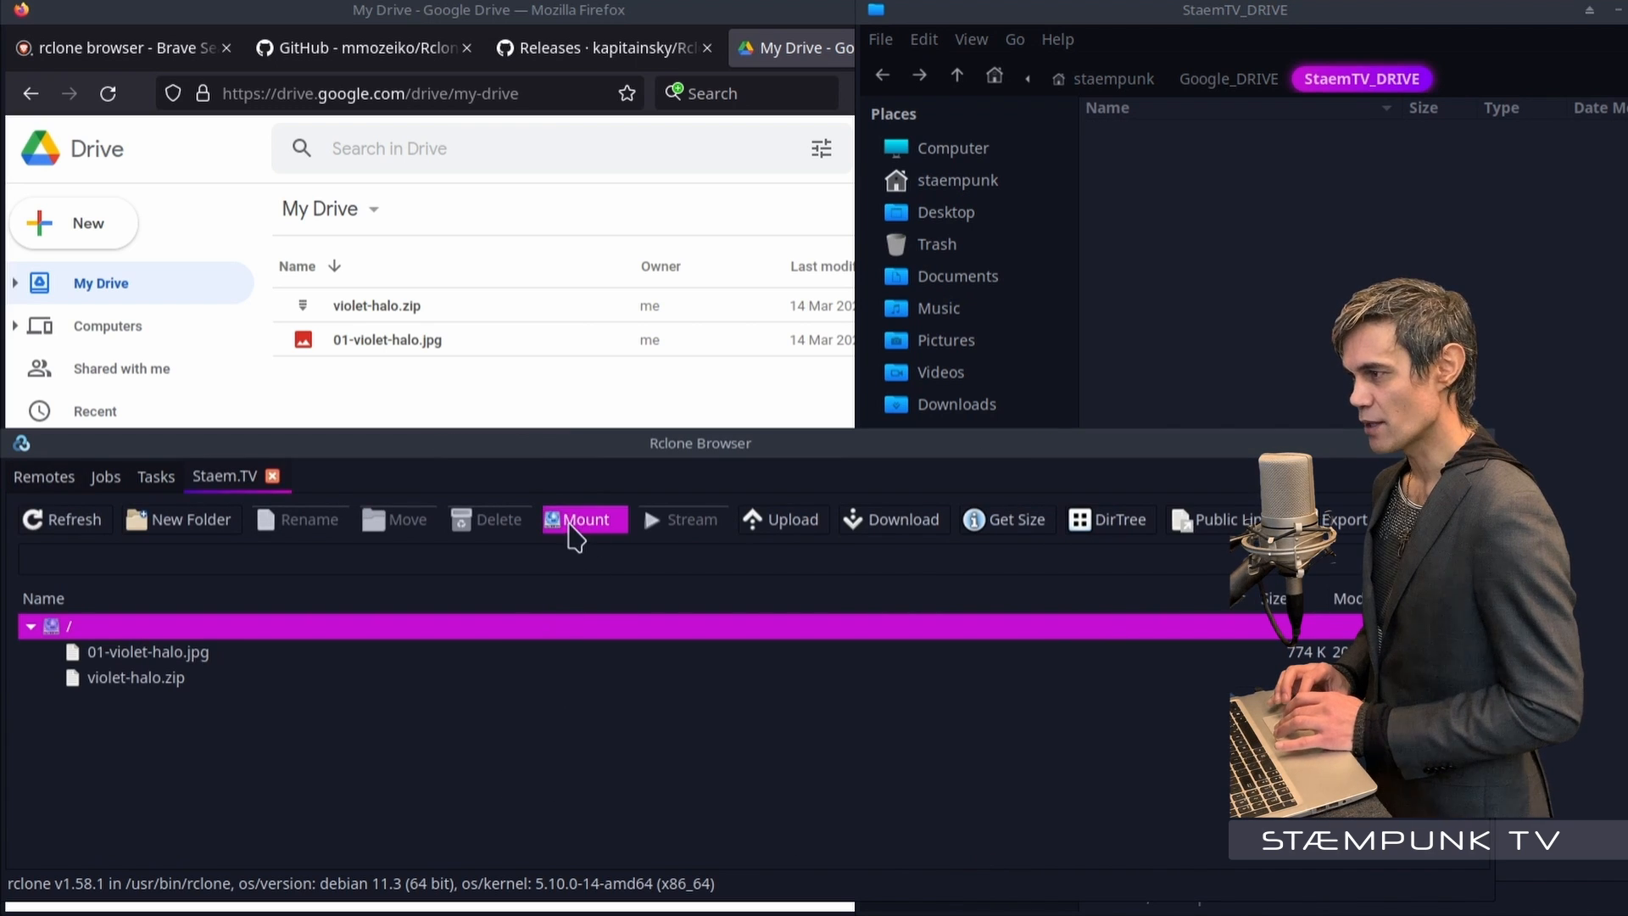
click(876, 530)
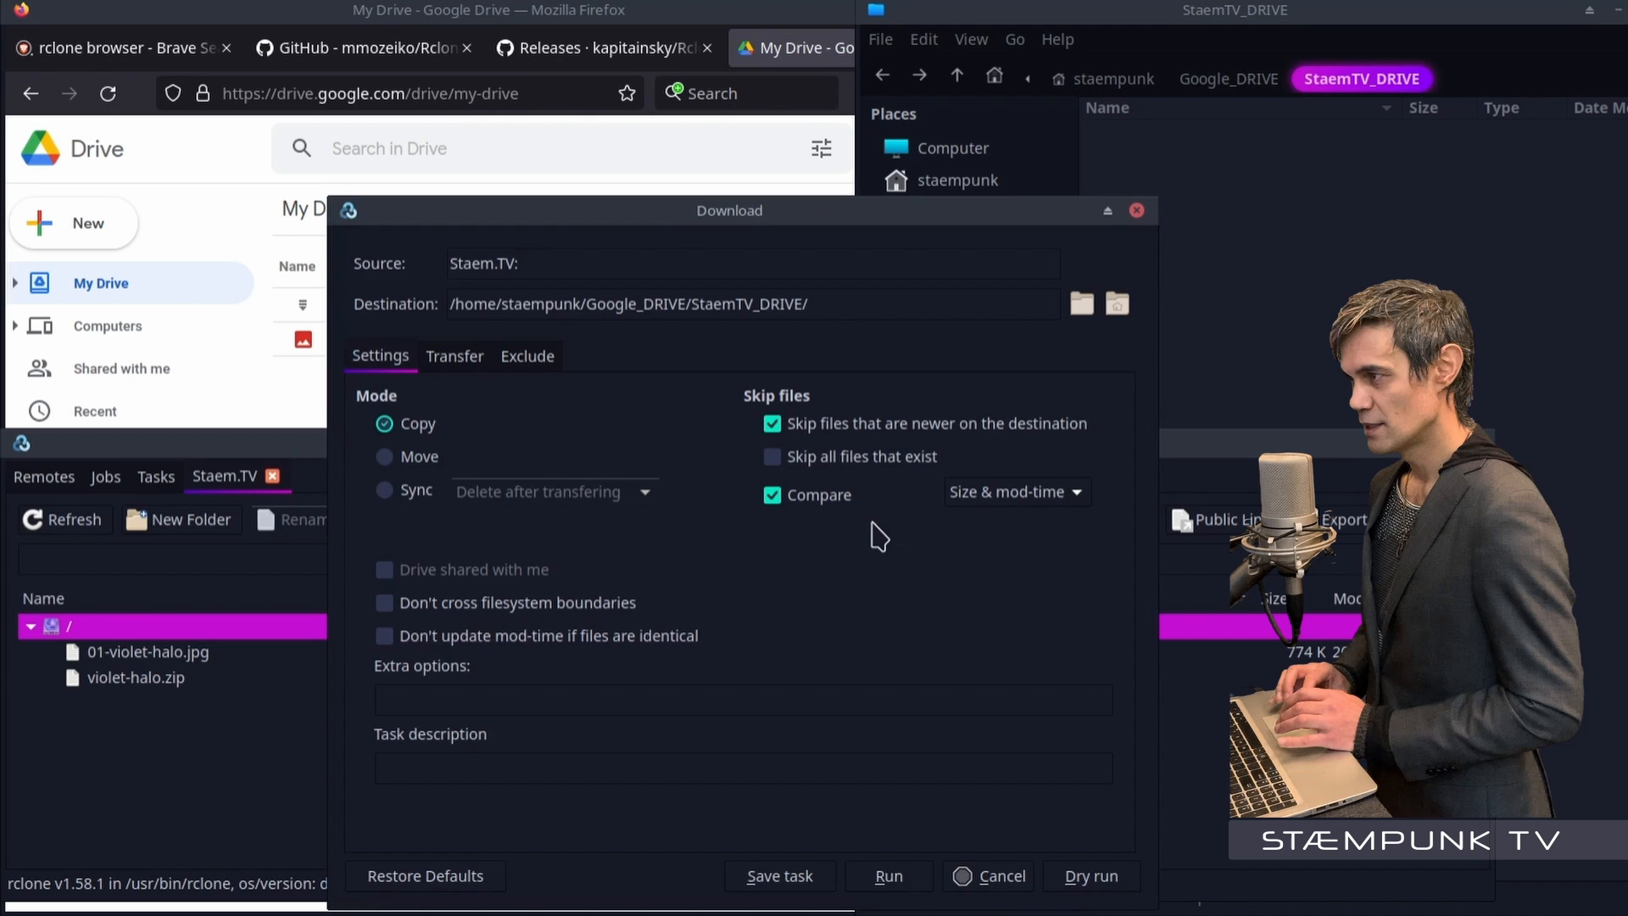
drag(624, 201, 447, 146)
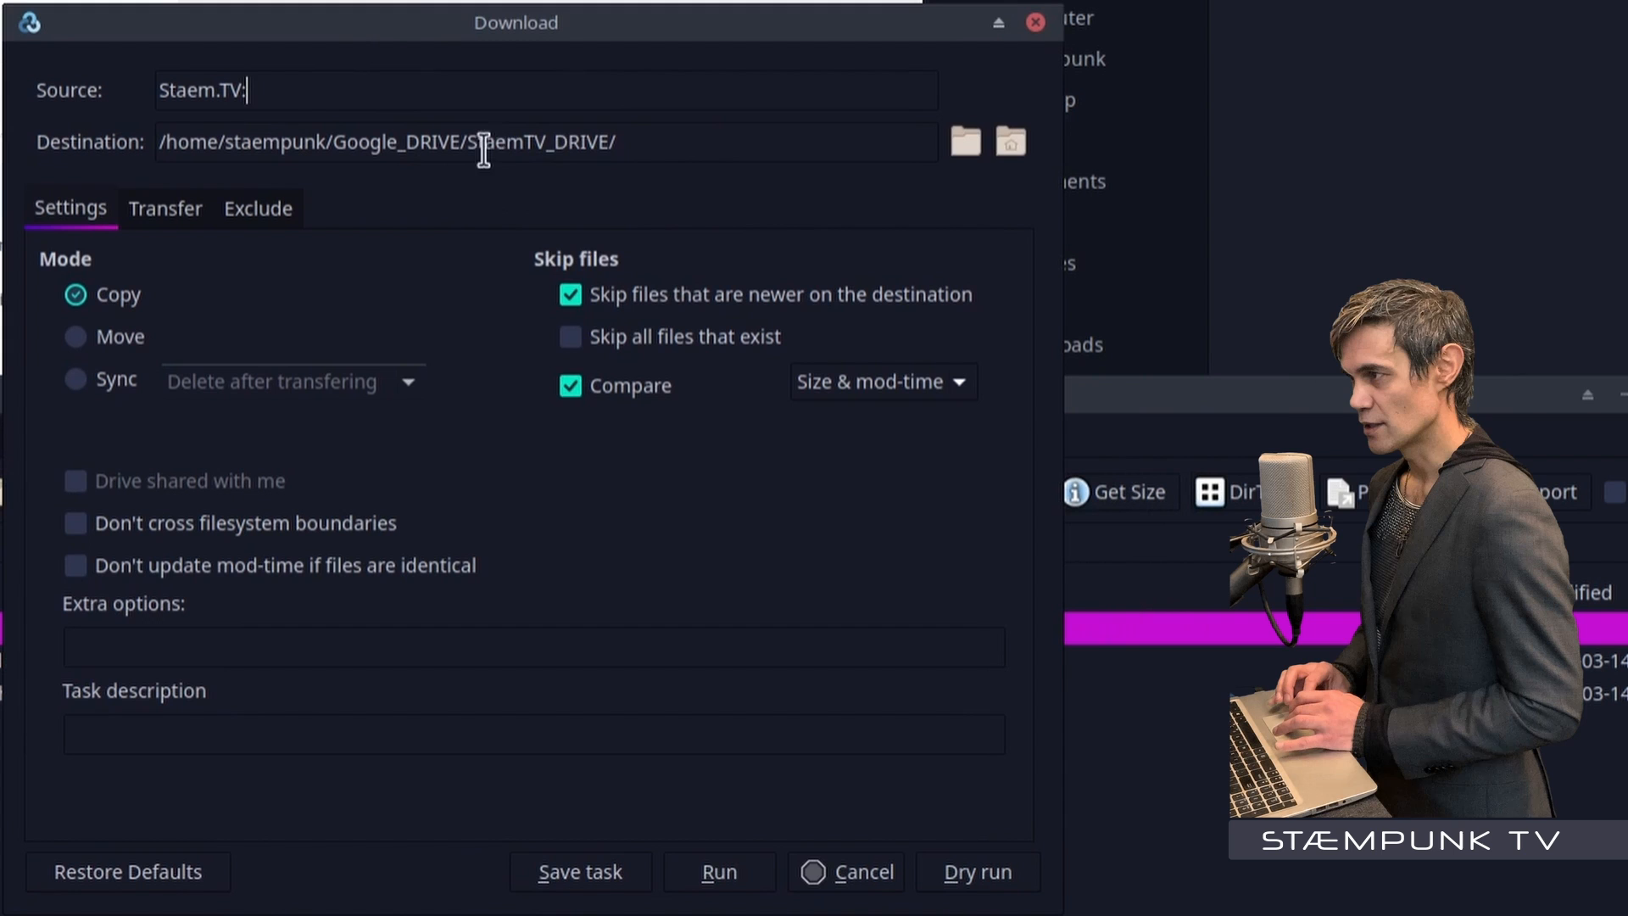
drag(478, 153, 591, 127)
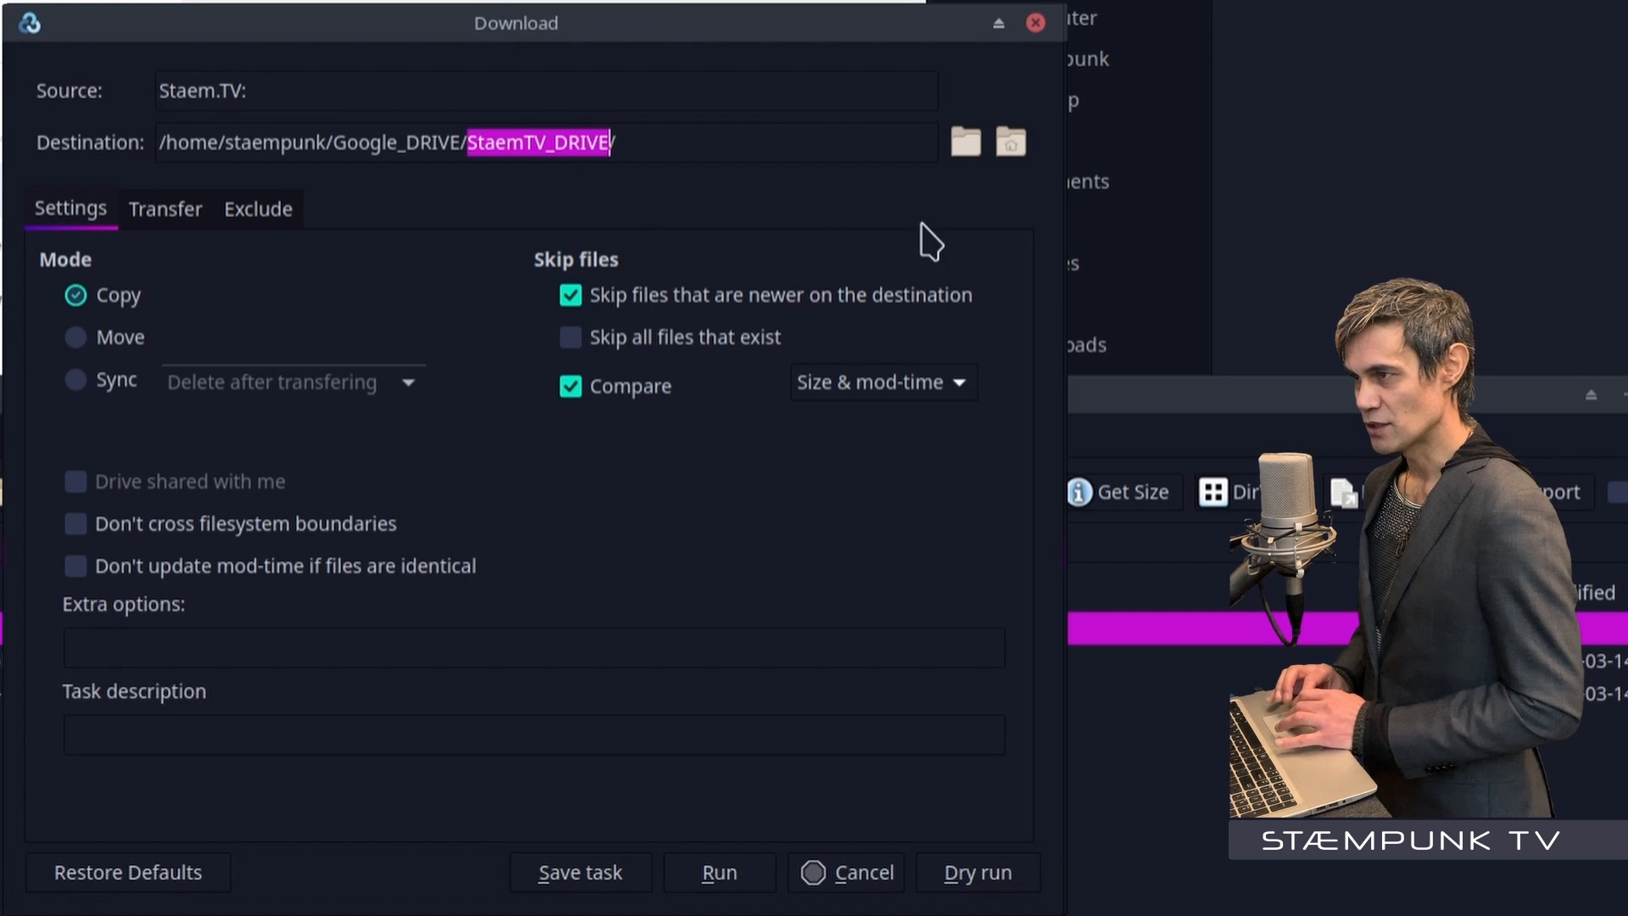
click(965, 144)
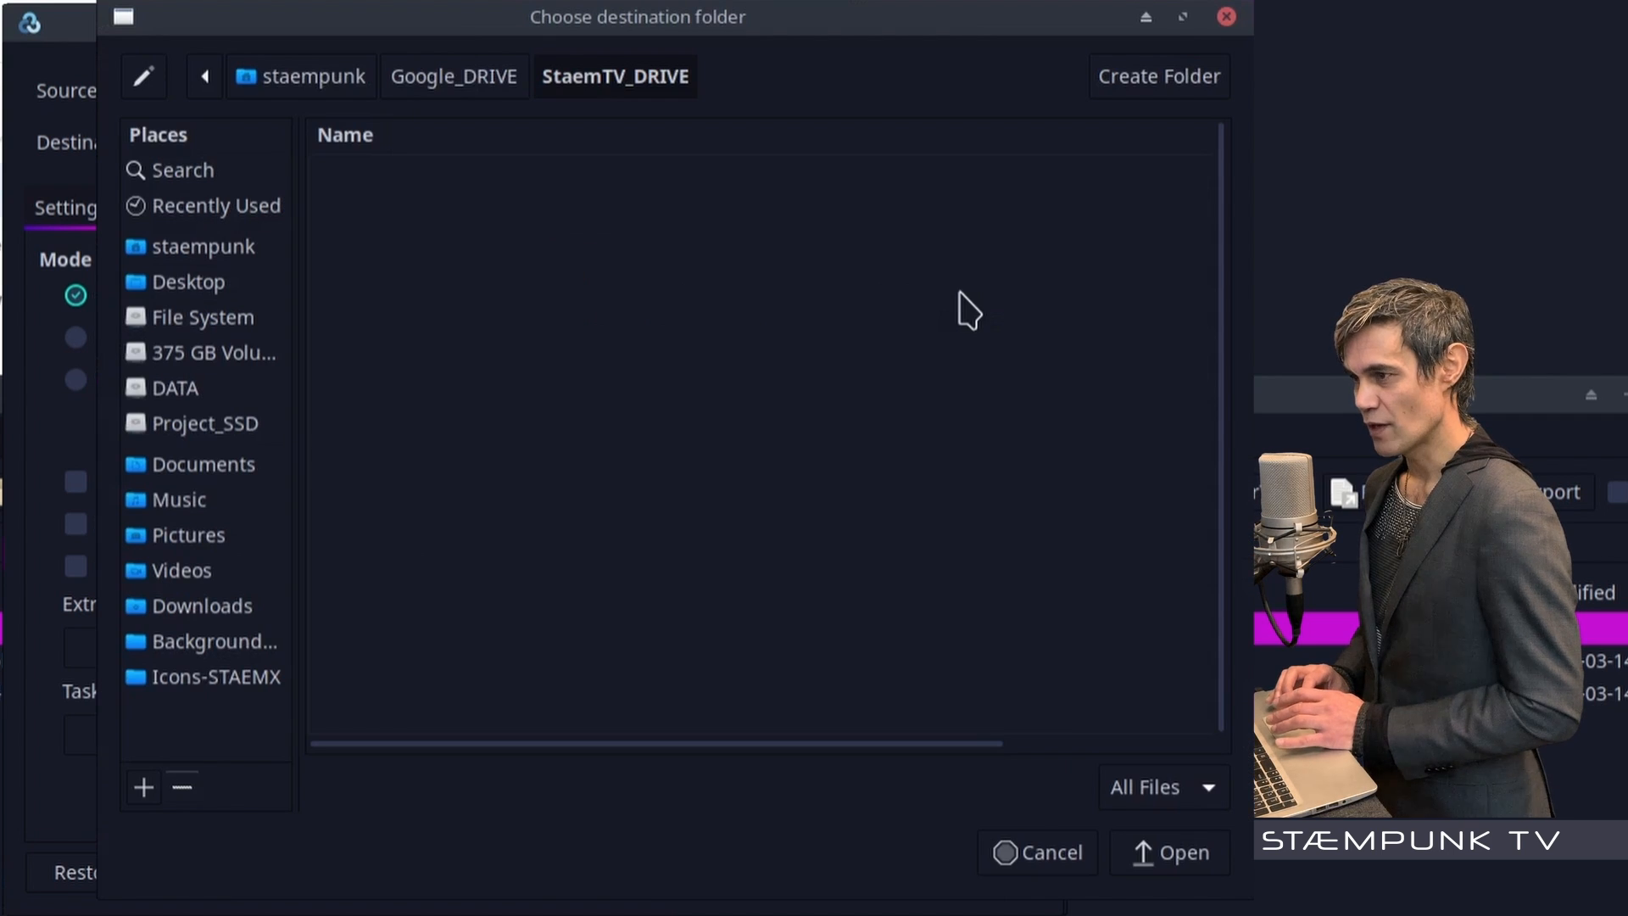
click(1054, 857)
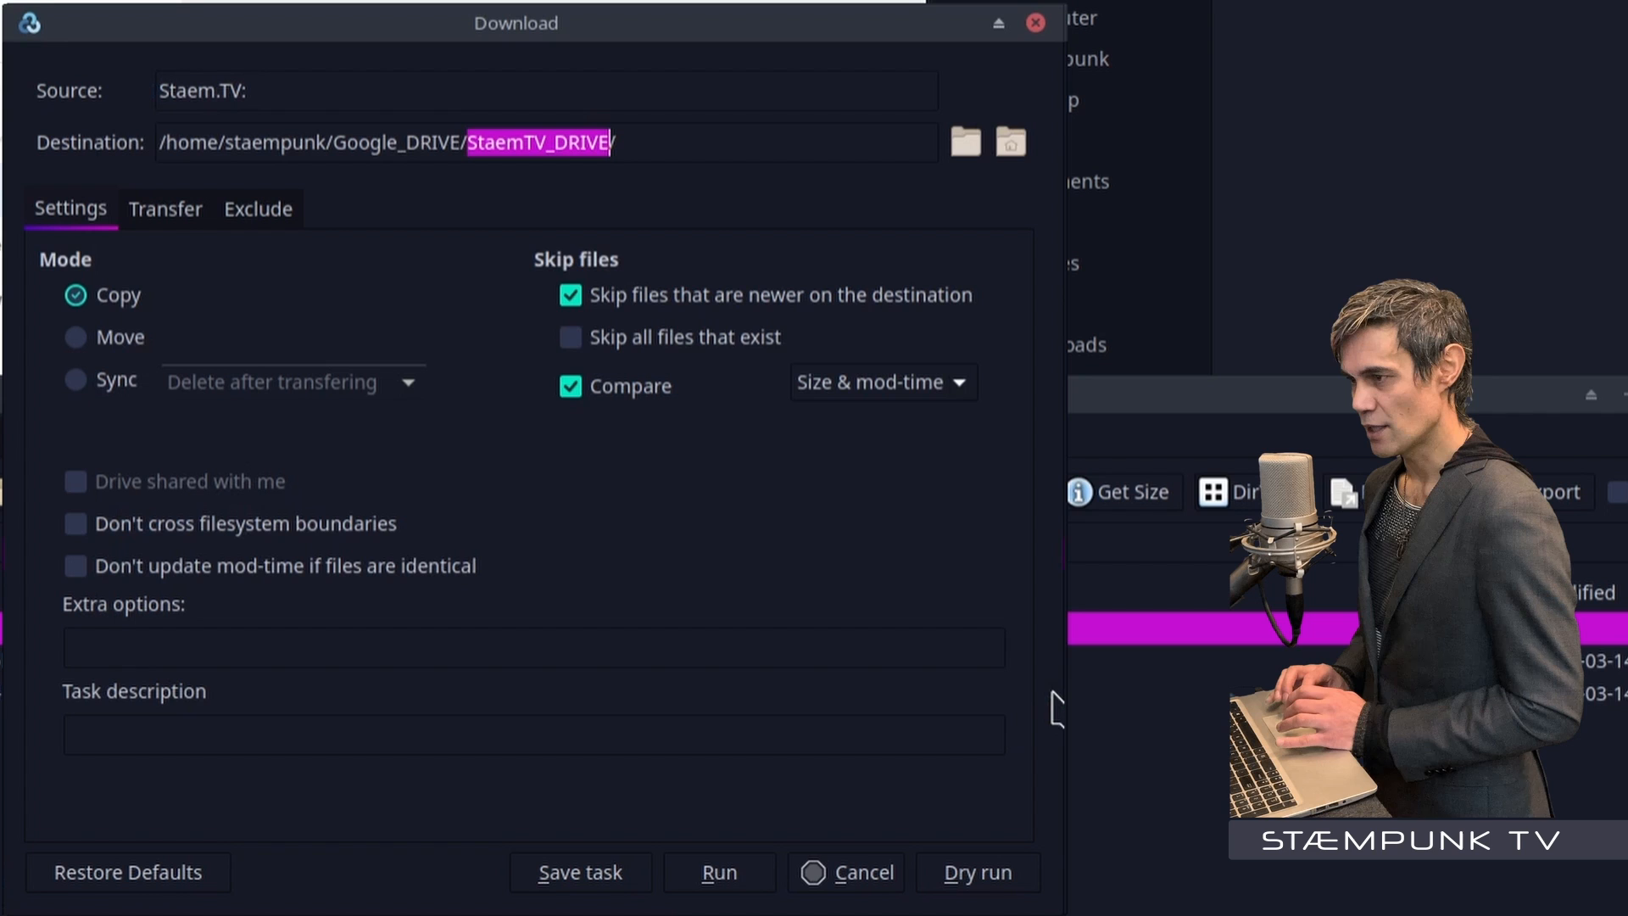
Set the download mode to Sync, describe the task as "Sync Download StaemTV_DRIVE", and save it
click(75, 380)
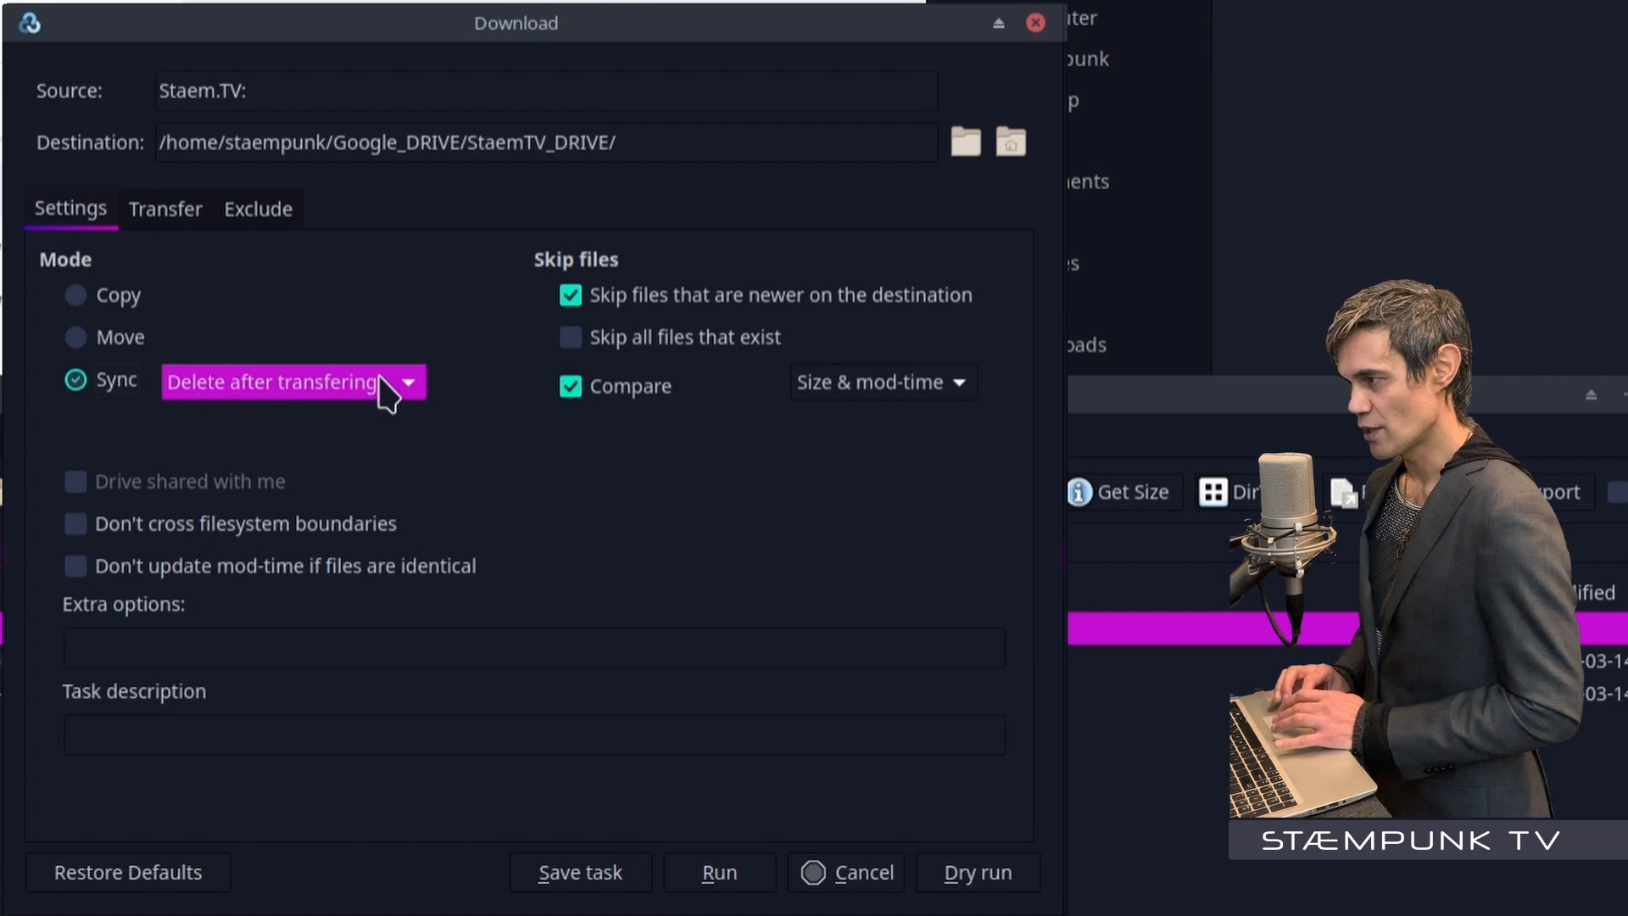
click(381, 733)
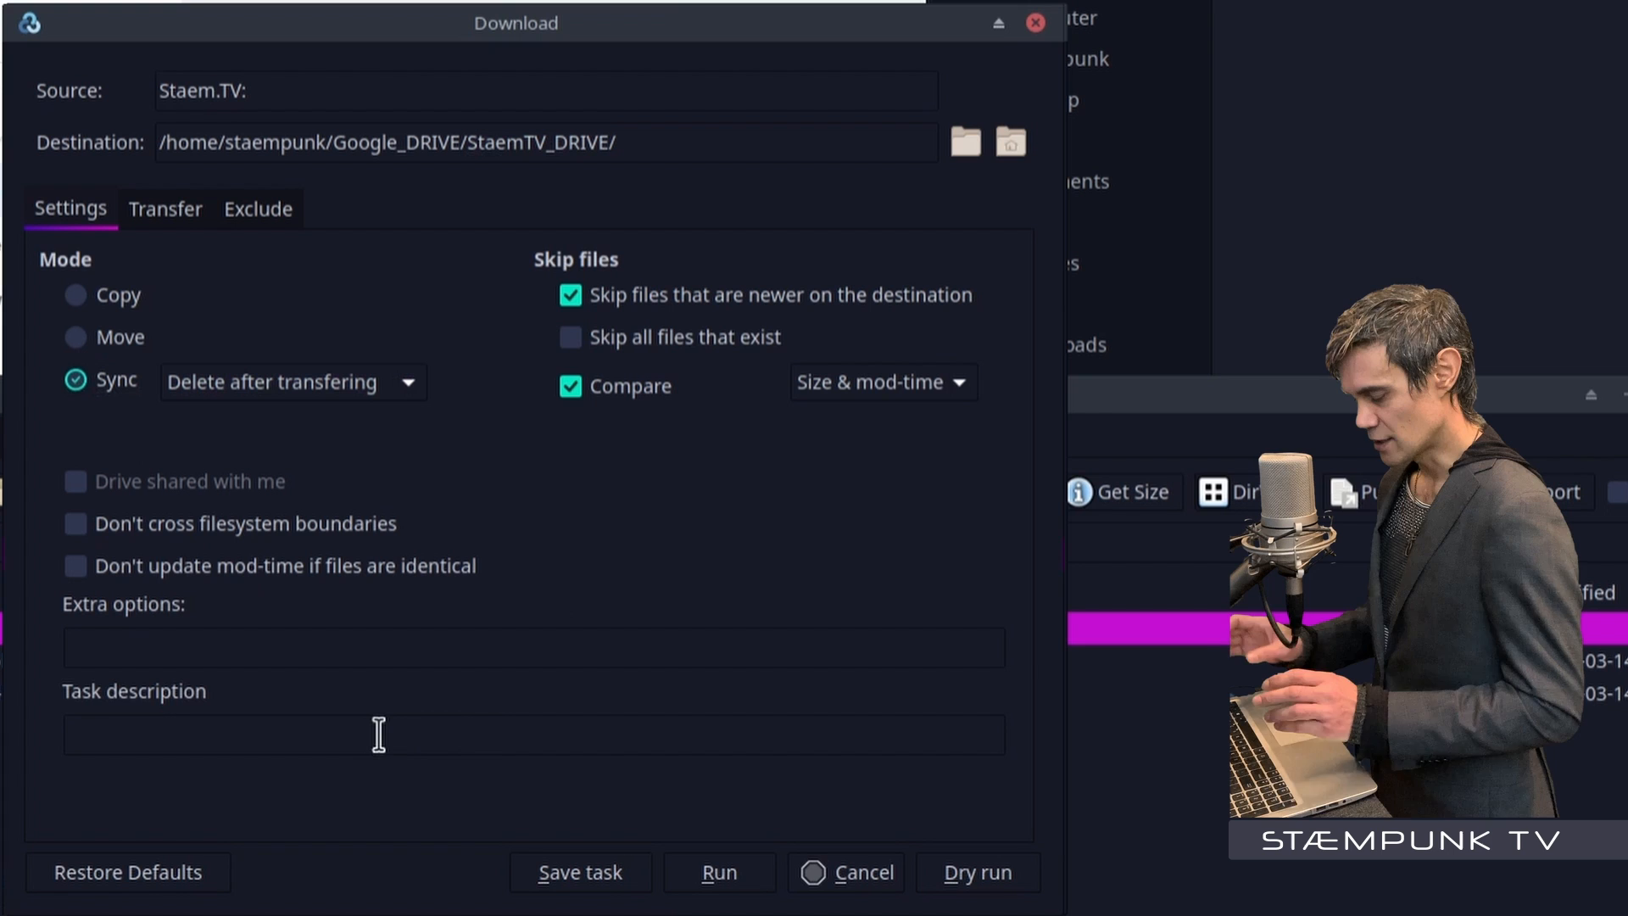
text(S)
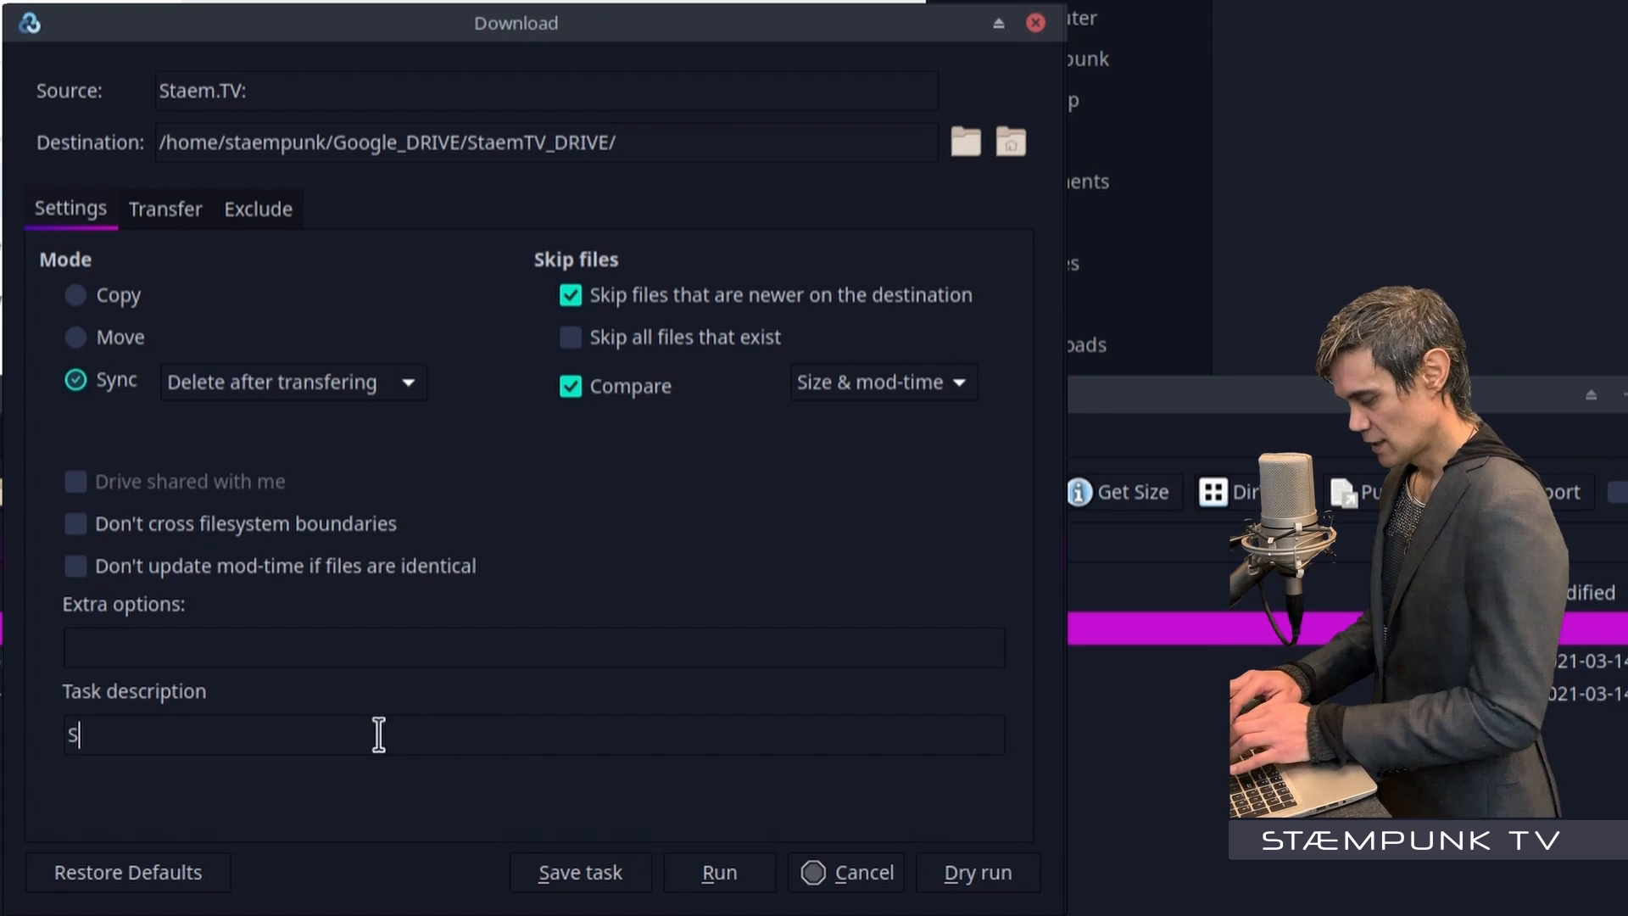
text(ync )
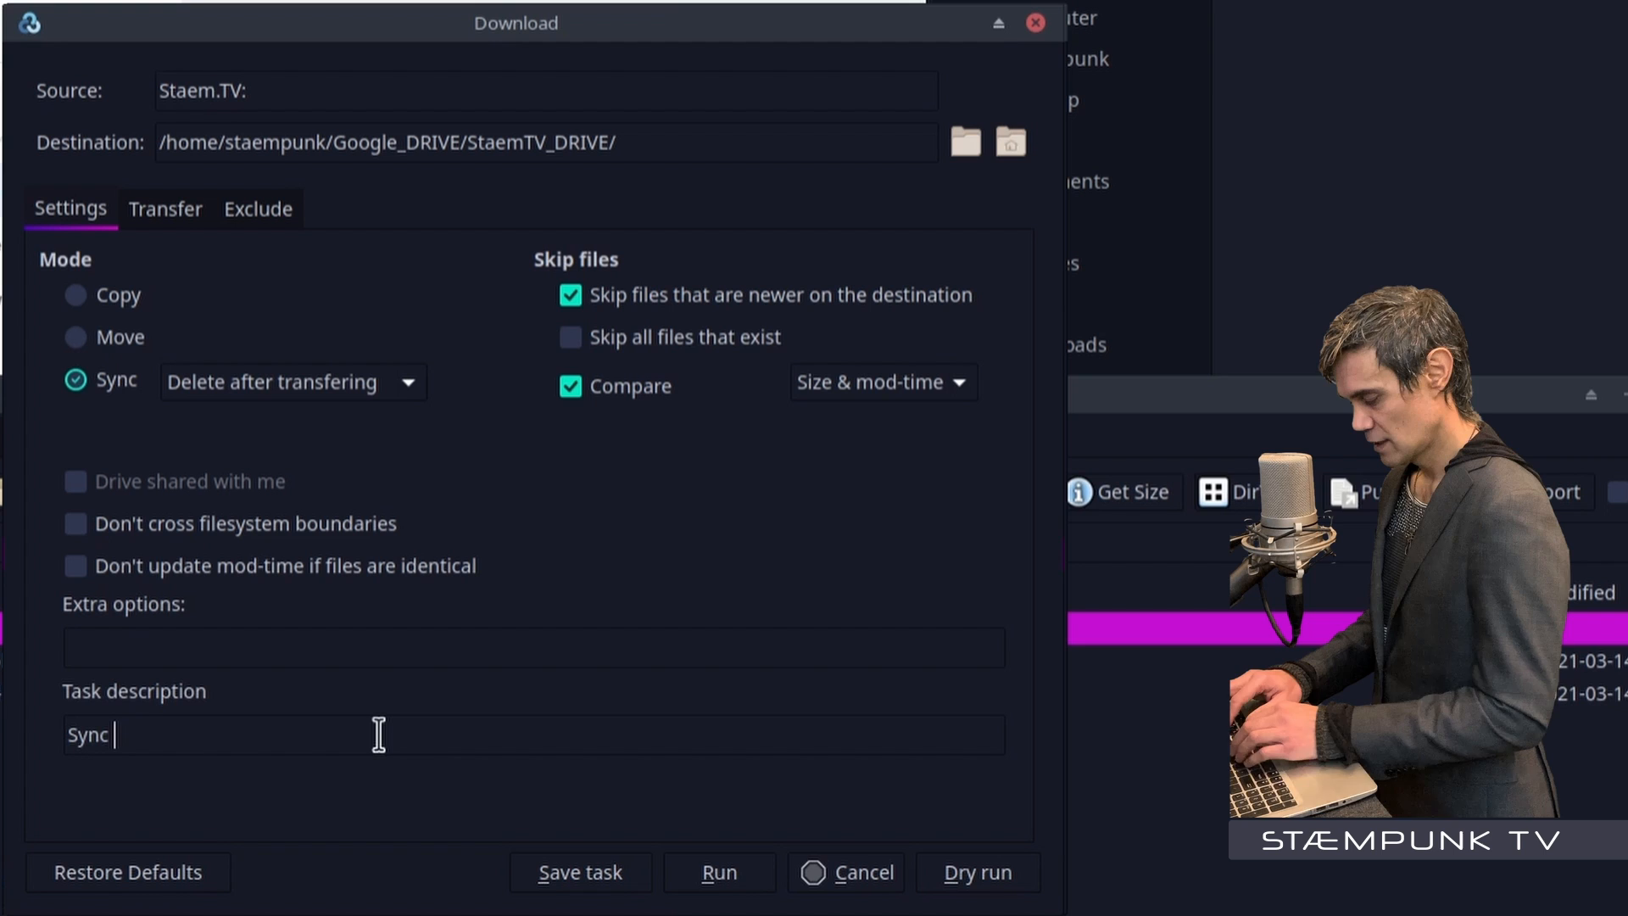
text(Download)
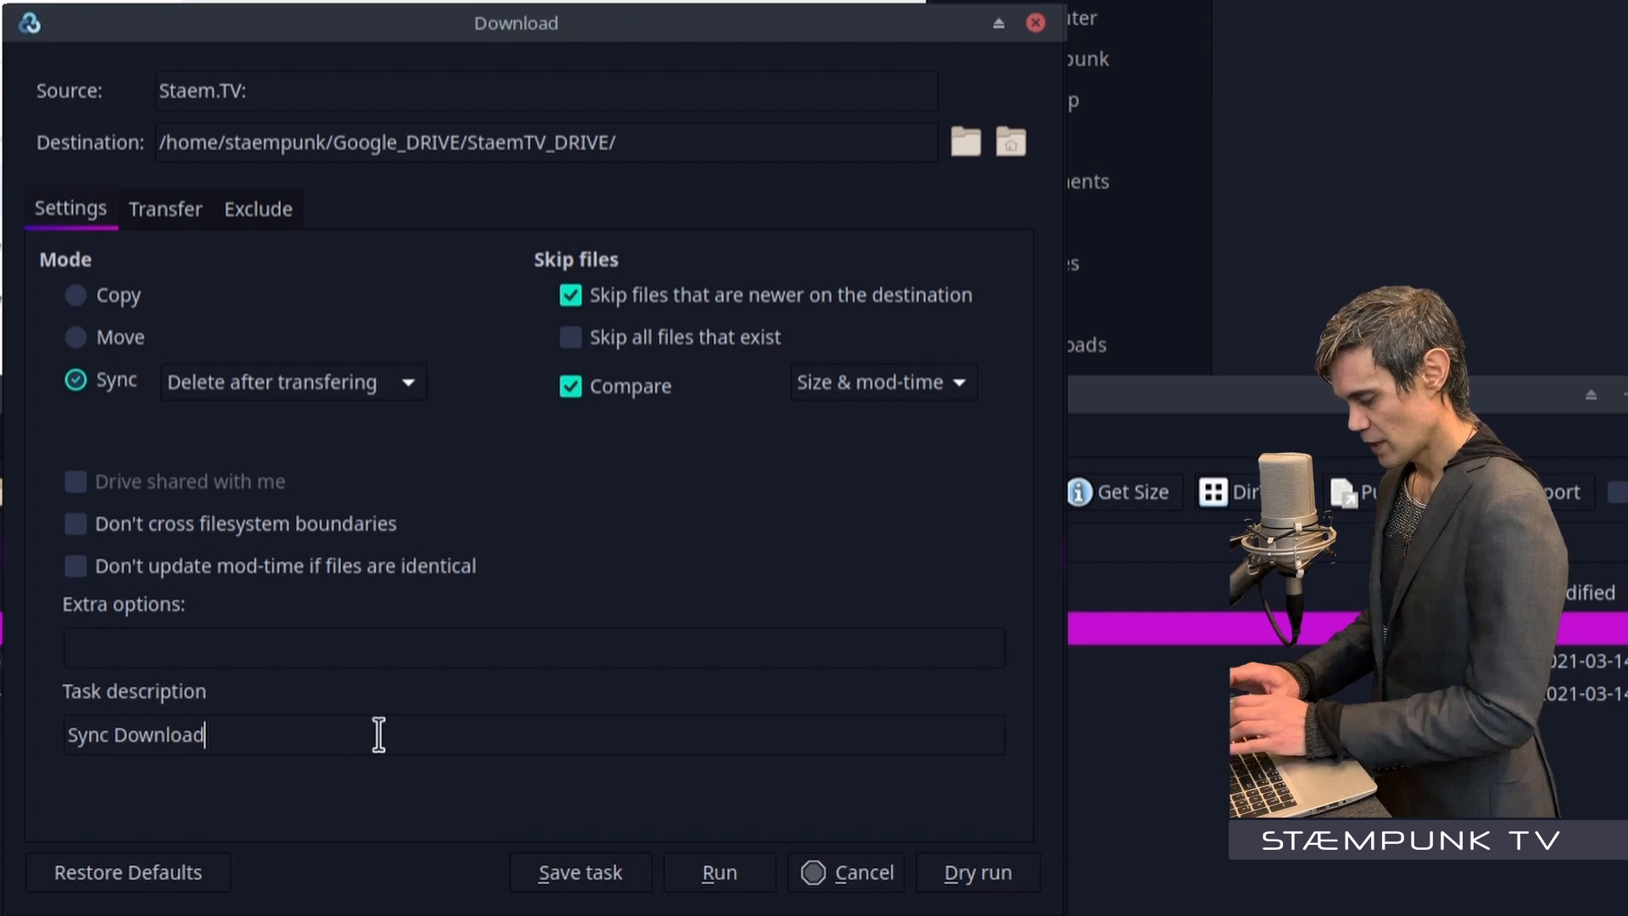
text( Stae)
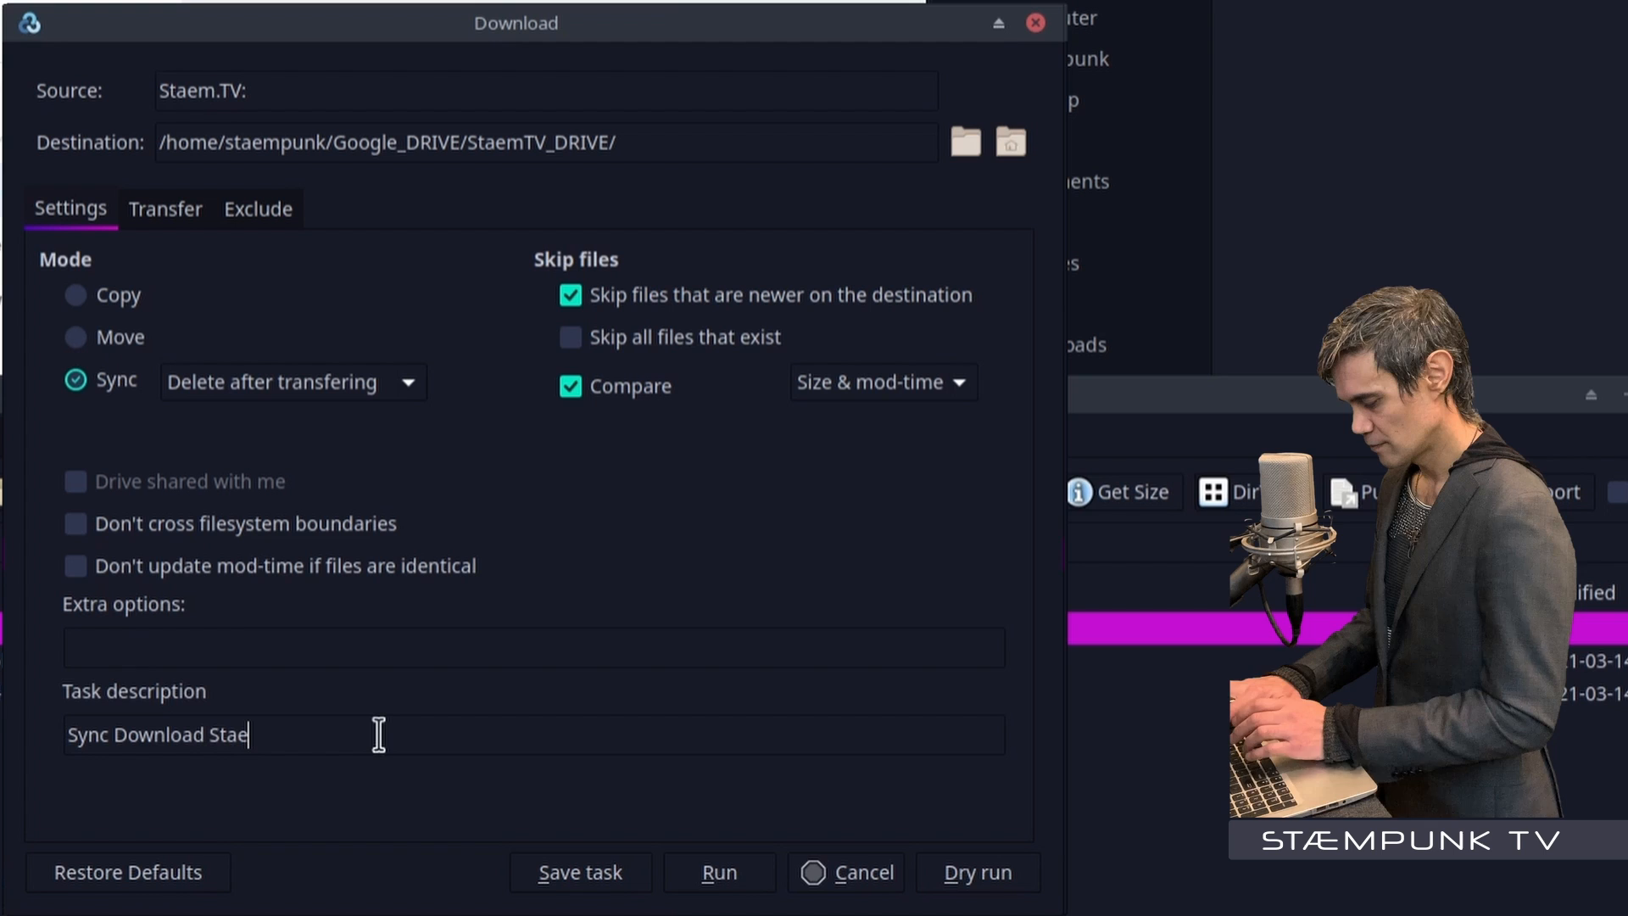
text(mTV_)
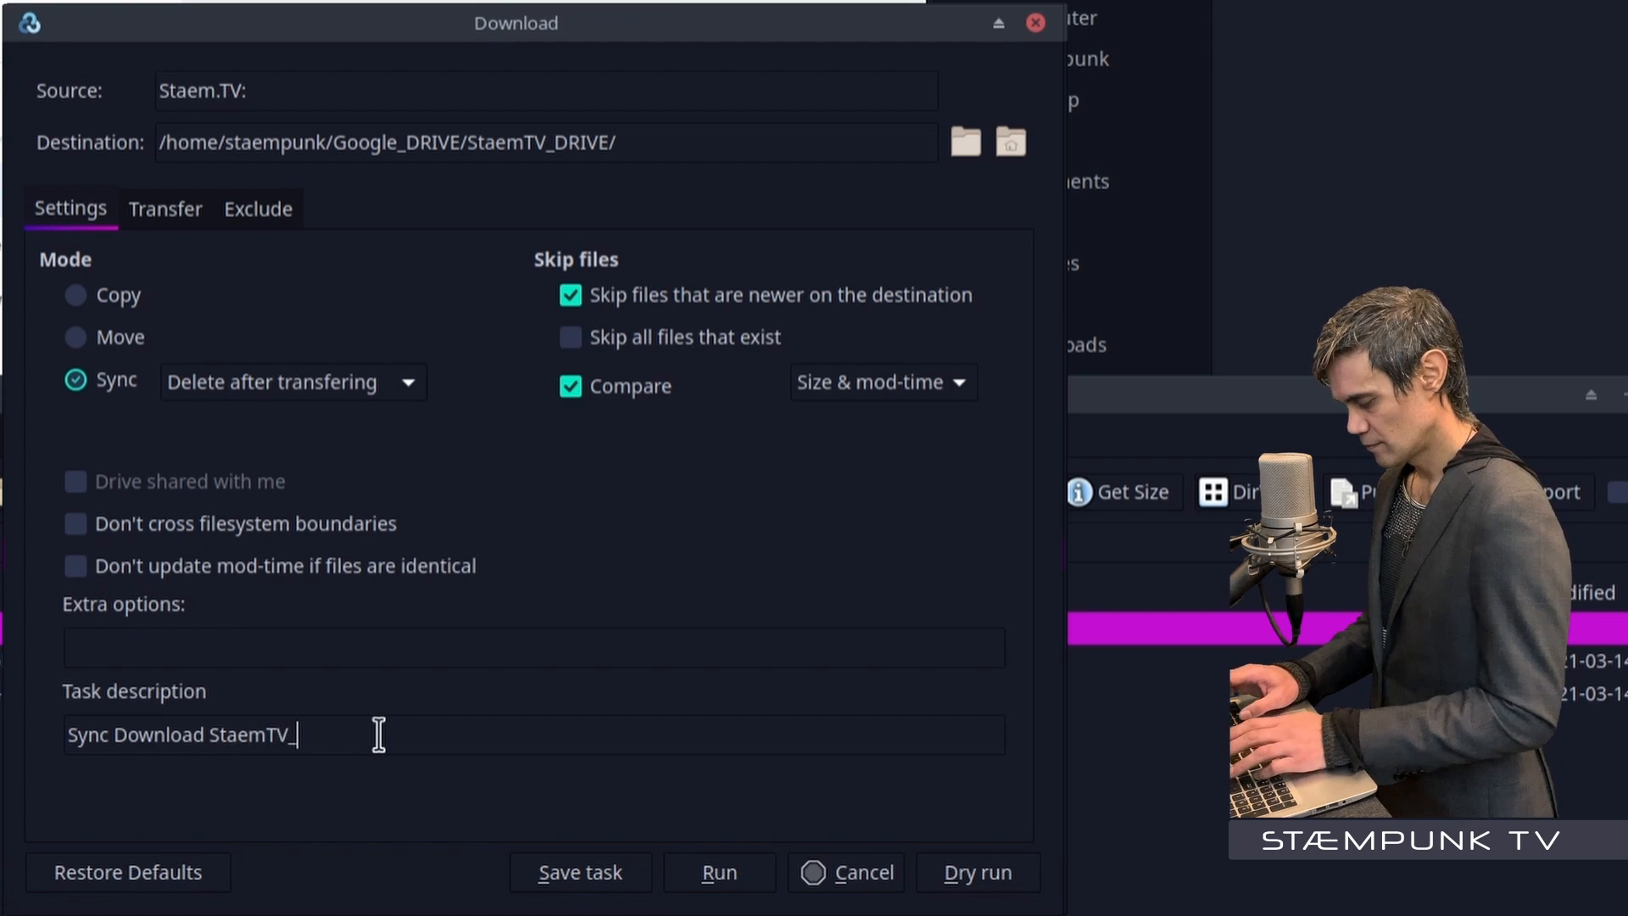
text(DRIVE)
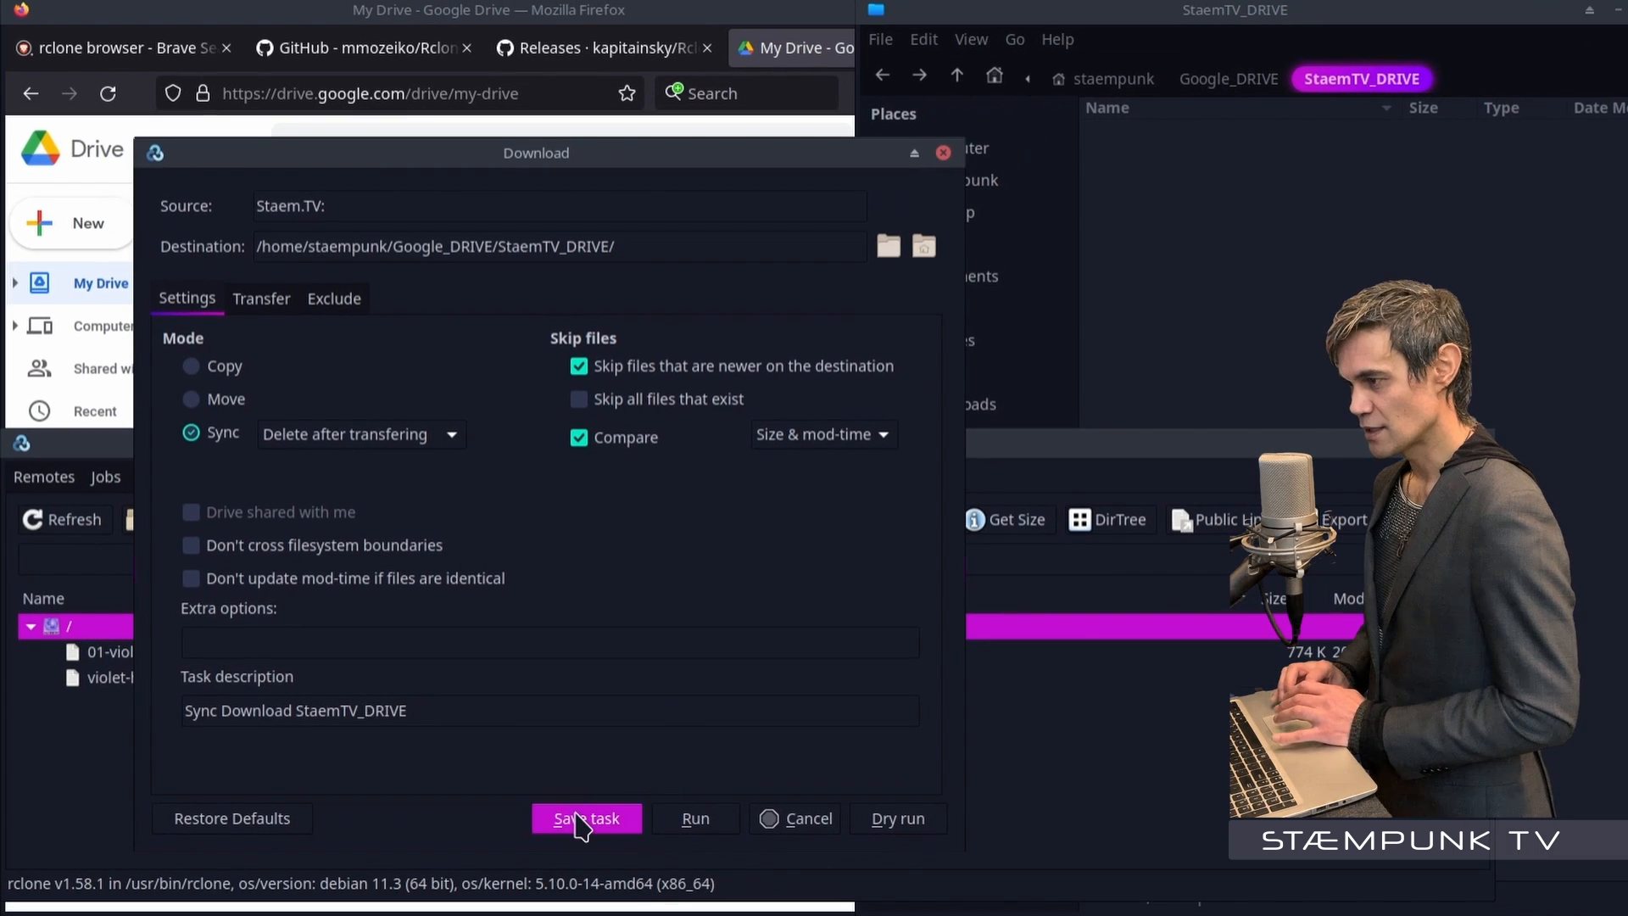
click(582, 819)
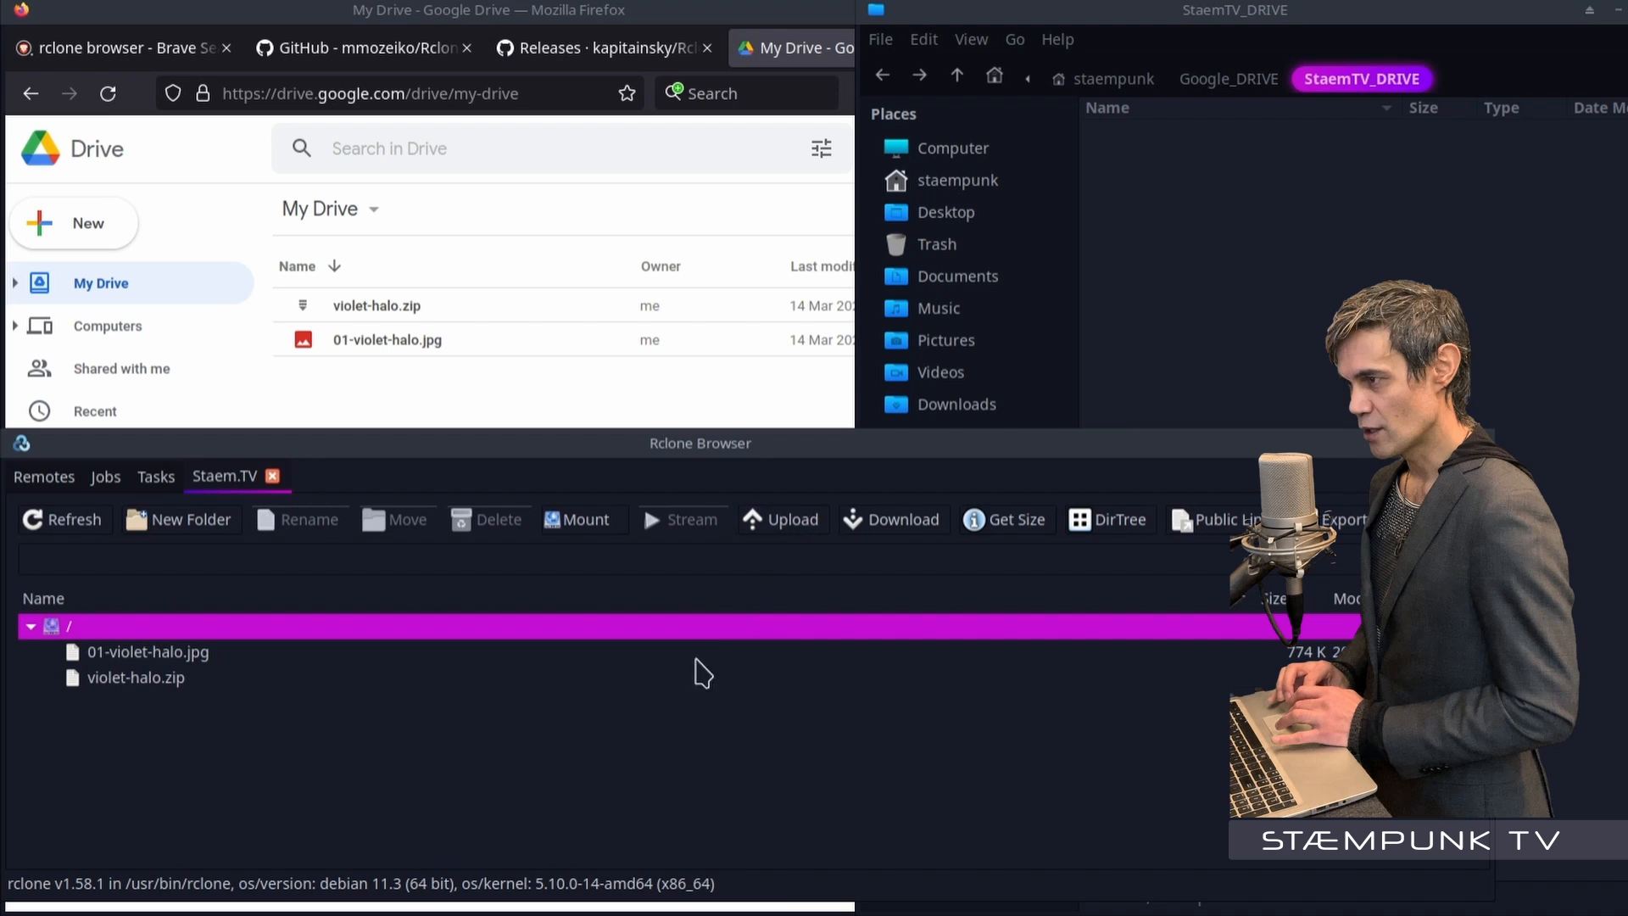
Start an upload from the StaemTV_DRIVE folder in Sync mode with the task description "Sync Upload StaemTV_DRIVE"
click(784, 519)
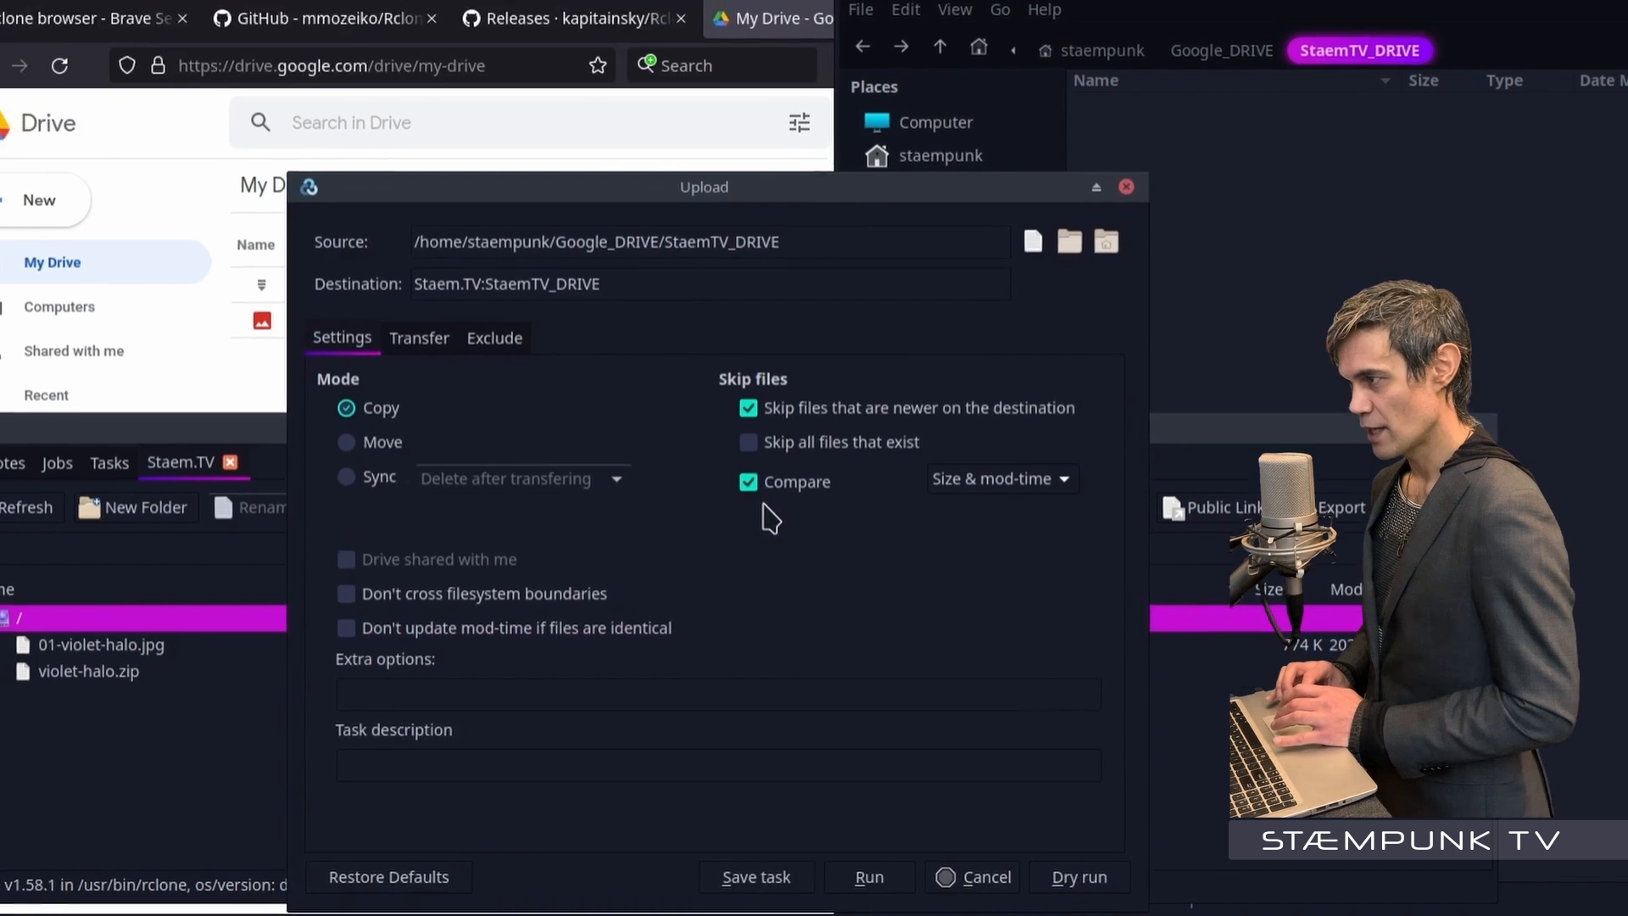
click(387, 496)
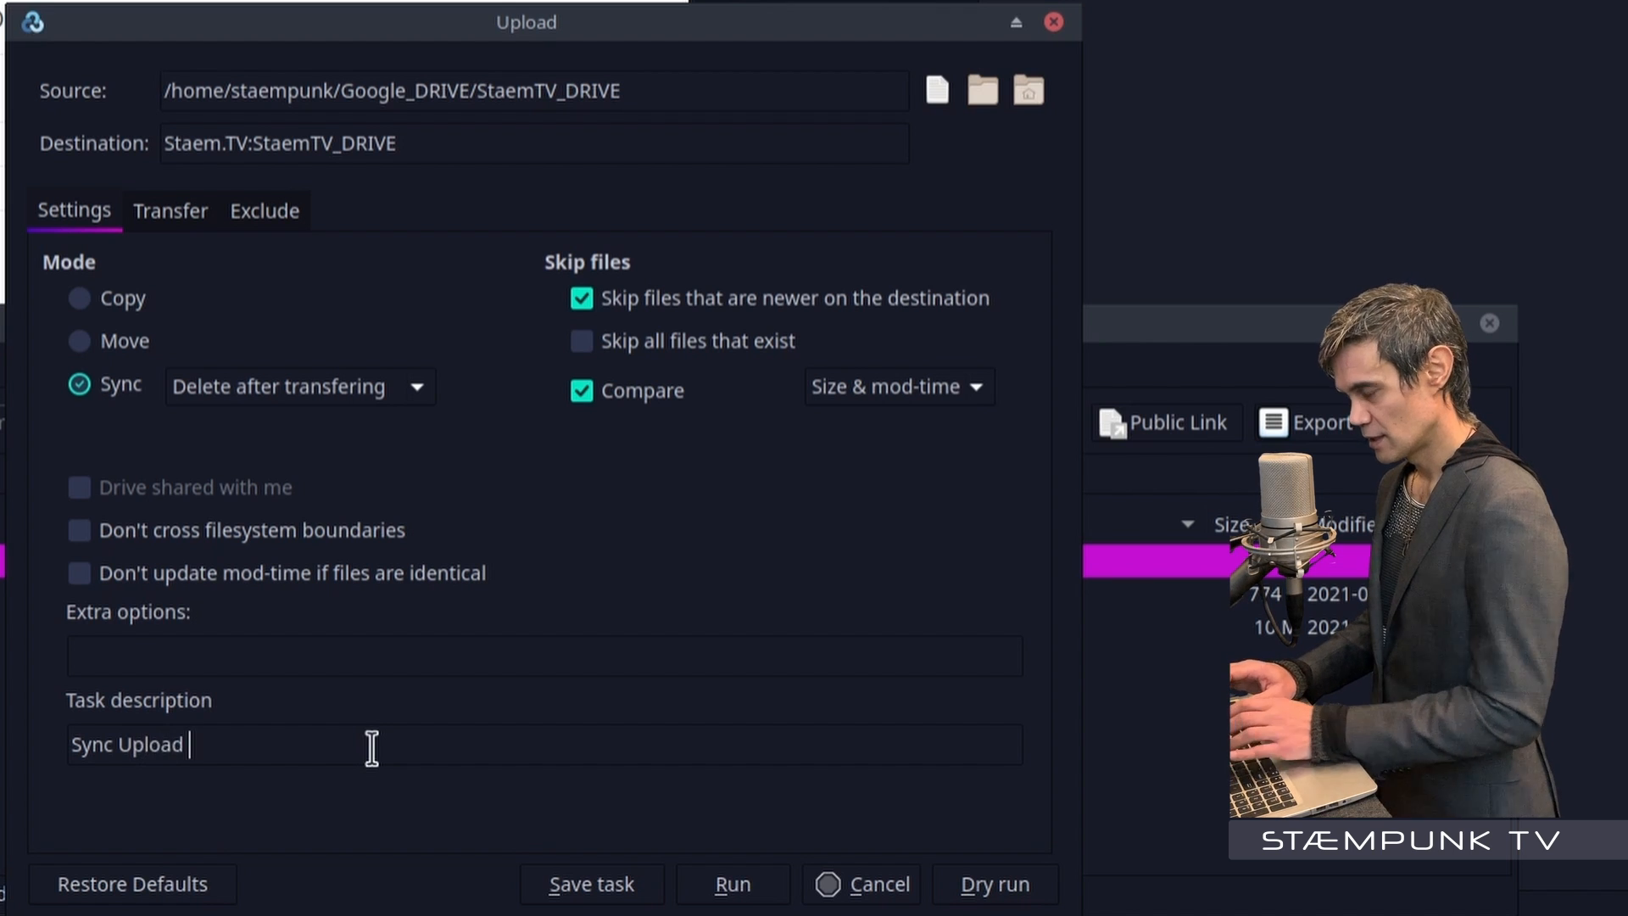
text(taemTV_DRIVE)
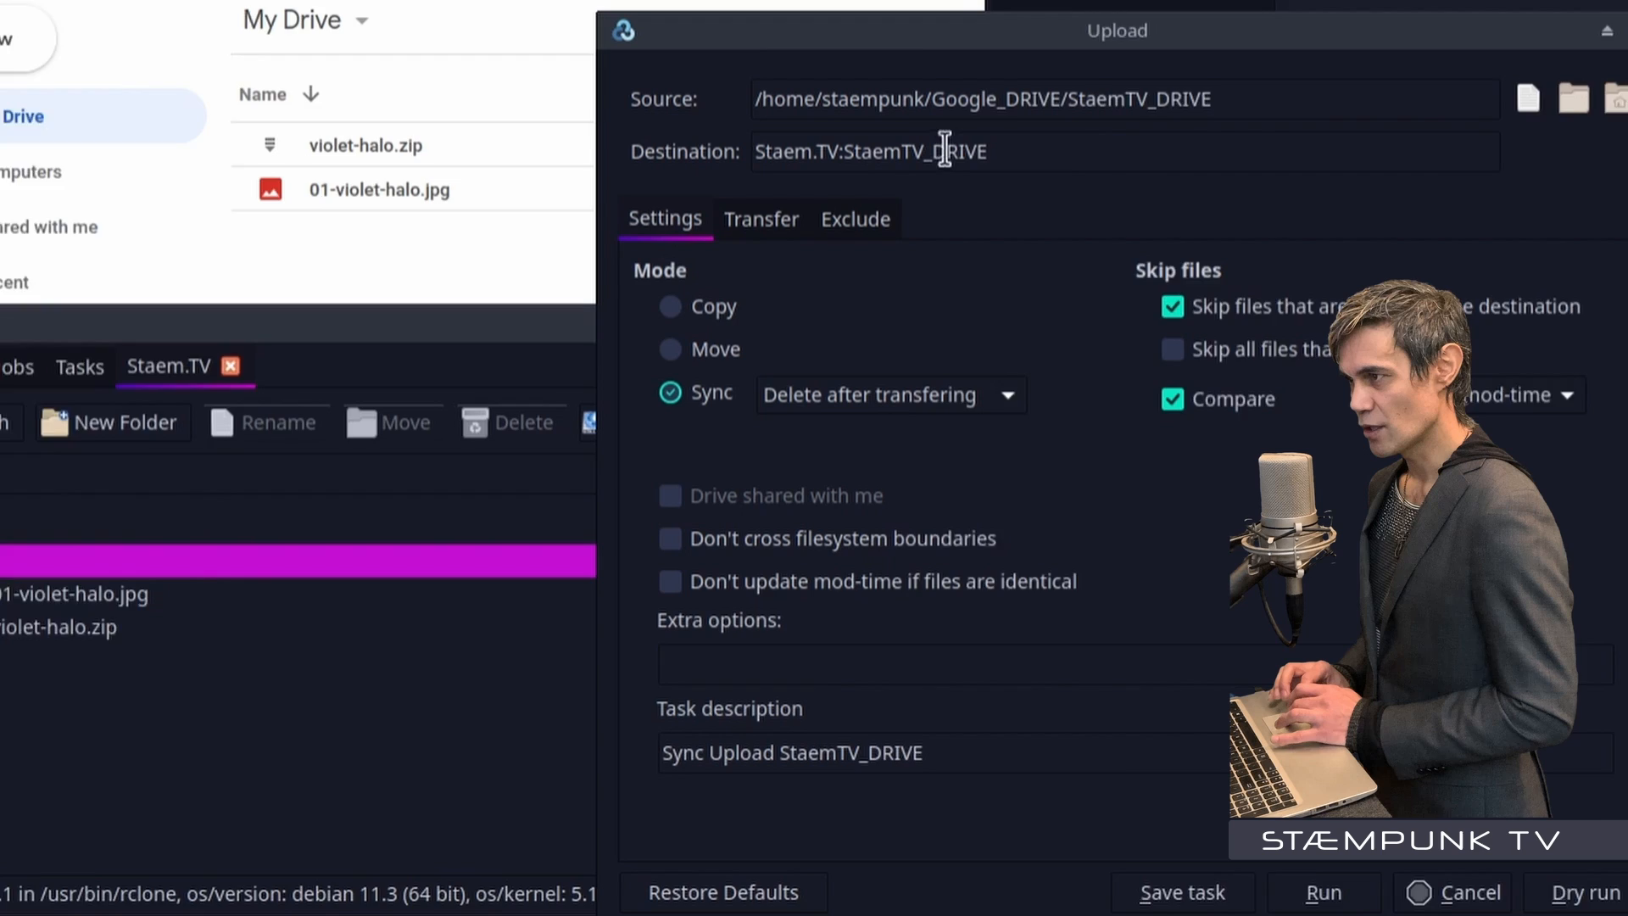
Shorten the upload destination to the remote root, Staem.TV:, and save the upload task
click(1087, 157)
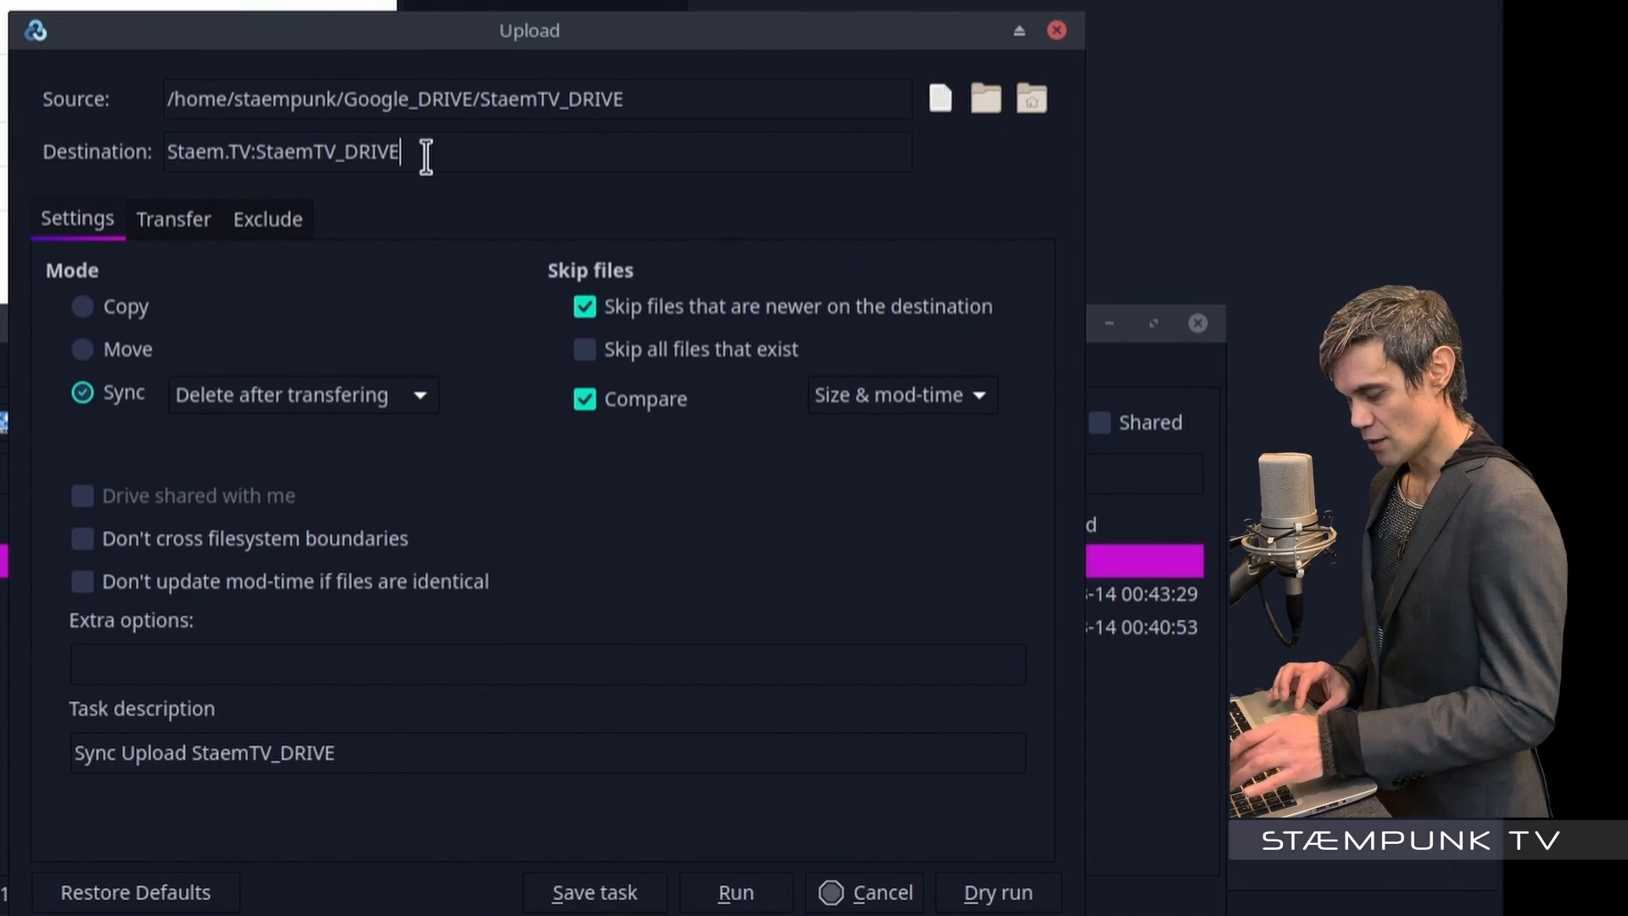
key(BackSpace)
key(BackSpace)
key(BackSpace)
key(BackSpace)
key(BackSpace)
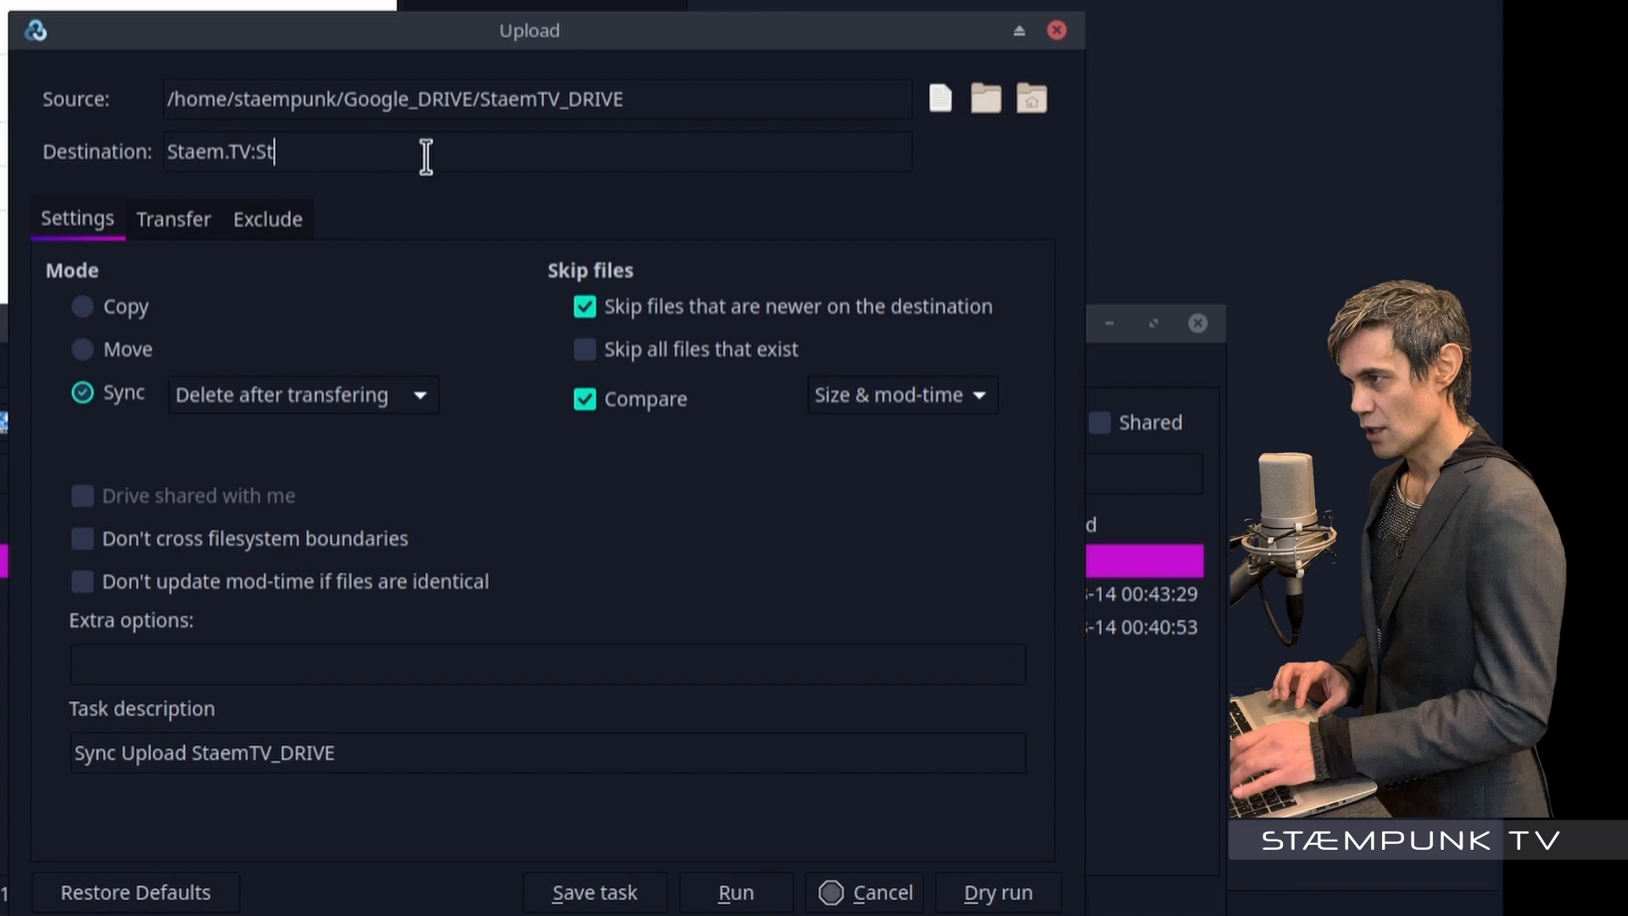
key(BackSpace)
key(BackSpace)
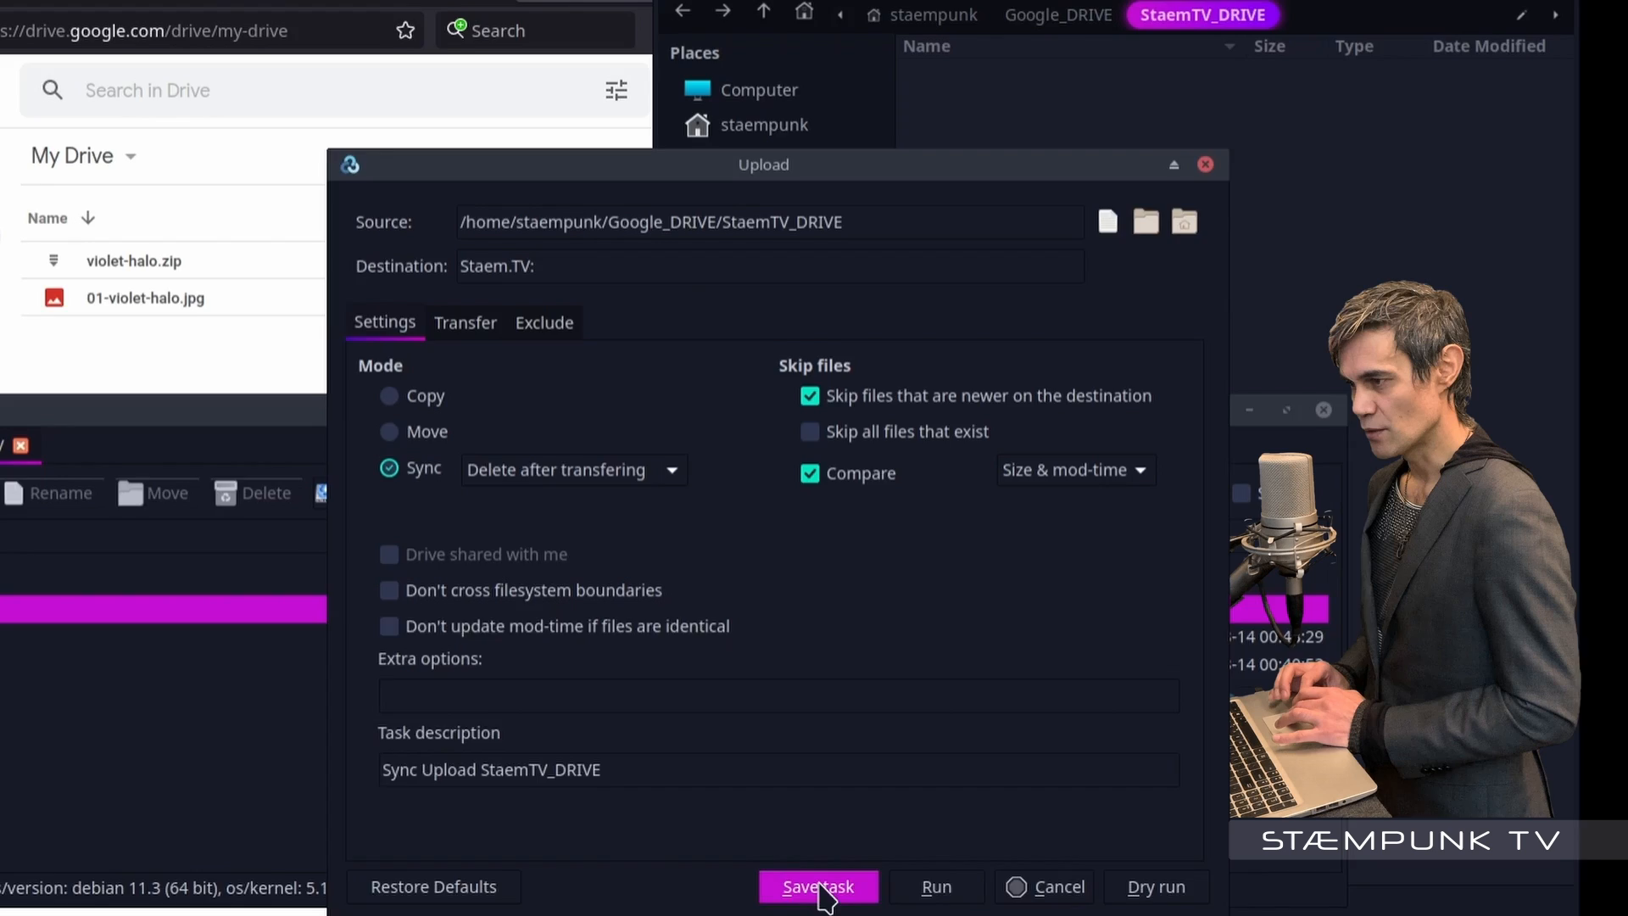
click(820, 886)
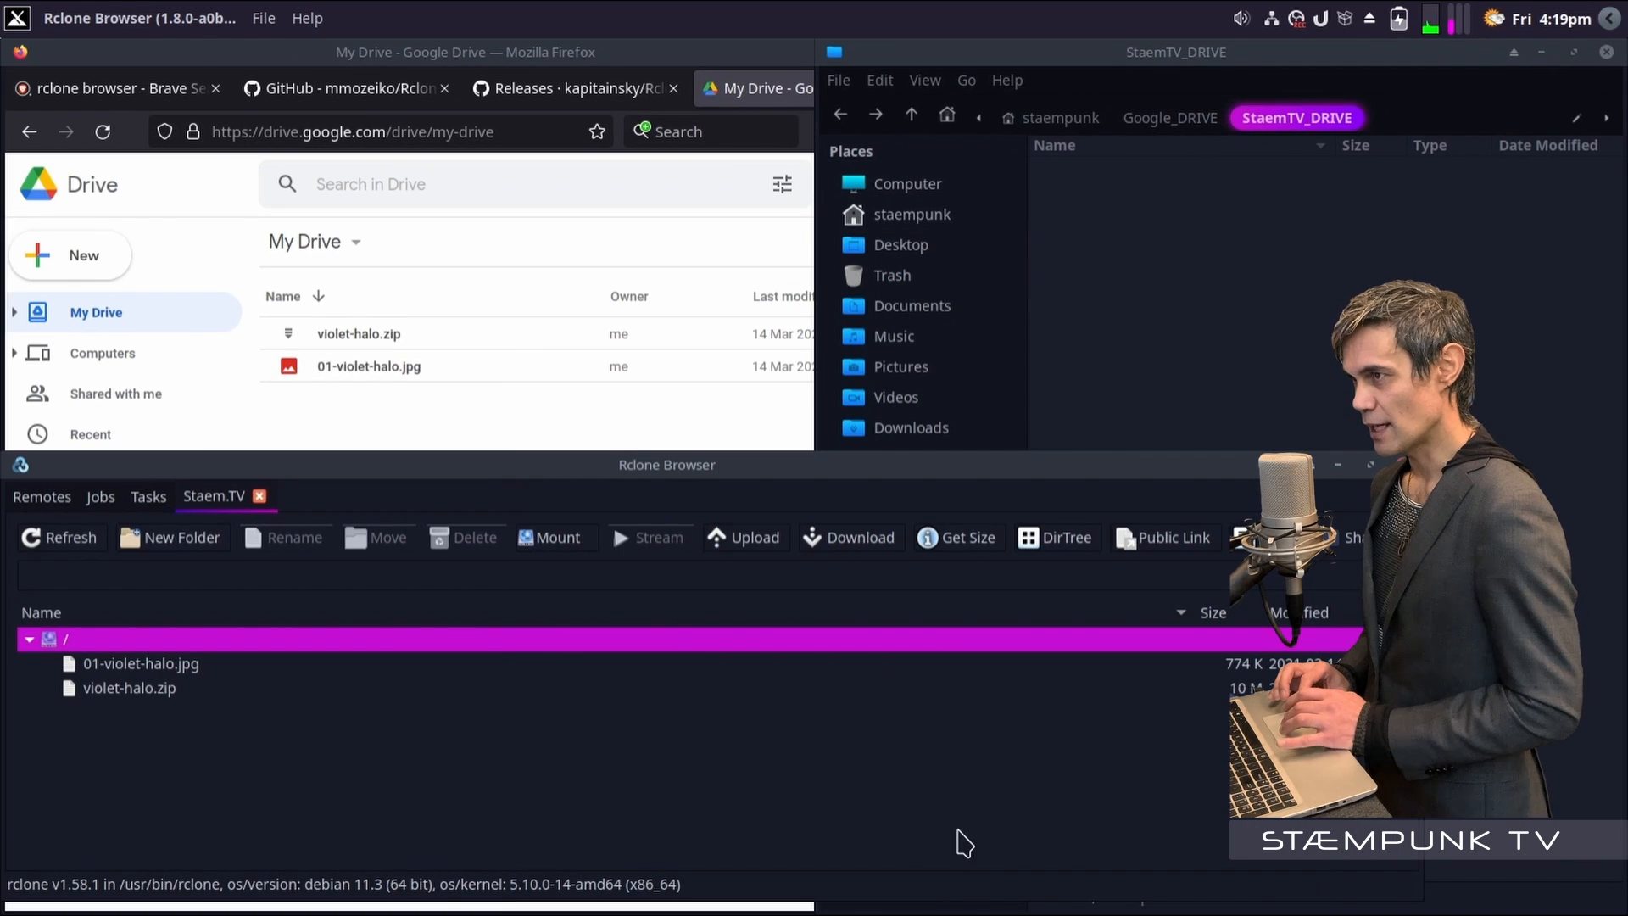
Run the Sync Download StaemTV_DRIVE task and expand its job details to check the transfer
click(154, 497)
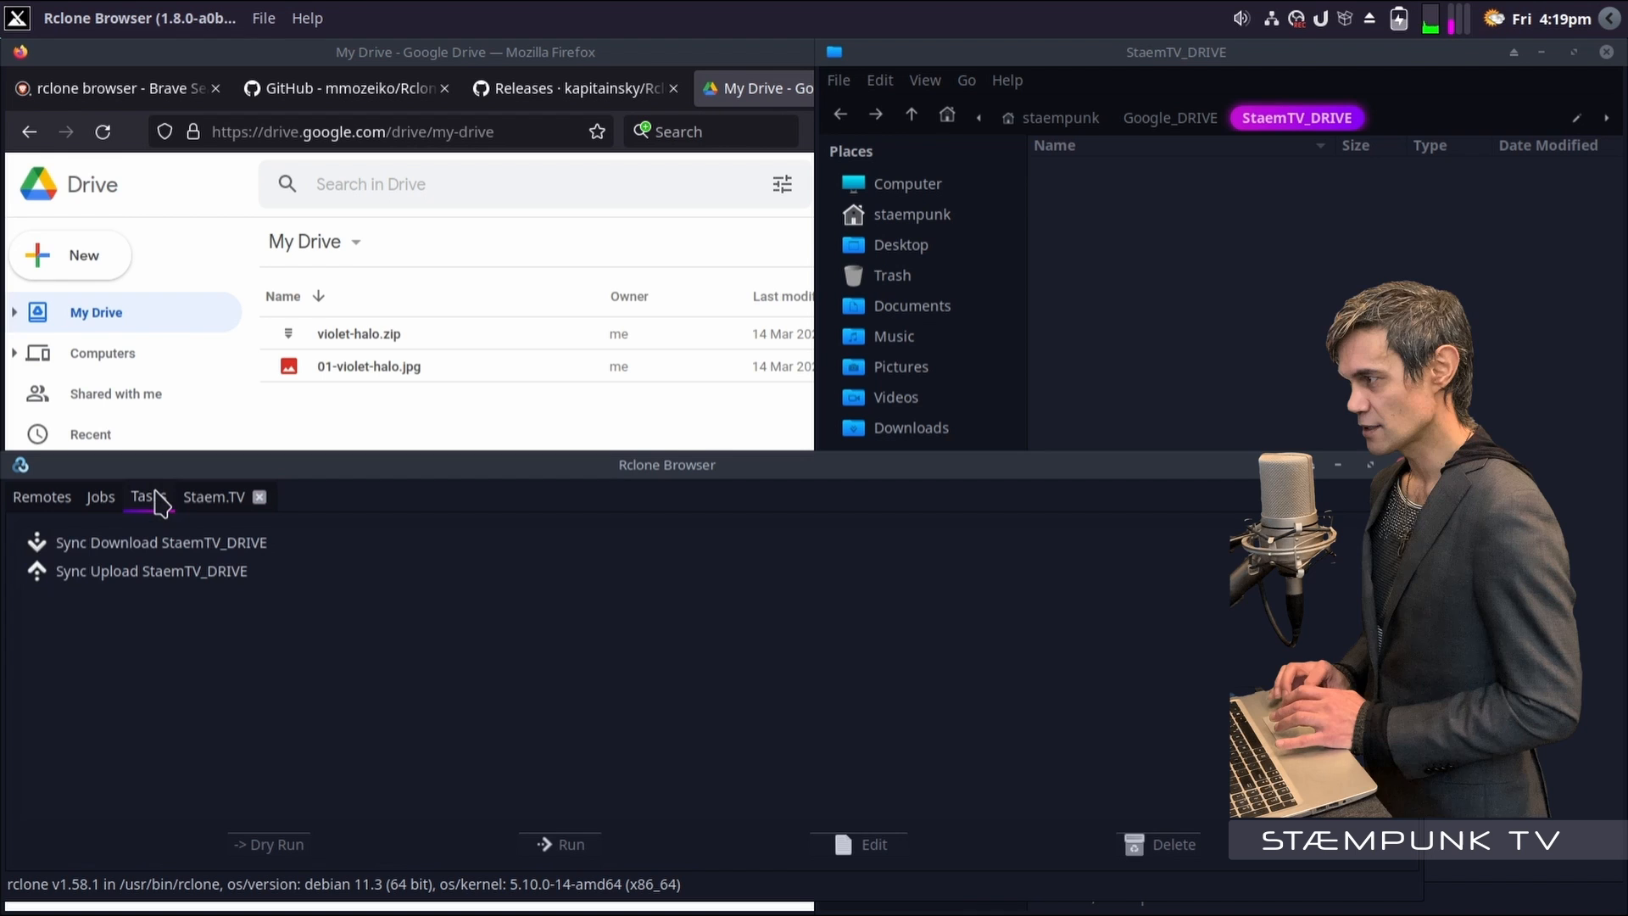
click(147, 545)
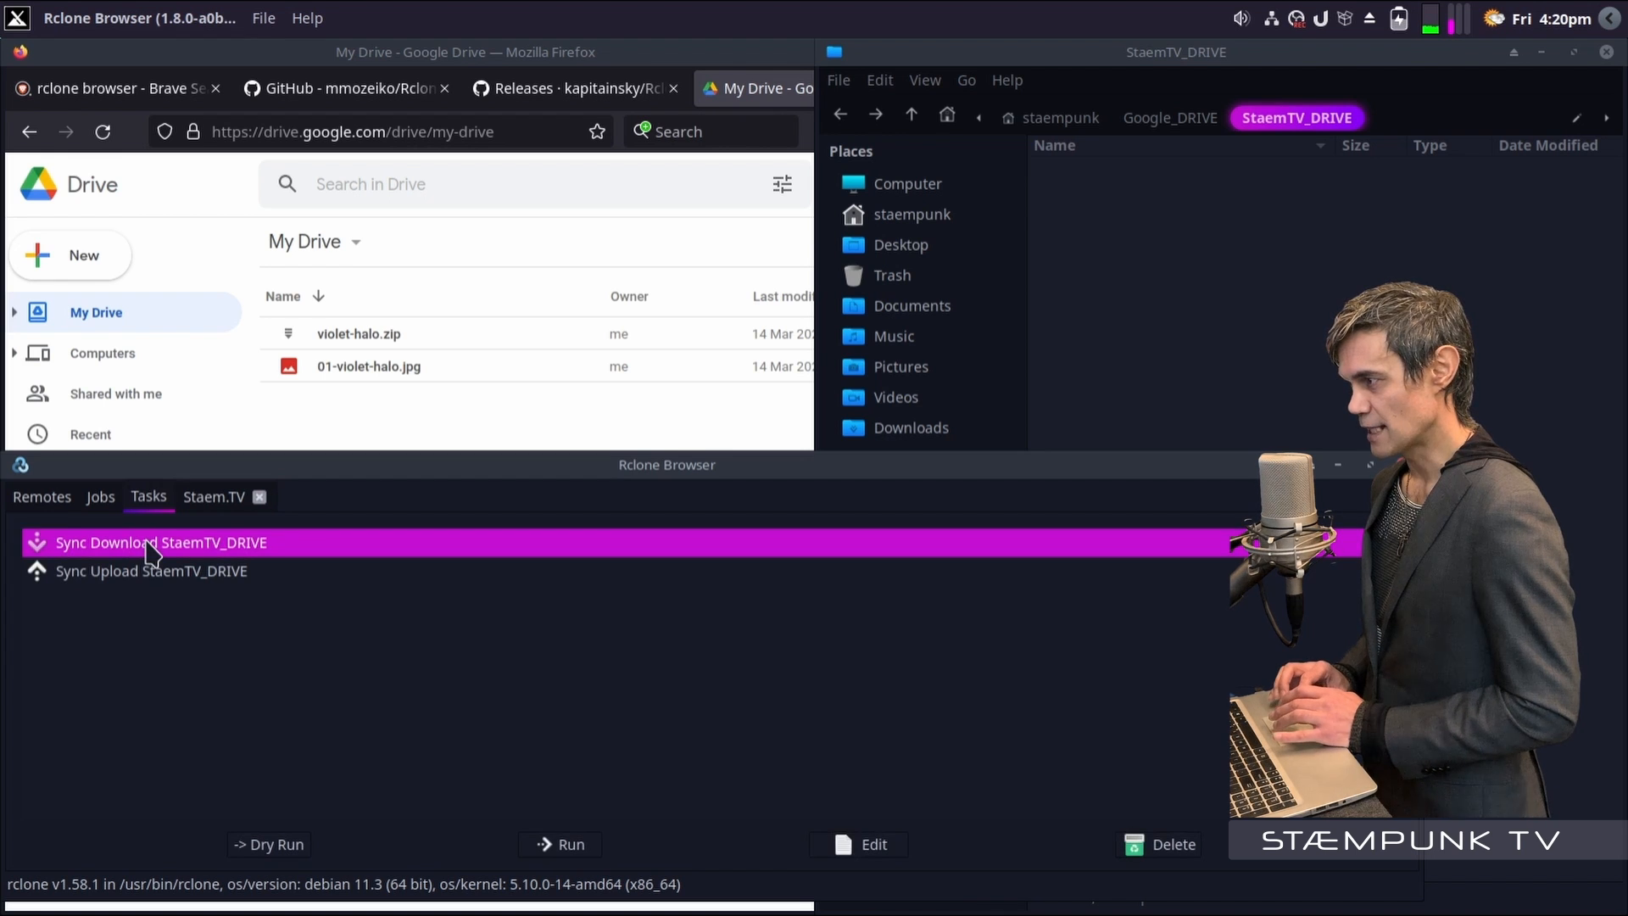
click(549, 844)
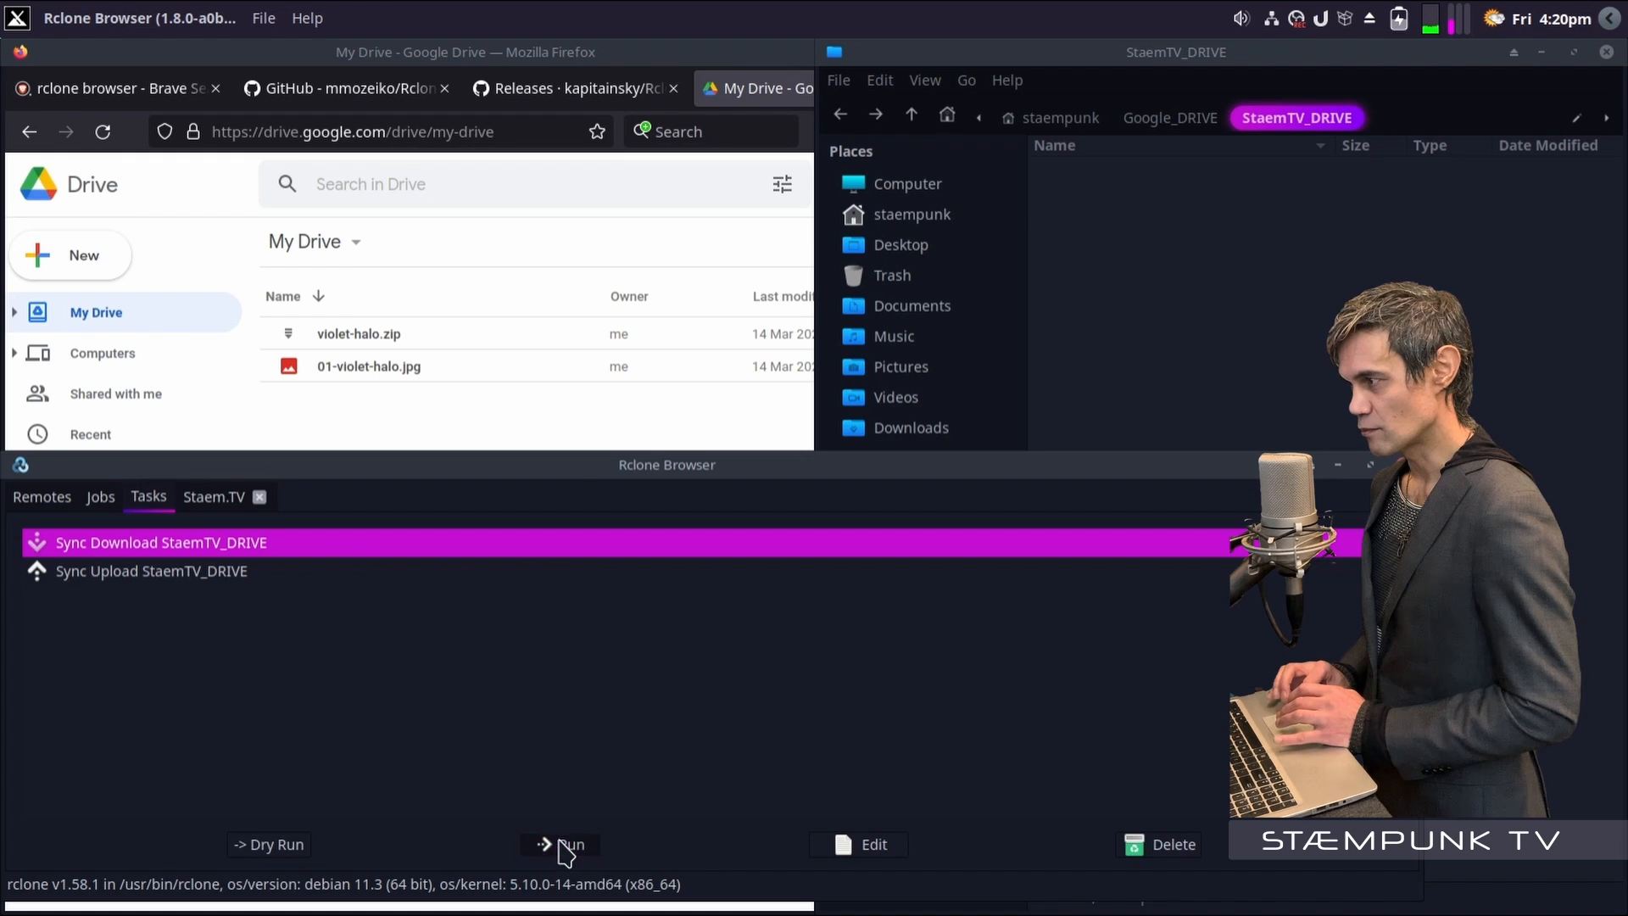
click(105, 500)
click(39, 549)
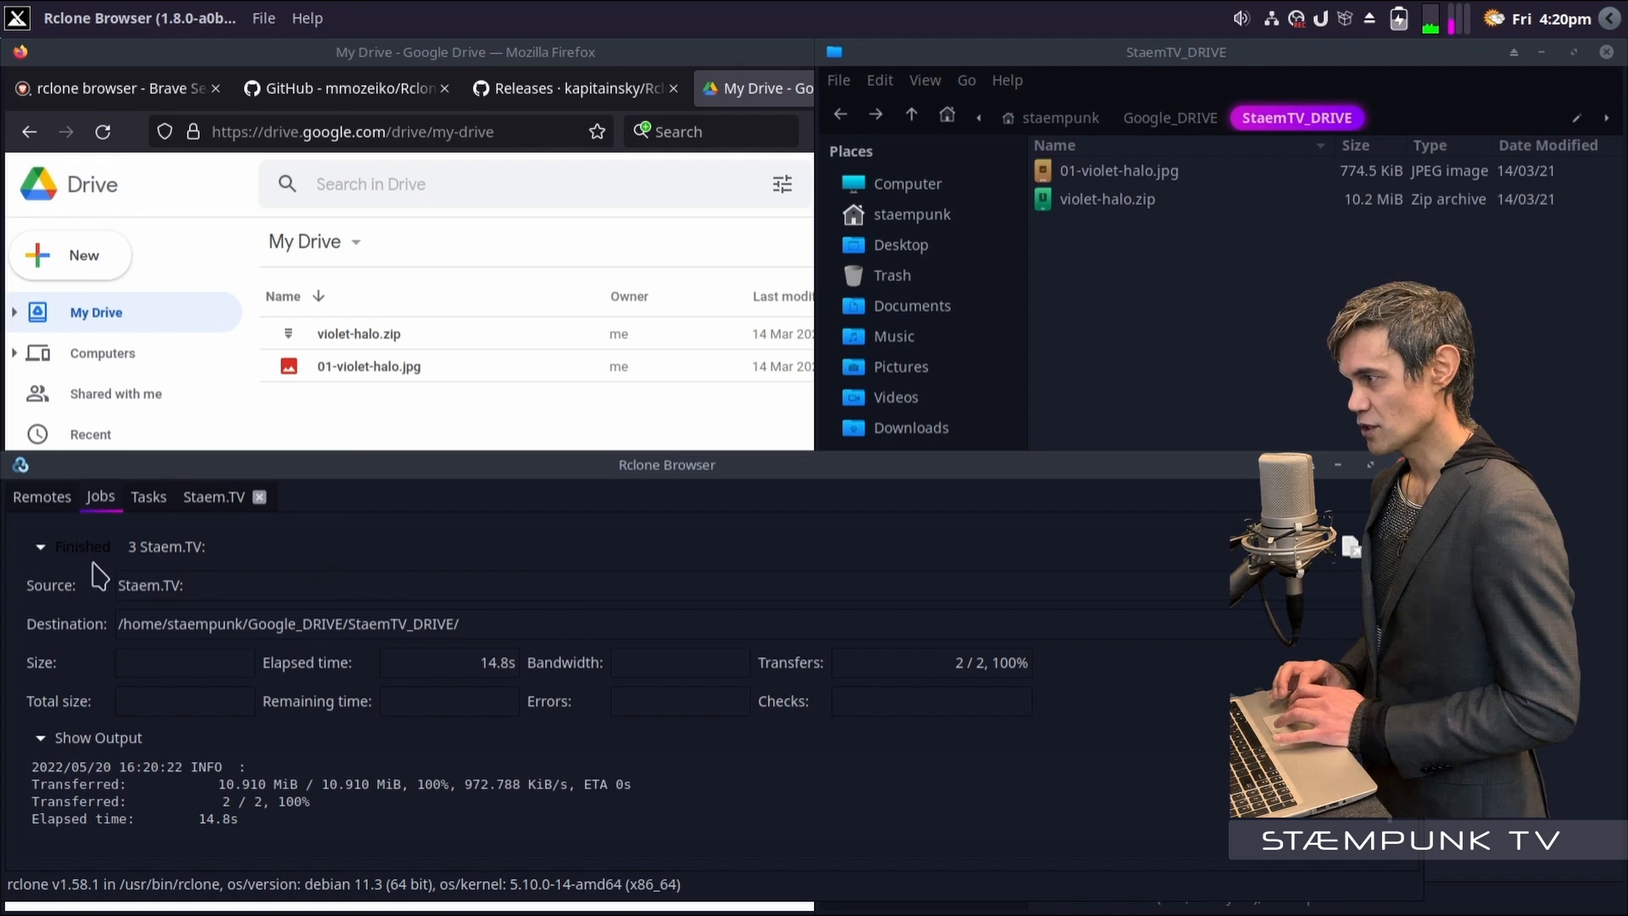
Close the Staem.TV remote, remove the finished download job, and close Rclone Browser
click(260, 497)
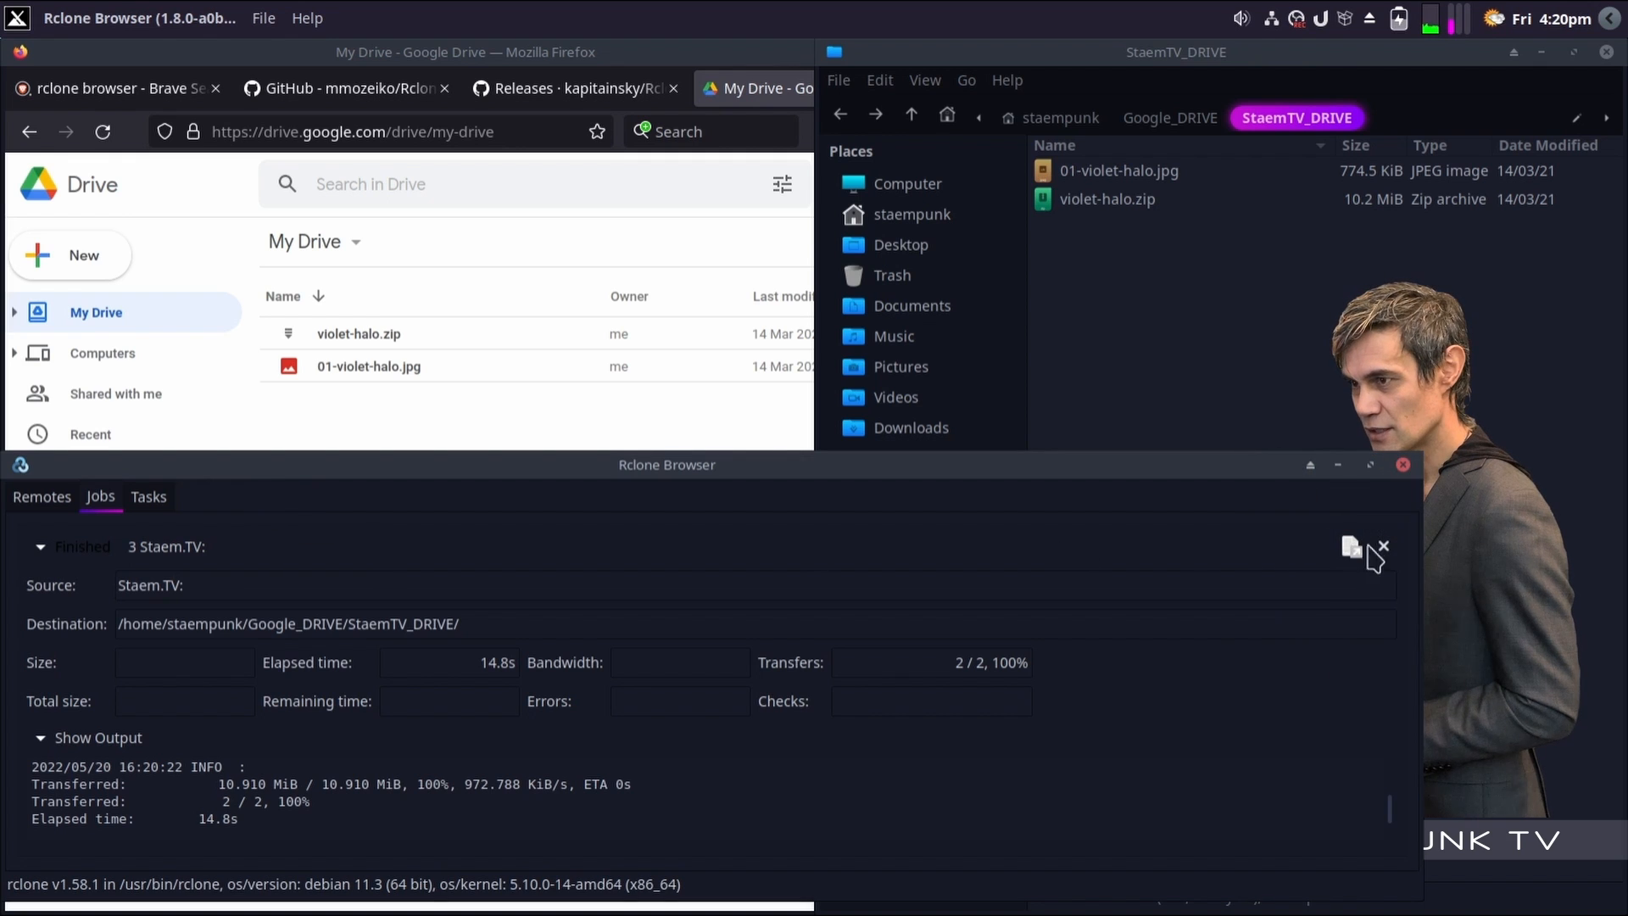
click(1384, 547)
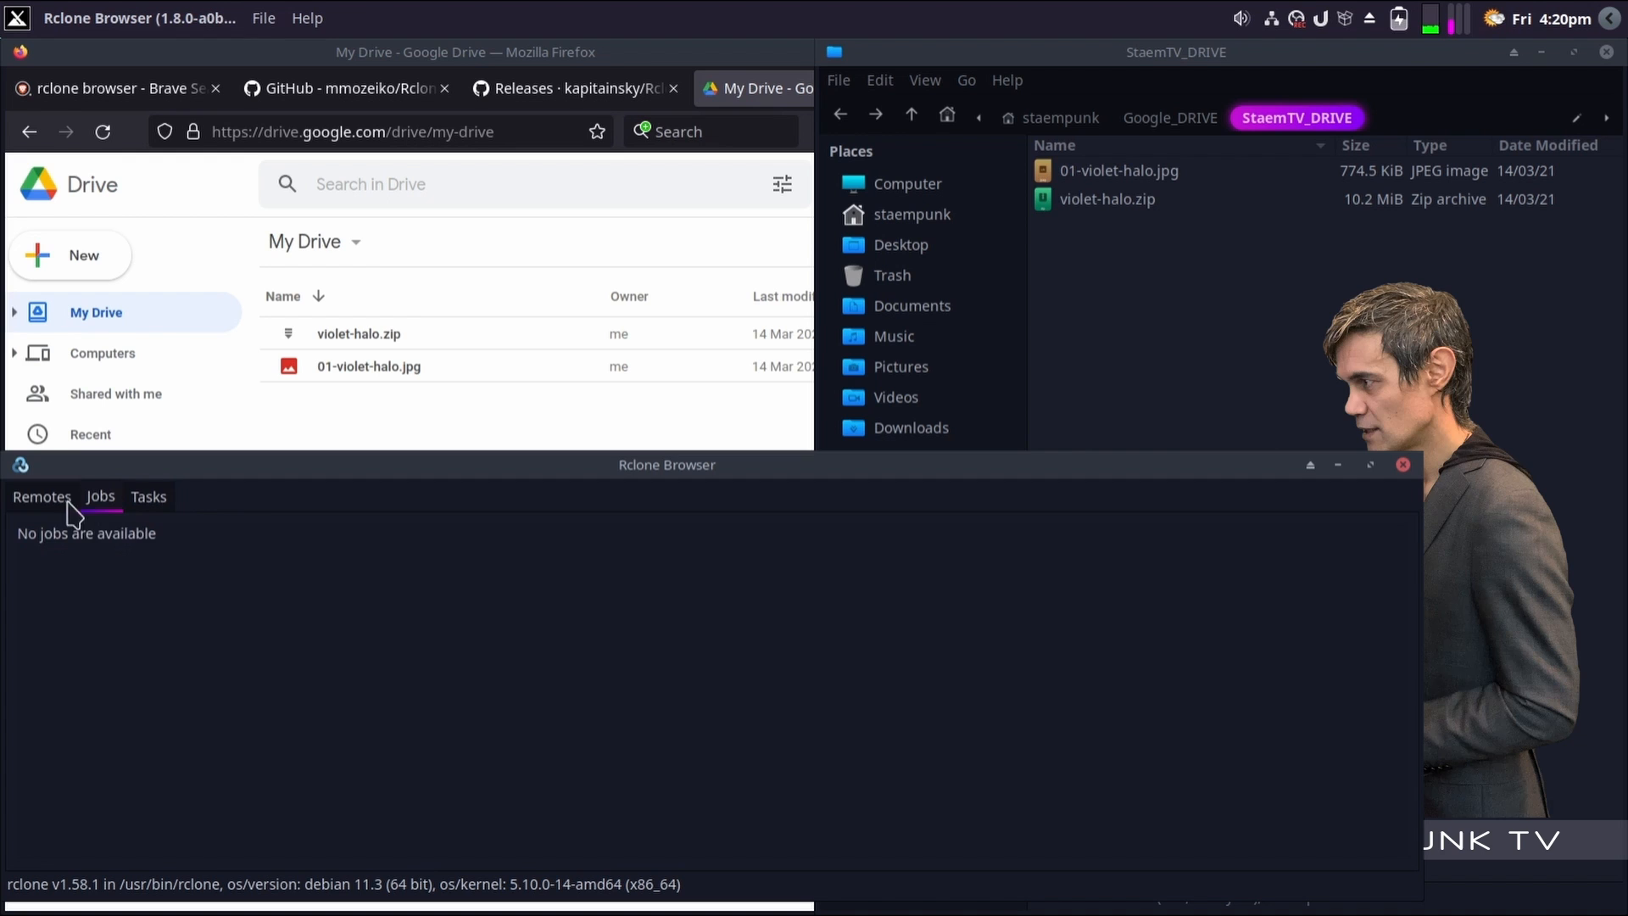
click(34, 500)
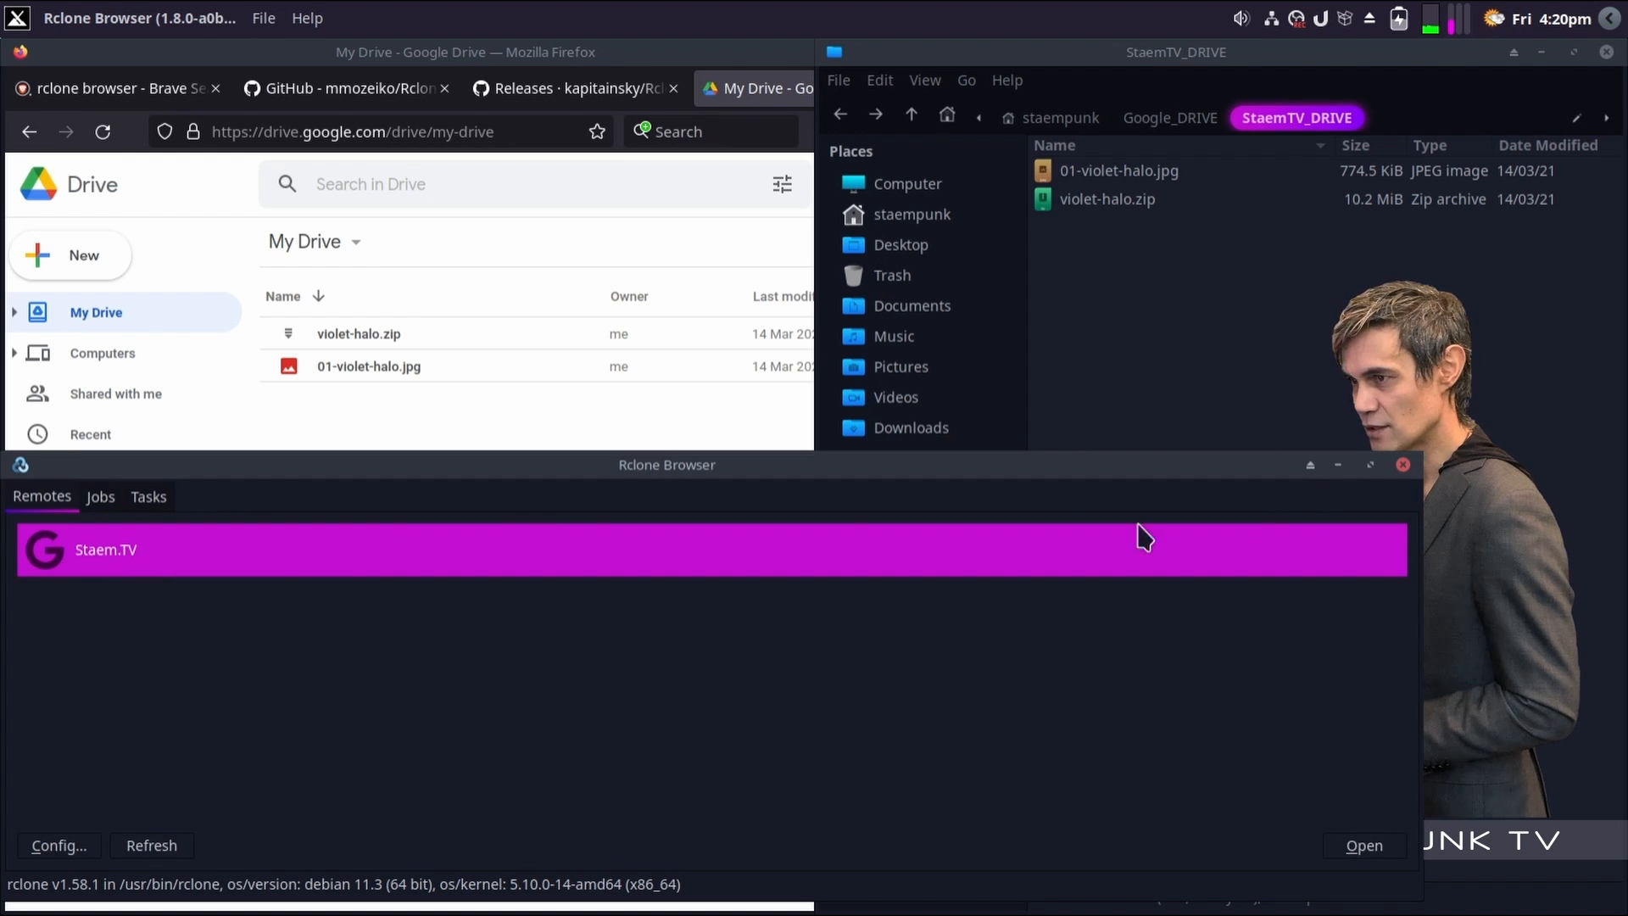
click(1402, 465)
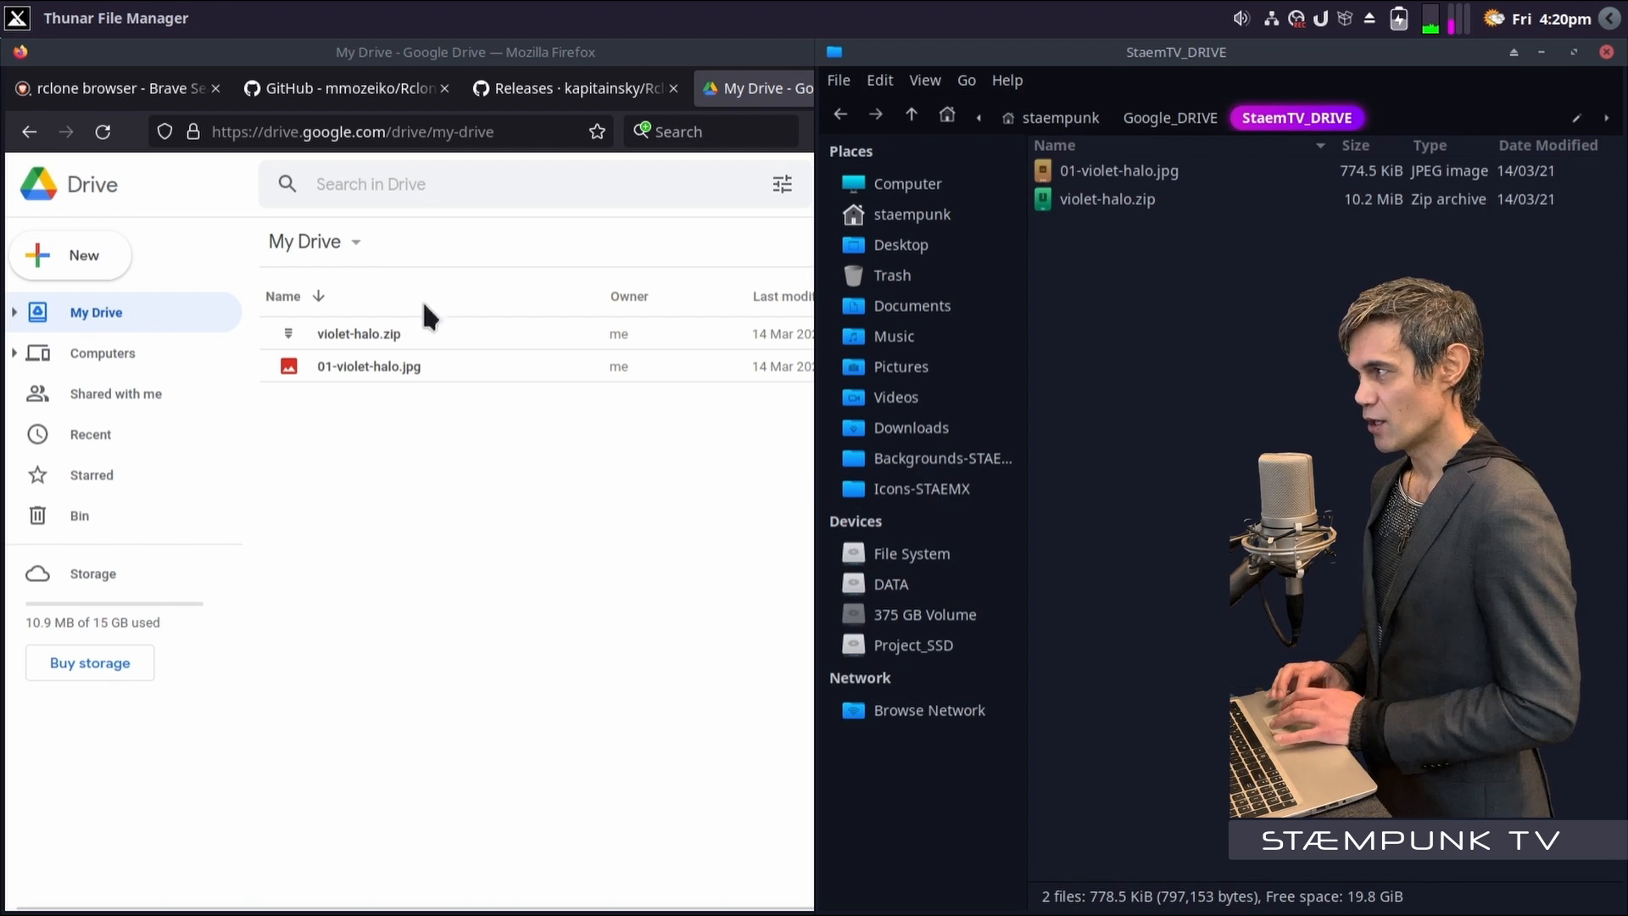
Add an Rclone Browser launcher to the dock from the application menu and use it to reopen the Staem.TV remote
click(17, 18)
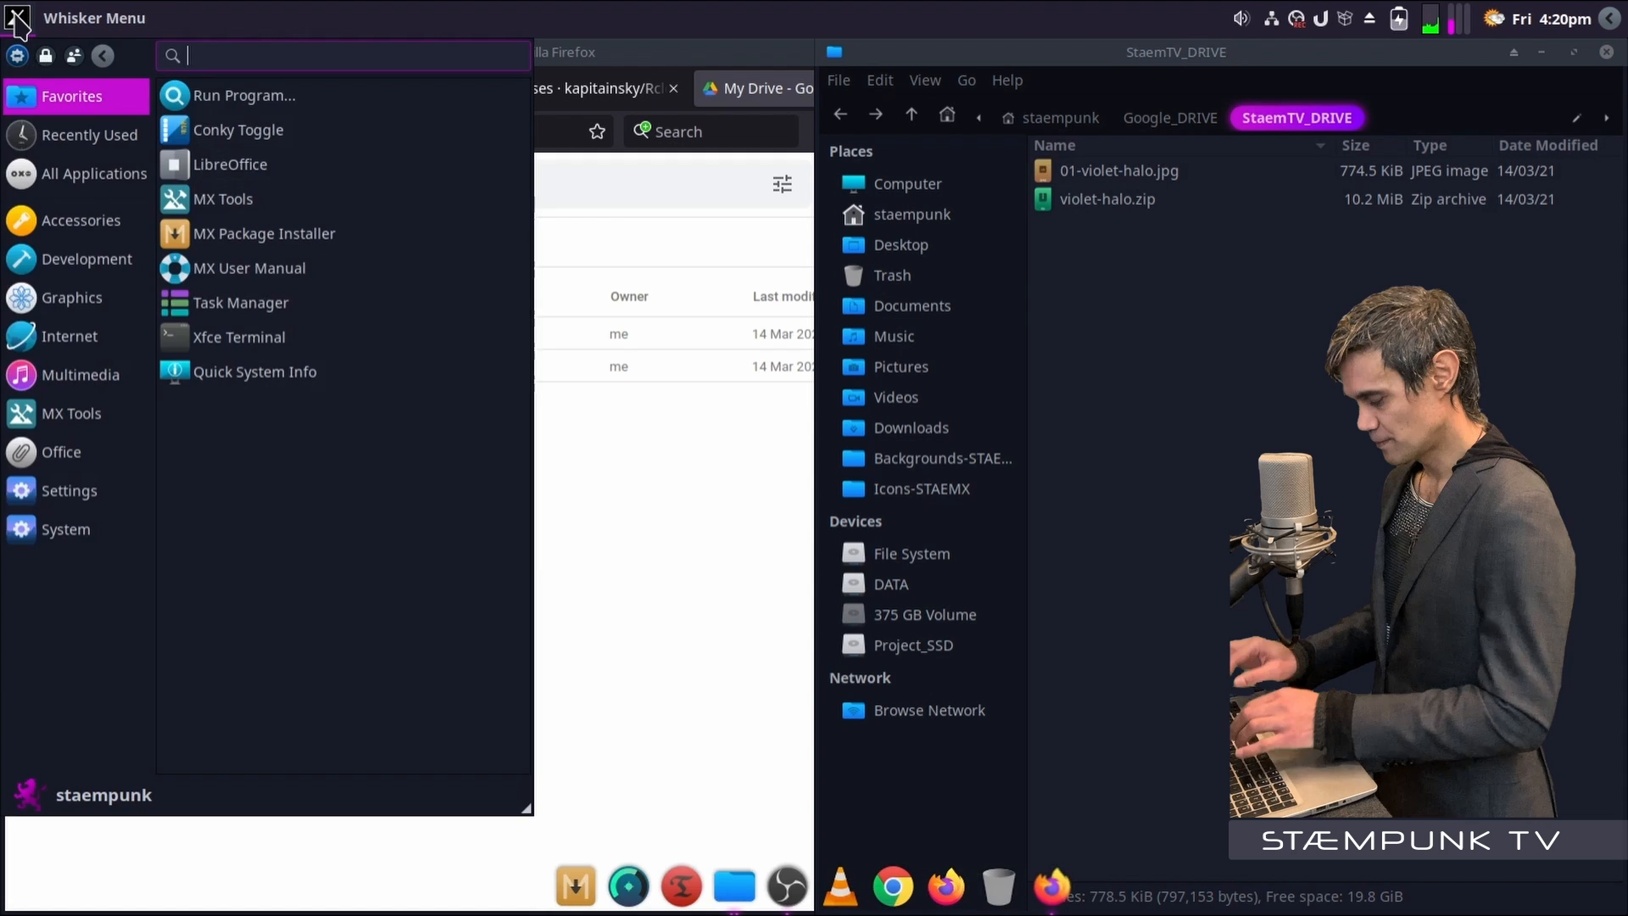
text(rclo)
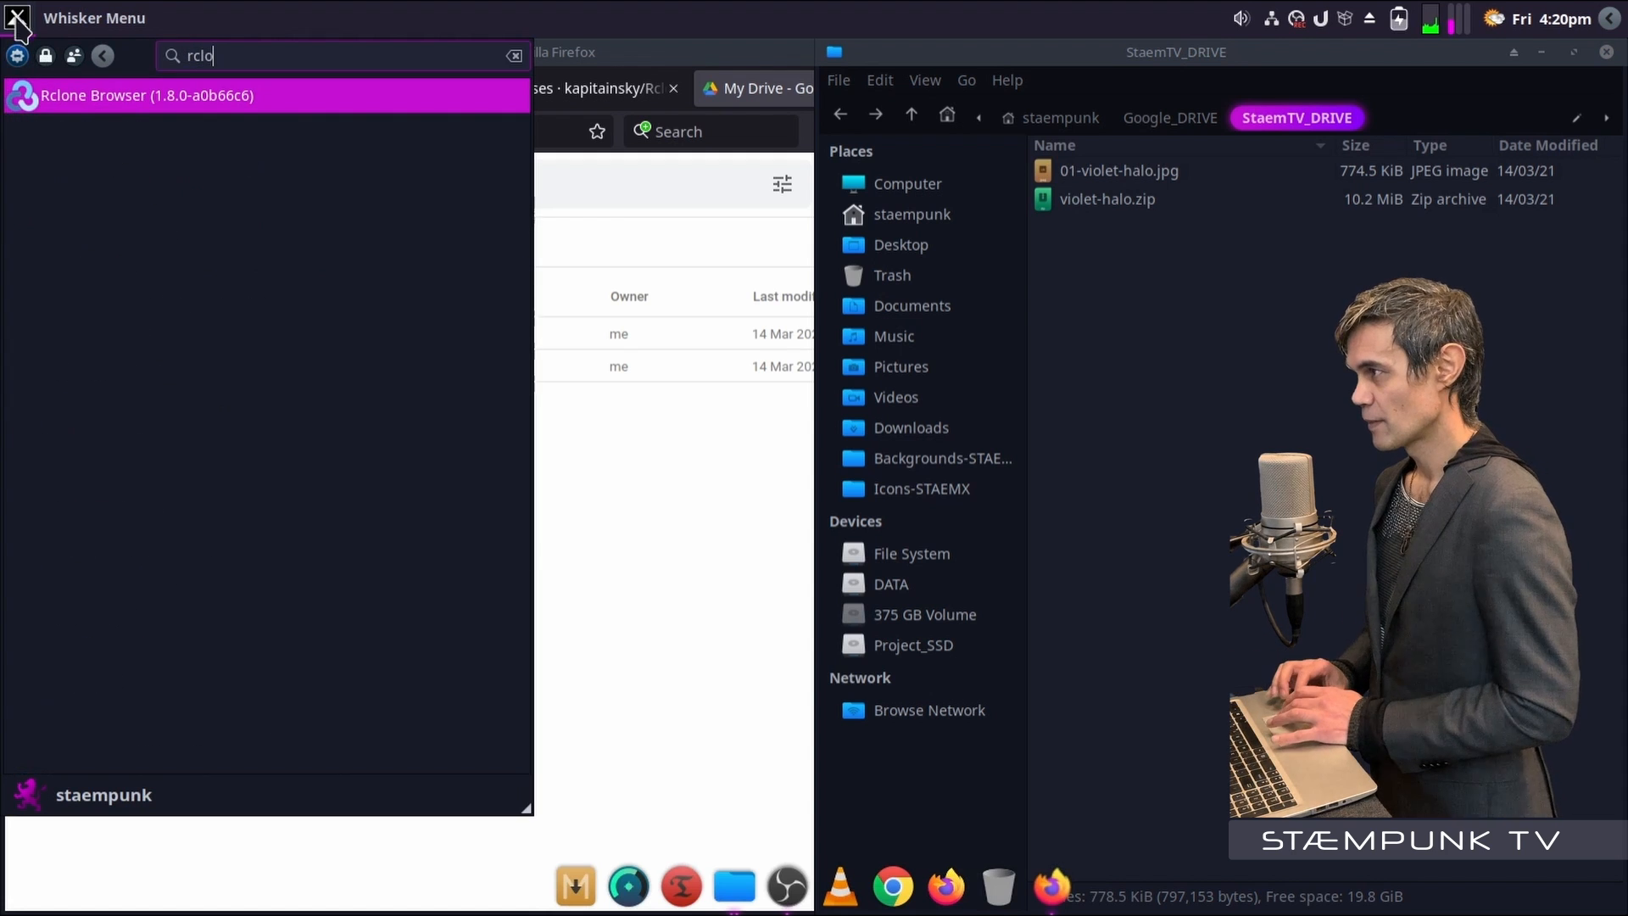
drag(24, 103, 702, 886)
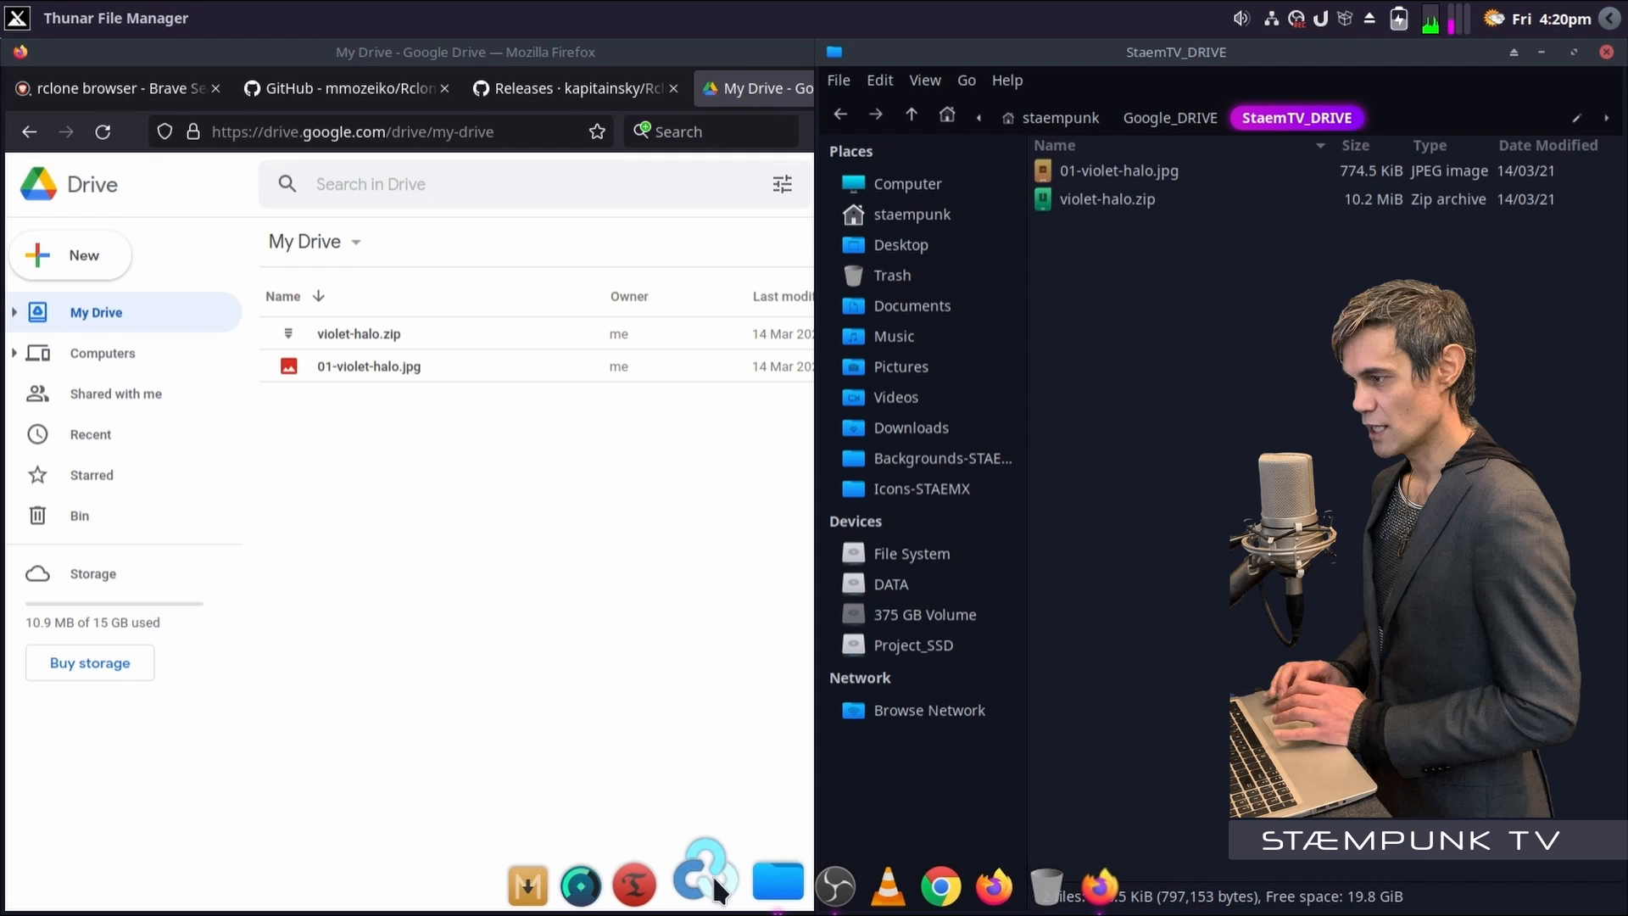
click(719, 890)
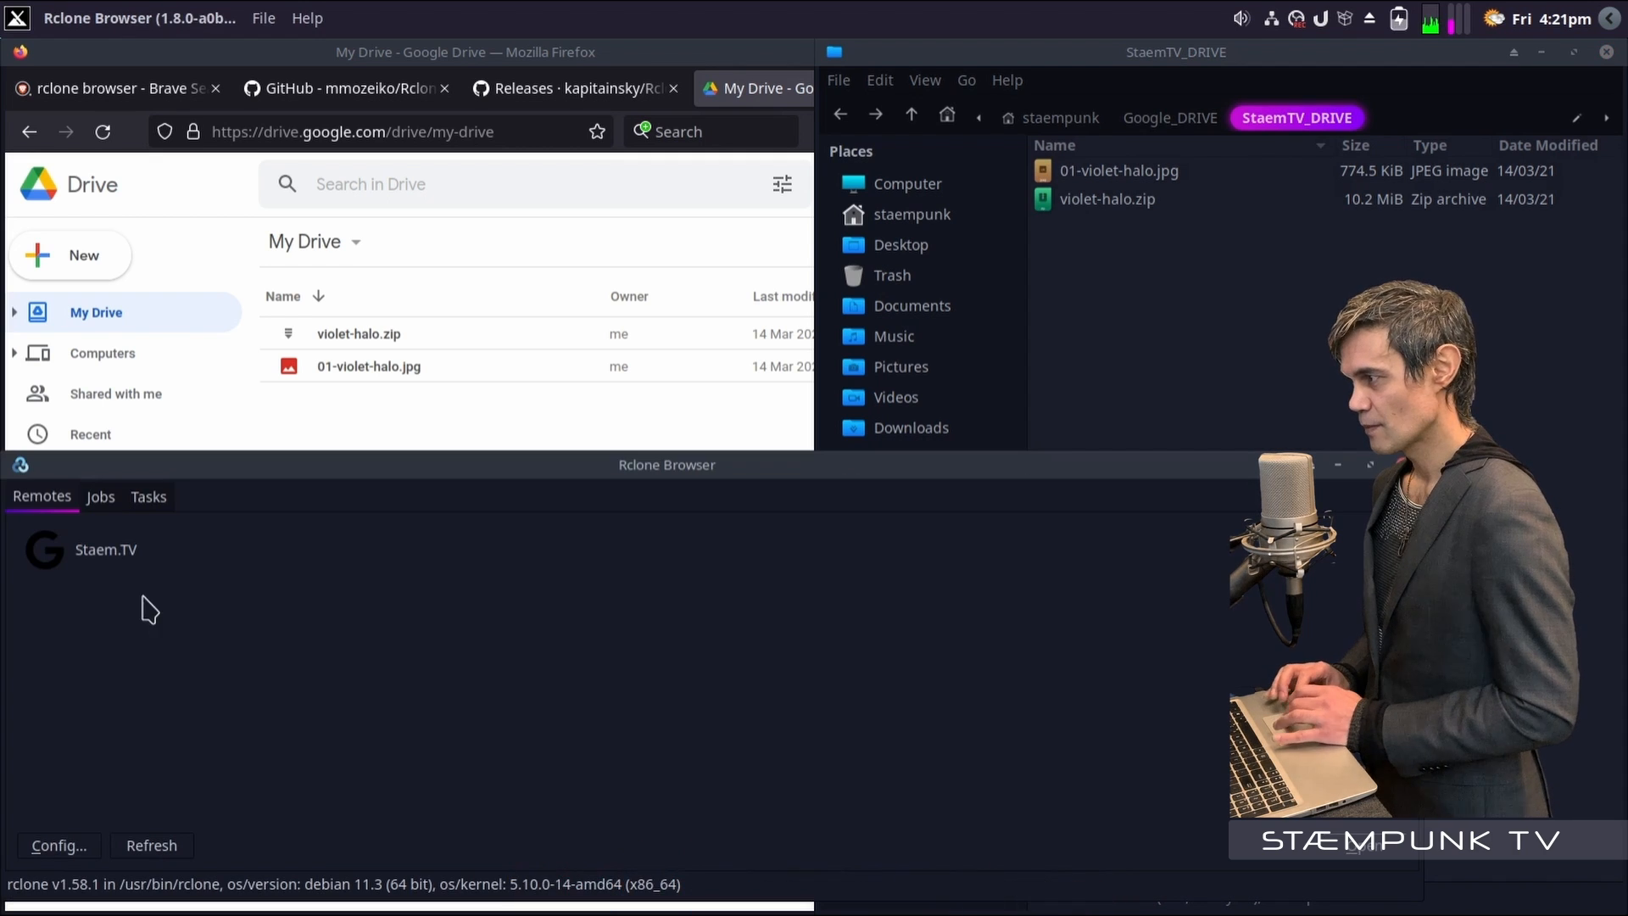
double_click(53, 561)
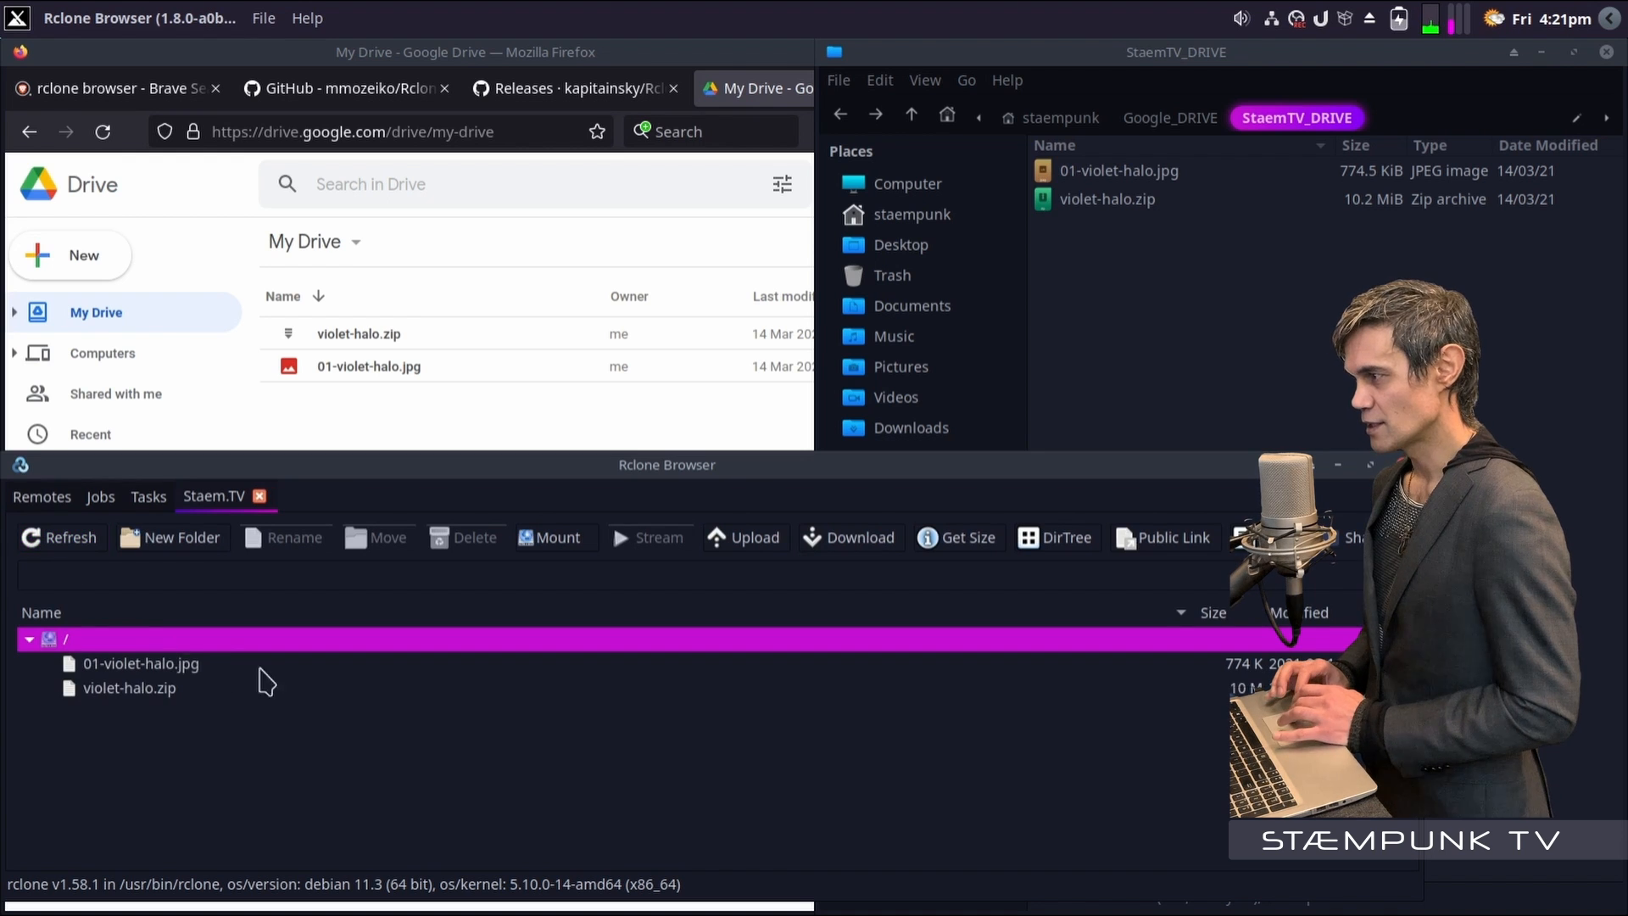
Create a folder named "Empty Folder" in My Drive on the Google Drive web page
click(380, 408)
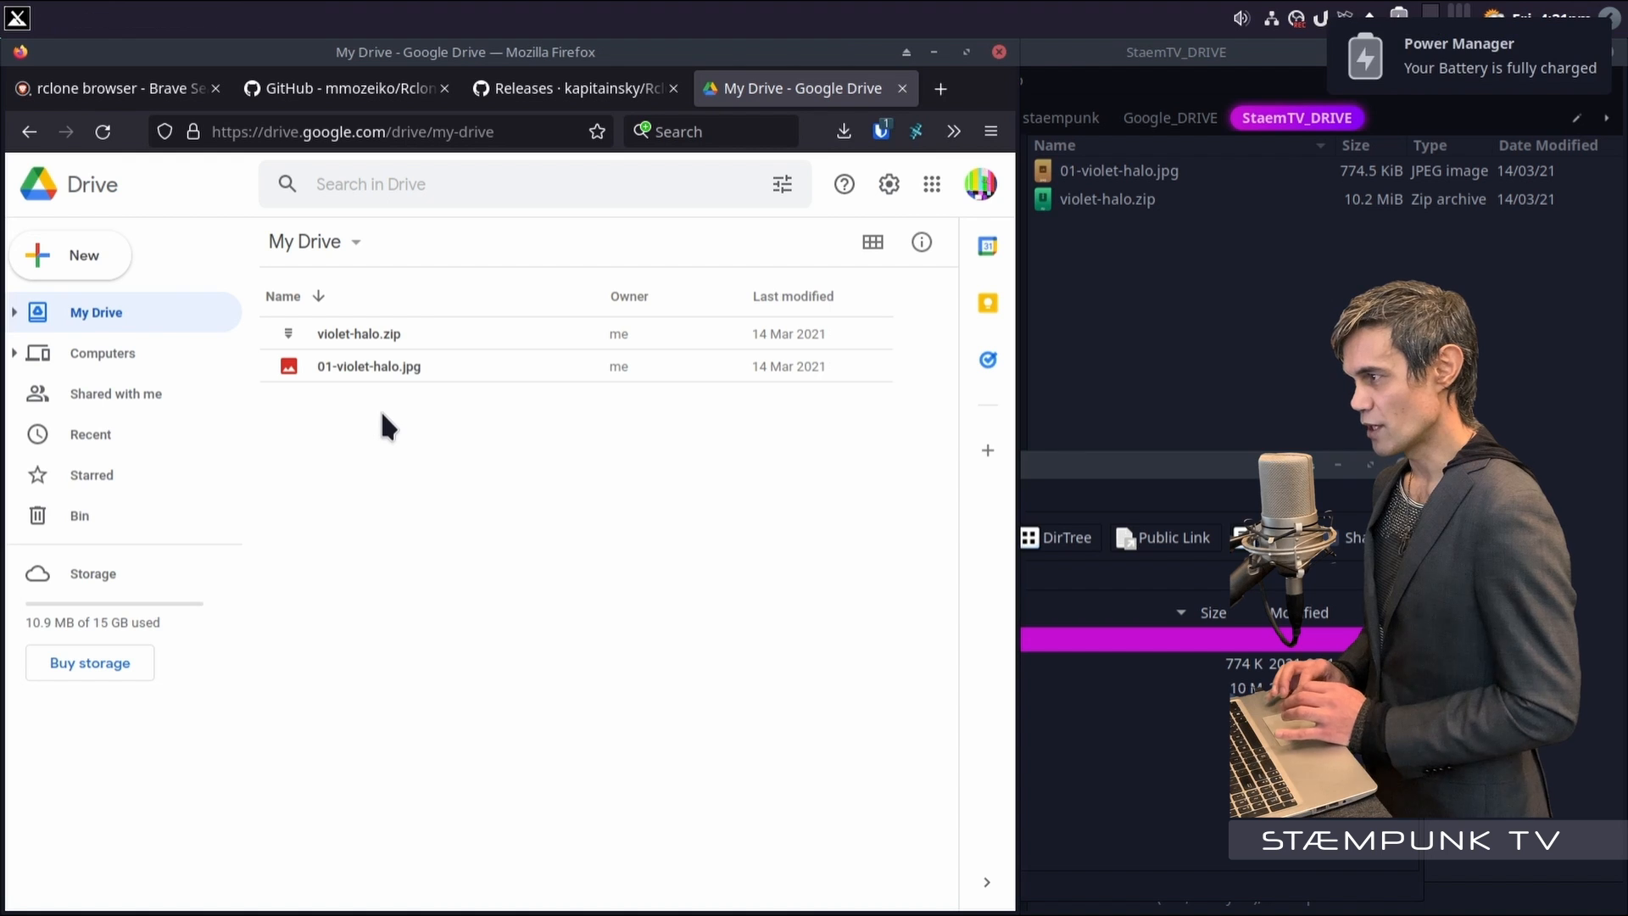
right_click(379, 407)
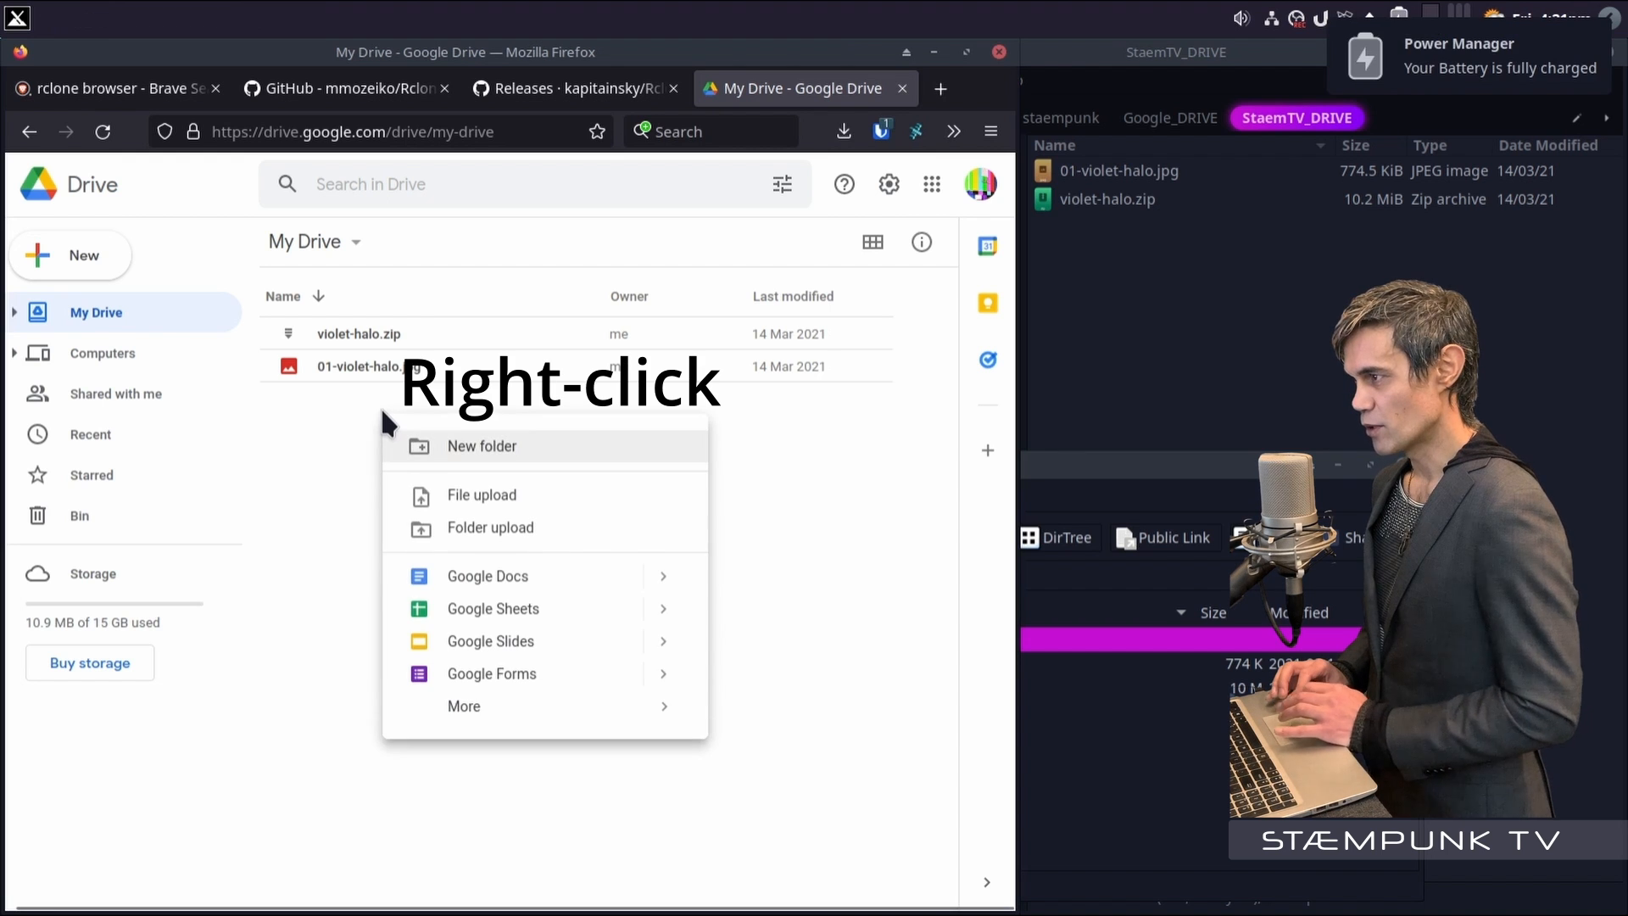
click(490, 446)
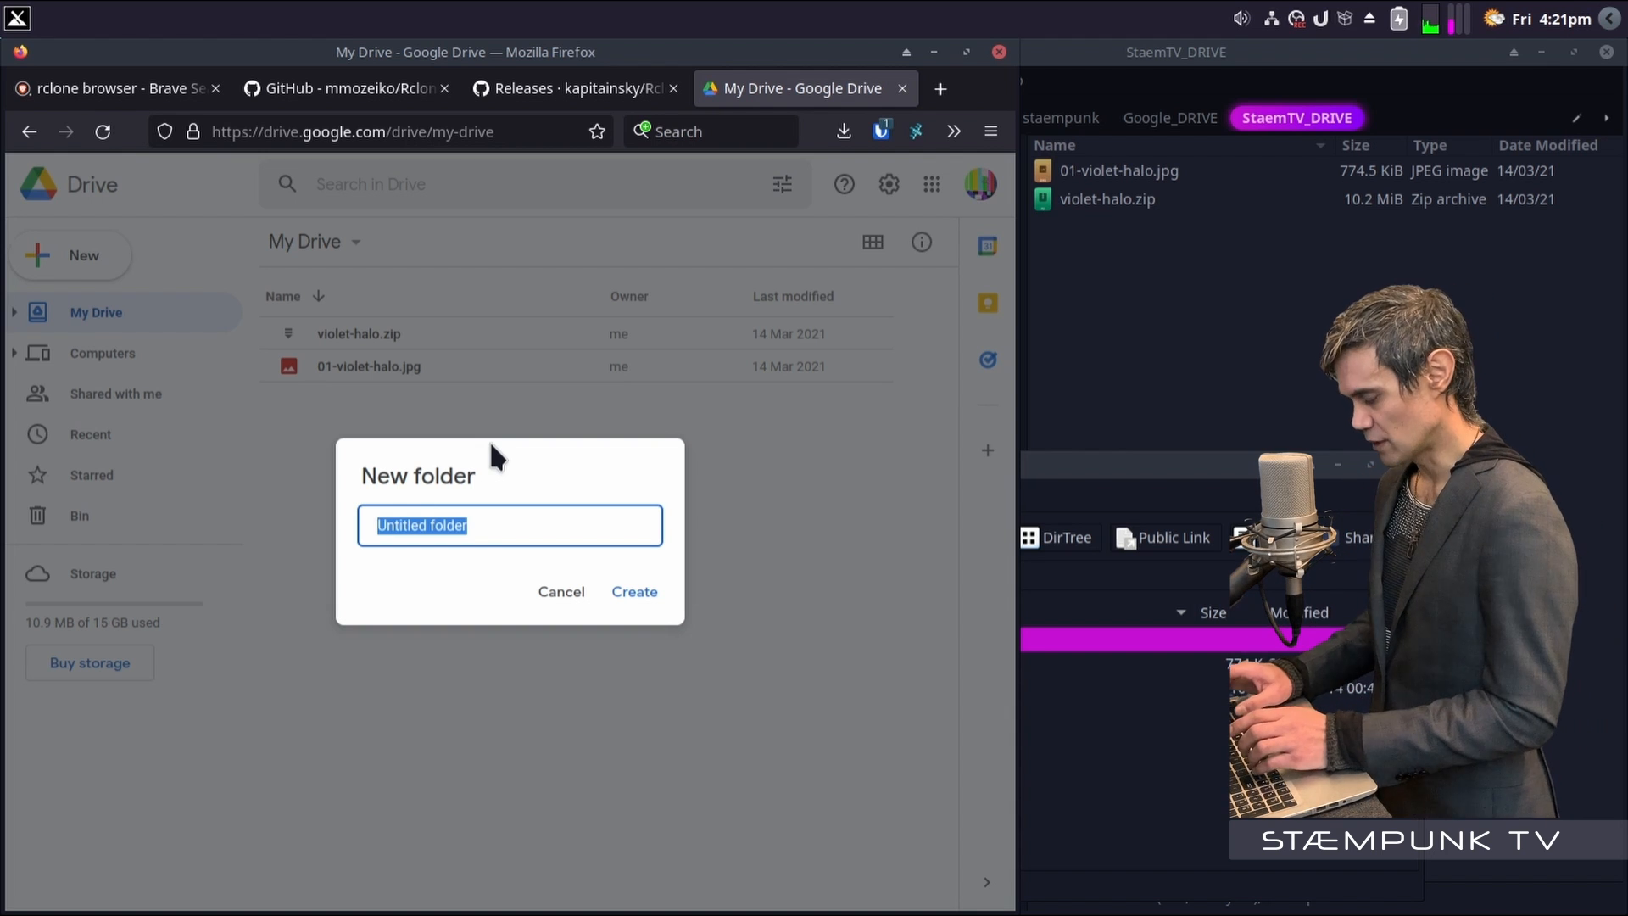
text(Empty)
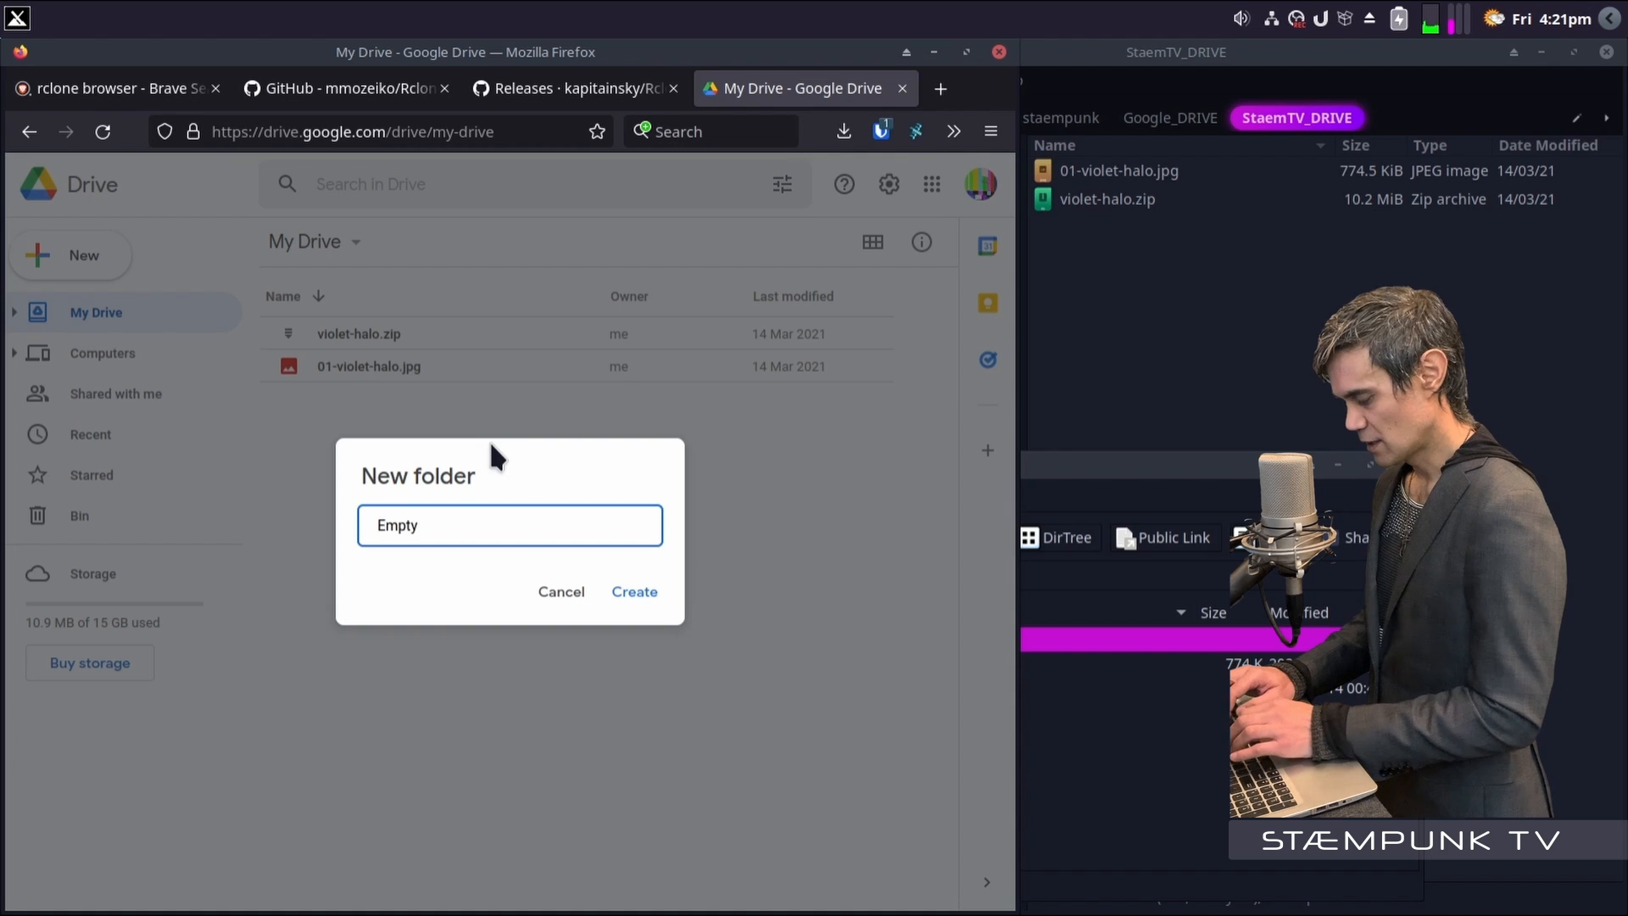
text( Folder)
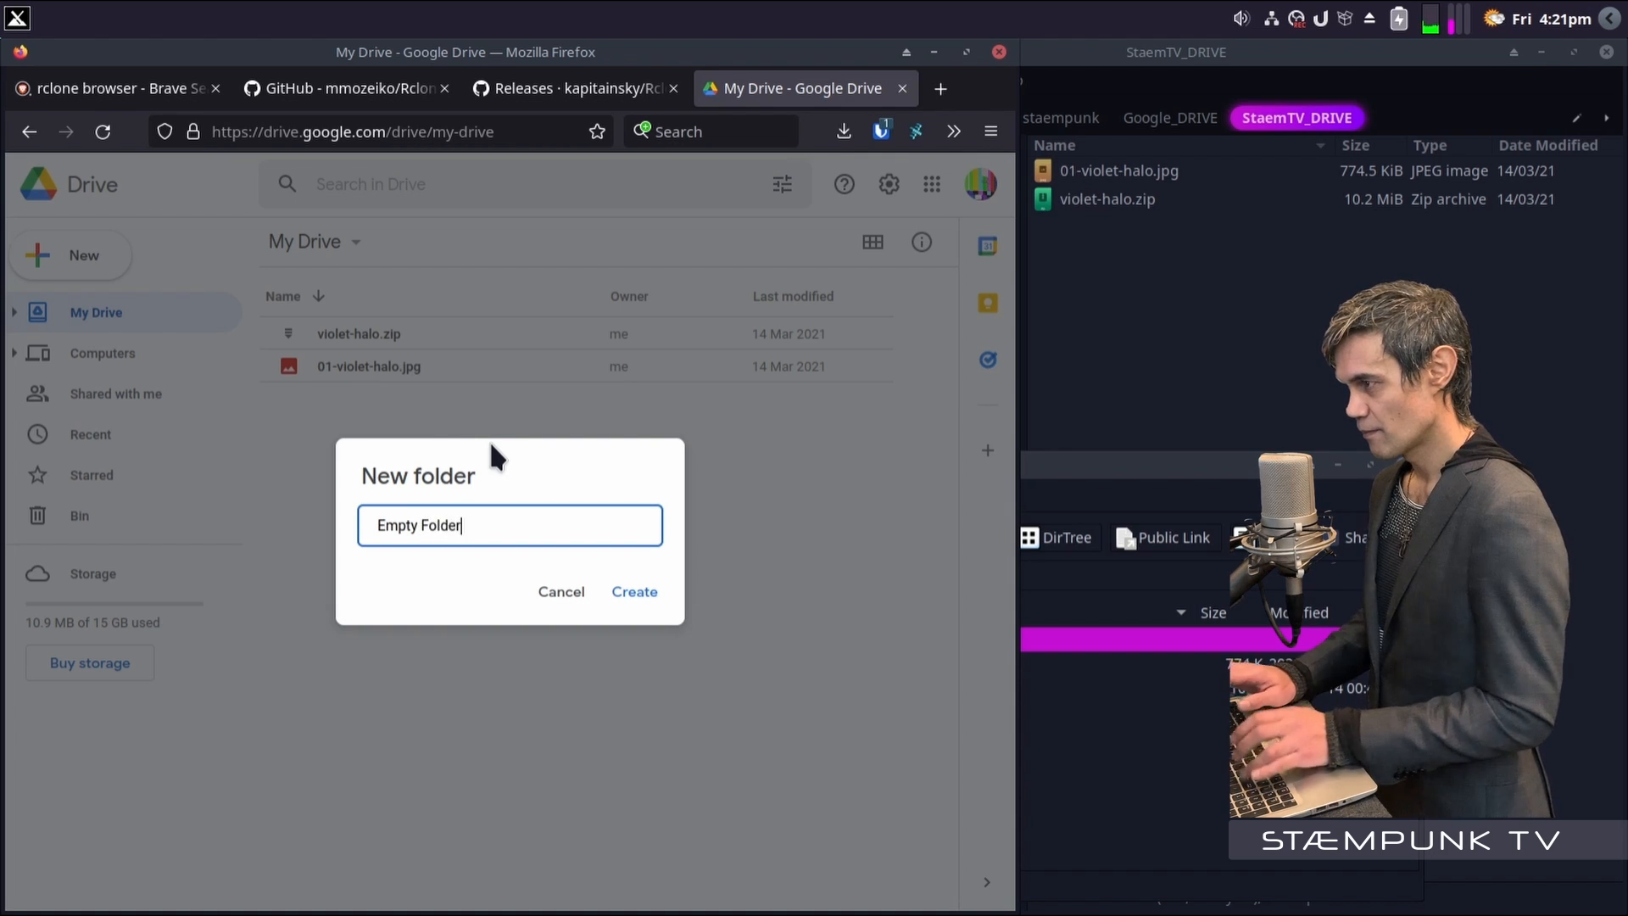
key(Return)
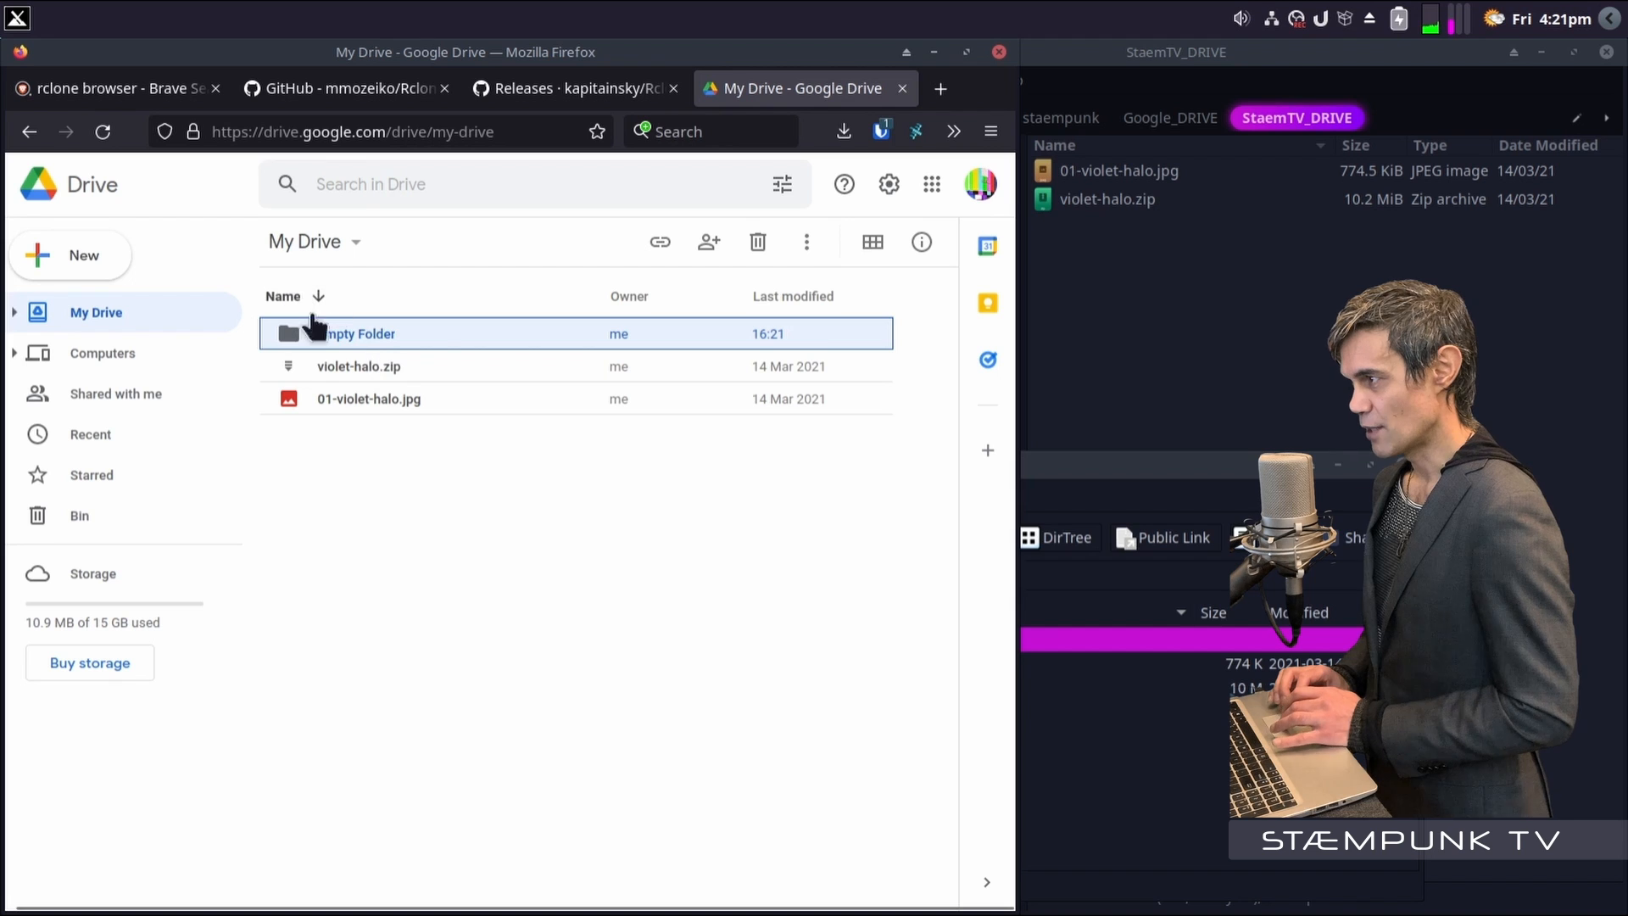
click(343, 331)
Switch to Rclone Browser, run the Sync Download StaemTV_DRIVE task again, and check its job and the local StaemTV_DRIVE folder
click(1098, 469)
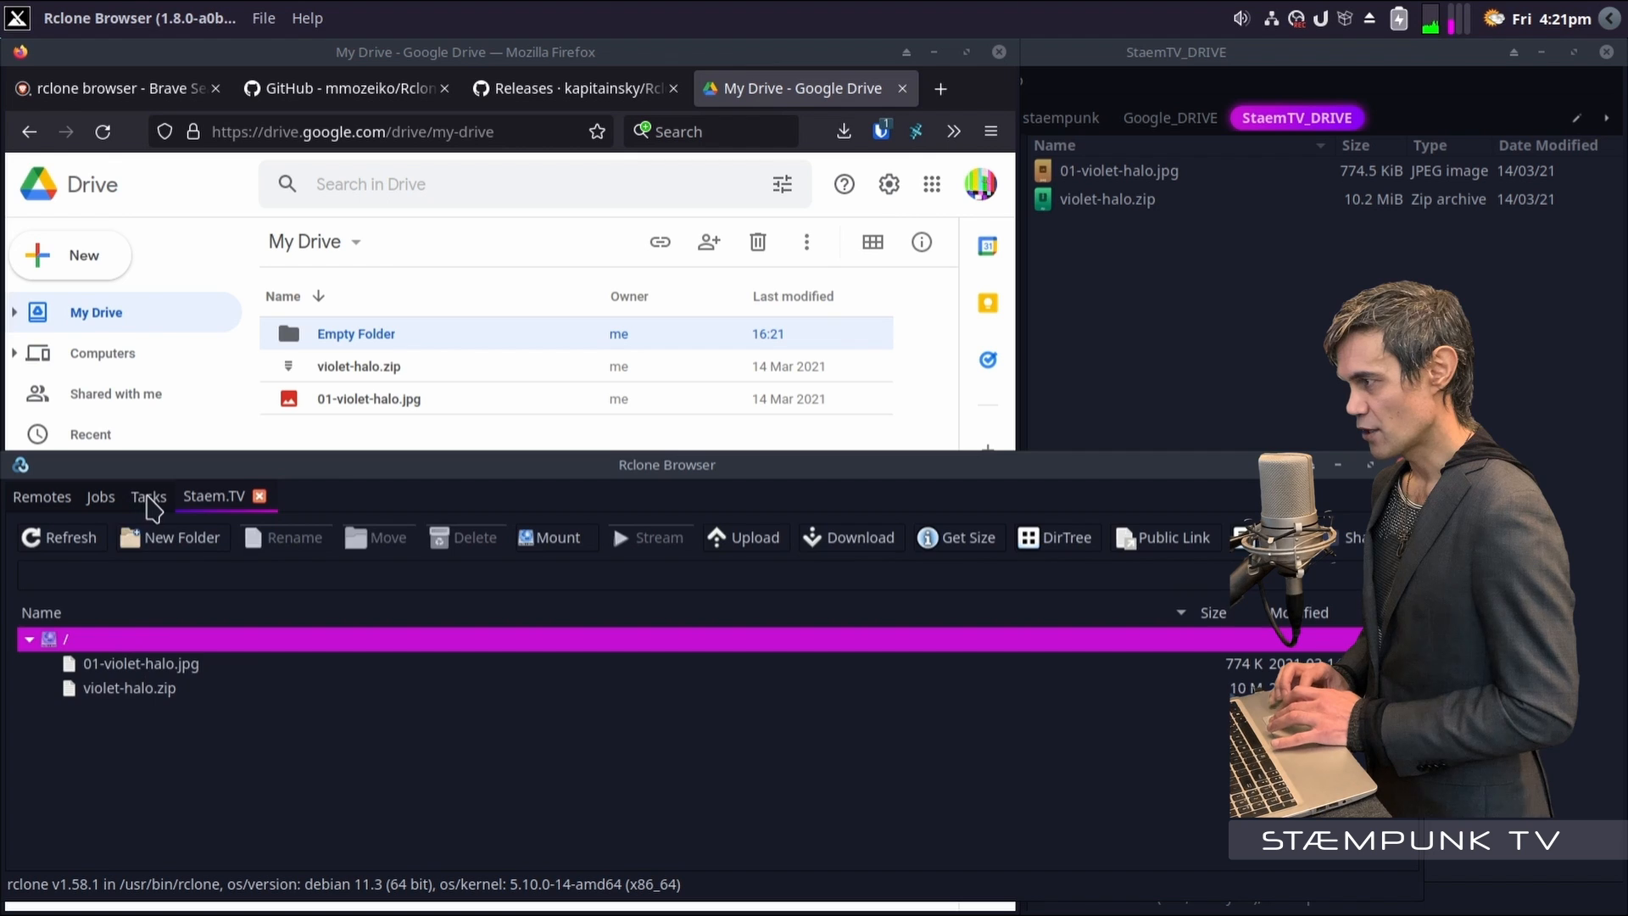
click(148, 499)
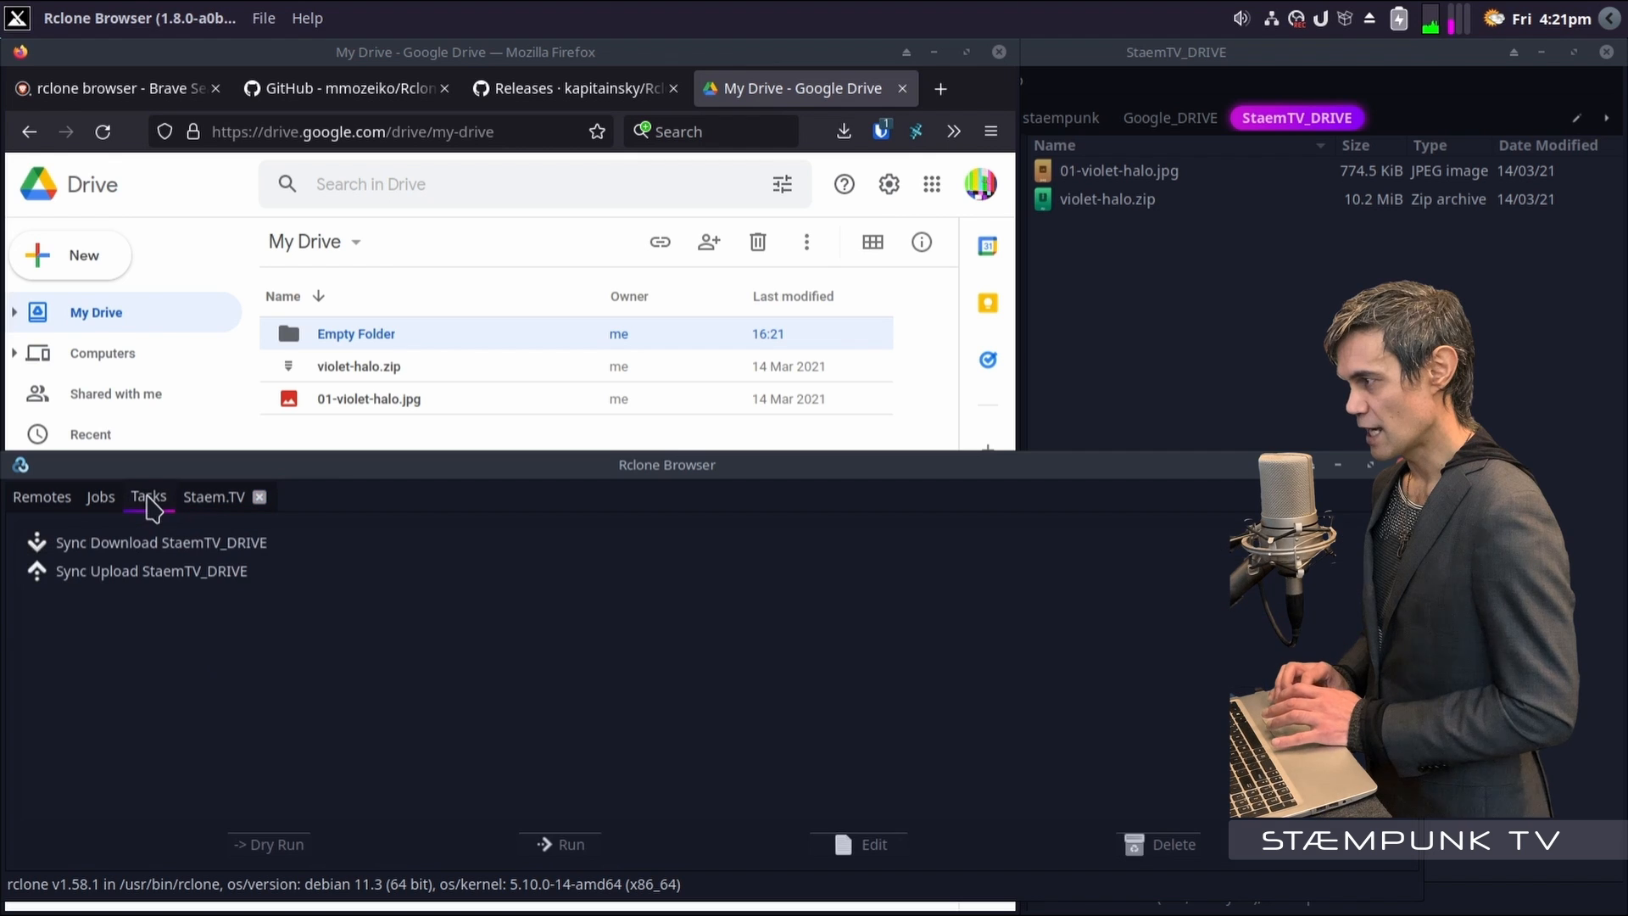
click(117, 547)
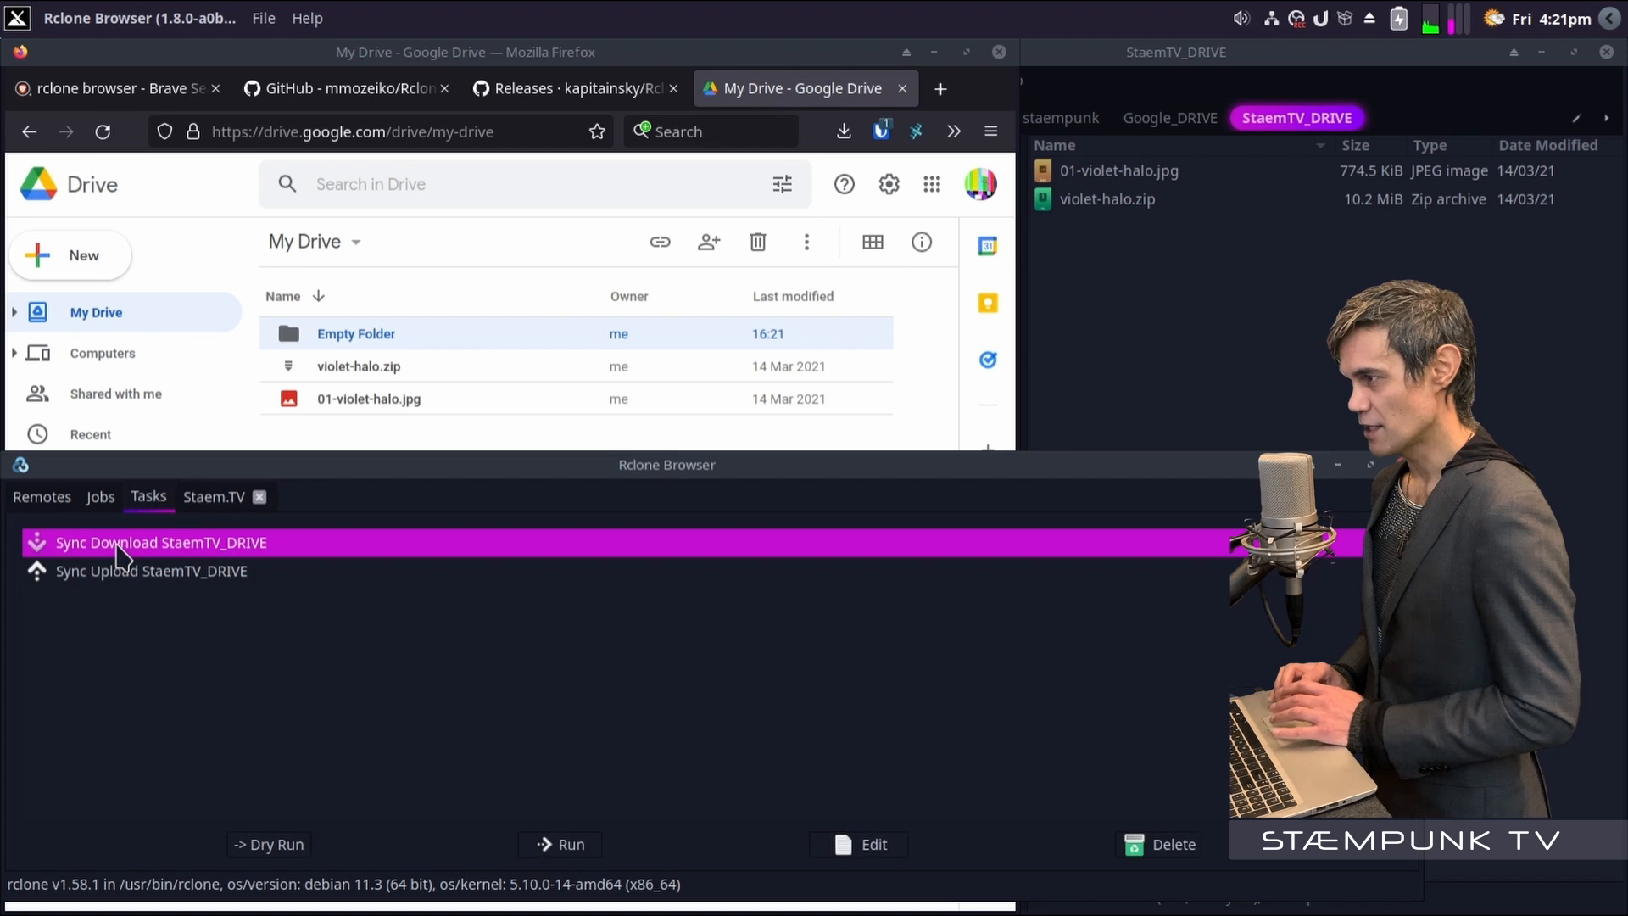
click(566, 846)
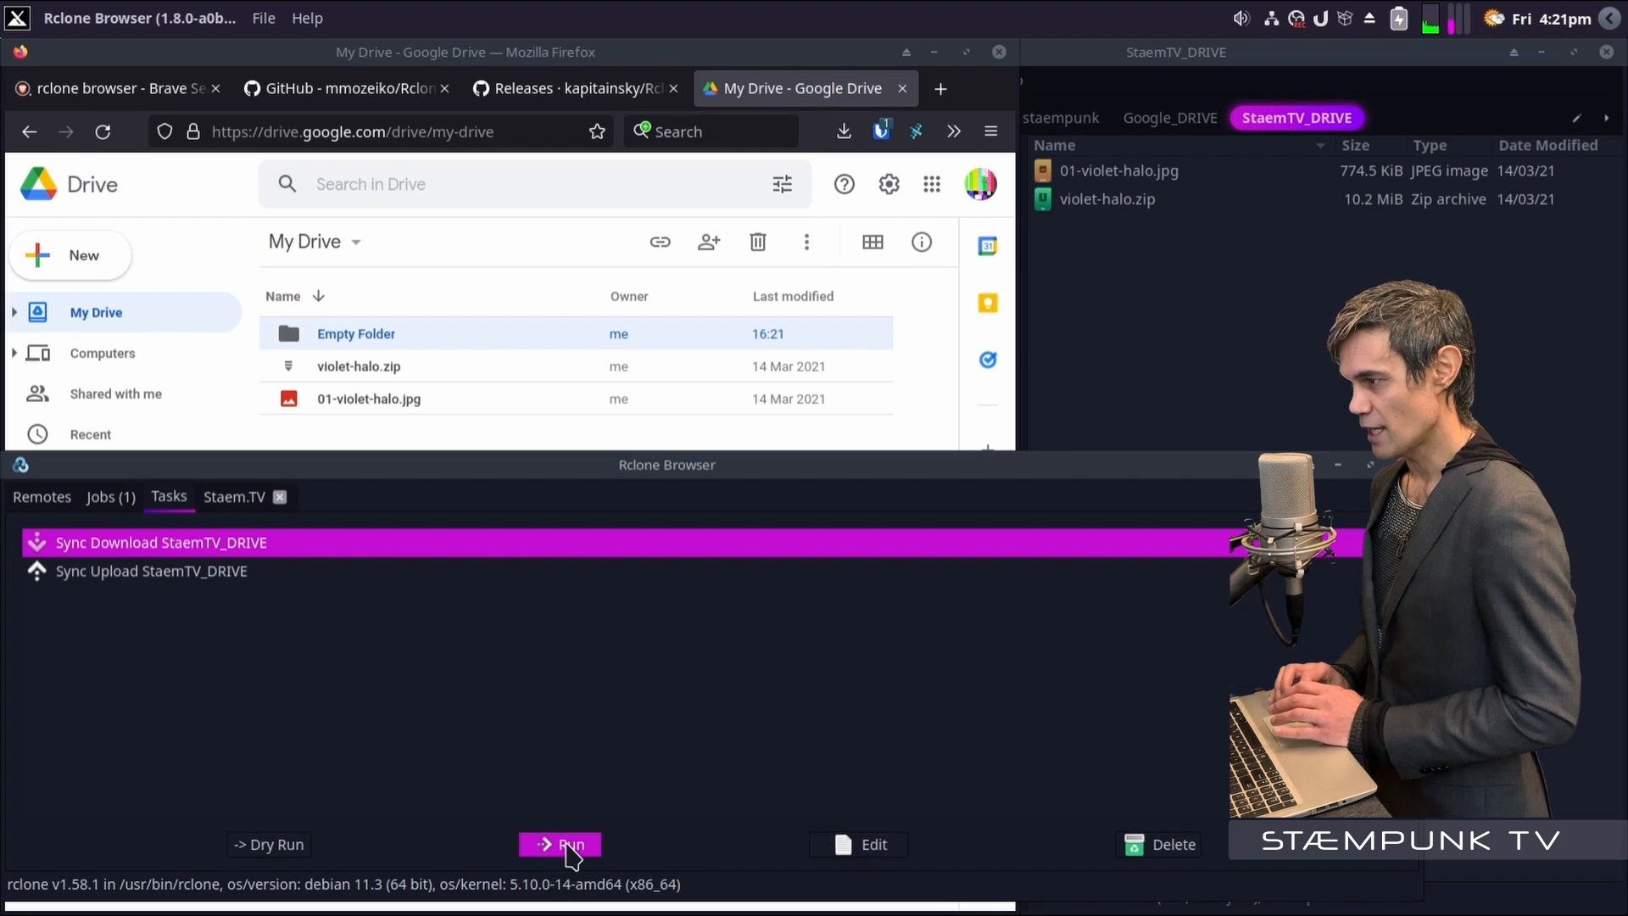
click(109, 498)
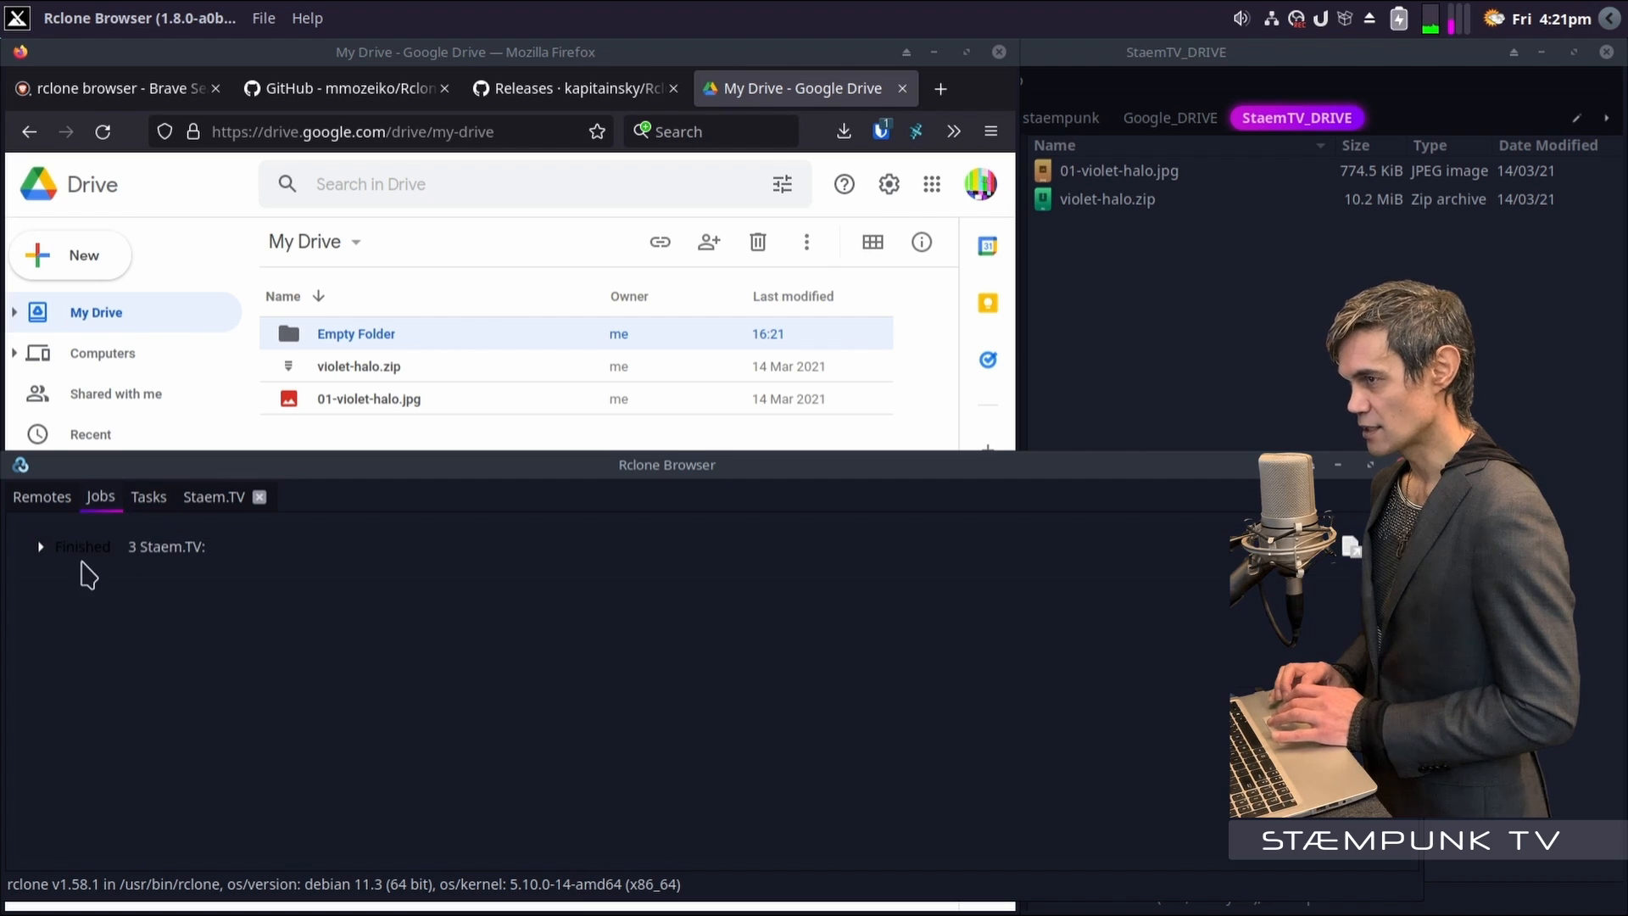
click(1248, 341)
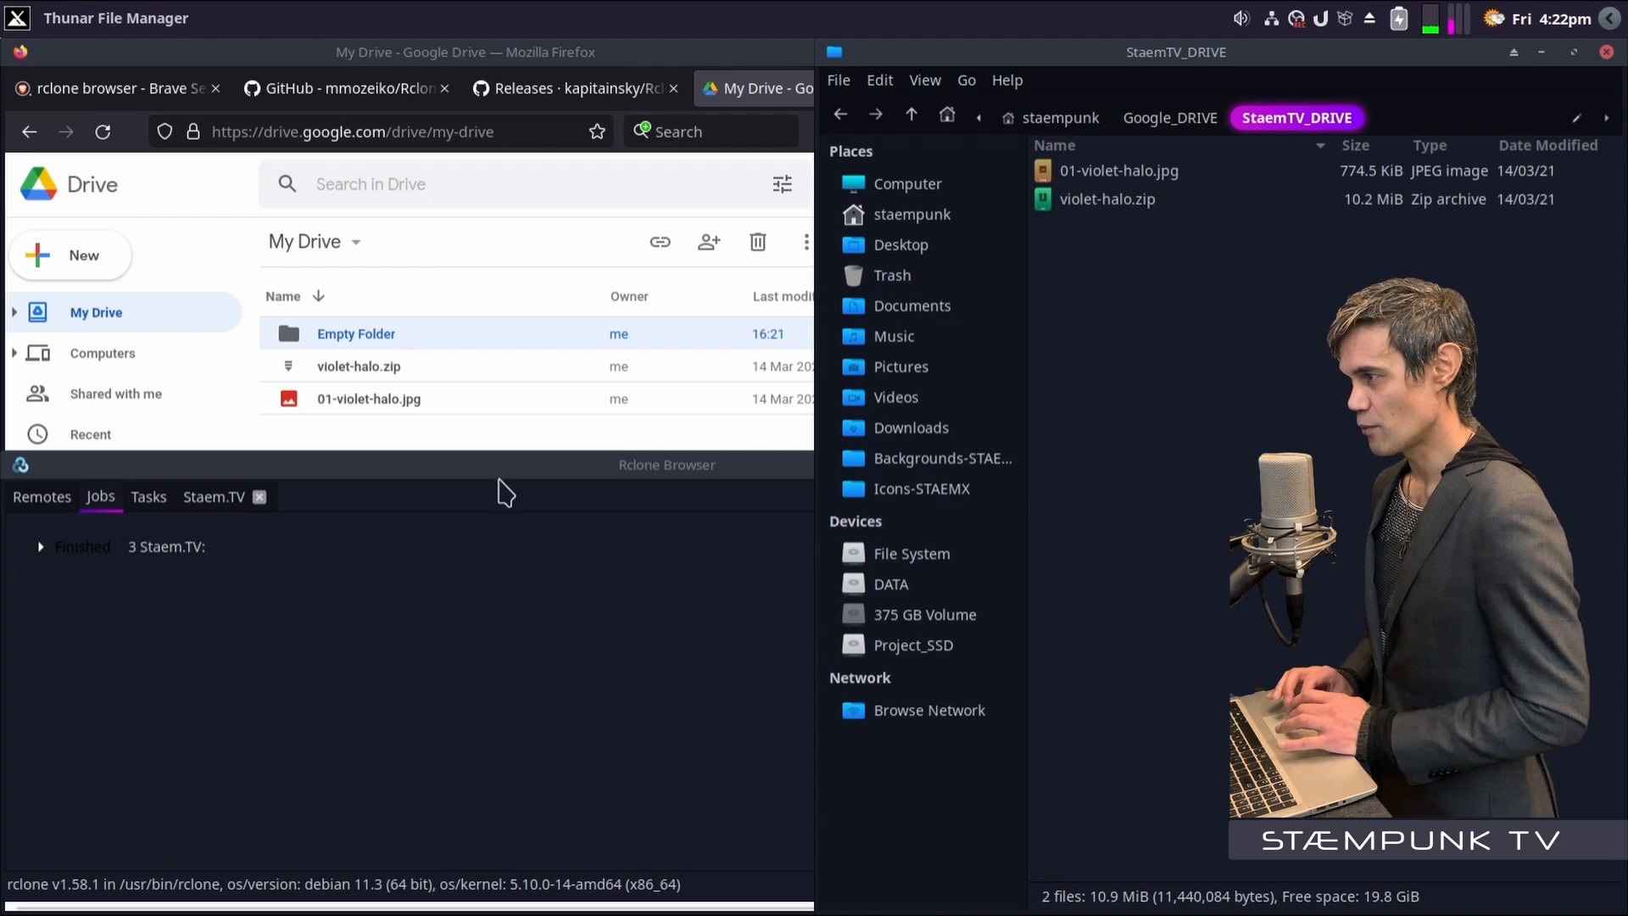
In Google Drive, make a copy of 01-violet-halo.jpg and move it into Empty Folder, checking the folder's contents
click(404, 435)
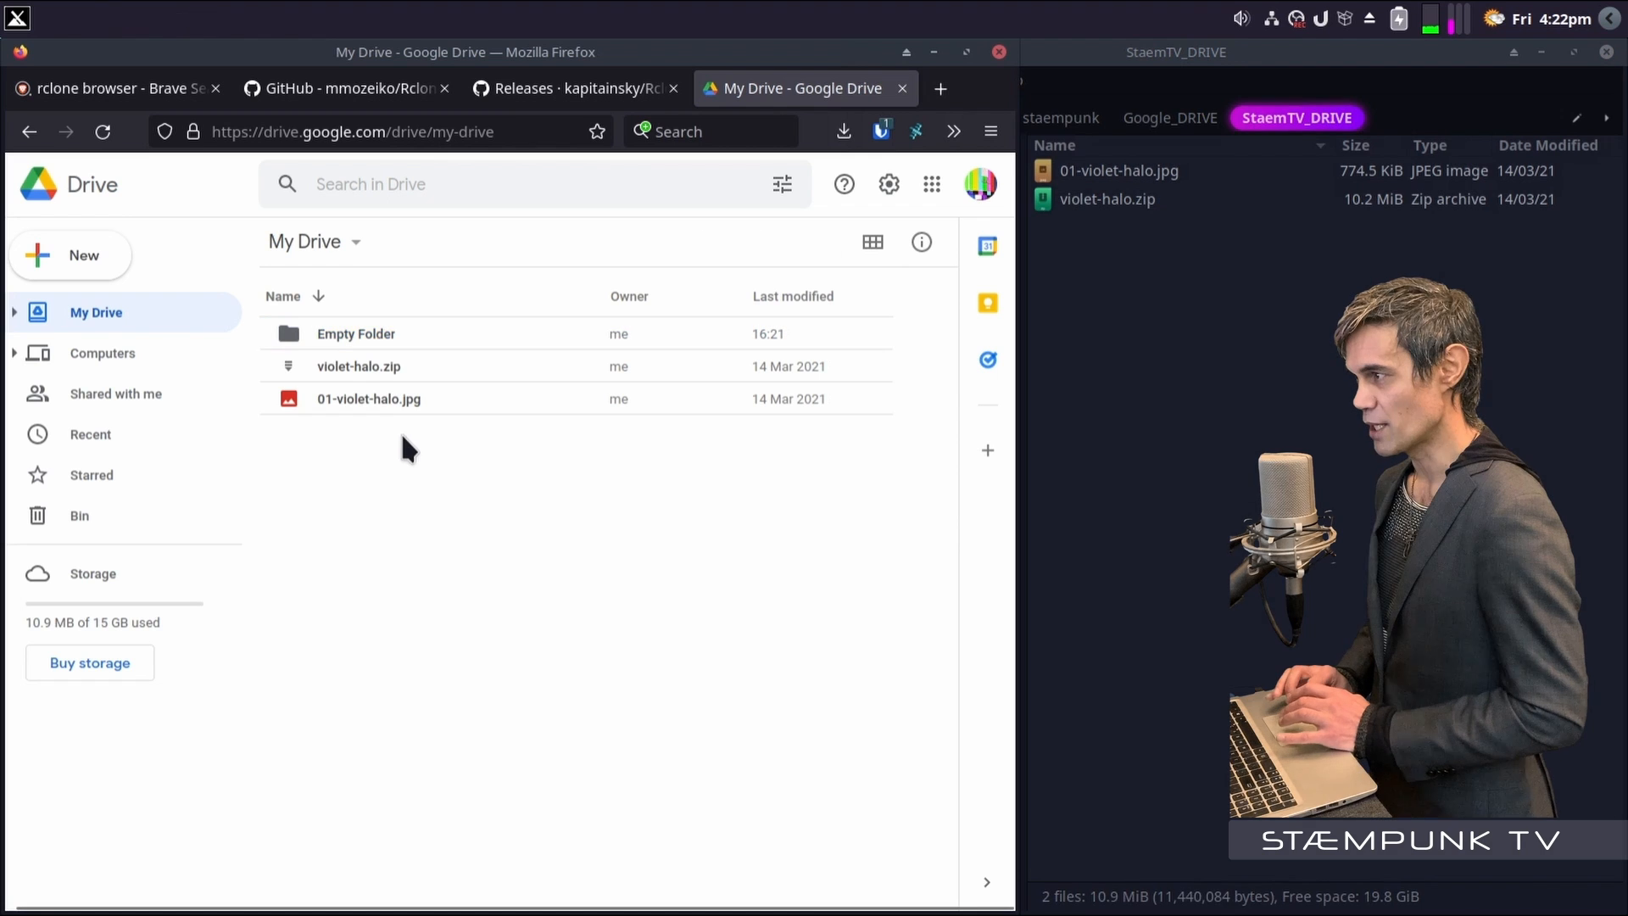
right_click(367, 399)
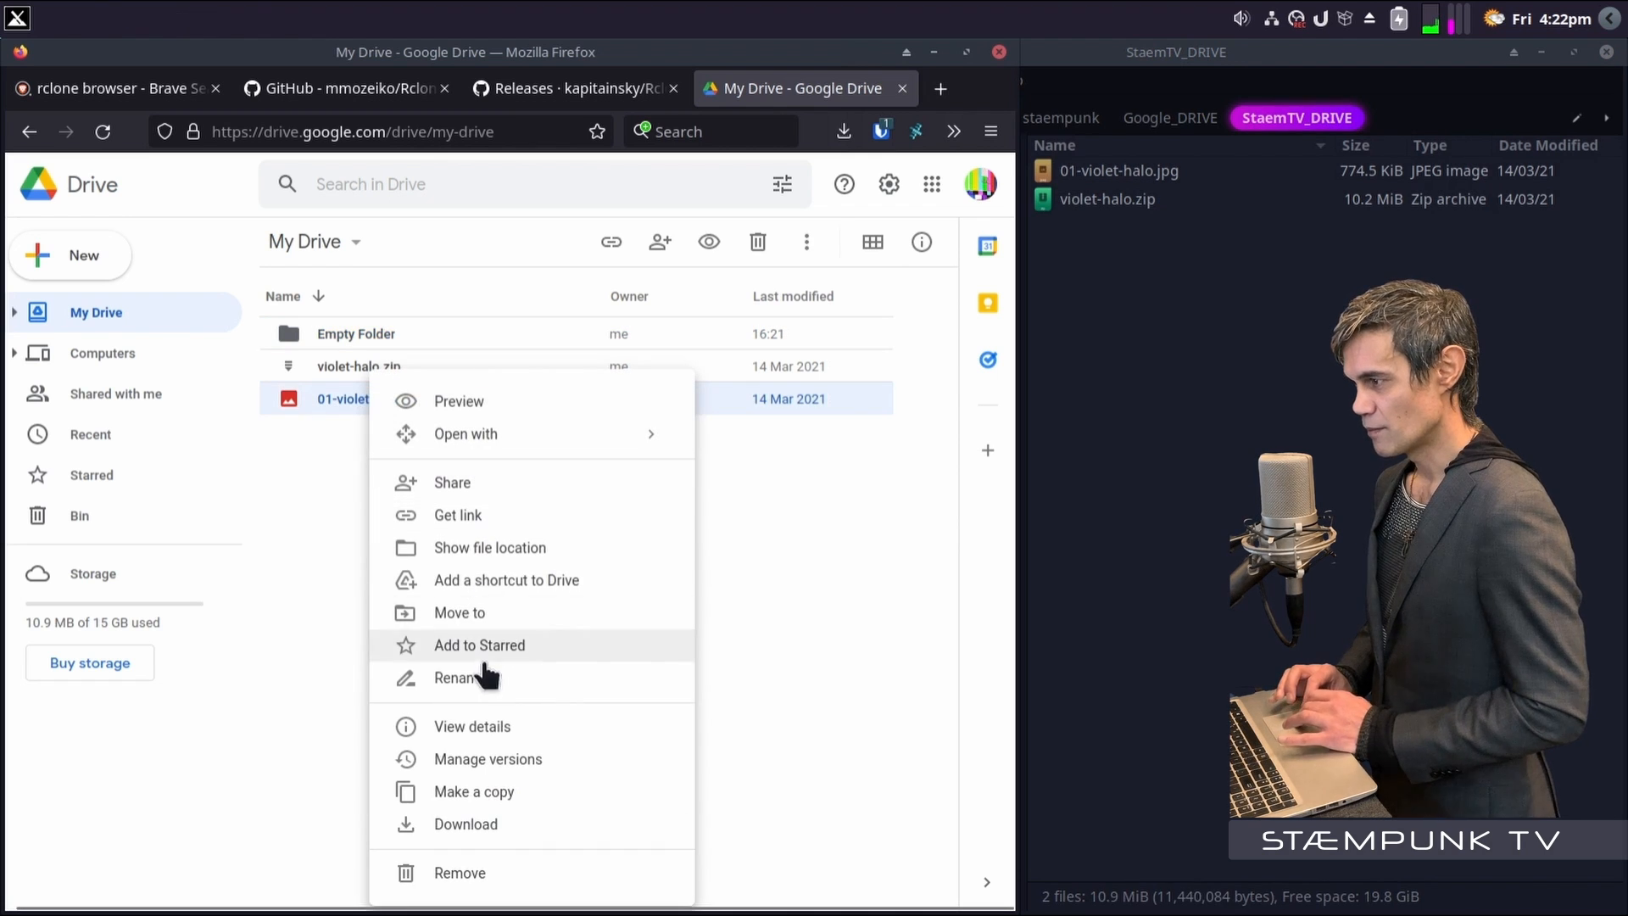
click(496, 794)
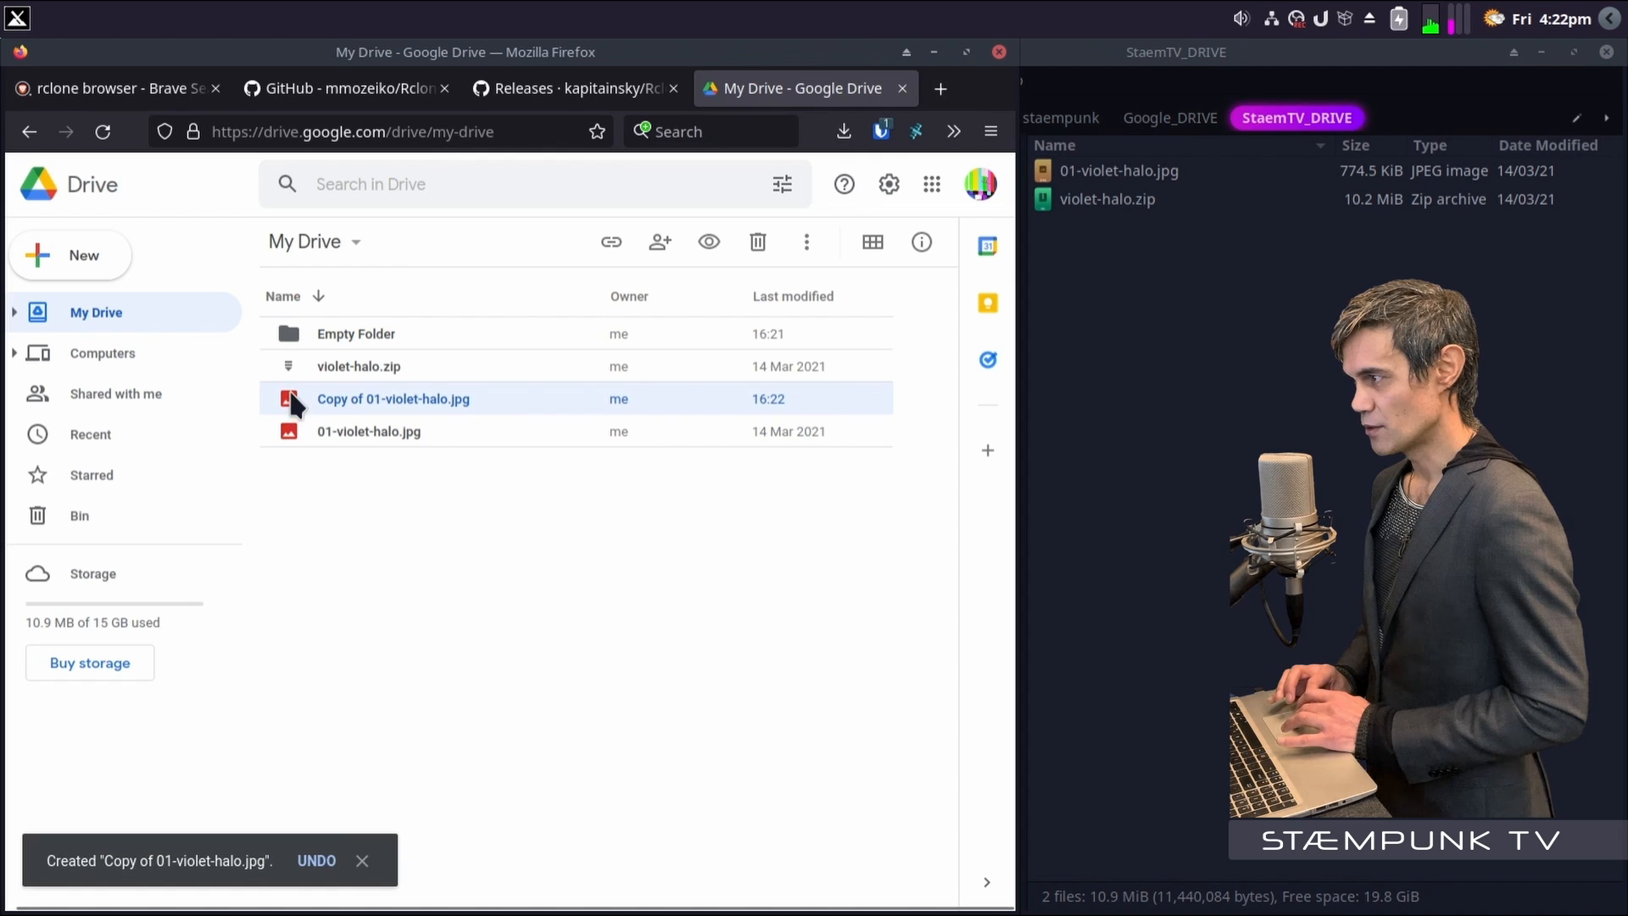
drag(291, 395, 289, 331)
double_click(288, 334)
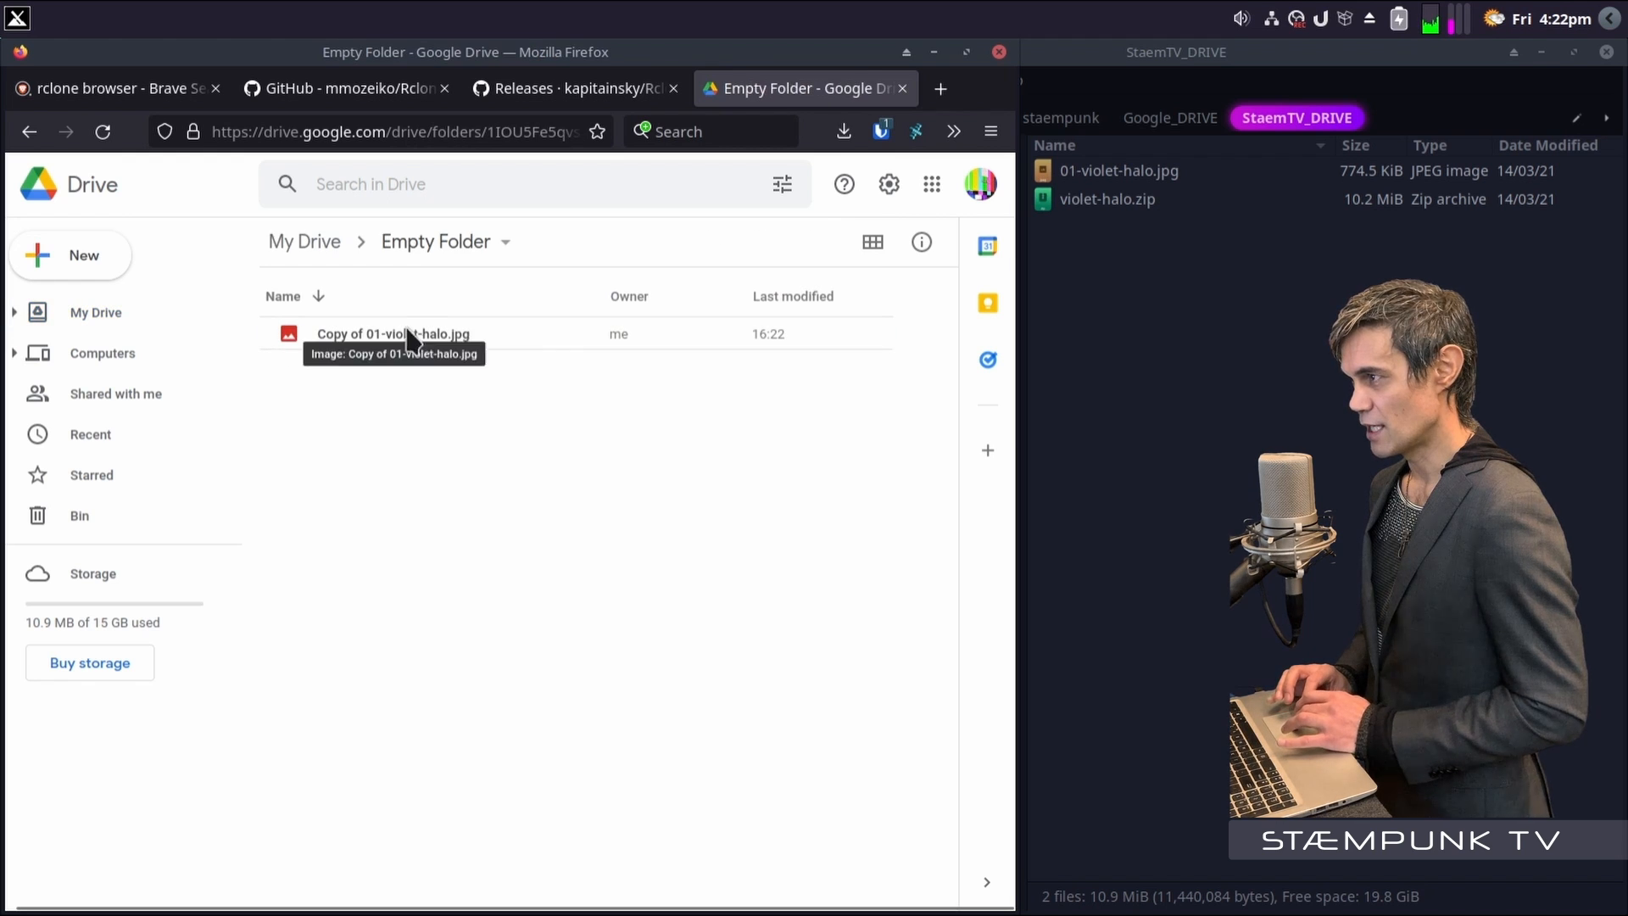
click(307, 242)
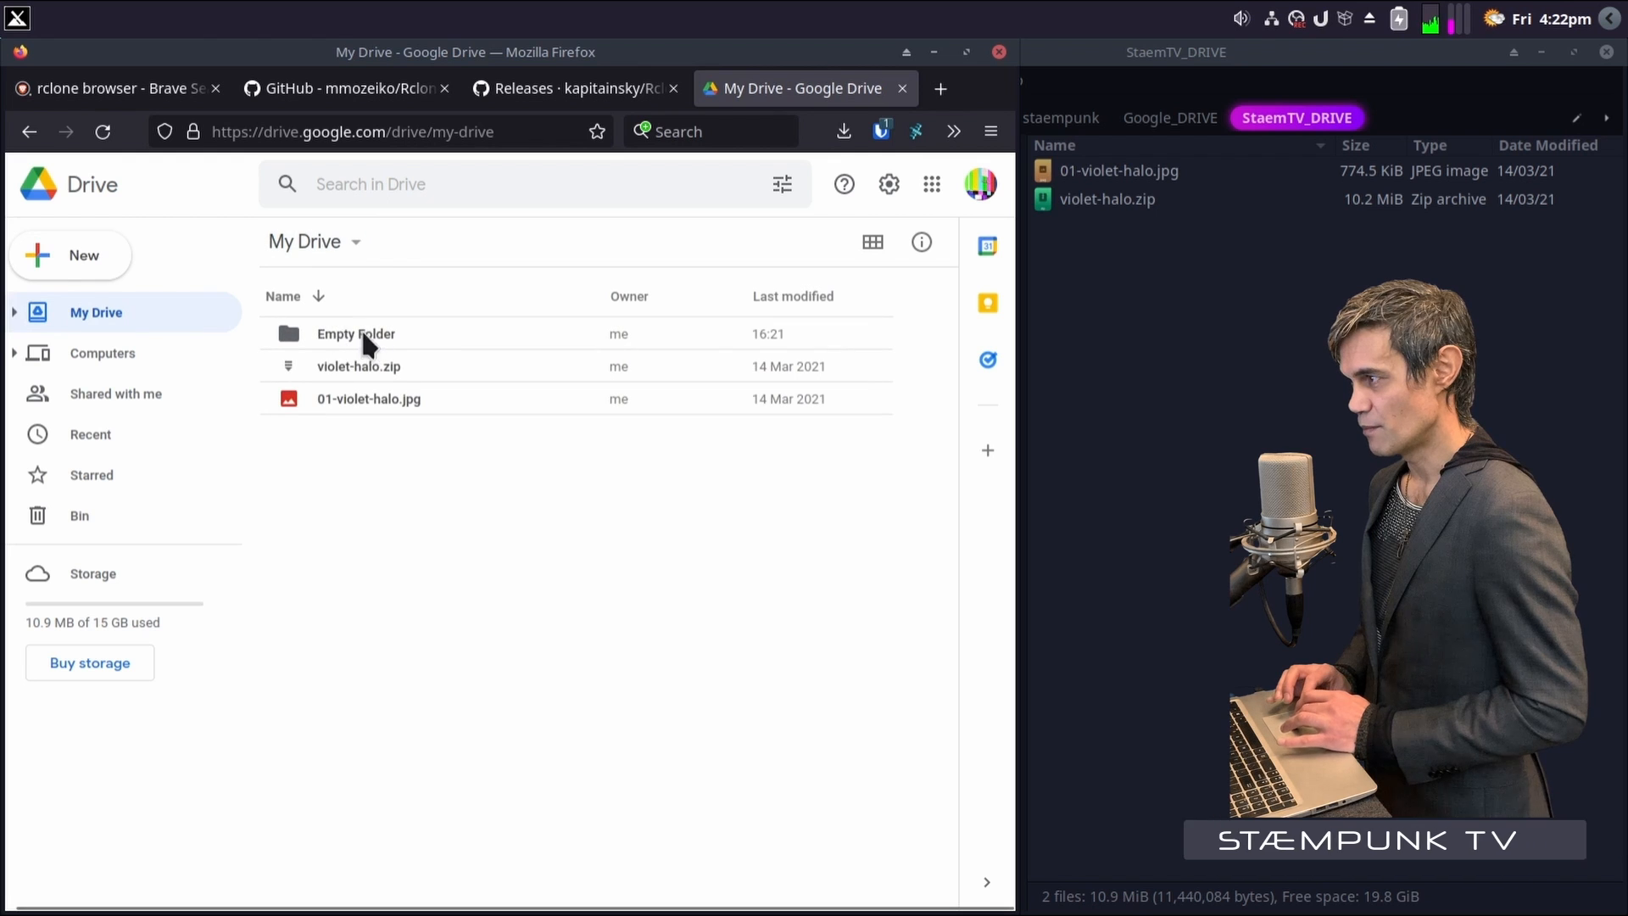
Switch to Rclone Browser, run the Sync Download StaemTV_DRIVE task, and look for Empty Folder in the local StaemTV_DRIVE folder
key(alt+Tab)
key(alt+Tab)
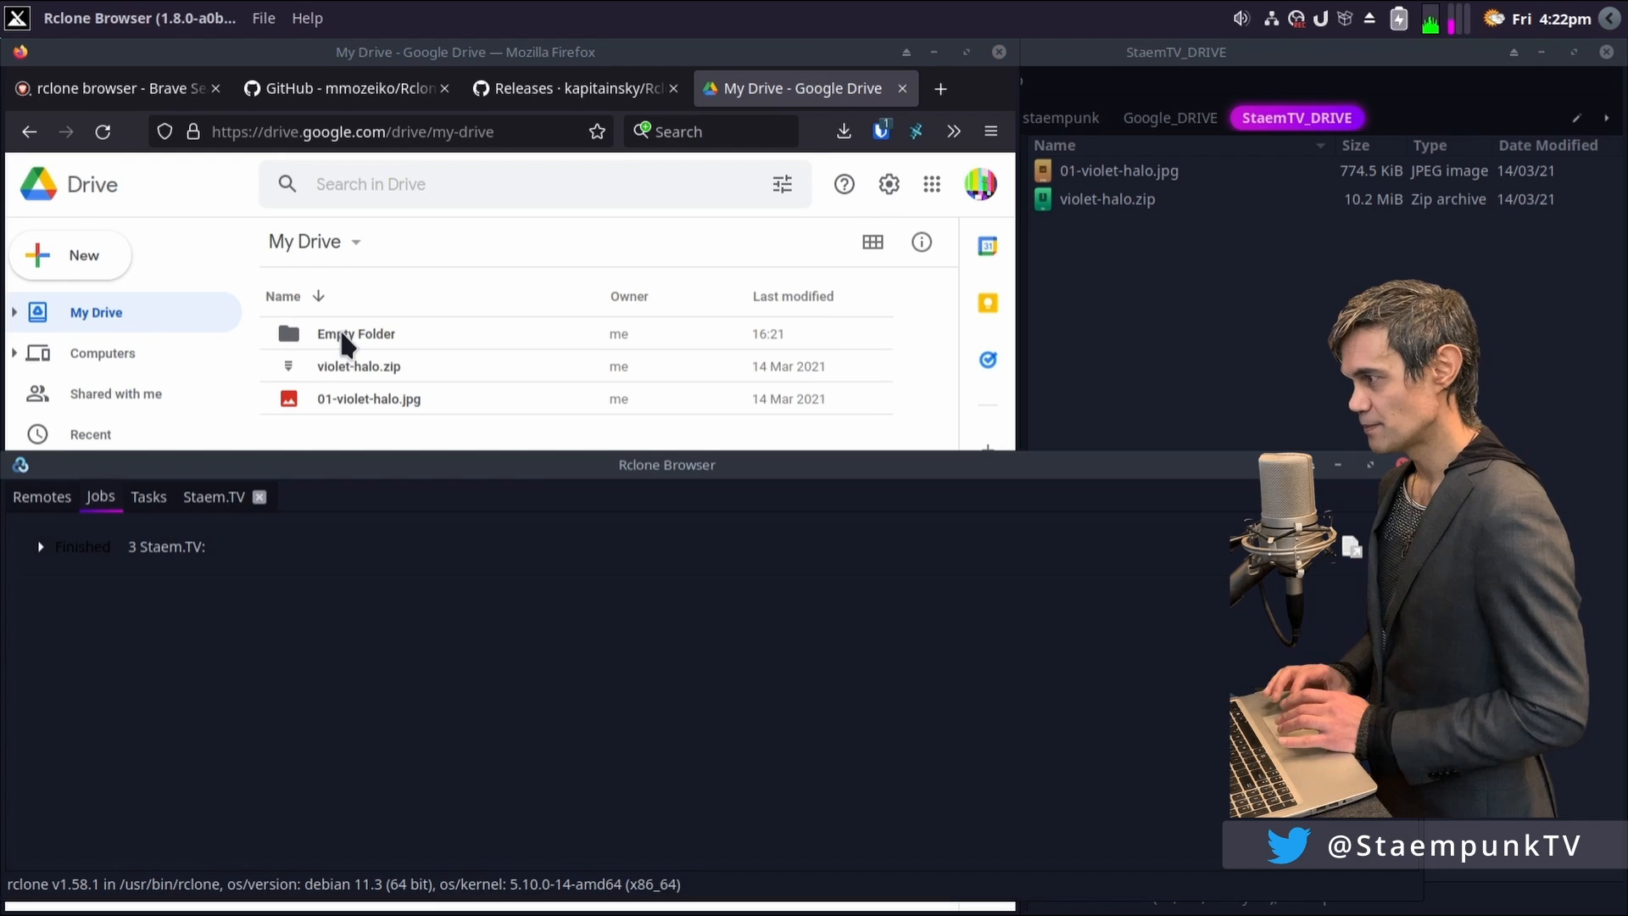
click(149, 497)
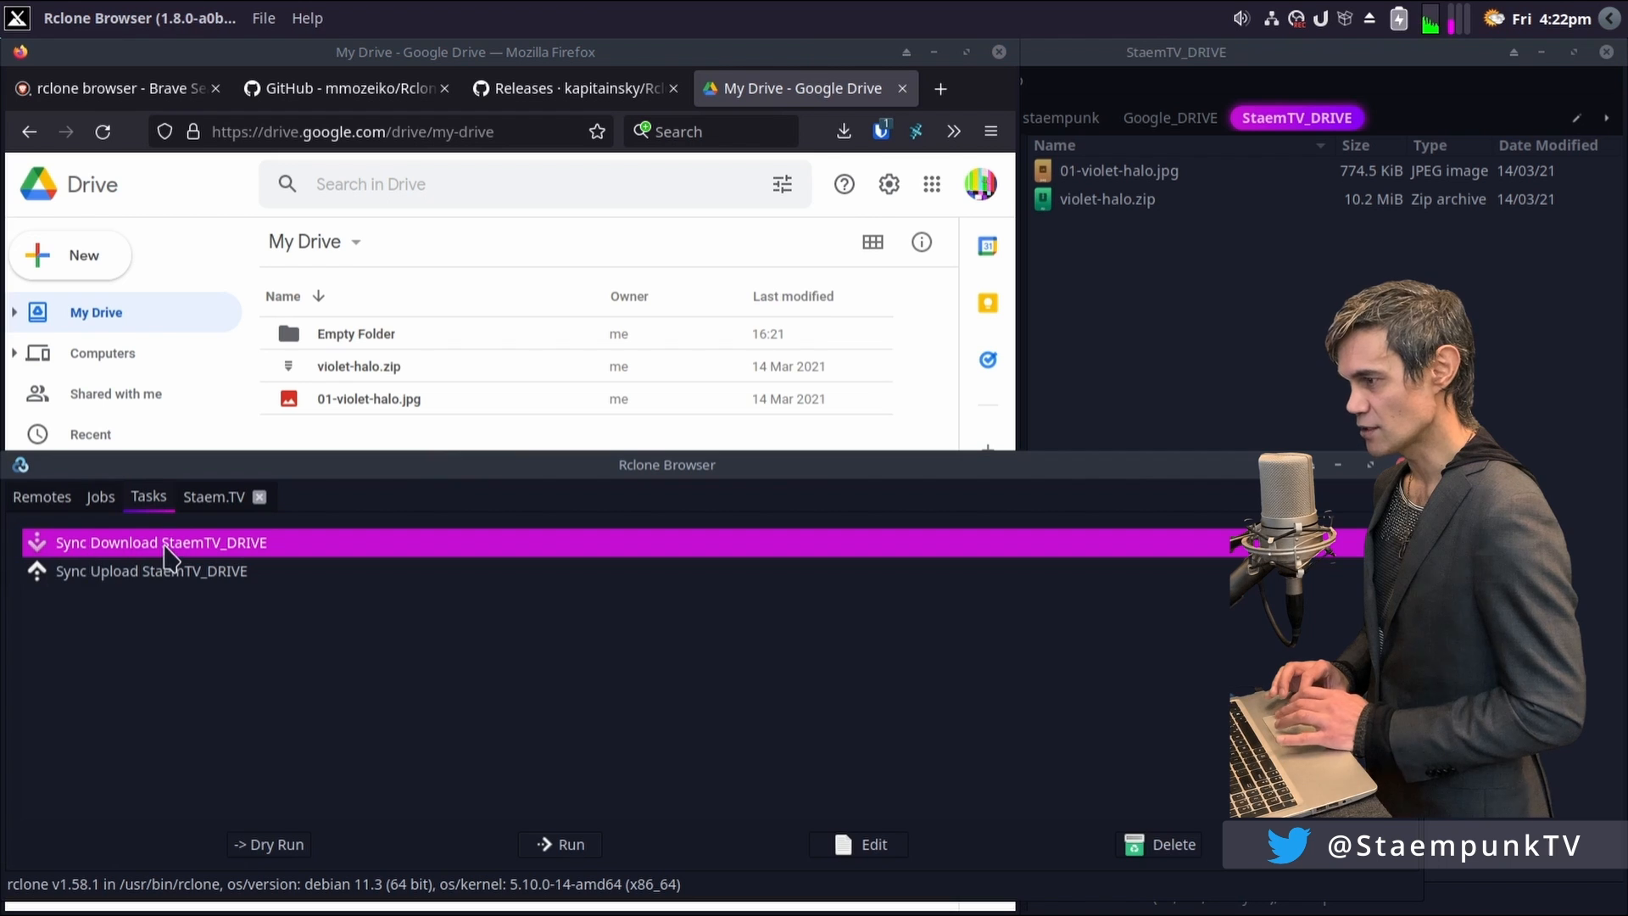
click(566, 848)
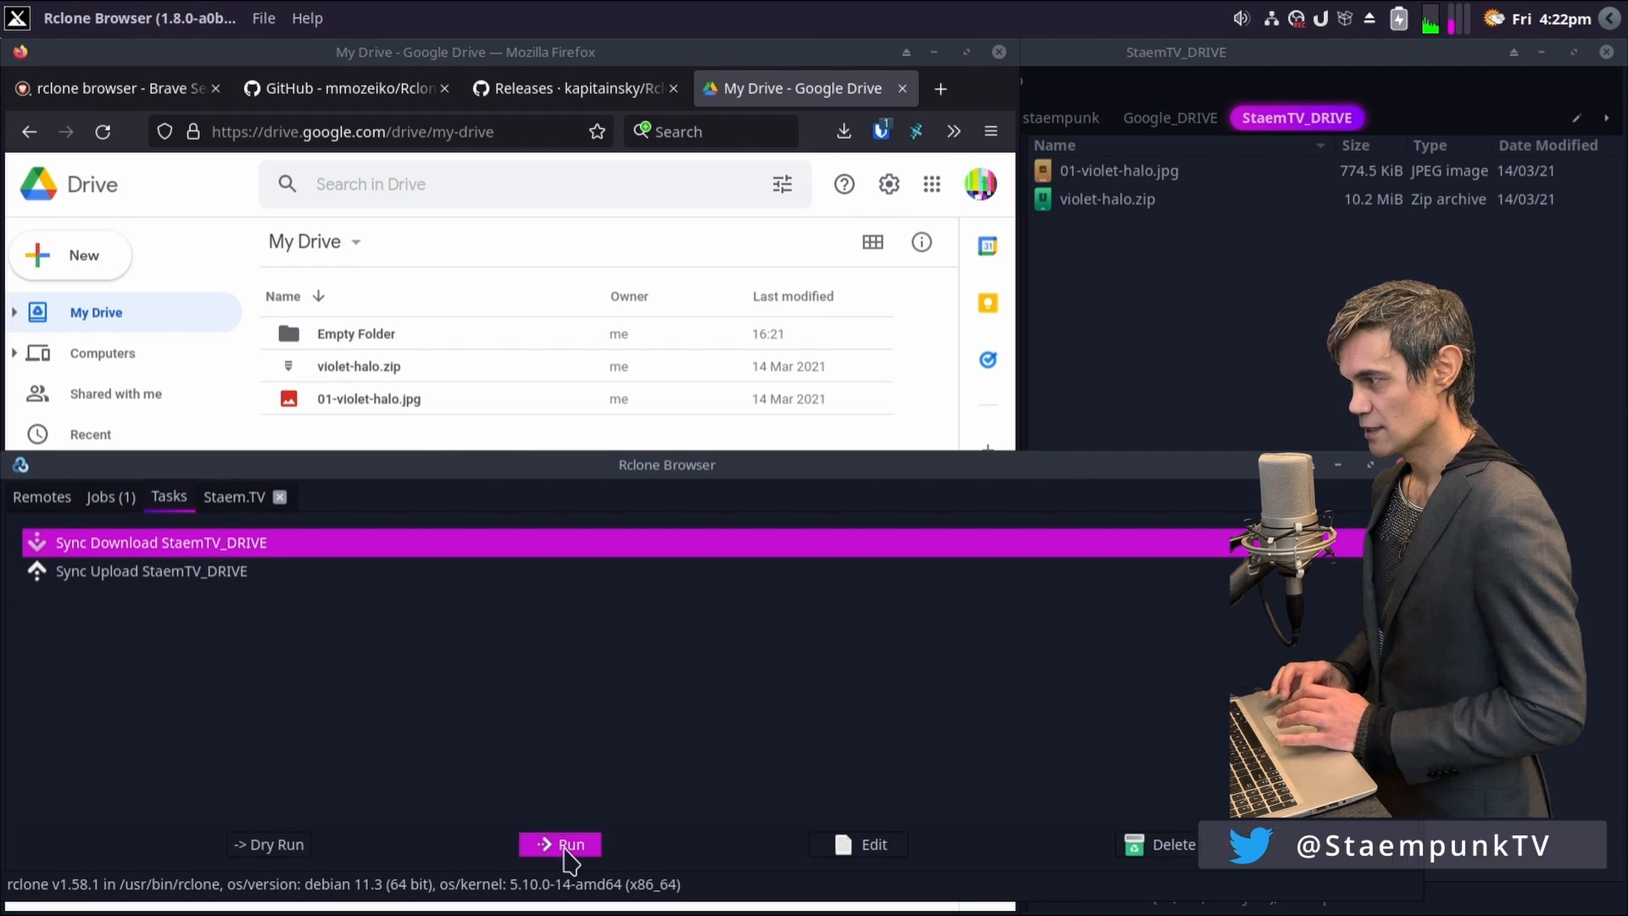
click(97, 501)
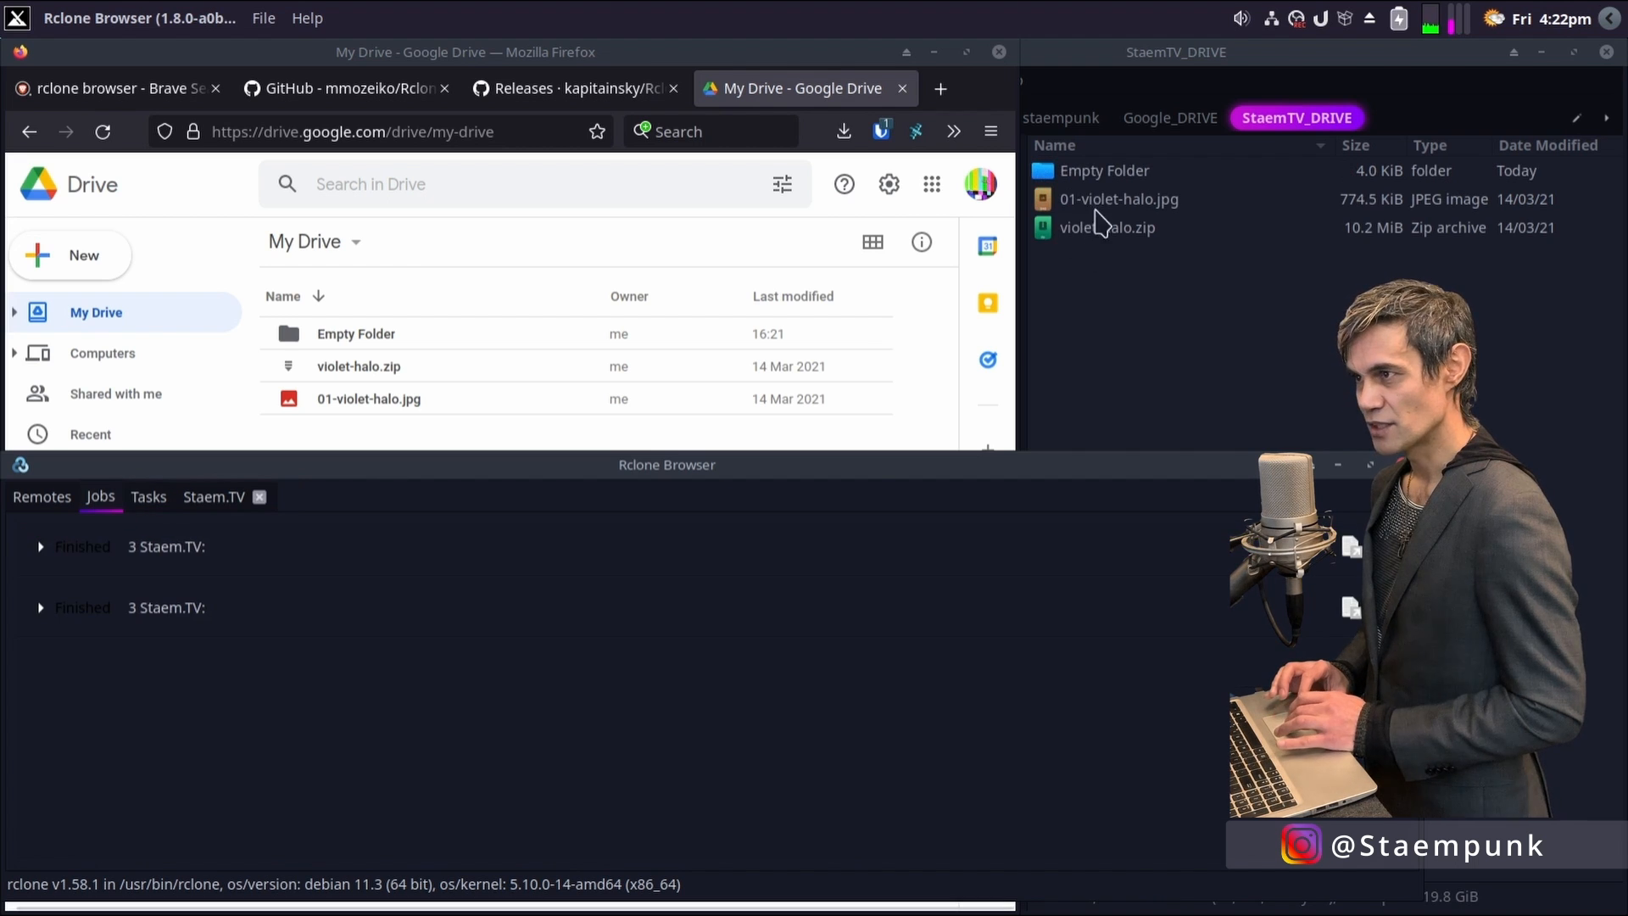
click(1111, 329)
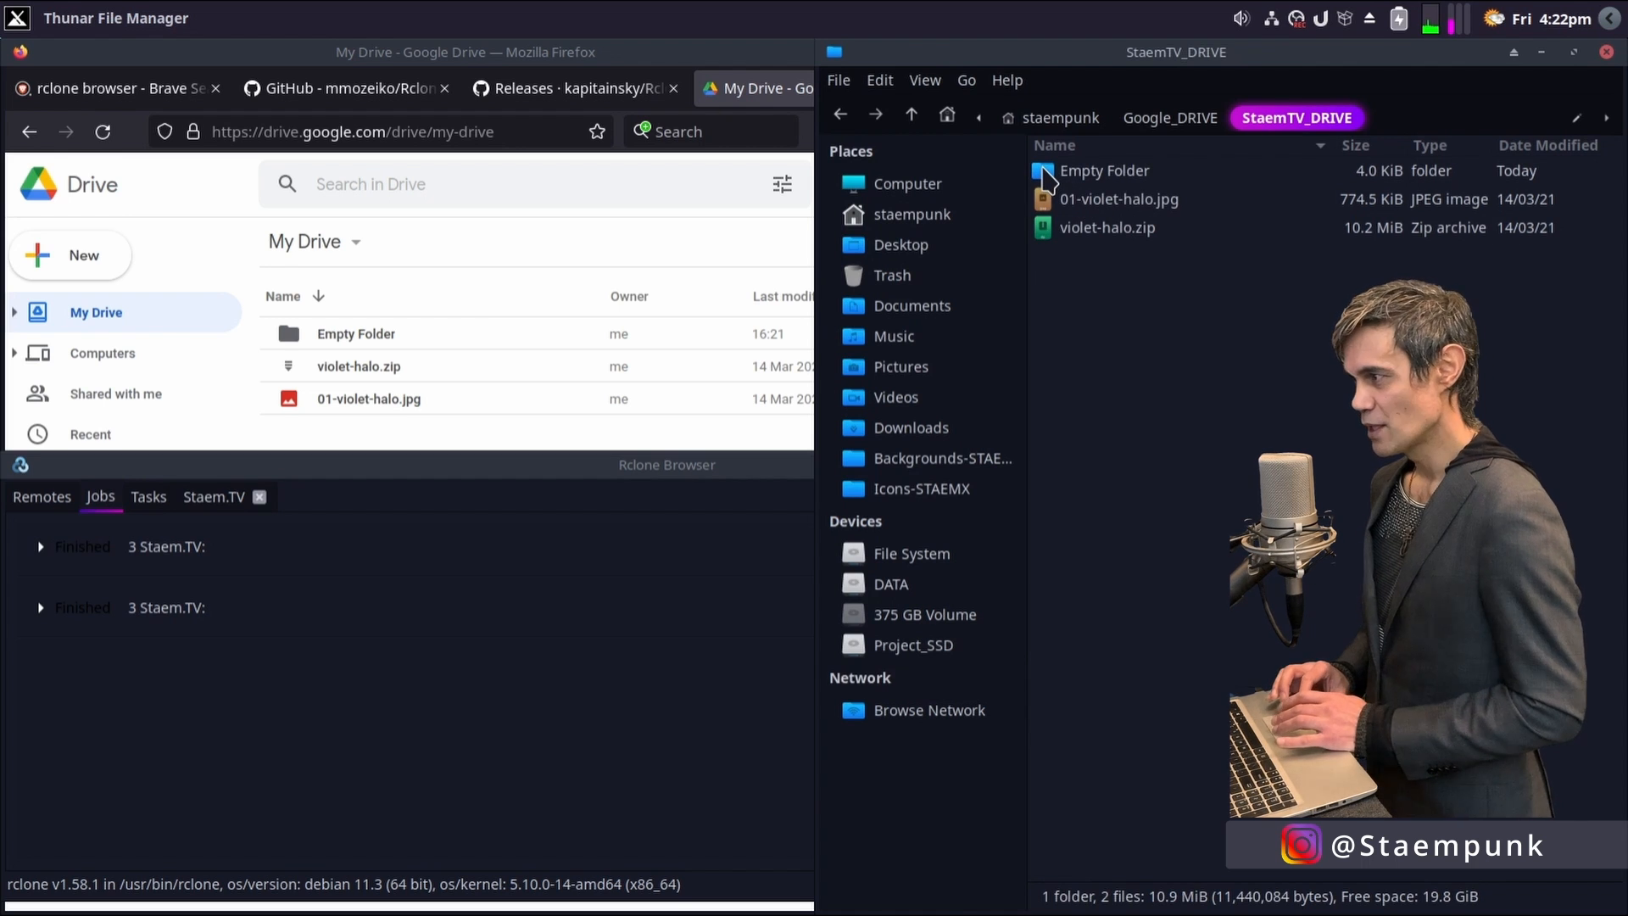
Show the Rclone Browser task list, and permanently delete Empty Folder from the local StaemTV_DRIVE folder in Thunar
click(148, 498)
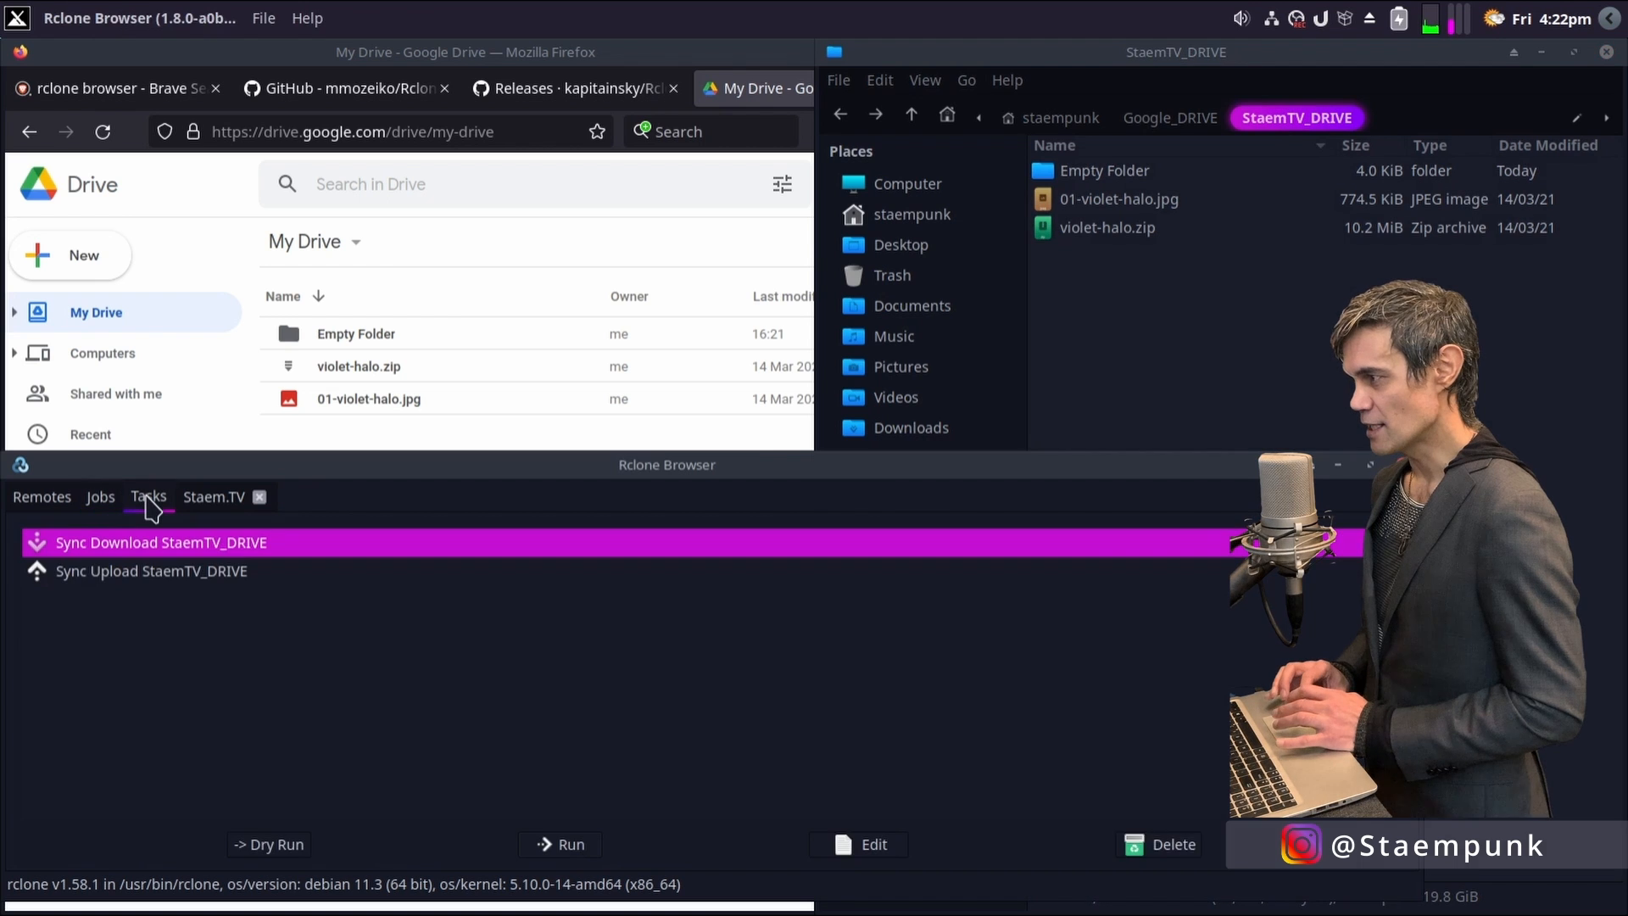
click(1151, 319)
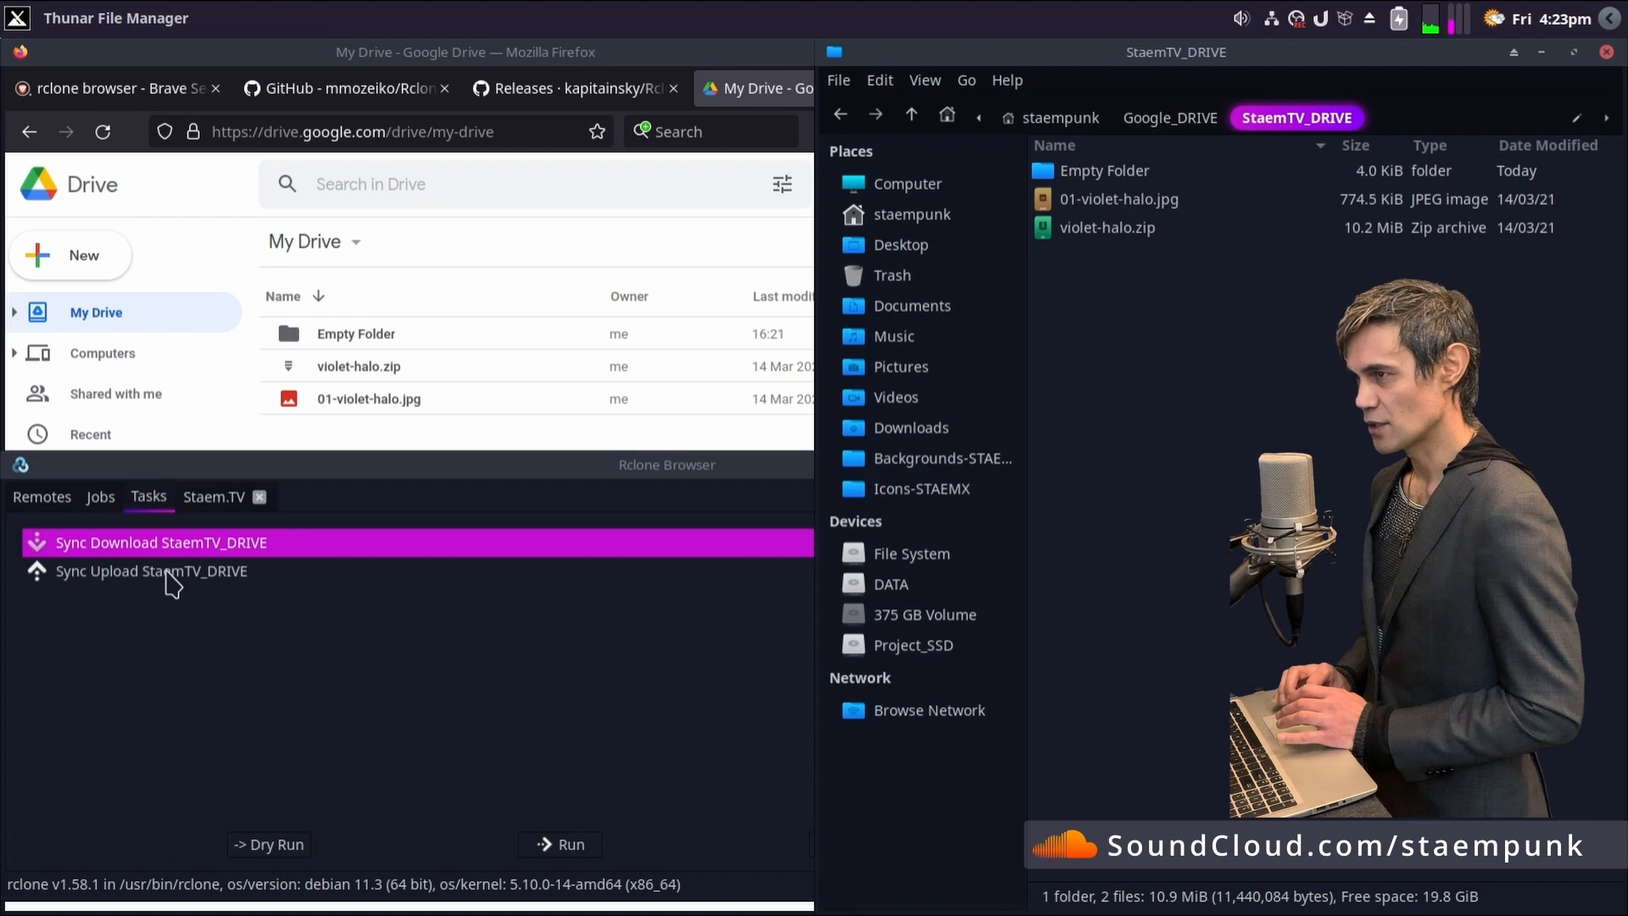
right_click(1046, 180)
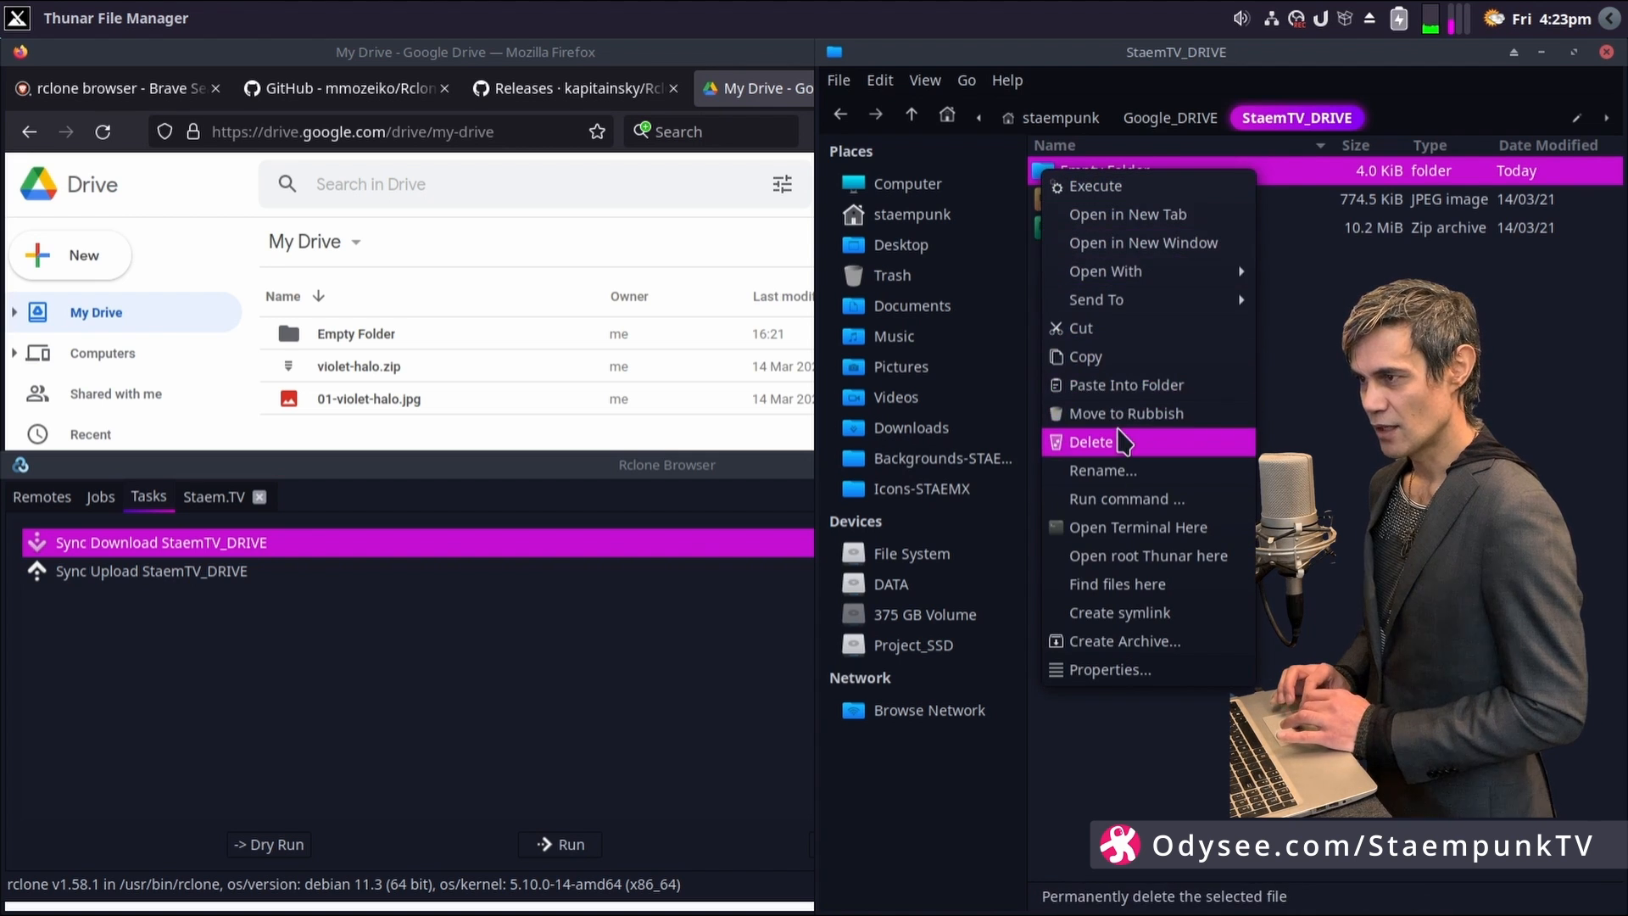
click(1121, 443)
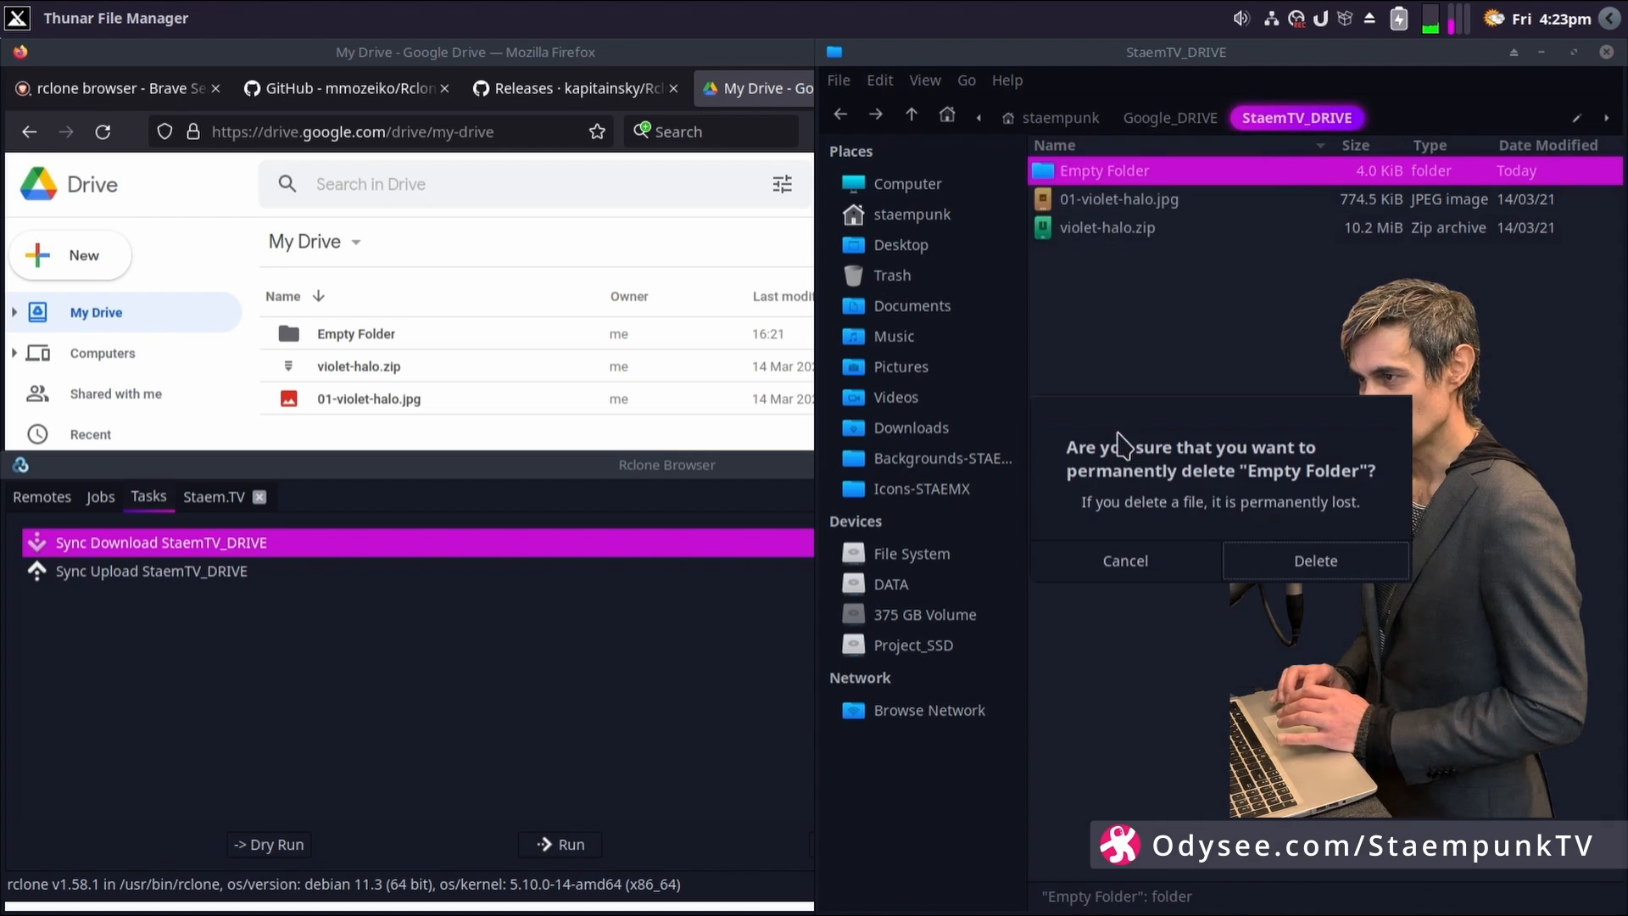
click(1328, 566)
Run the Sync Upload StaemTV_DRIVE task in Rclone Browser, check its job and My Drive in Firefox, and return to Rclone Browser
click(246, 709)
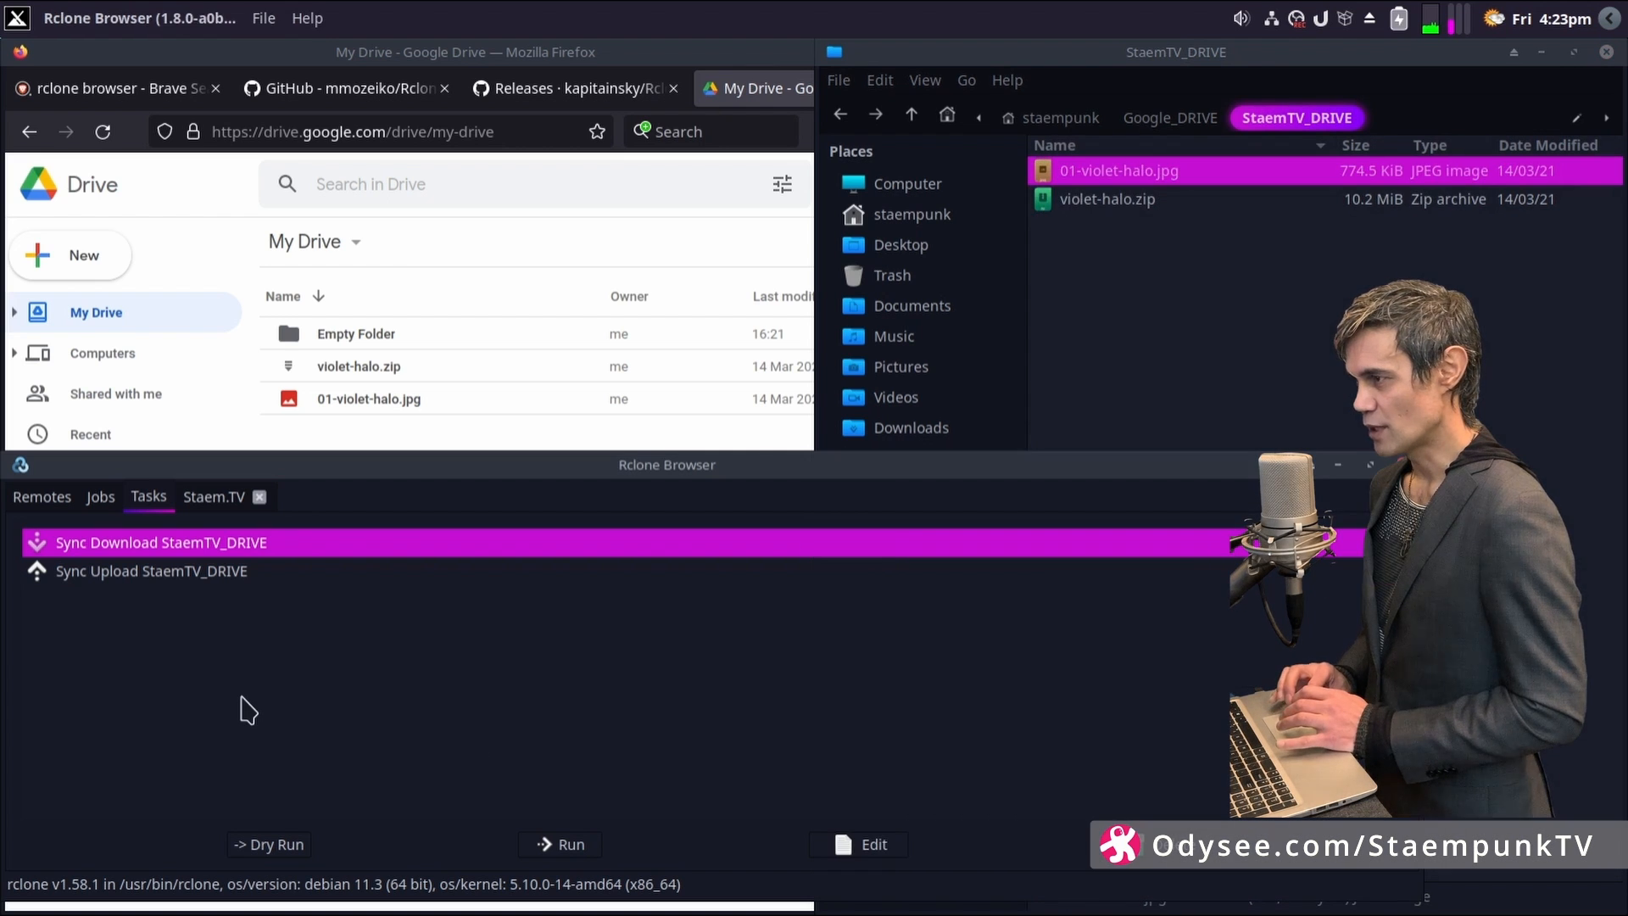
click(114, 572)
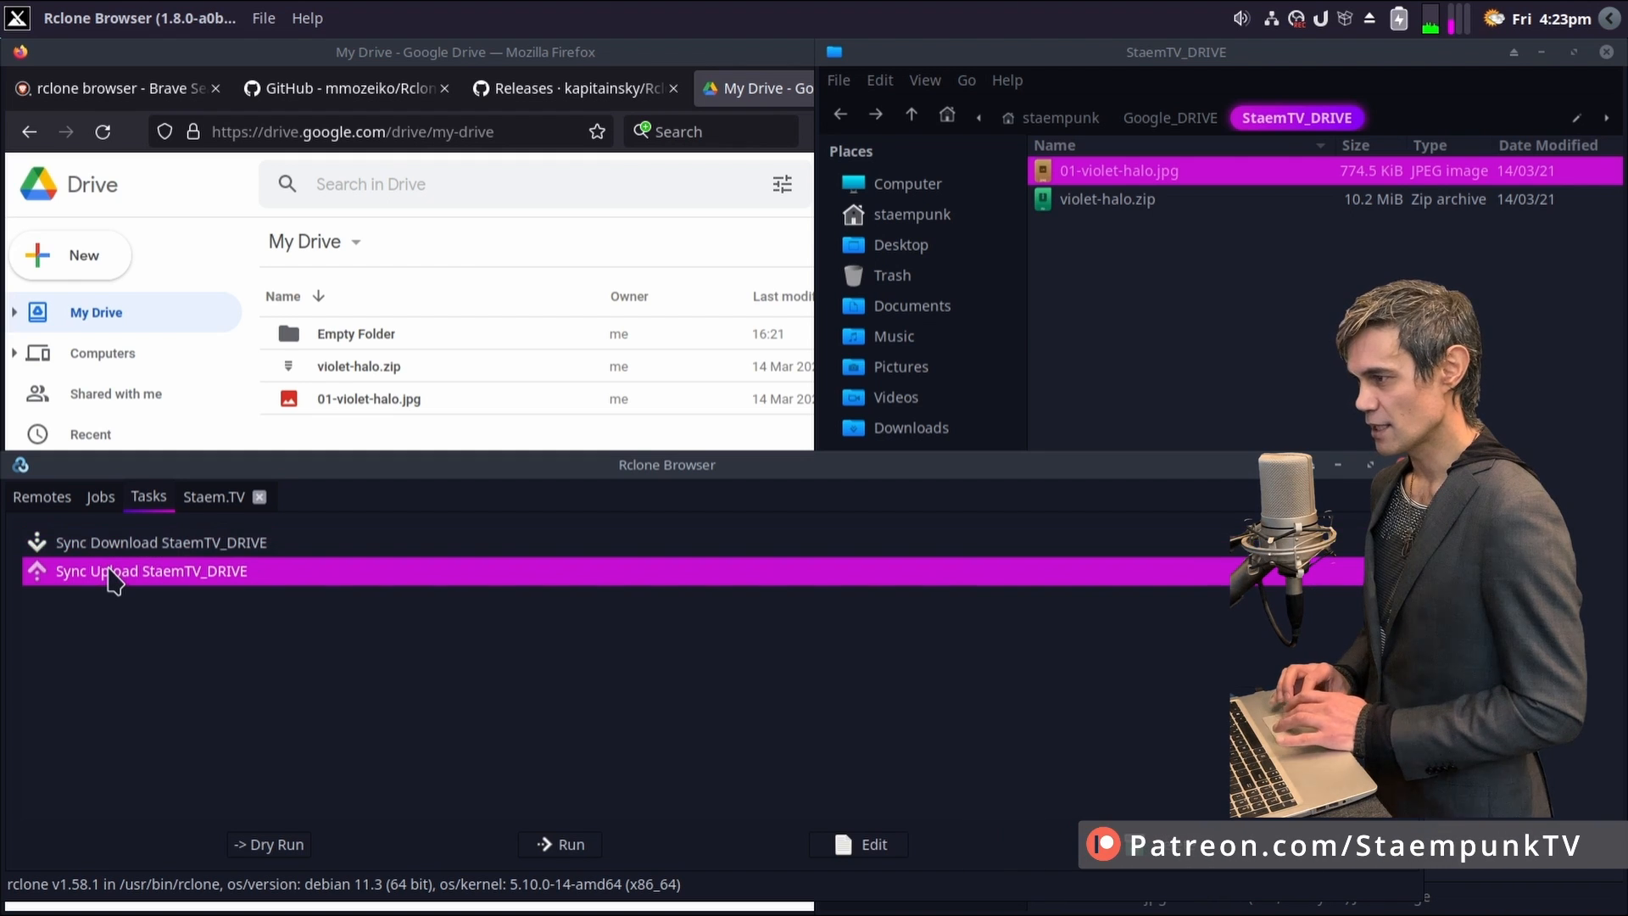
click(568, 849)
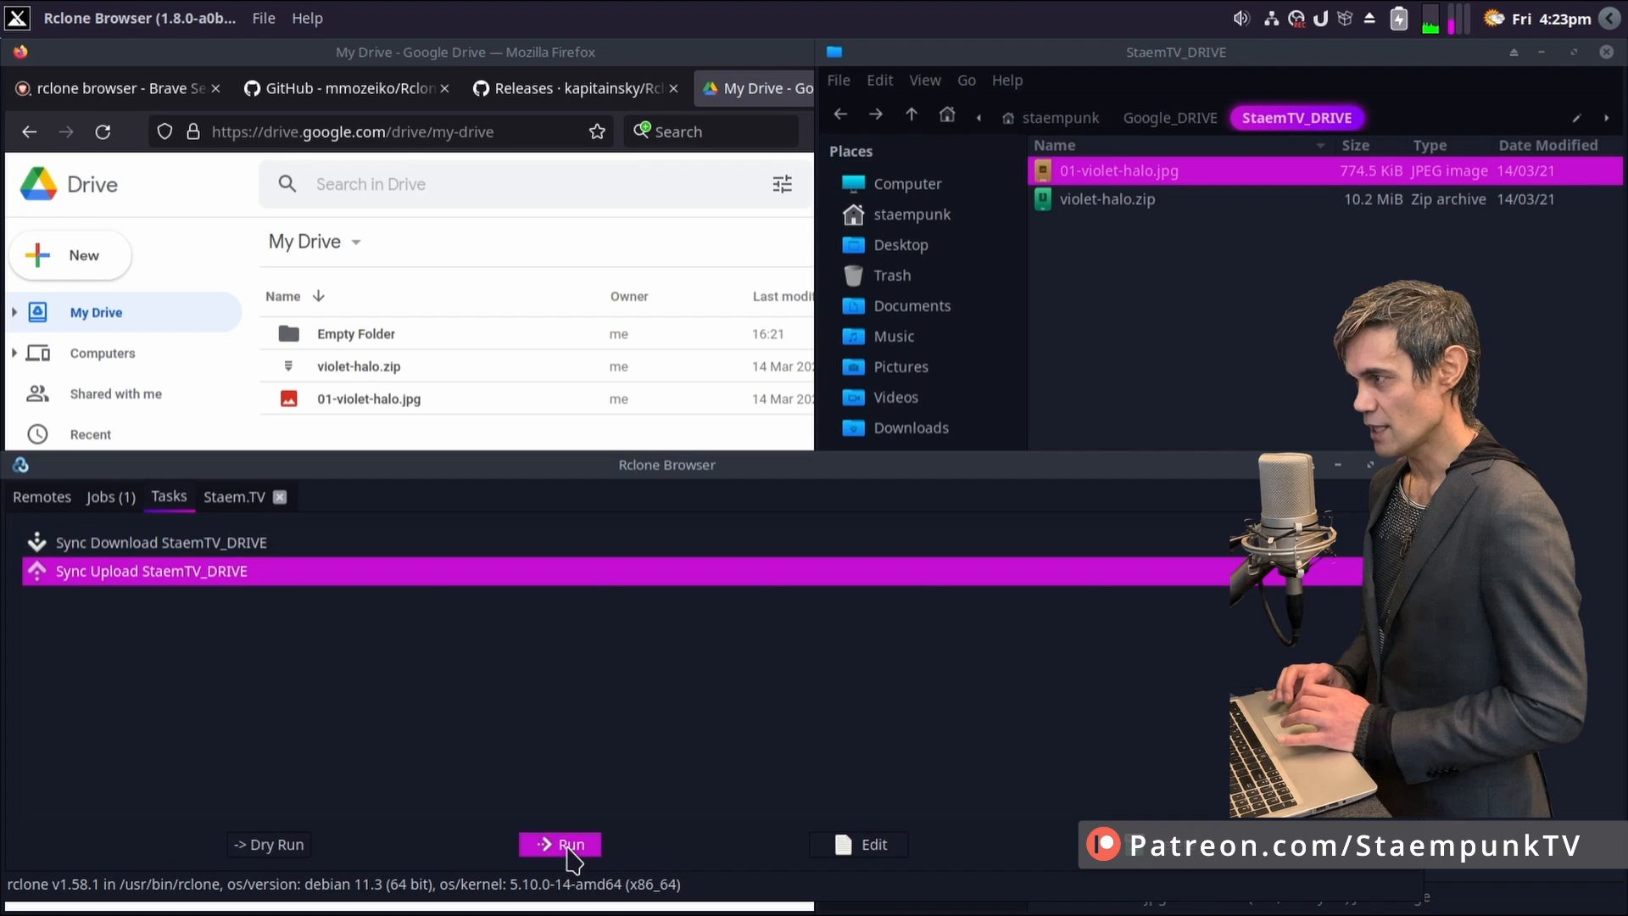
click(113, 502)
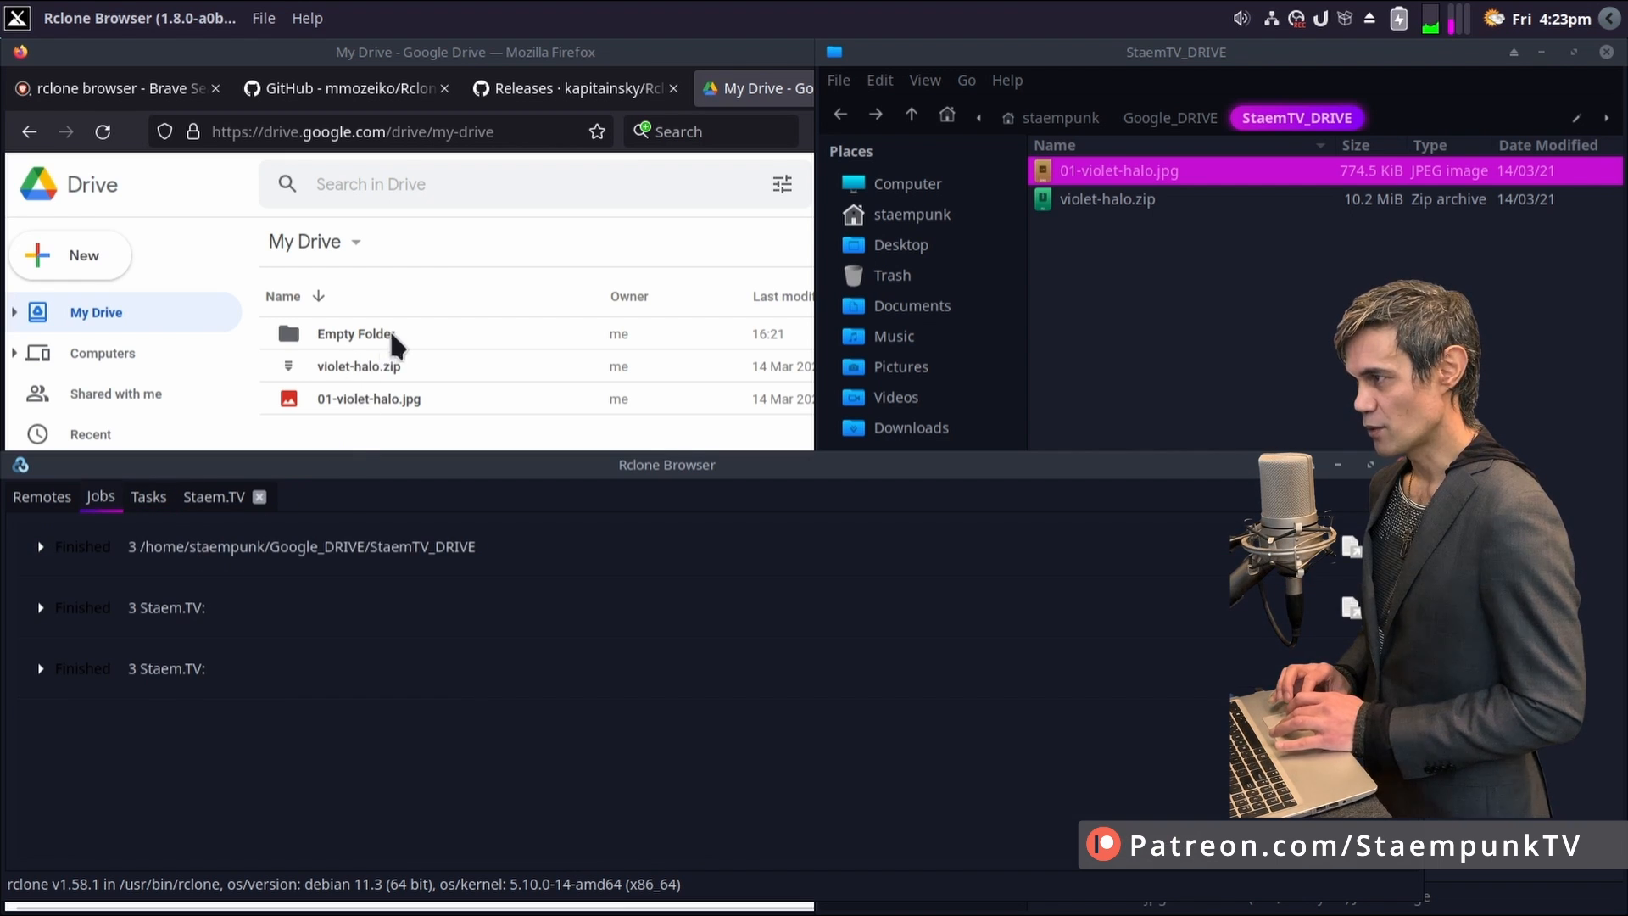
click(432, 426)
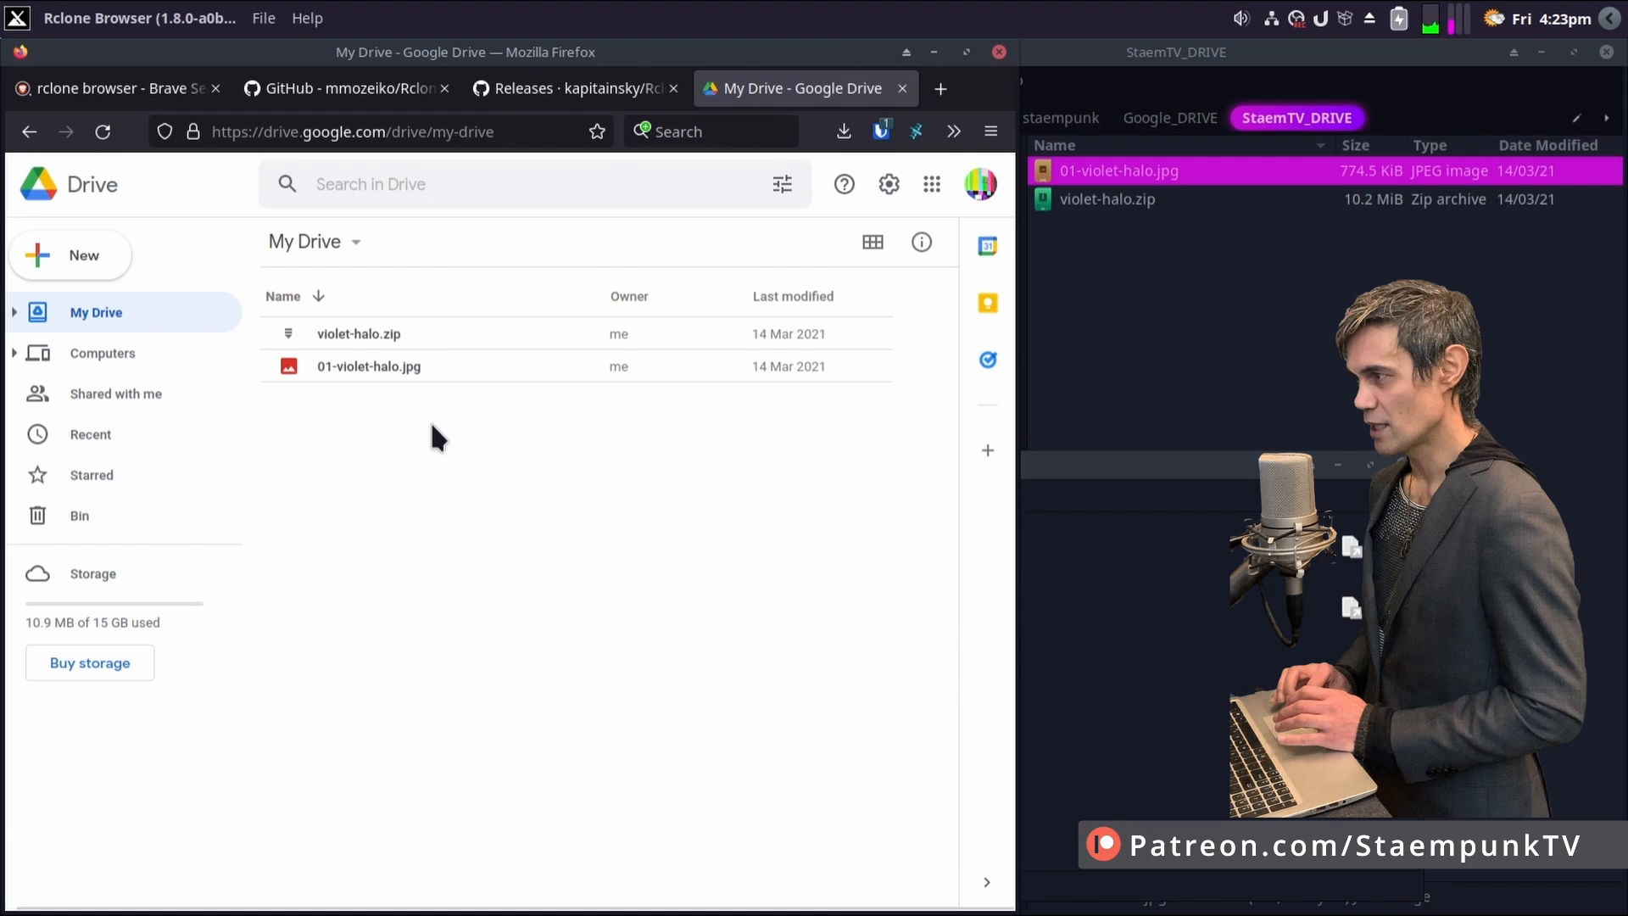
click(1119, 467)
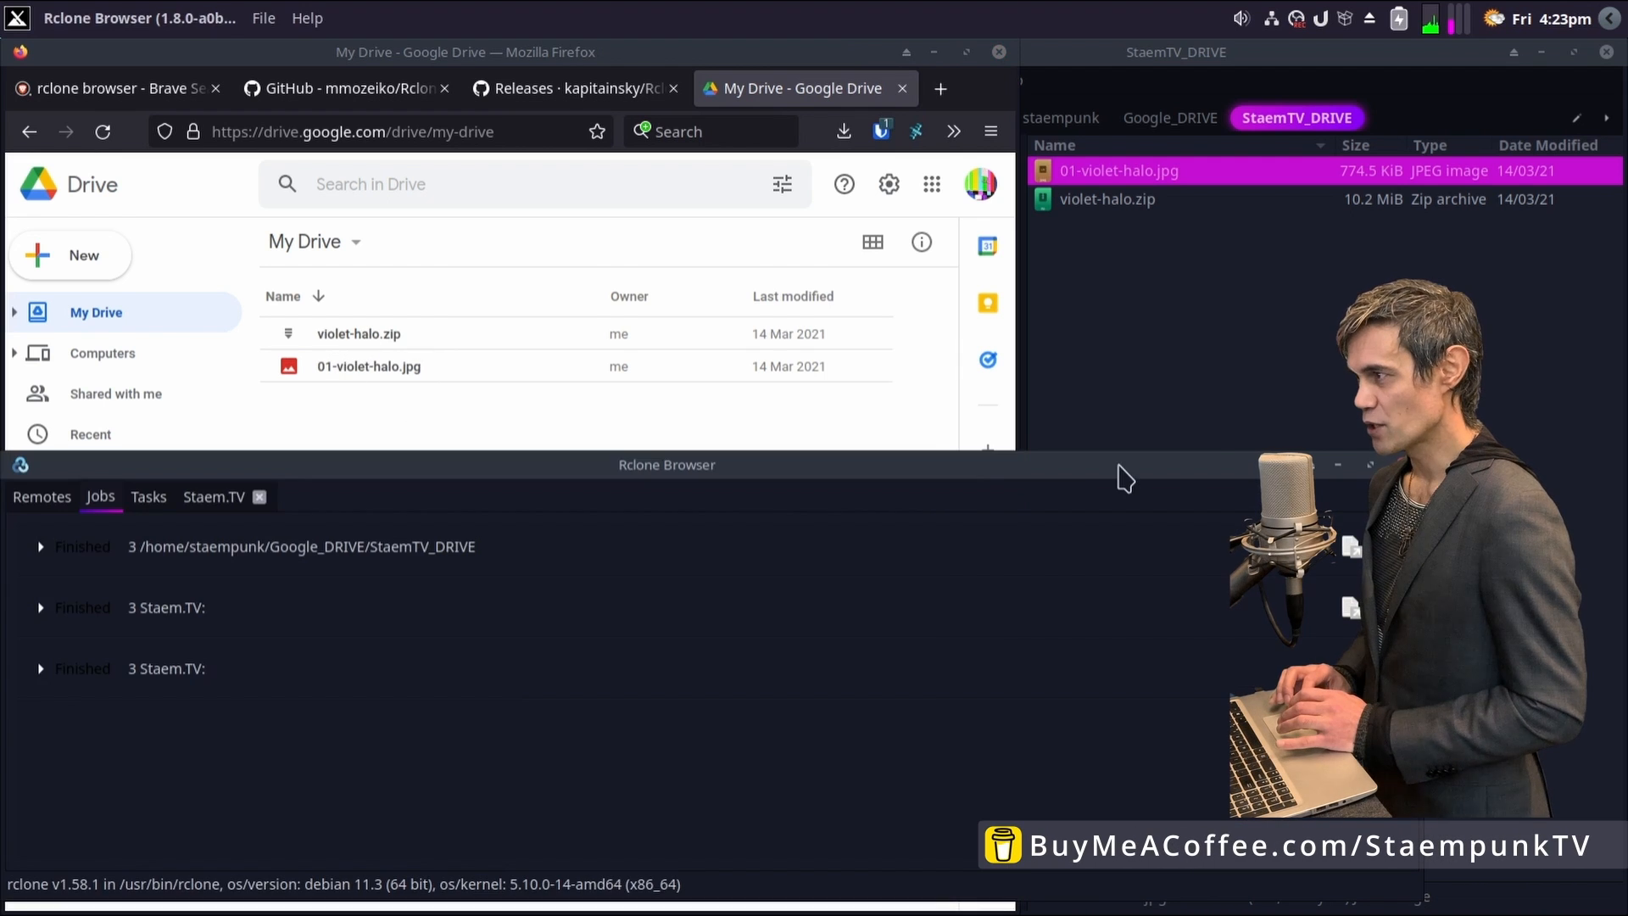